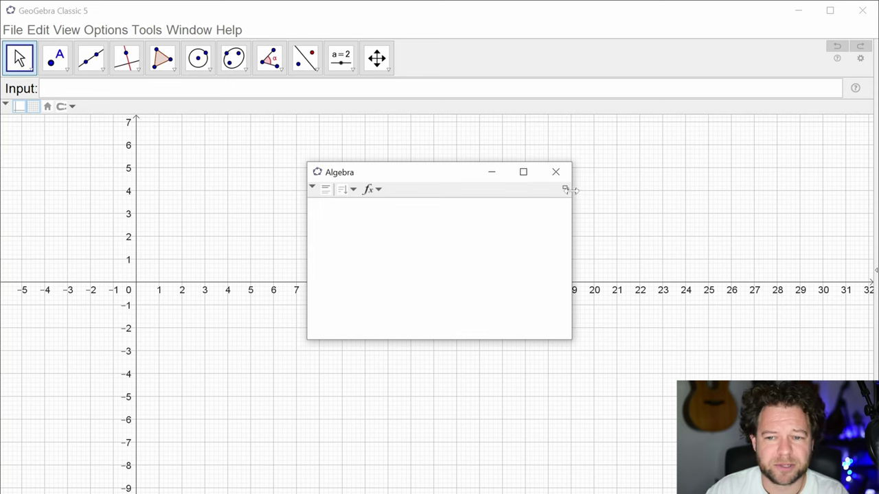
Step: Dock the Algebra view beside Graphics and zoom and reposition the grid
{"action": "left_click_drag", "start_coordinate": [447, 173], "coordinate": [309, 245]}
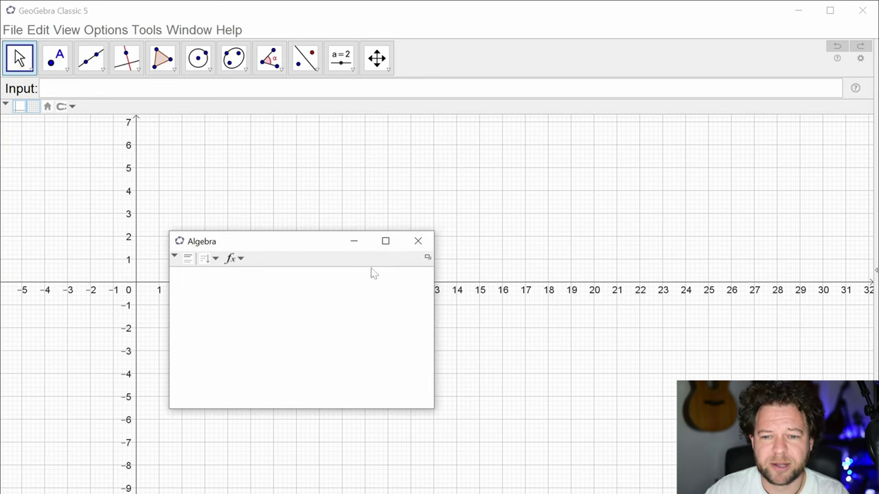
{"action": "left_click", "coordinate": [427, 258]}
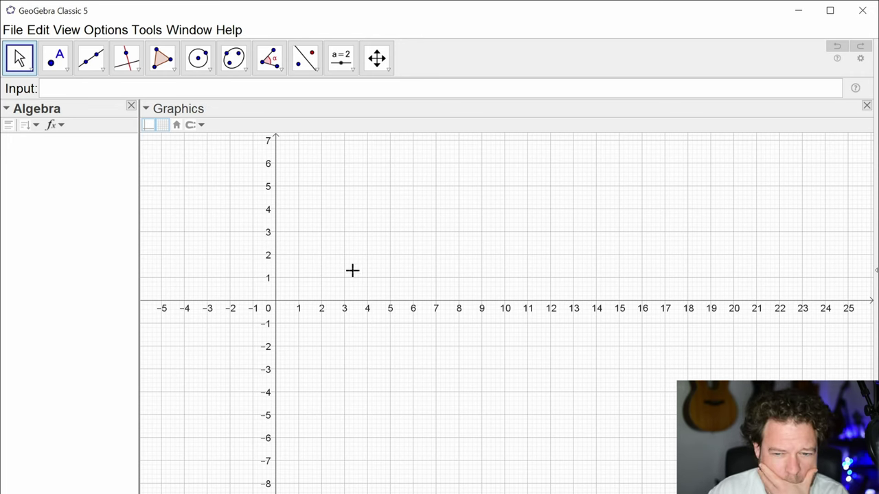
{"action": "left_click_drag", "start_coordinate": [355, 261], "coordinate": [376, 281]}
{"action": "scroll", "coordinate": [363, 295], "scroll_direction": "up", "scroll_amount": 2}
{"action": "left_click_drag", "start_coordinate": [351, 308], "coordinate": [367, 300]}
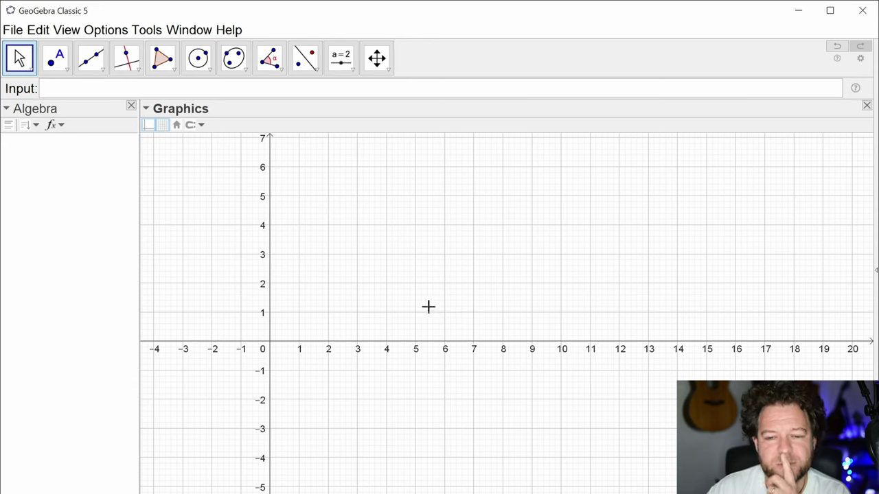
Step: Create slider r from 0 to 5 with increment 0.001 and set it to 2
{"action": "left_click", "coordinate": [342, 58]}
{"action": "left_click", "coordinate": [318, 173]}
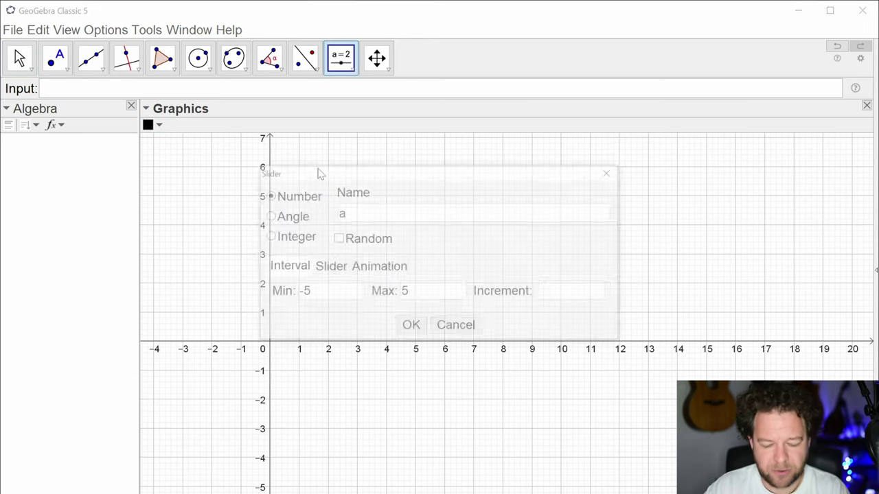
{"action": "type", "text": "r"}
{"action": "left_click", "coordinate": [319, 291]}
{"action": "type", "text": "0"}
{"action": "key", "text": "Tab"}
{"action": "type", "text": "0.00"}
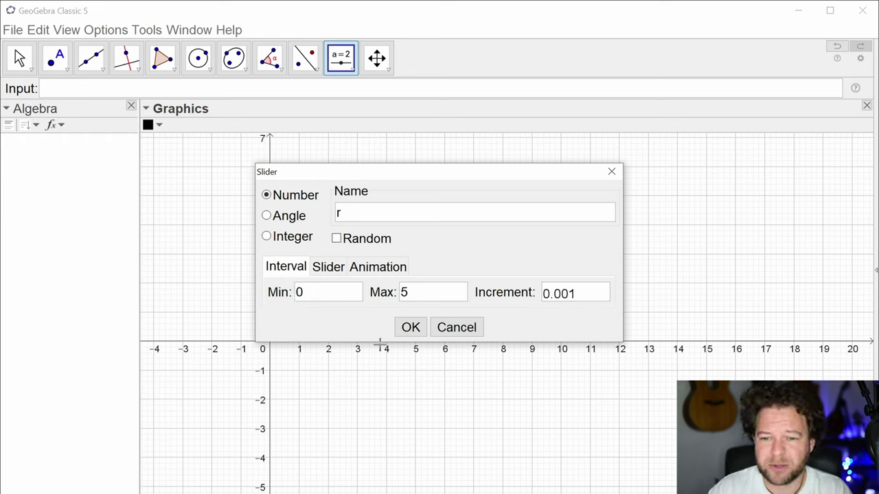
{"action": "left_click", "coordinate": [411, 328]}
{"action": "mouse_move", "coordinate": [344, 176]}
{"action": "left_mouse_down"}
{"action": "mouse_move", "coordinate": [363, 180]}
{"action": "mouse_move", "coordinate": [347, 180]}
{"action": "mouse_move", "coordinate": [355, 184]}
{"action": "left_mouse_up"}
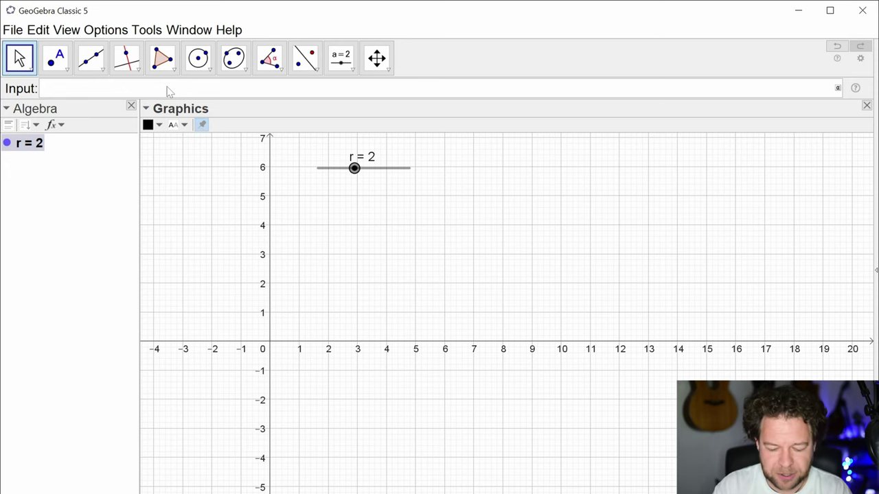
Step: Create point A at (0, r) from the Input bar
{"action": "type", "text": "("}
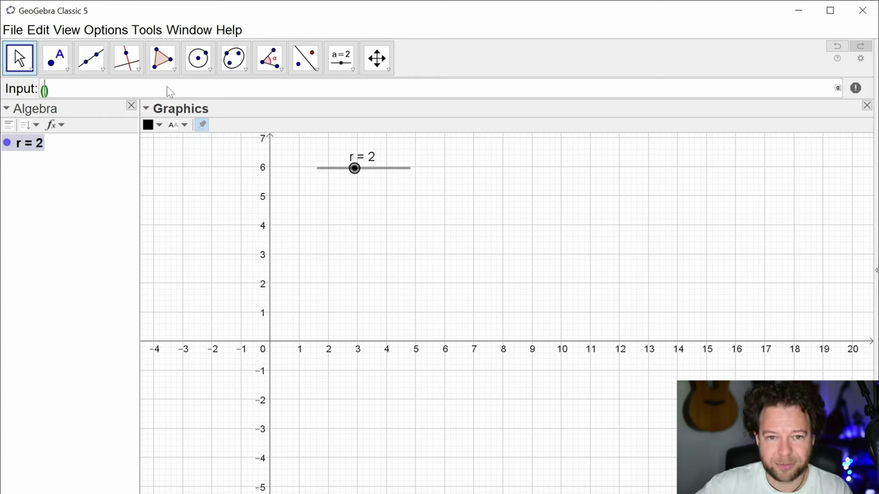
{"action": "type", "text": "0,r"}
{"action": "key", "text": "Left"}
{"action": "type", "text": ","}
{"action": "key", "text": "Right"}
{"action": "key", "text": "Return"}
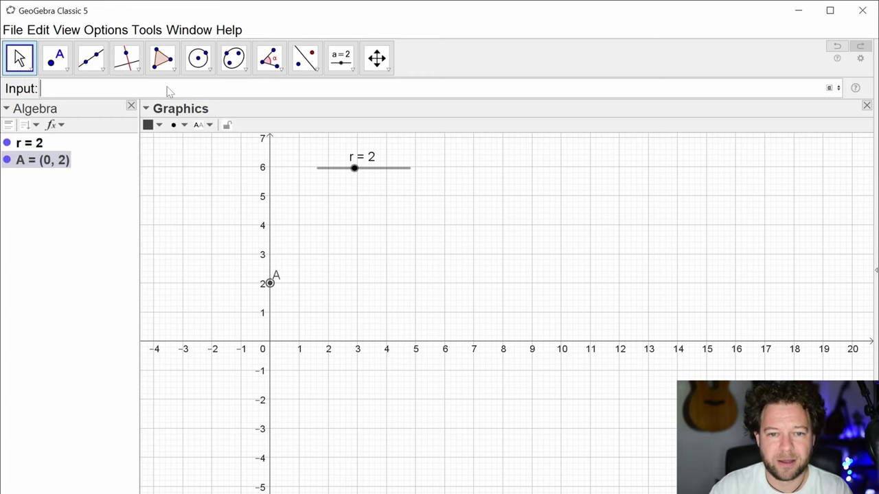
Step: Create circle c = Circle(A, r) and lower slider r to 1.45
{"action": "type", "text": "circ"}
{"action": "key", "text": "Return"}
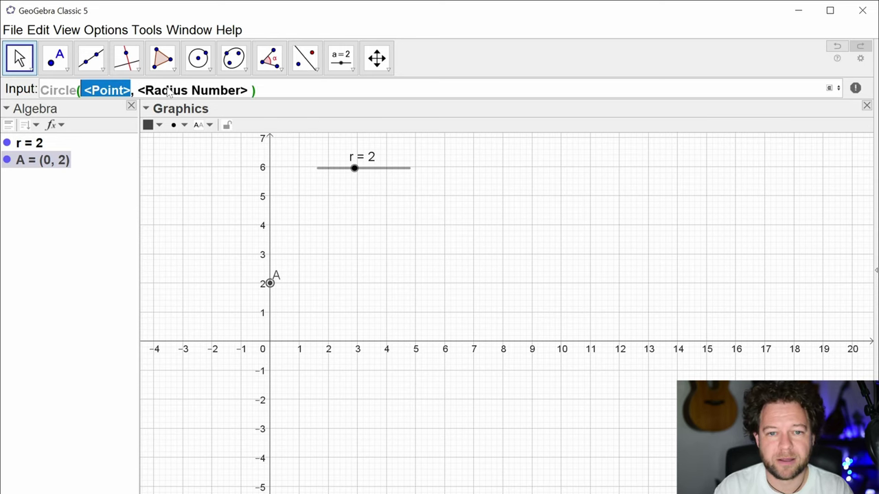
{"action": "type", "text": "A,r"}
{"action": "key", "text": "Return"}
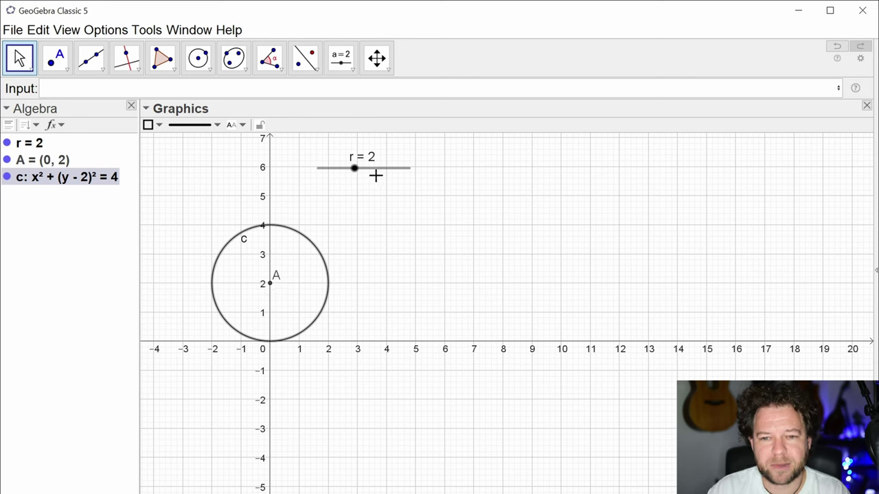
{"action": "mouse_move", "coordinate": [354, 168]}
{"action": "left_mouse_down"}
{"action": "mouse_move", "coordinate": [377, 171]}
{"action": "mouse_move", "coordinate": [329, 179]}
{"action": "mouse_move", "coordinate": [346, 181]}
{"action": "left_mouse_up"}
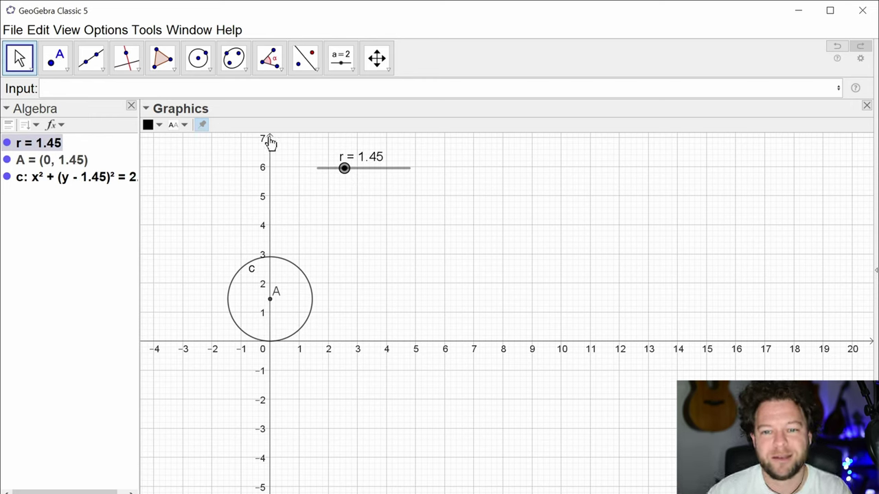
{"action": "right_click", "coordinate": [39, 179]}
Step: Set automatic labelling to New Points Only and hide circle c's label
{"action": "left_click", "coordinate": [114, 44]}
{"action": "left_click", "coordinate": [106, 30]}
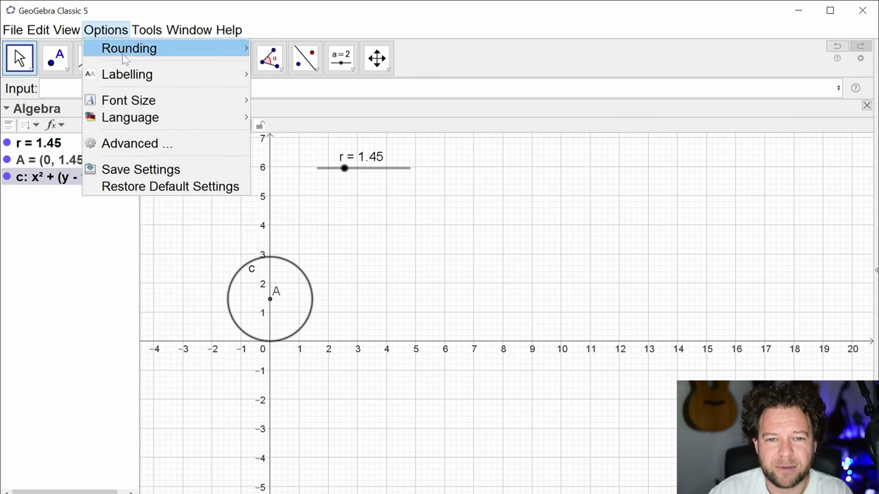
{"action": "mouse_move", "coordinate": [172, 74]}
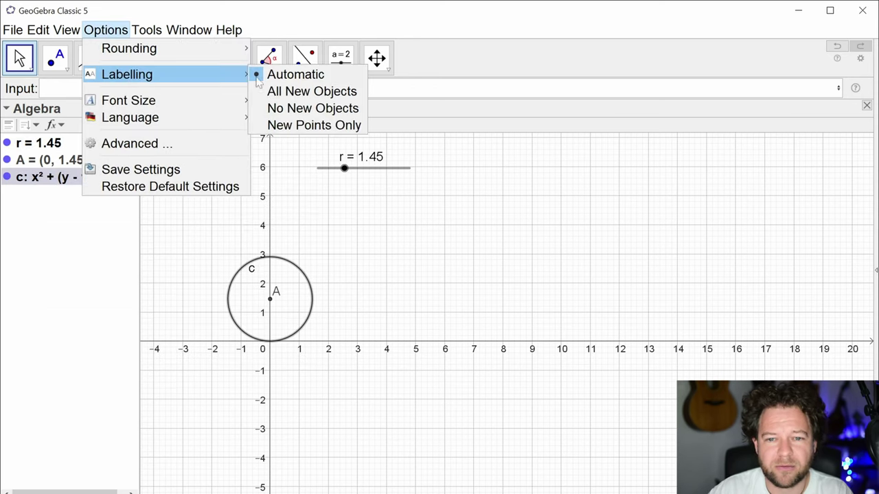
{"action": "left_click", "coordinate": [321, 127]}
{"action": "right_click", "coordinate": [55, 178]}
{"action": "left_click", "coordinate": [111, 258]}
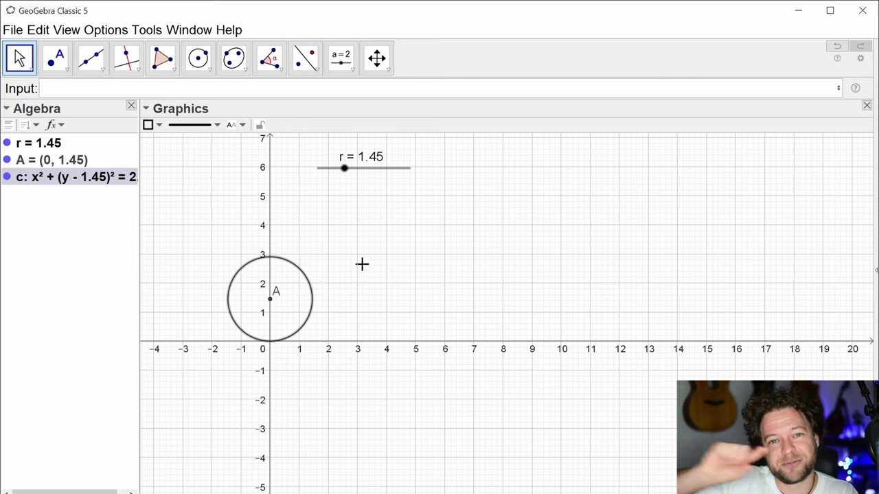
Step: Create slider t from 0 to 1 with increment 0.001, set to 1
{"action": "left_click", "coordinate": [347, 65]}
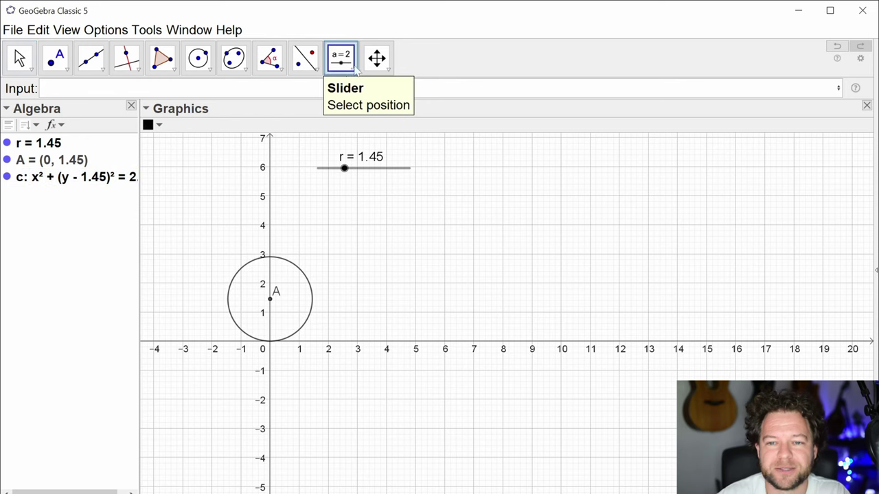
{"action": "left_click", "coordinate": [355, 82]}
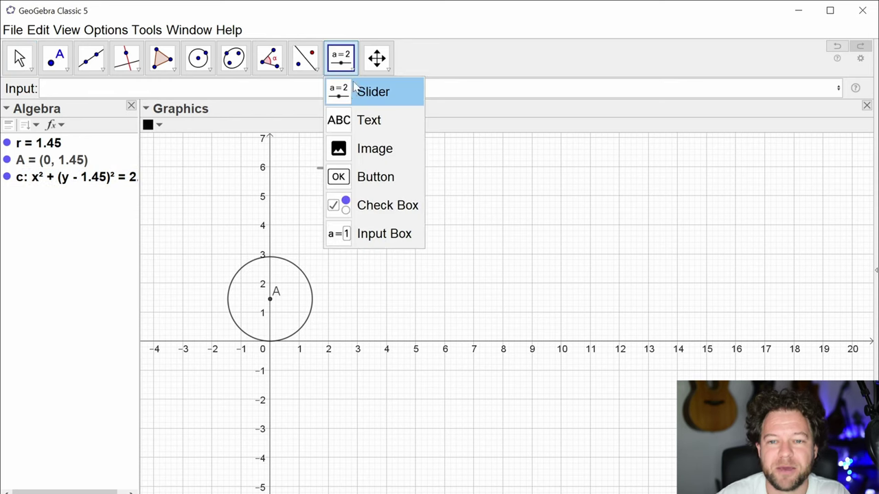
{"action": "left_click", "coordinate": [473, 167]}
{"action": "type", "text": "t"}
{"action": "key", "text": "Tab"}
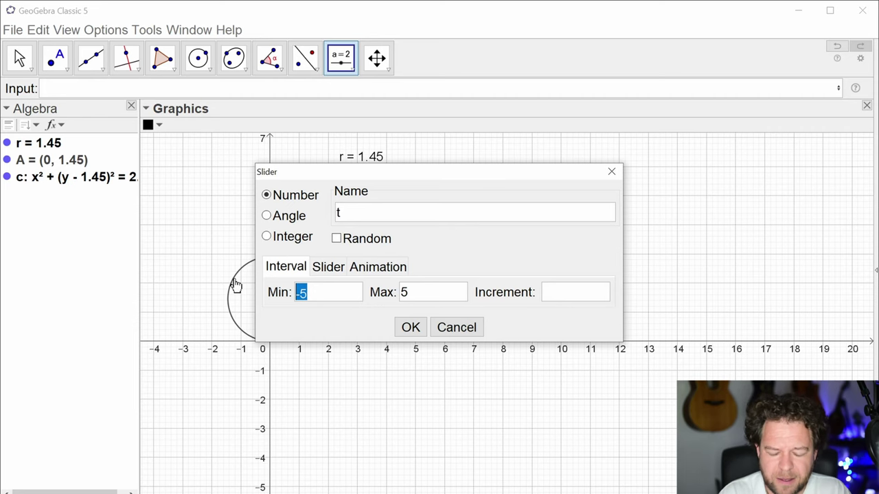
{"action": "key", "text": "BackSpace"}
{"action": "key", "text": "Tab"}
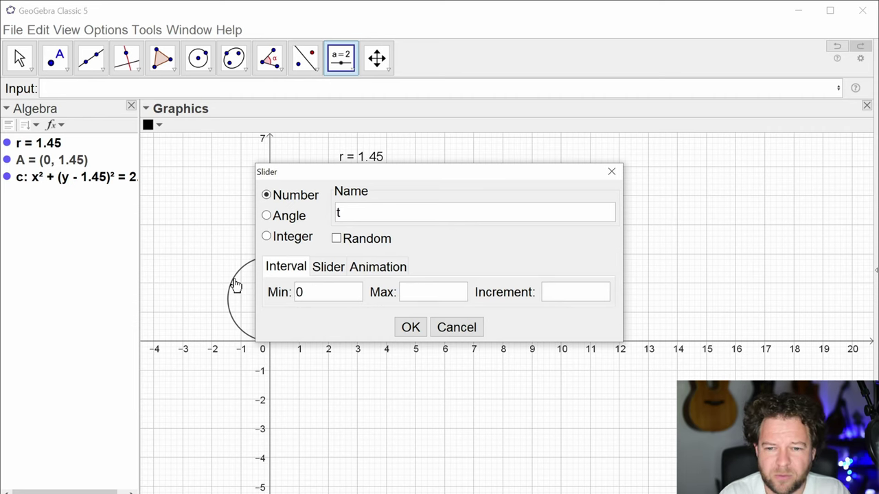
{"action": "type", "text": "0.001"}
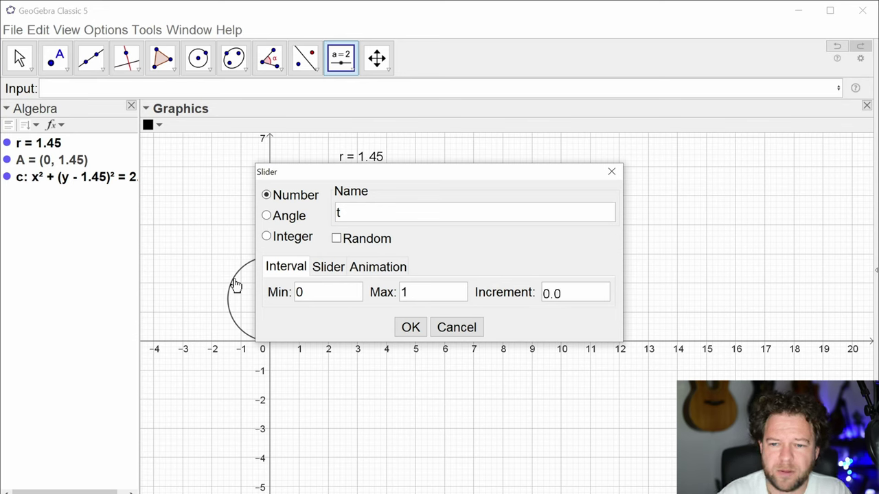
{"action": "left_click", "coordinate": [412, 328]}
{"action": "left_click_drag", "start_coordinate": [565, 167], "coordinate": [581, 181]}
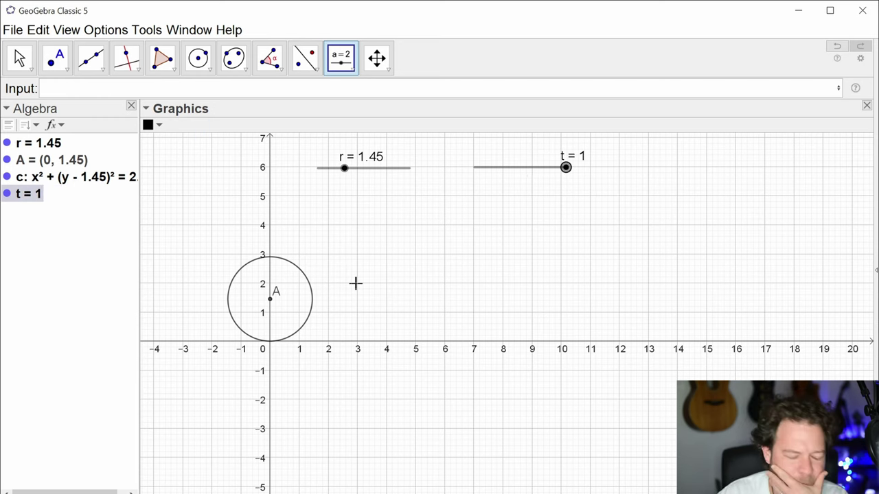
Step: Create c' = Translate(c, (t, 0)) with slider t at 0.46
{"action": "left_click_drag", "start_coordinate": [565, 172], "coordinate": [522, 194]}
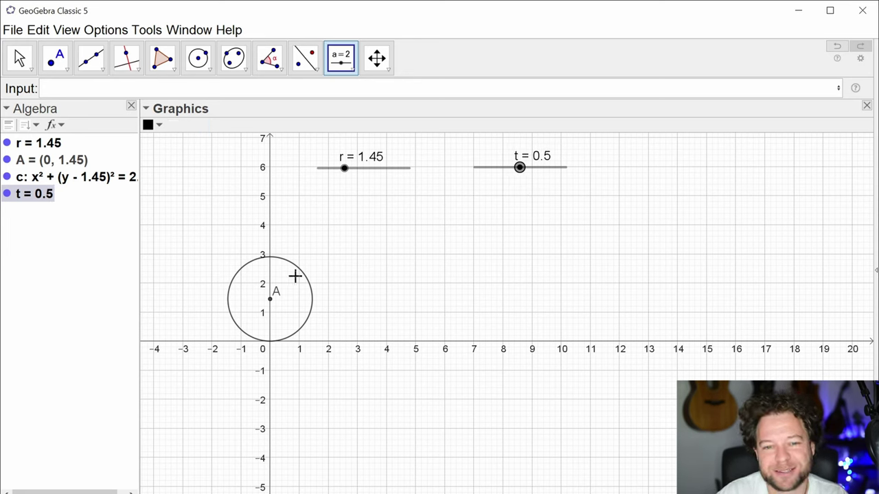
{"action": "type", "text": "trnal"}
{"action": "key", "text": "BackSpace"}
{"action": "key", "text": "BackSpace"}
{"action": "key", "text": "BackSpace"}
{"action": "key", "text": "BackSpace"}
{"action": "type", "text": "rans"}
{"action": "key", "text": "Return"}
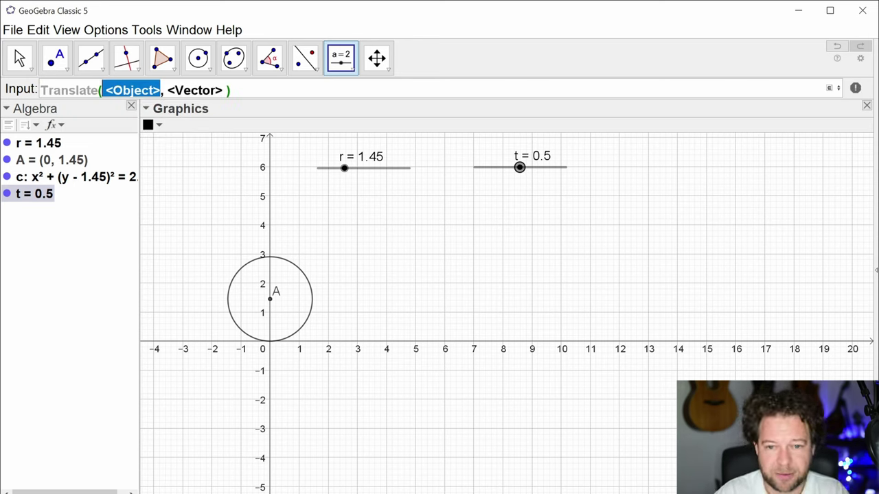
{"action": "type", "text": "c"}
{"action": "key", "text": "Tab"}
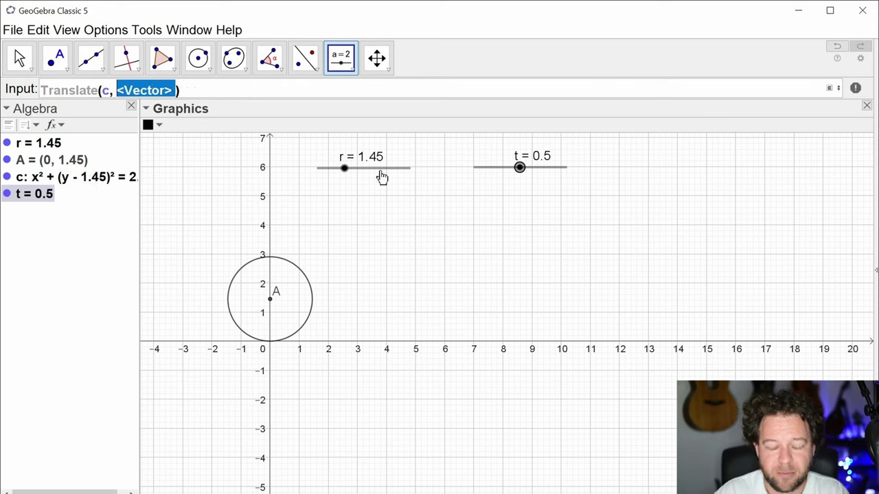
{"action": "type", "text": "("}
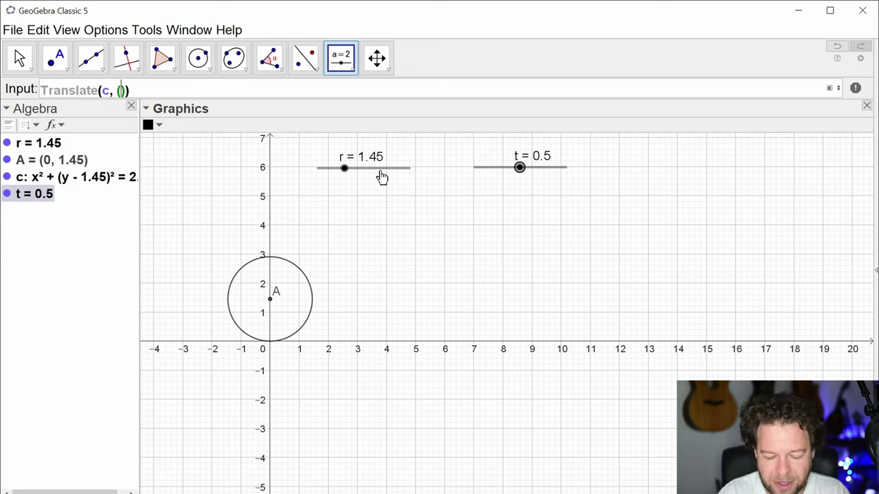
{"action": "type", "text": "t,0"}
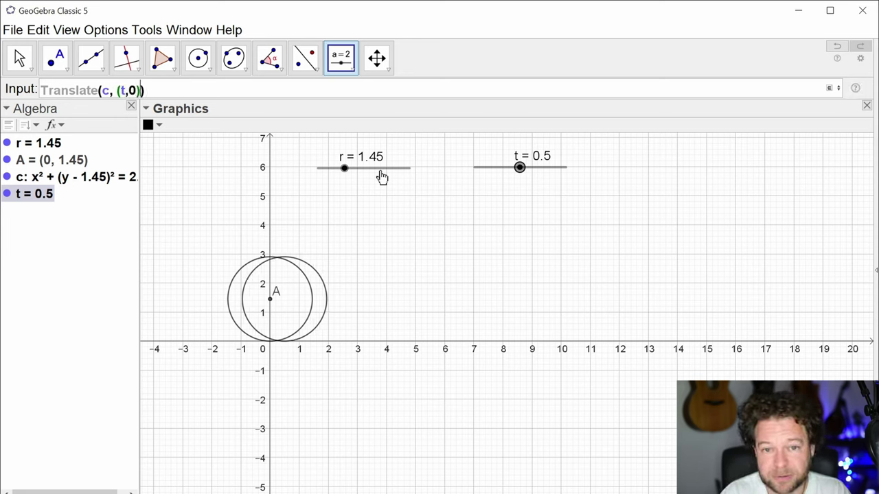
{"action": "key", "text": "Return"}
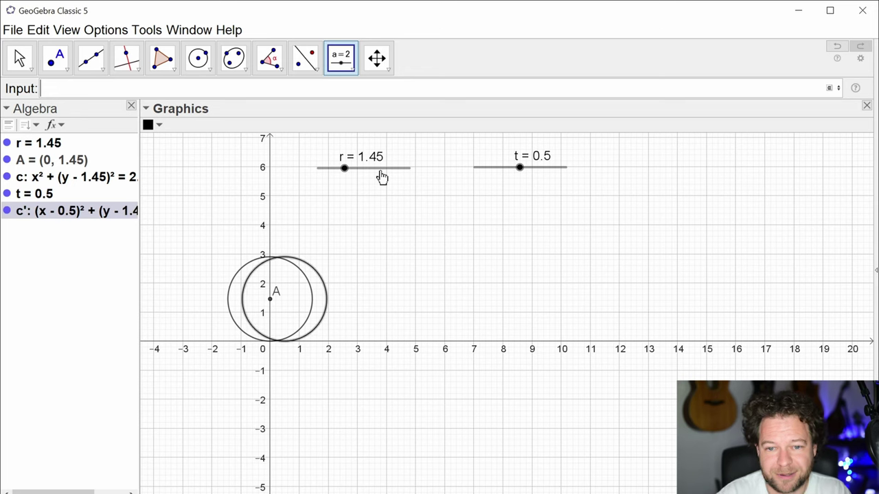
{"action": "mouse_move", "coordinate": [526, 176]}
{"action": "left_mouse_down"}
{"action": "mouse_move", "coordinate": [512, 177]}
{"action": "mouse_move", "coordinate": [539, 171]}
{"action": "mouse_move", "coordinate": [542, 188]}
{"action": "mouse_move", "coordinate": [611, 190]}
{"action": "mouse_move", "coordinate": [559, 198]}
{"action": "mouse_move", "coordinate": [581, 199]}
{"action": "mouse_move", "coordinate": [518, 183]}
{"action": "left_mouse_up"}
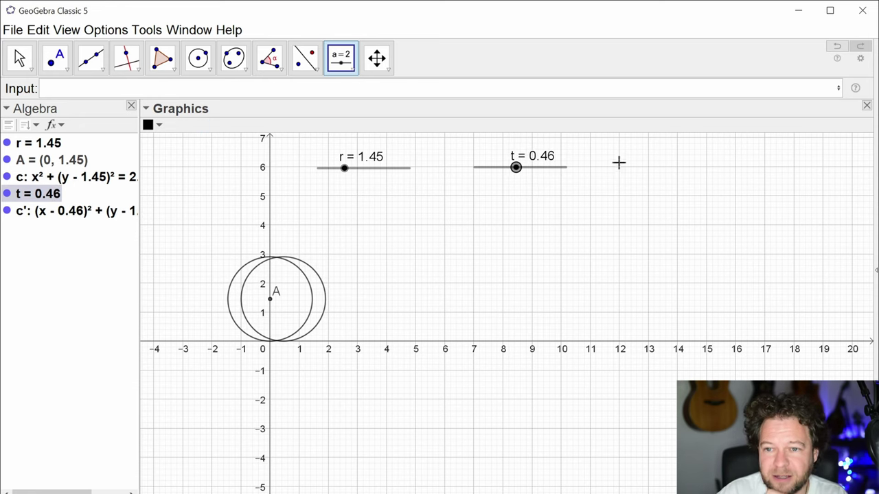
{"action": "left_click", "coordinate": [660, 189]}
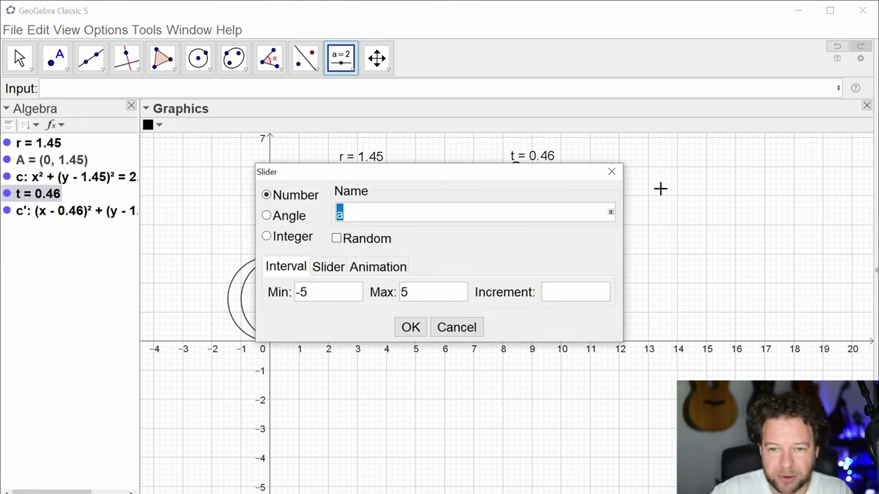
Step: Create slider d from 0 to 6π with increment π/4 and drag it to 18.85
{"action": "type", "text": "d"}
{"action": "key", "text": "Tab"}
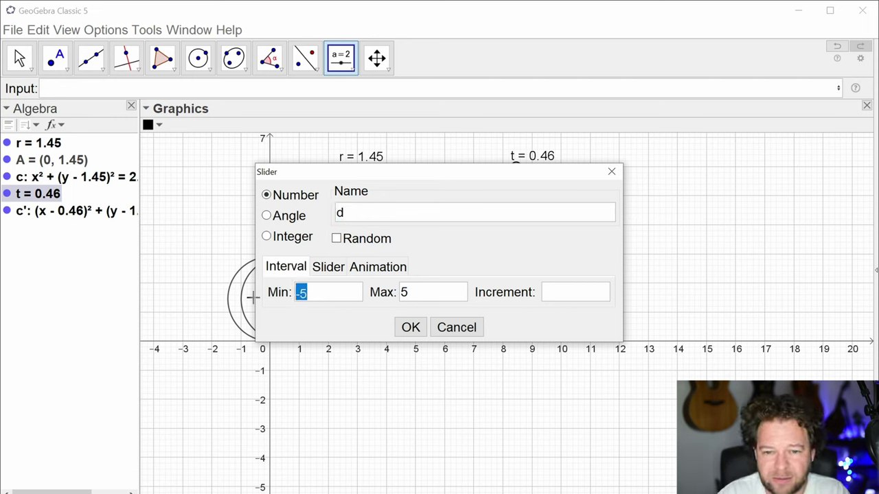
{"action": "type", "text": "0"}
{"action": "key", "text": "Tab"}
{"action": "type", "text": "5"}
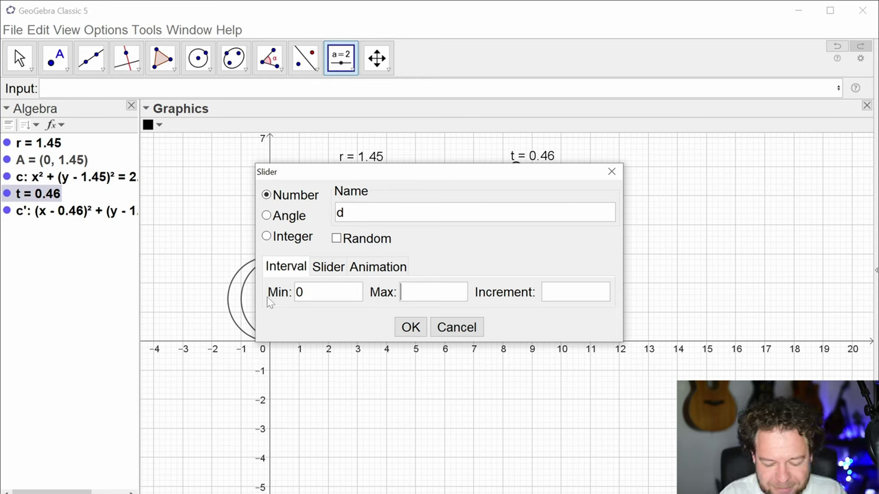
{"action": "key", "text": "Tab"}
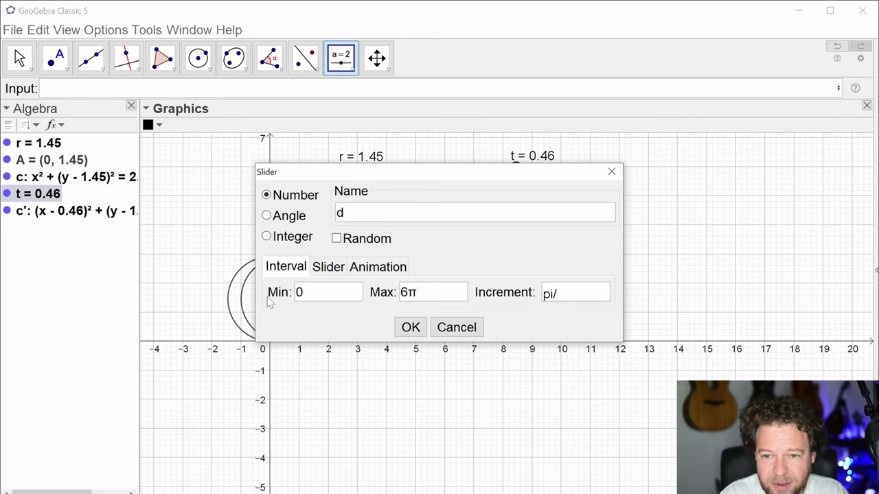
{"action": "type", "text": "4"}
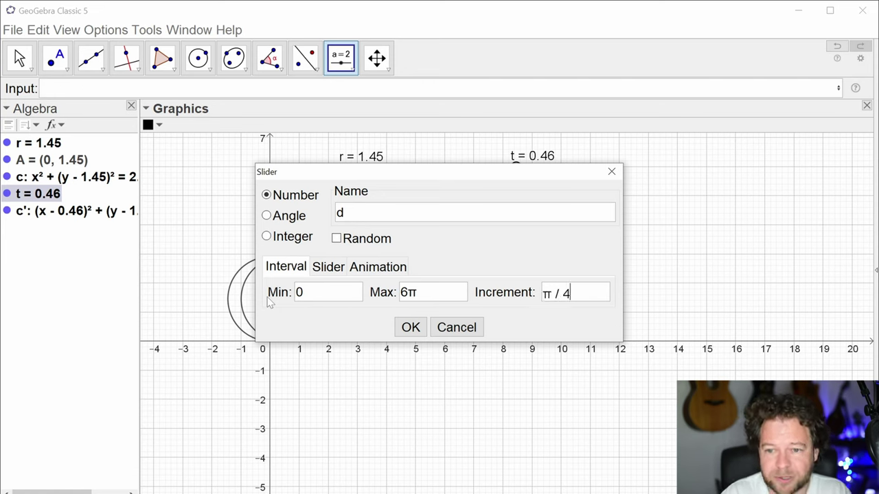
{"action": "left_click", "coordinate": [410, 328]}
{"action": "left_click_drag", "start_coordinate": [626, 165], "coordinate": [774, 184]}
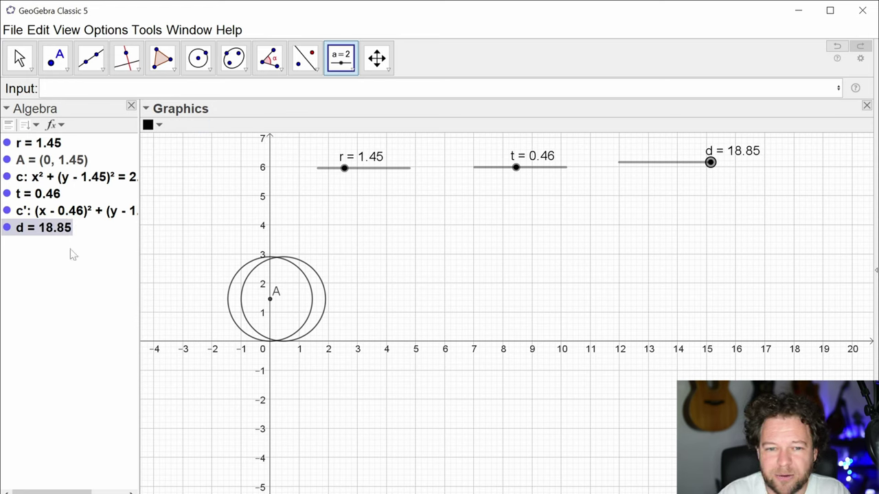
Step: Redefine c' as Translate(c, (t*d, 0)) and drag t to 1
{"action": "double_click", "coordinate": [55, 211]}
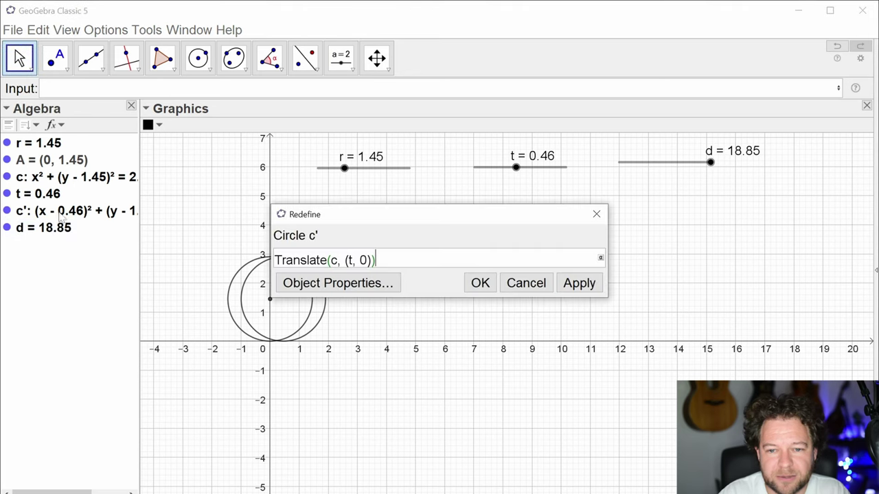
{"action": "key", "text": "Left"}
{"action": "key", "text": "Left"}
{"action": "key", "text": "Left"}
{"action": "key", "text": "Left"}
{"action": "key", "text": "Left"}
{"action": "type", "text": "*d"}
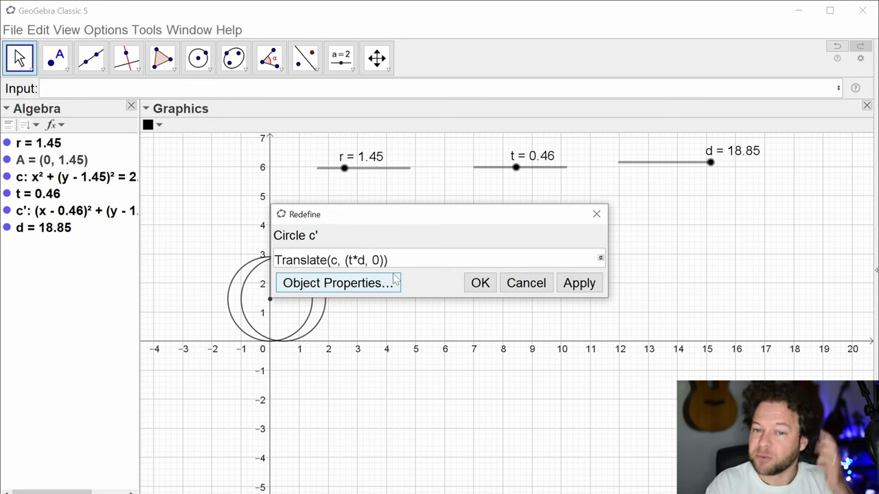
{"action": "key", "text": "Return"}
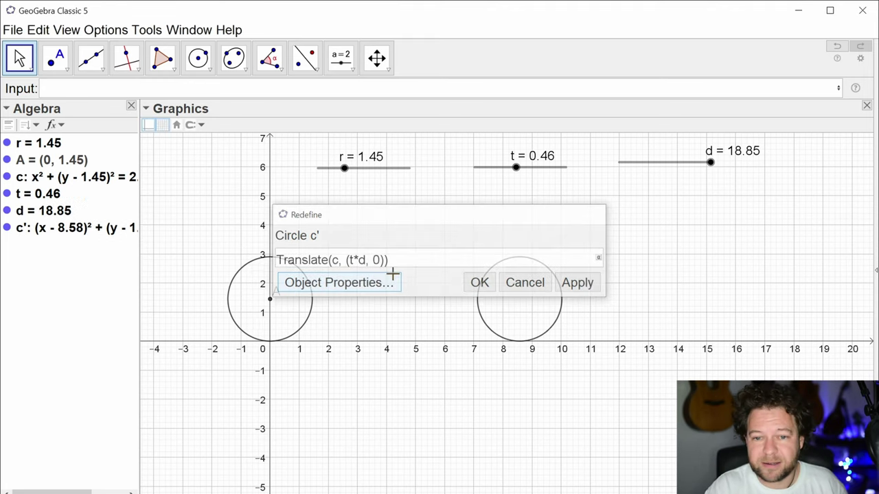
{"action": "left_click_drag", "start_coordinate": [518, 169], "coordinate": [589, 199]}
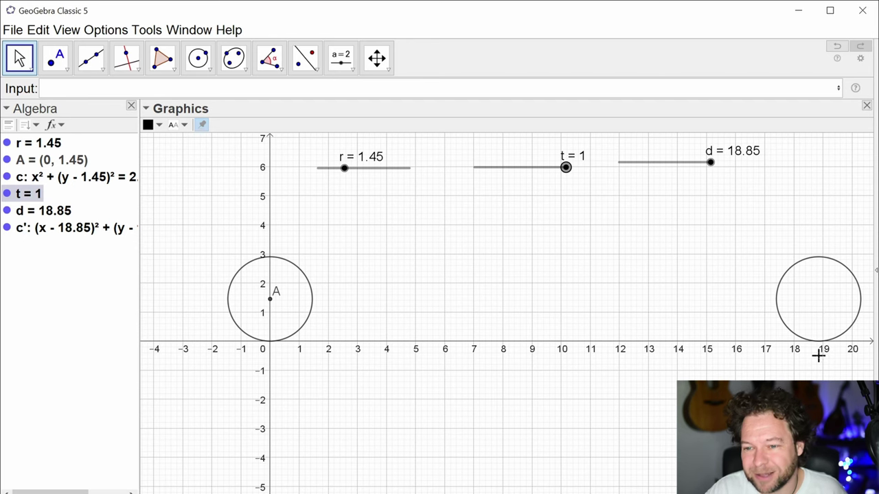
Step: Hide circle c and point A, then return slider t to 0
{"action": "left_click_drag", "start_coordinate": [566, 167], "coordinate": [491, 168]}
{"action": "scroll", "coordinate": [583, 296], "scroll_direction": "down", "scroll_amount": 1}
{"action": "scroll", "coordinate": [583, 297], "scroll_direction": "up", "scroll_amount": 1}
{"action": "left_click_drag", "start_coordinate": [583, 298], "coordinate": [532, 297]}
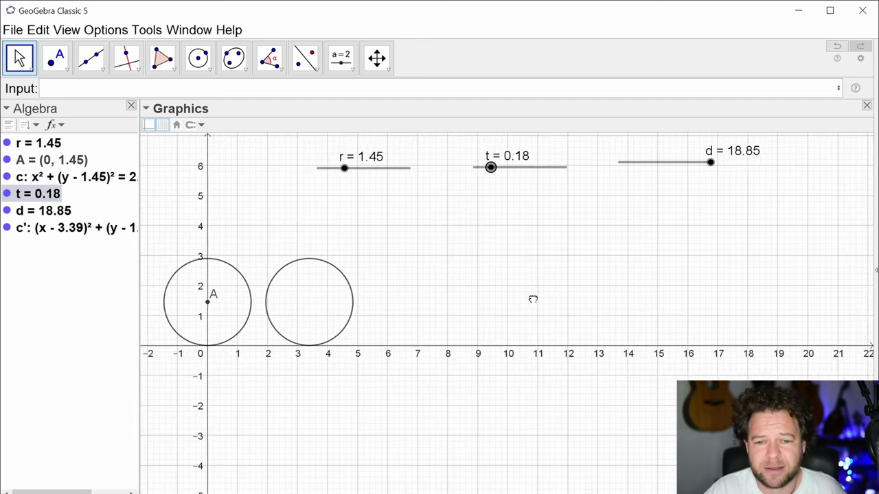
{"action": "left_click_drag", "start_coordinate": [491, 169], "coordinate": [494, 205]}
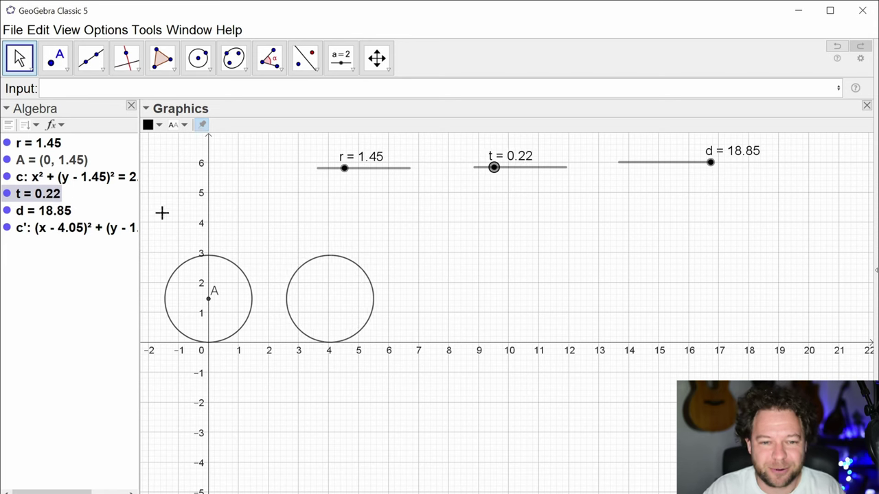
{"action": "left_click", "coordinate": [7, 177]}
{"action": "left_click", "coordinate": [6, 159]}
{"action": "left_click_drag", "start_coordinate": [493, 168], "coordinate": [473, 199]}
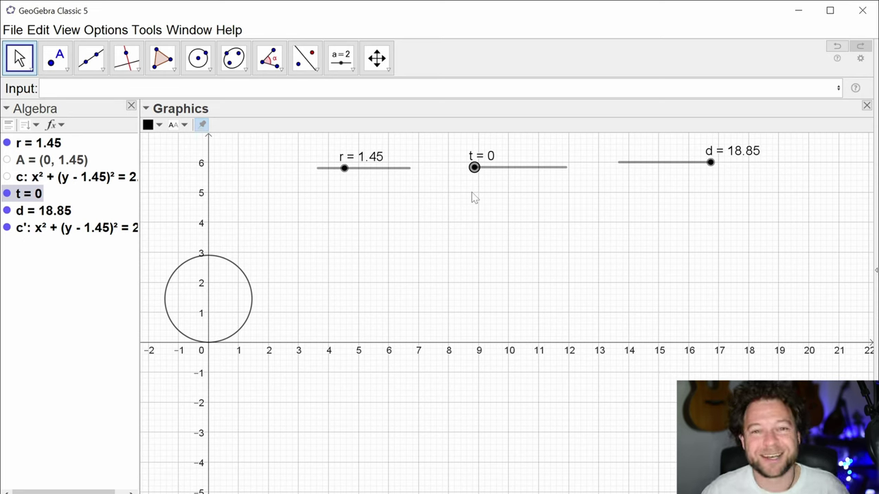
Step: Add a test point B on the wheel, check it with t, then delete it
{"action": "left_click", "coordinate": [55, 58]}
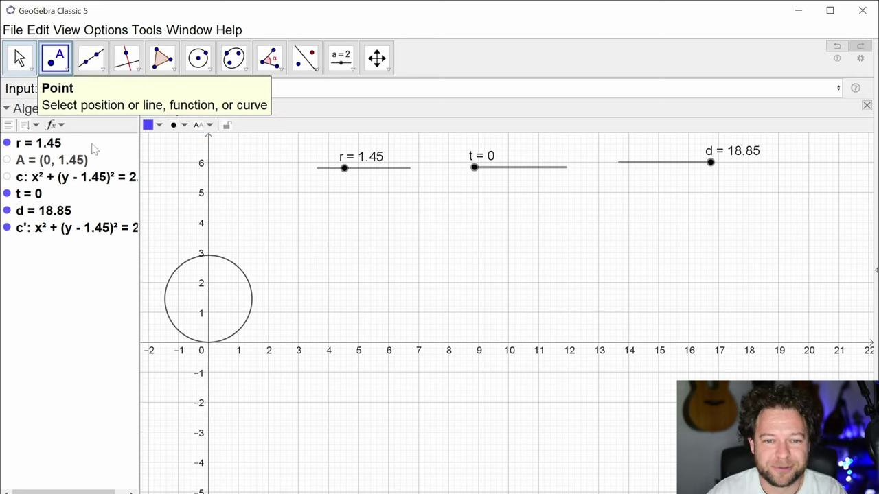
{"action": "left_click", "coordinate": [237, 268]}
{"action": "key", "text": "Escape"}
{"action": "left_click_drag", "start_coordinate": [474, 167], "coordinate": [471, 188]}
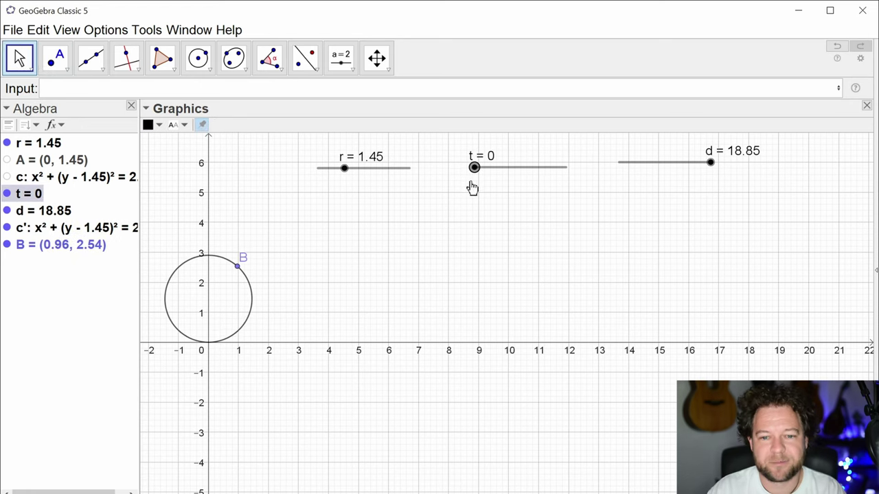
{"action": "left_click", "coordinate": [79, 247]}
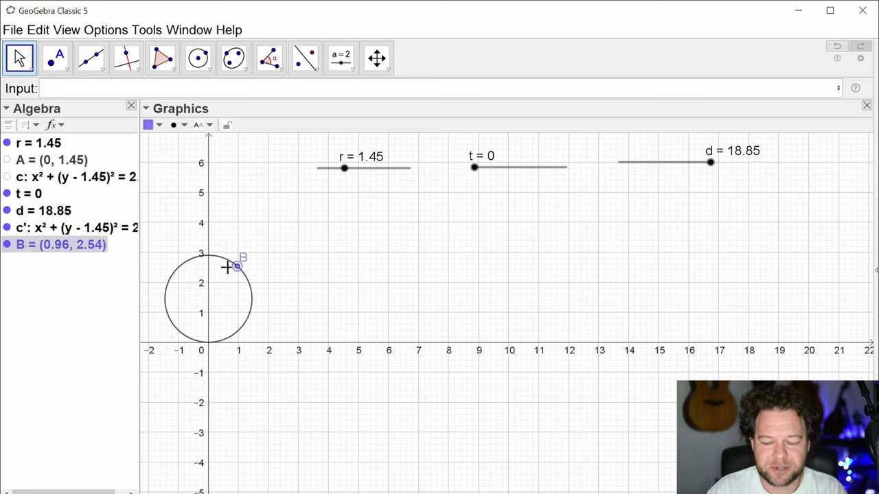
{"action": "key", "text": "Delete"}
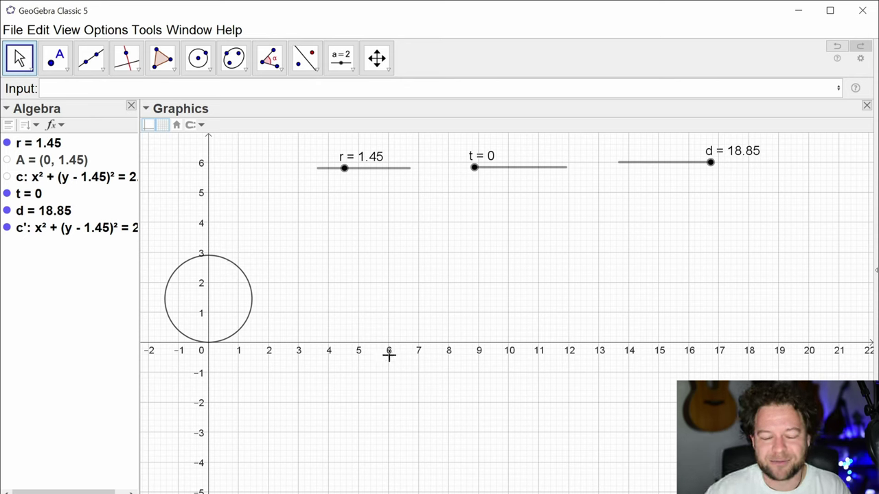
Step: Enlarge the wheel radius r to 1.75, sweeping t to 1 and back to 0
{"action": "left_click_drag", "start_coordinate": [475, 169], "coordinate": [600, 195]}
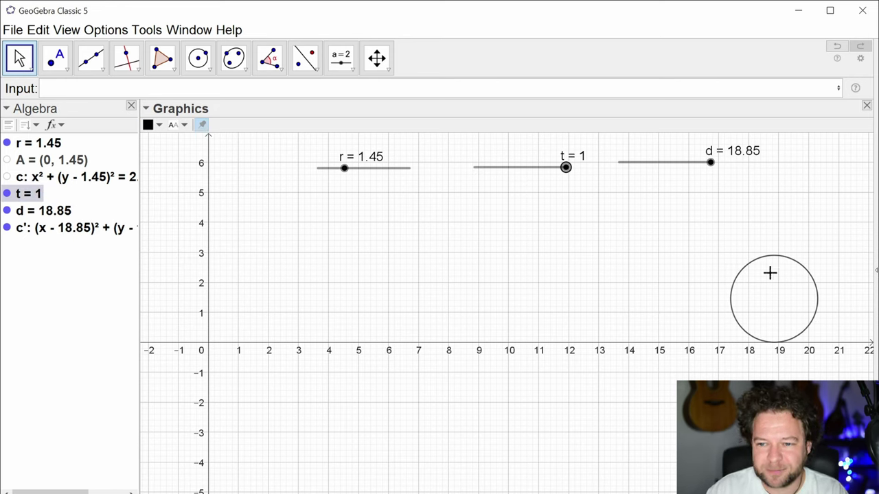
{"action": "mouse_move", "coordinate": [777, 262]}
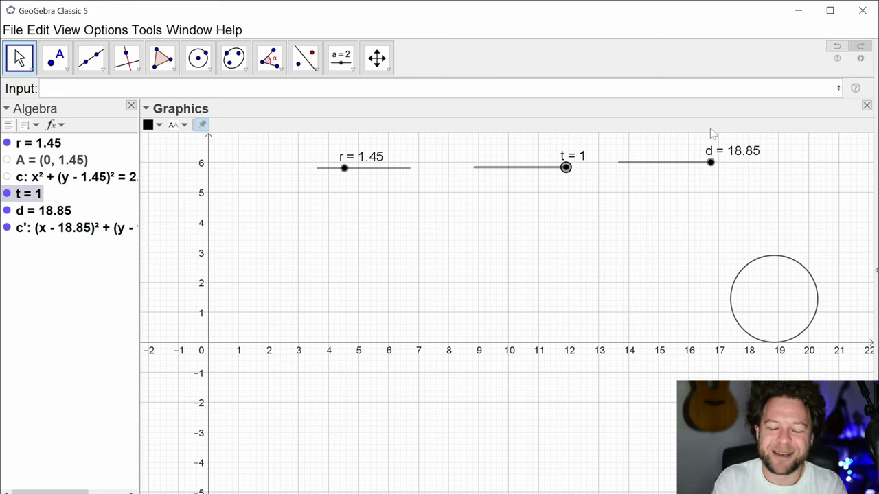
{"action": "left_click_drag", "start_coordinate": [344, 168], "coordinate": [350, 168]}
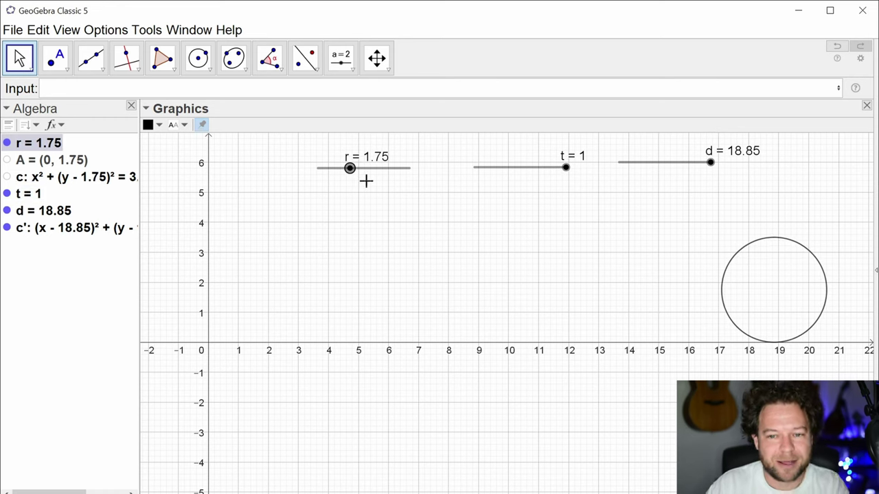
{"action": "left_click_drag", "start_coordinate": [565, 171], "coordinate": [476, 183]}
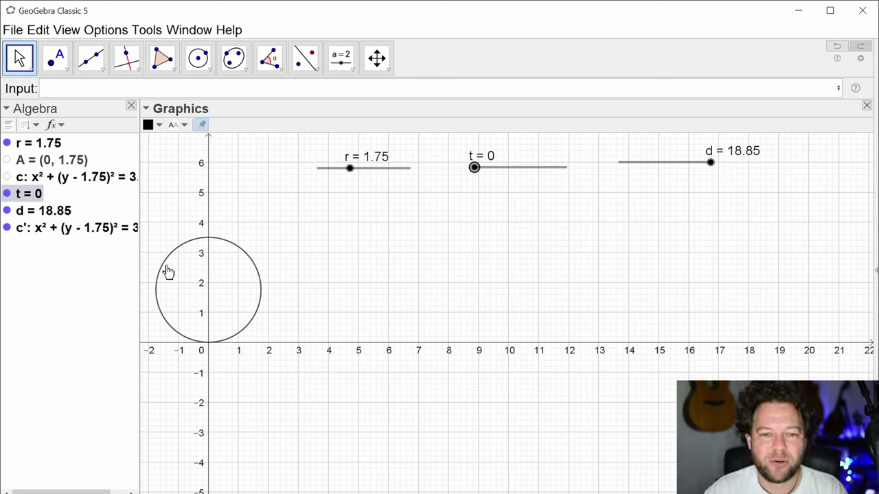
Step: Create B = (0, 2r) and B' = Translate(B, (t*d, 0)), moving B' to (1.51, 3.5)
{"action": "type", "text": "("}
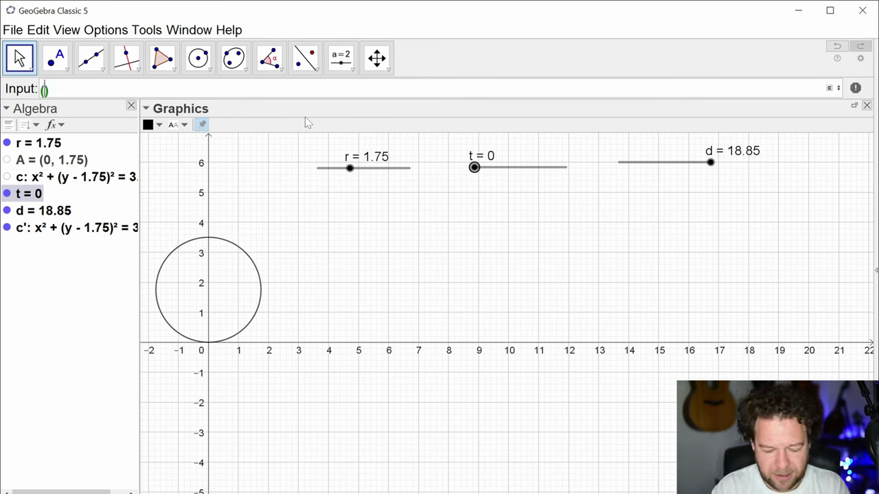
{"action": "type", "text": "0,2r"}
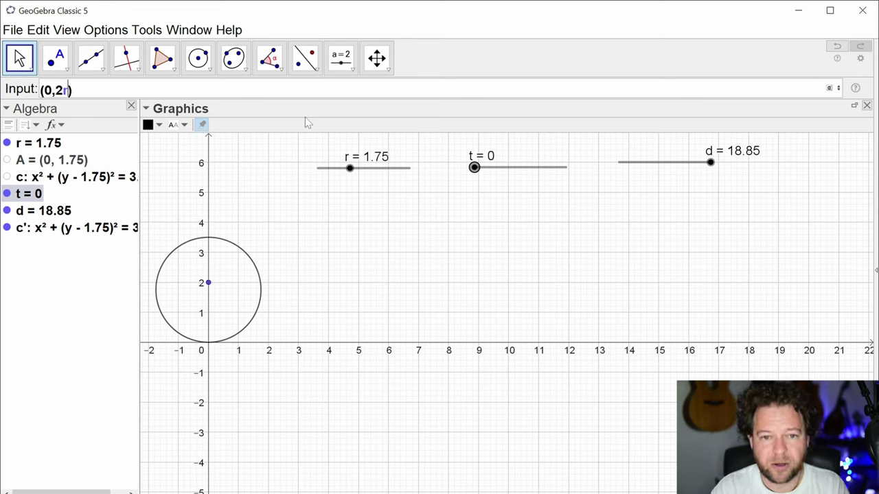
{"action": "key", "text": "Return"}
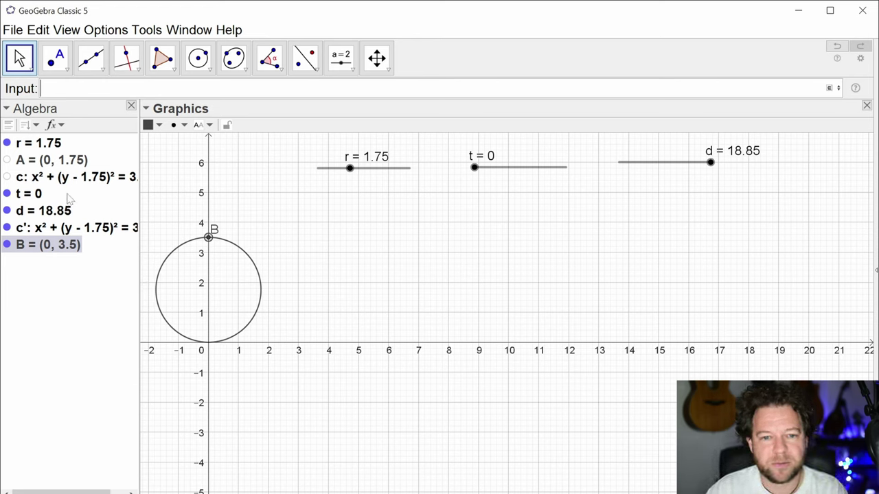
{"action": "type", "text": "translate"}
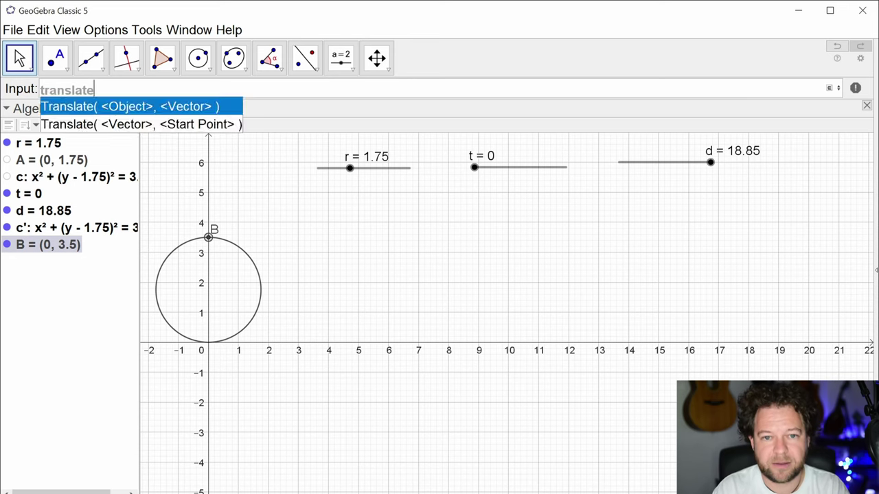
{"action": "key", "text": "Return"}
{"action": "type", "text": "B"}
{"action": "key", "text": "Tab"}
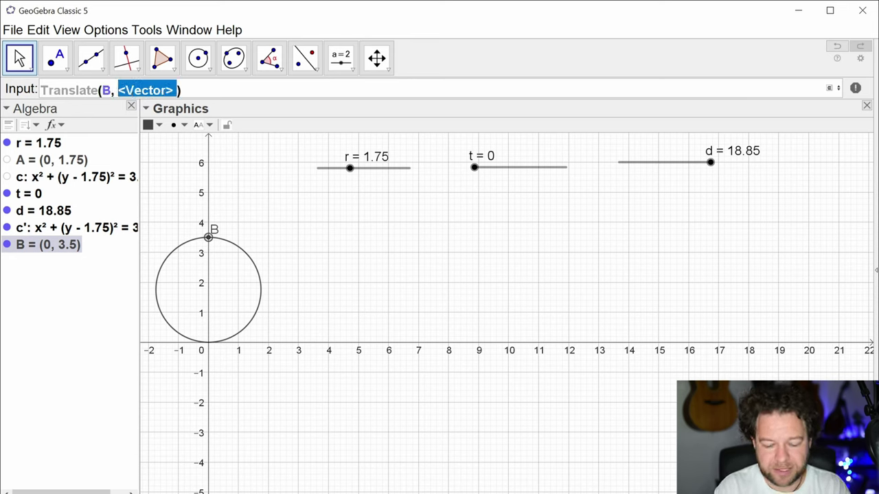
{"action": "type", "text": "(t*d,0)"}
{"action": "key", "text": "Return"}
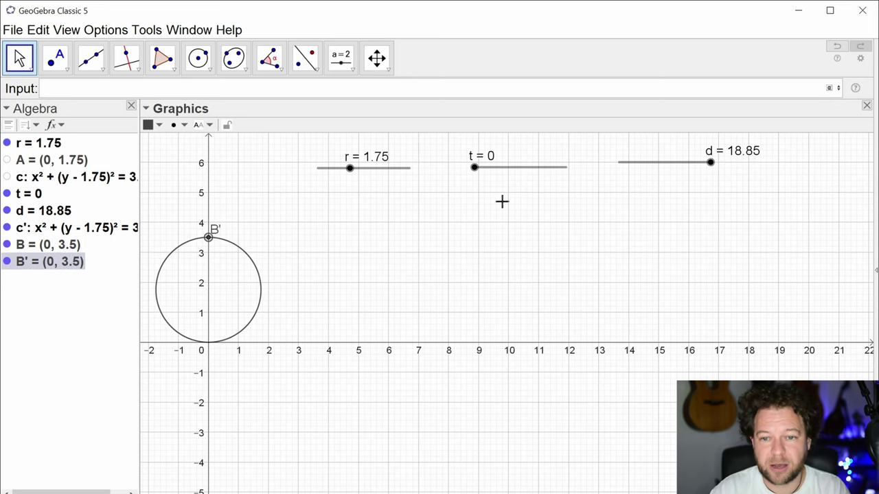
{"action": "left_click_drag", "start_coordinate": [476, 172], "coordinate": [483, 200]}
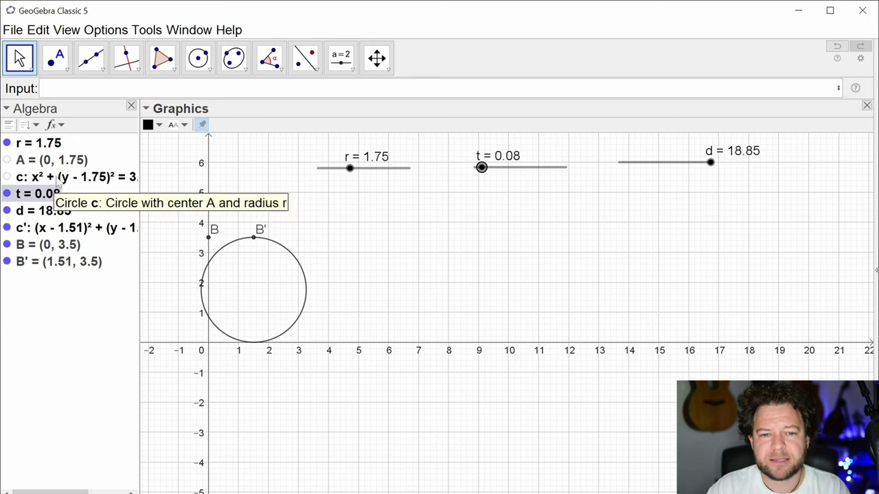
Step: Create A' = Translate(A, (td, 0)) at (1.51, 1.75) and test it with slider t
{"action": "left_click", "coordinate": [113, 88]}
{"action": "type", "text": "tranl"}
{"action": "key", "text": "Return"}
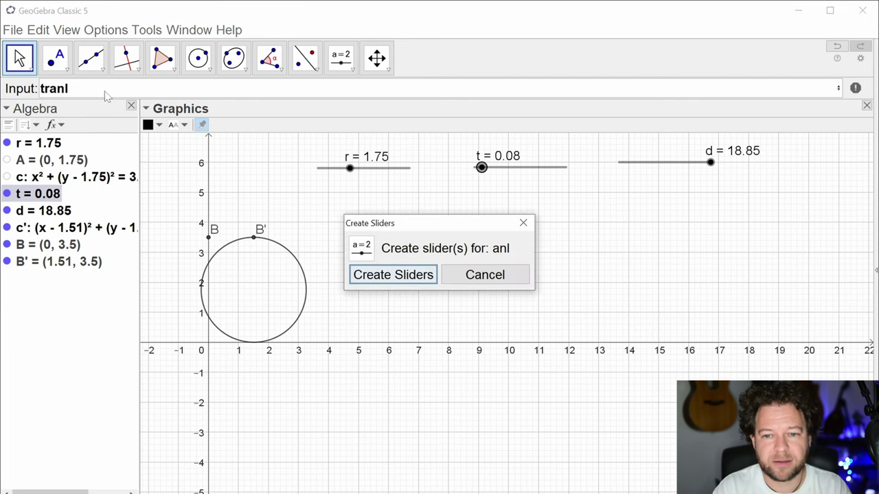
{"action": "key", "text": "Return"}
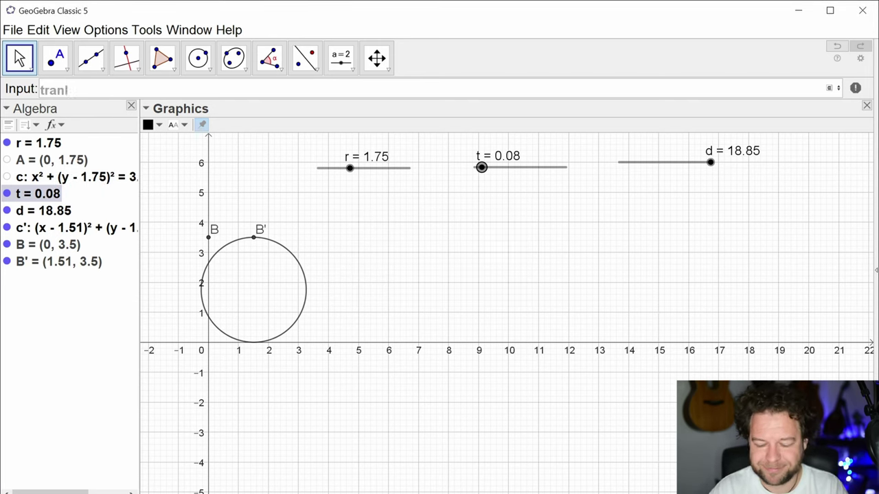
{"action": "key", "text": "BackSpace"}
{"action": "type", "text": "slate"}
{"action": "key", "text": "Return"}
{"action": "type", "text": "A"}
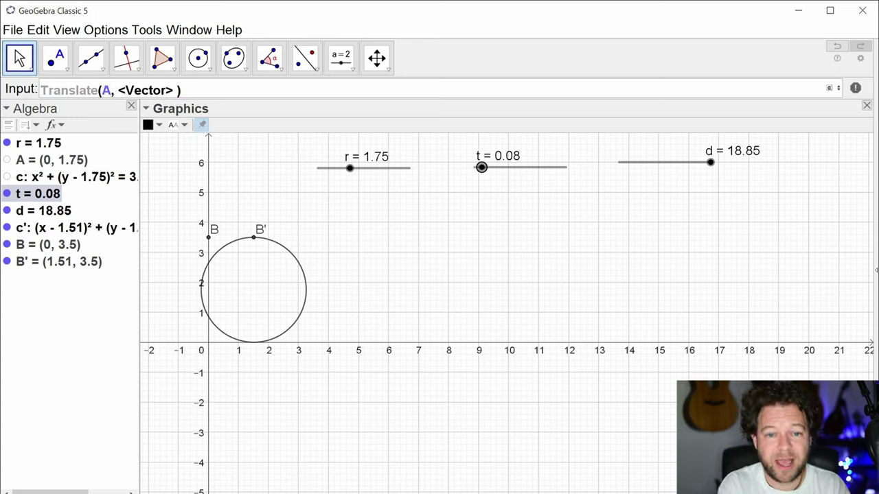
{"action": "key", "text": "Tab"}
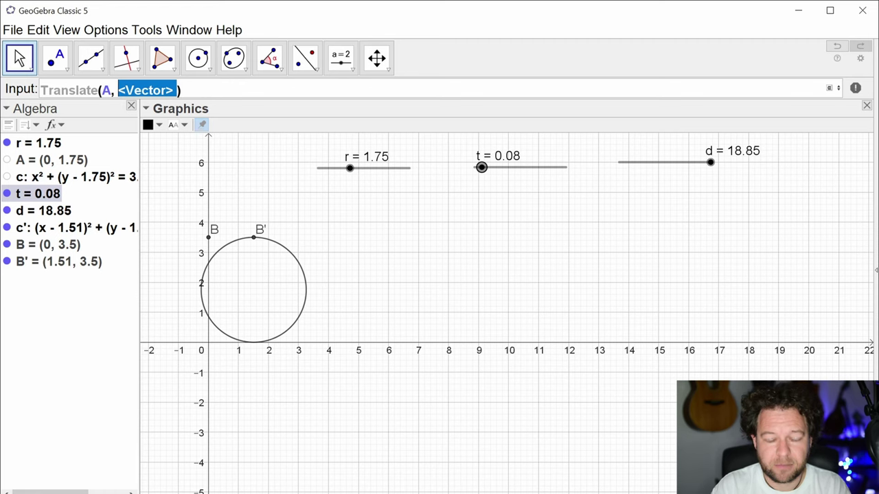
{"action": "type", "text": "(td,0)"}
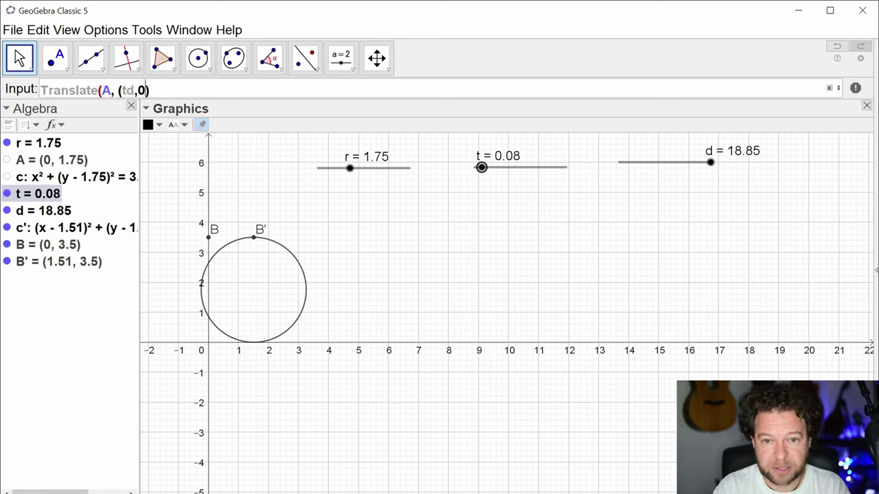
{"action": "key", "text": "Return"}
{"action": "mouse_move", "coordinate": [482, 170]}
{"action": "left_mouse_down"}
{"action": "mouse_move", "coordinate": [520, 186]}
{"action": "mouse_move", "coordinate": [481, 191]}
{"action": "mouse_move", "coordinate": [495, 180]}
{"action": "mouse_move", "coordinate": [483, 177]}
{"action": "left_mouse_up"}
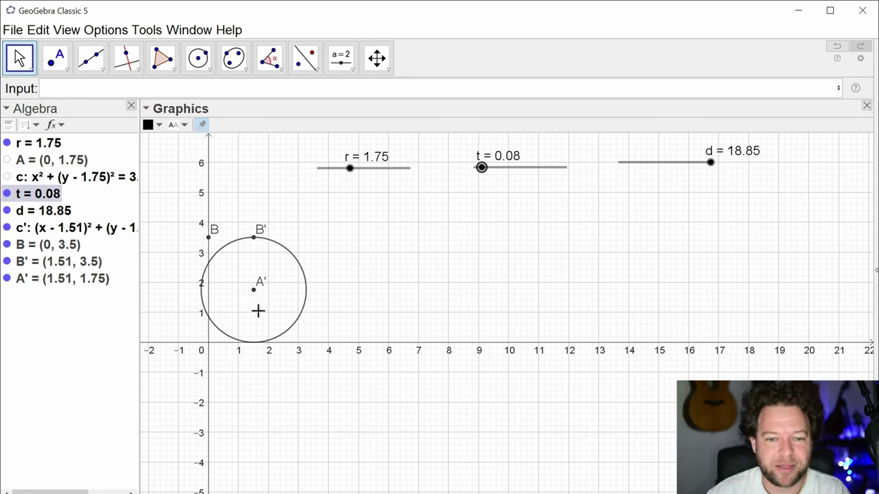
Step: Redefine B' as Rotate(its Translate definition, t*d/r, A), then return slider t to 0
{"action": "double_click", "coordinate": [83, 267]}
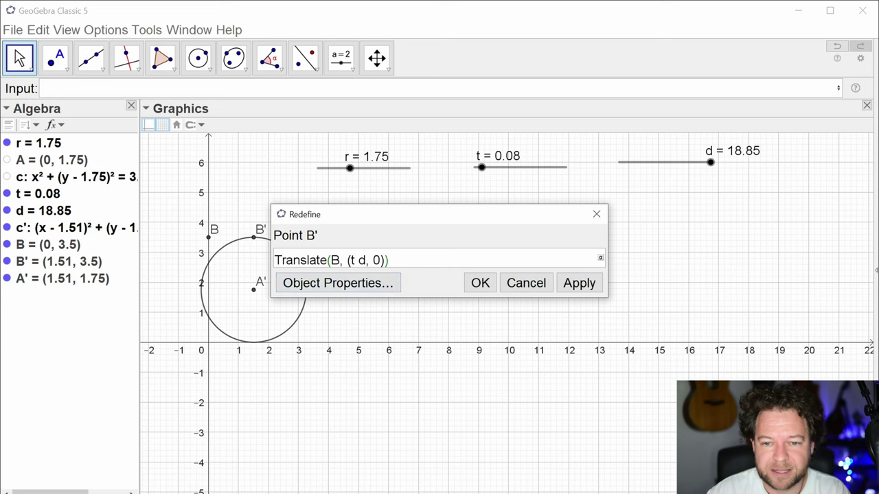
{"action": "left_click", "coordinate": [275, 261]}
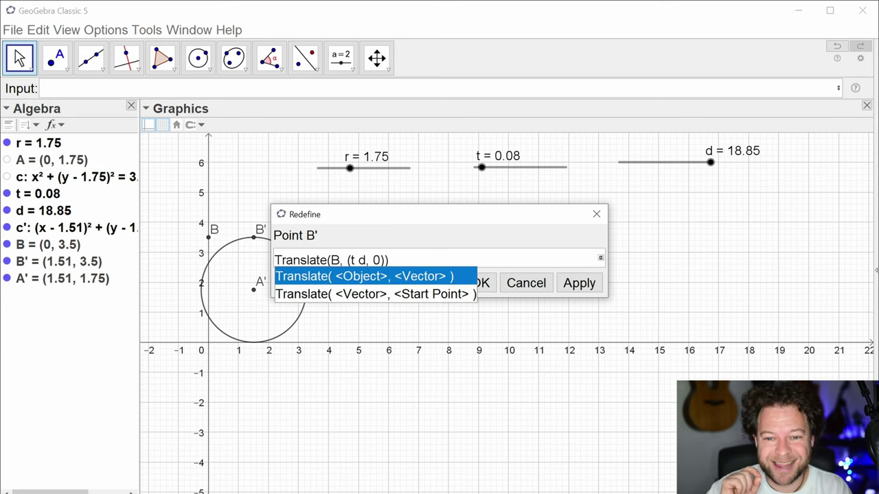
{"action": "type", "text": "rotate("}
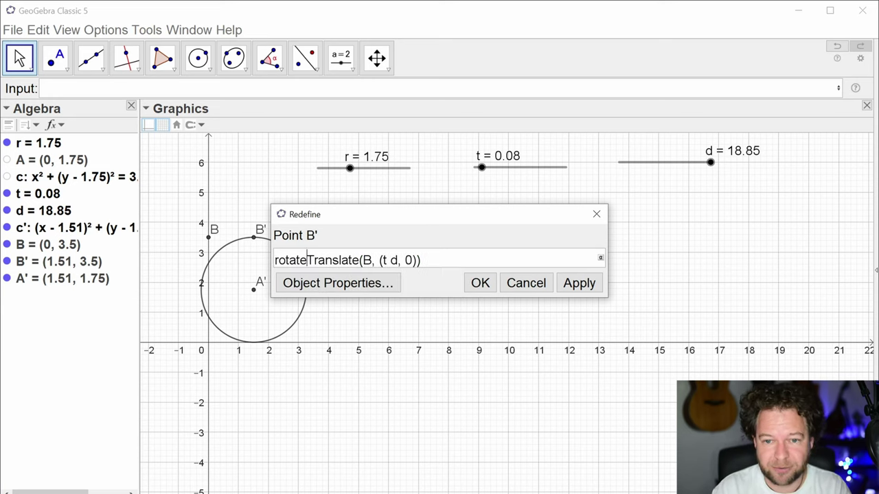
{"action": "left_click", "coordinate": [425, 260]}
{"action": "type", "text": ","}
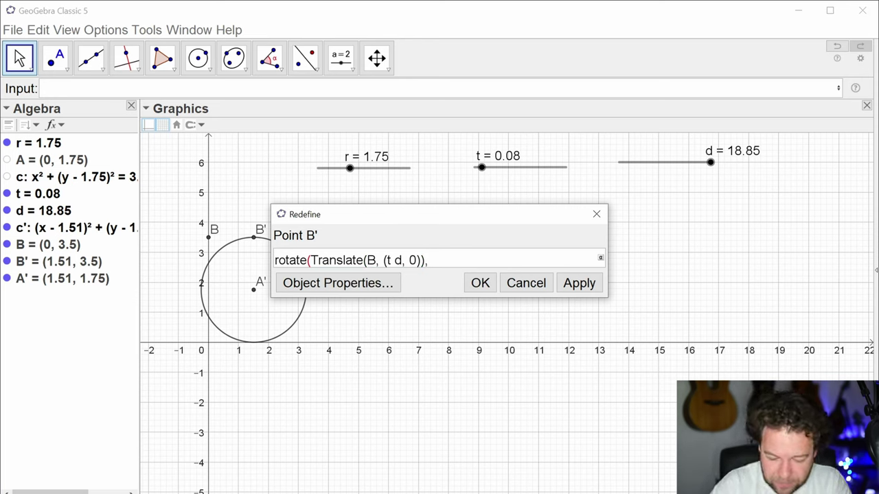
{"action": "type", "text": ","}
{"action": "type", "text": "A)"}
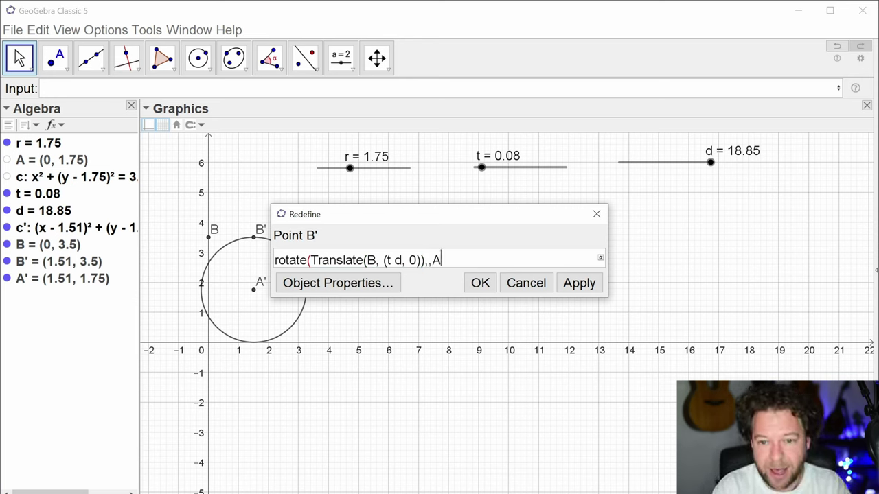
{"action": "left_click", "coordinate": [428, 260]}
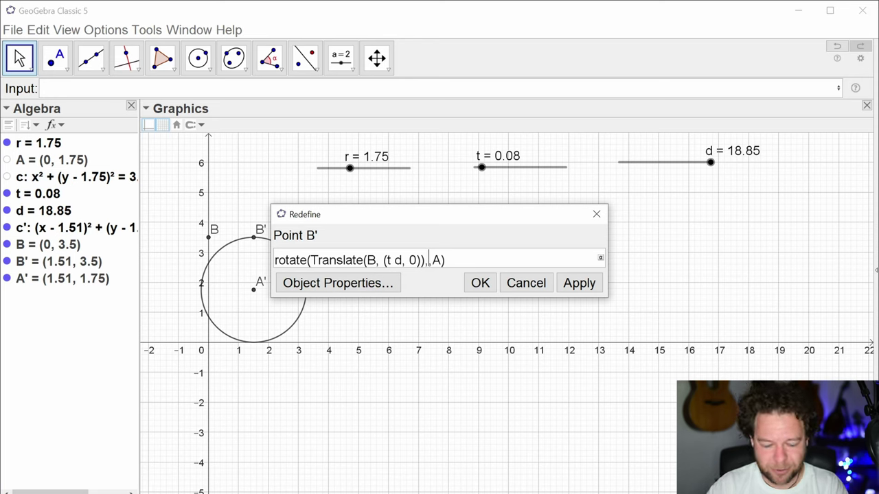
{"action": "type", "text": "t*d"}
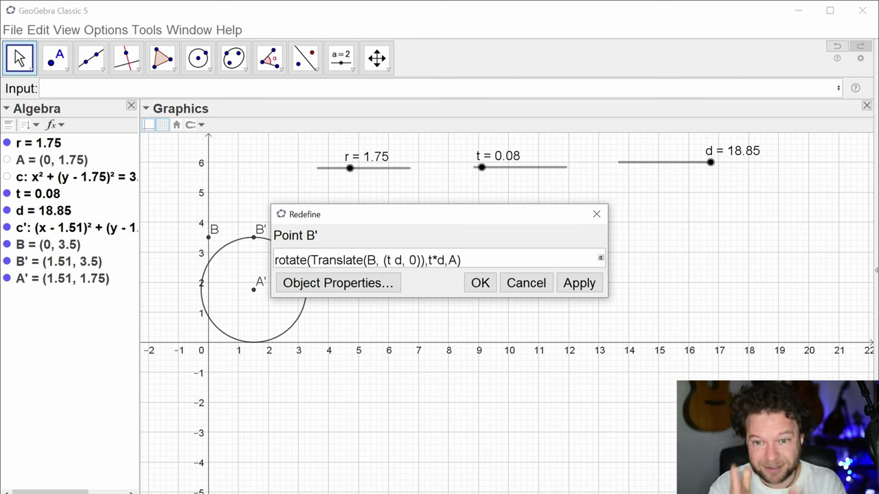
{"action": "type", "text": "/r"}
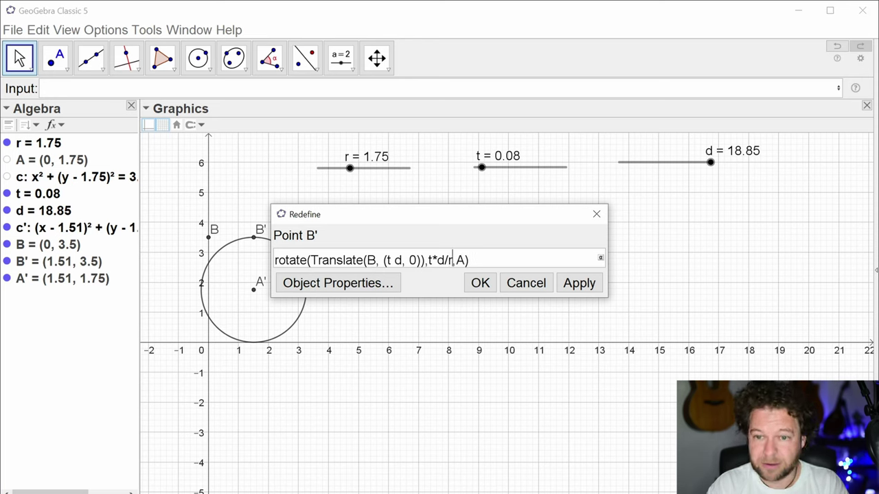
{"action": "key", "text": "Return"}
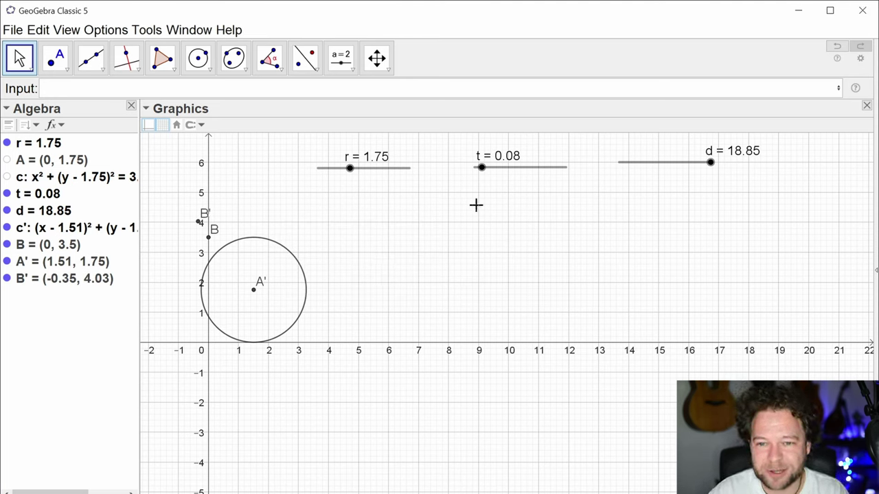
{"action": "left_click_drag", "start_coordinate": [482, 169], "coordinate": [402, 194]}
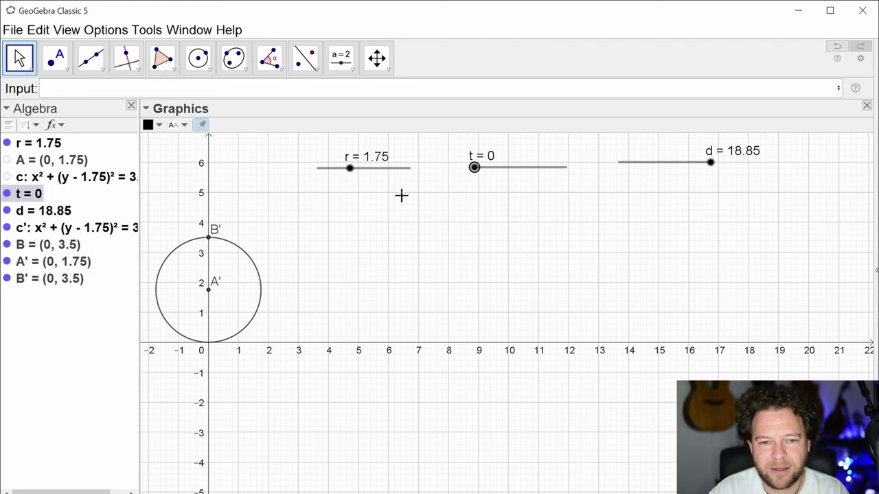
Step: Change B' rotation centre from A to A' and sweep slider t to test it
{"action": "left_click", "coordinate": [75, 279]}
{"action": "double_click", "coordinate": [74, 279]}
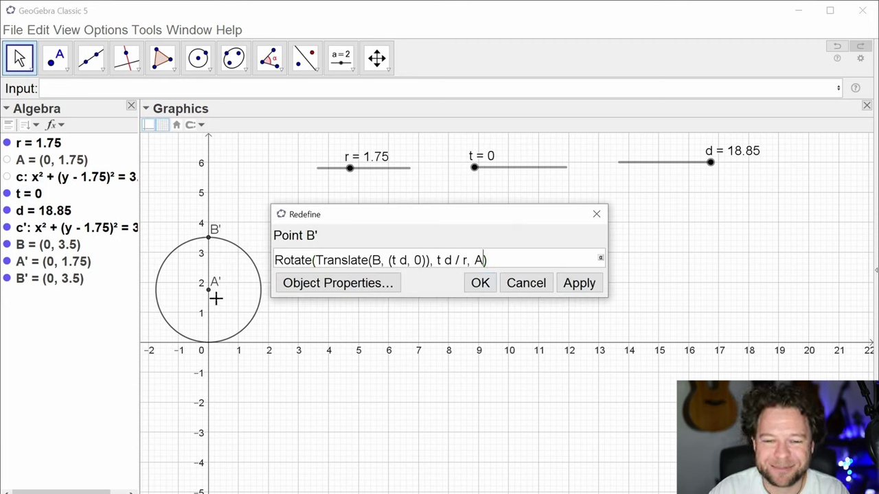
{"action": "type", "text": "'"}
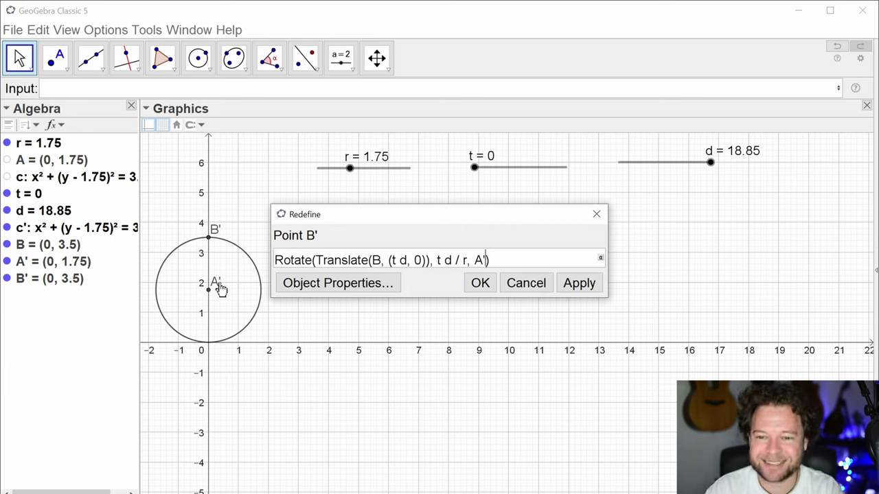
{"action": "left_click", "coordinate": [480, 283]}
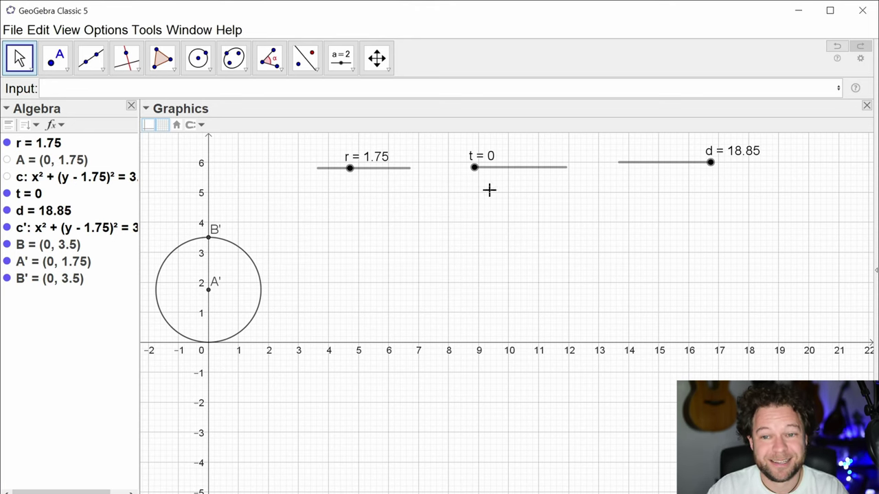
{"action": "left_click_drag", "start_coordinate": [474, 169], "coordinate": [483, 170]}
{"action": "left_click_drag", "start_coordinate": [497, 171], "coordinate": [466, 185]}
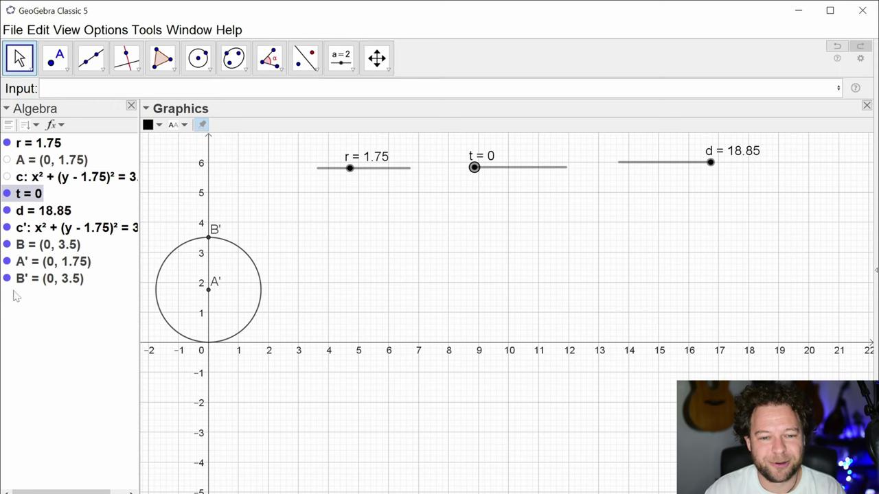
Step: Negate B' rotation angle to -t d / r and set t to 0.13
{"action": "double_click", "coordinate": [45, 280]}
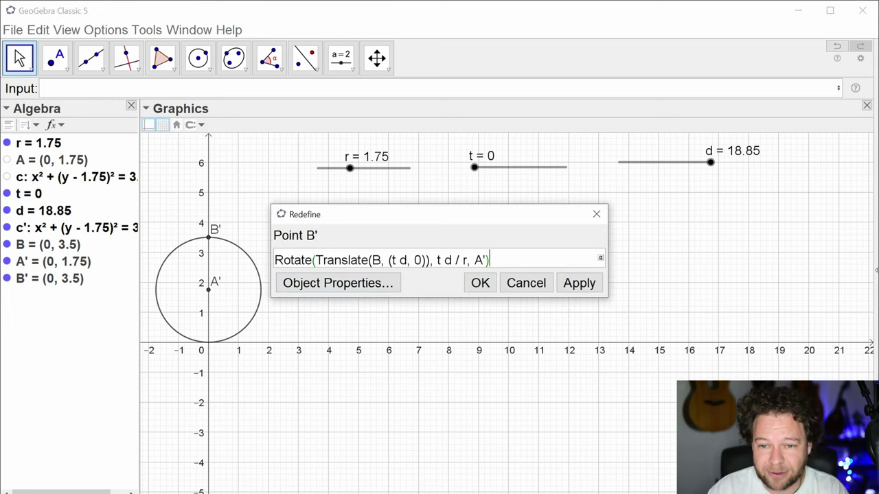
{"action": "left_click", "coordinate": [473, 290]}
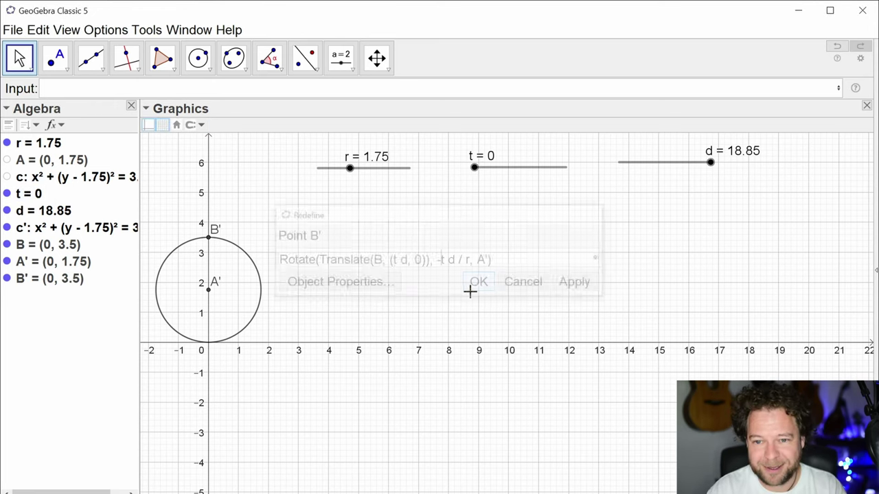
{"action": "mouse_move", "coordinate": [475, 176]}
{"action": "left_mouse_down"}
{"action": "mouse_move", "coordinate": [580, 174]}
{"action": "mouse_move", "coordinate": [484, 170]}
{"action": "mouse_move", "coordinate": [568, 177]}
{"action": "mouse_move", "coordinate": [487, 177]}
{"action": "left_mouse_up"}
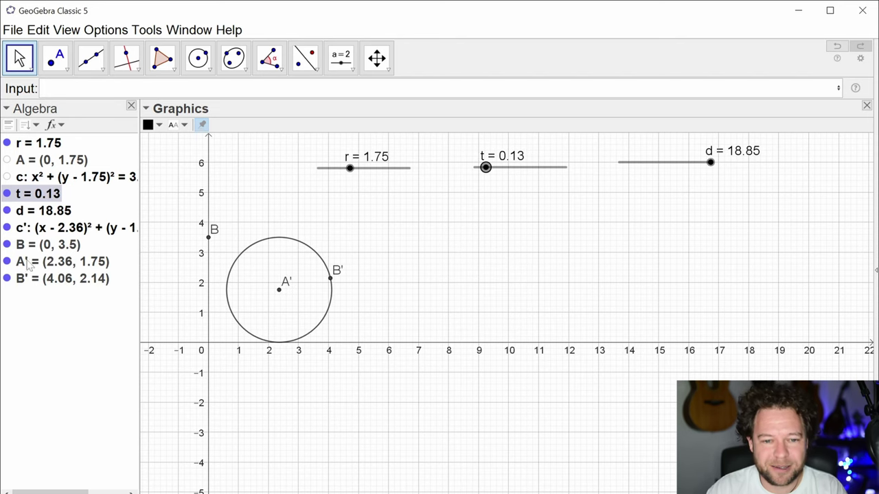
Step: Hide point B and the label of B', and turn on animation for slider t
{"action": "left_click", "coordinate": [7, 244]}
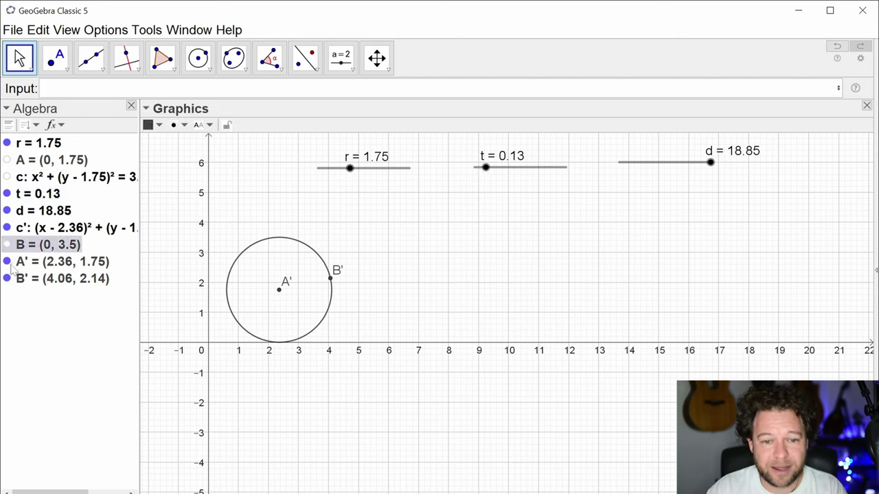
{"action": "right_click", "coordinate": [33, 283]}
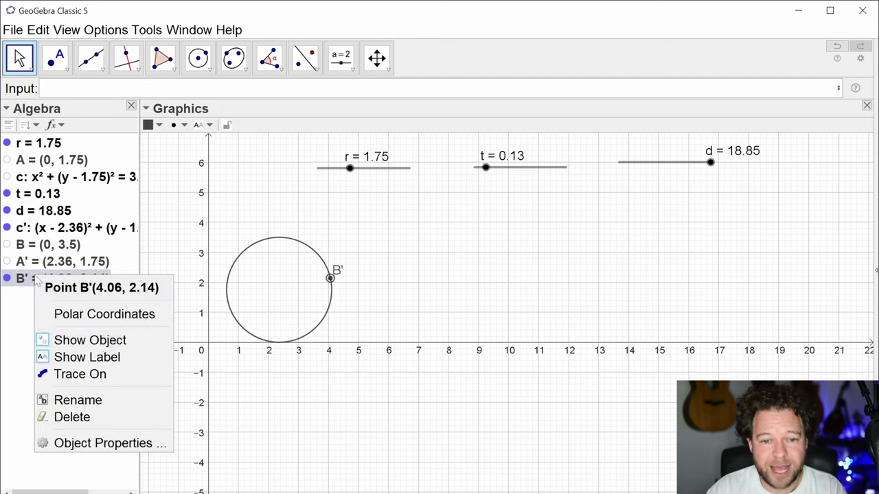
{"action": "left_click", "coordinate": [101, 358]}
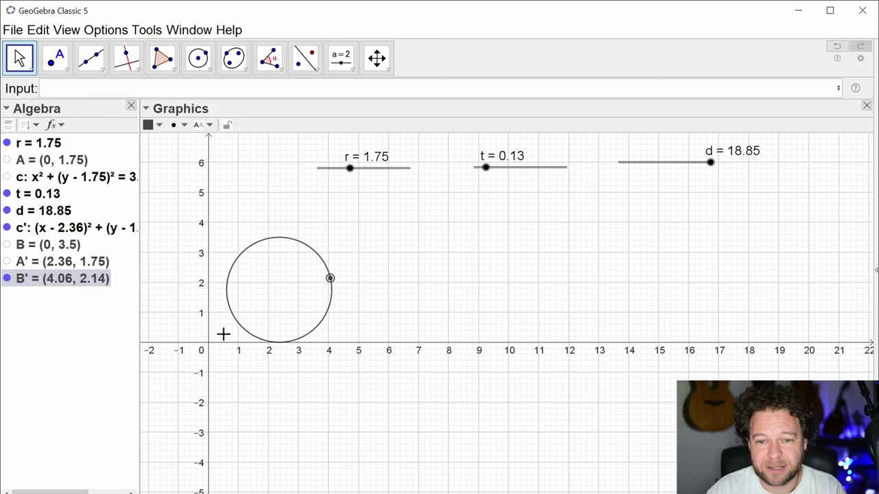
{"action": "right_click", "coordinate": [485, 172]}
{"action": "left_click", "coordinate": [525, 234]}
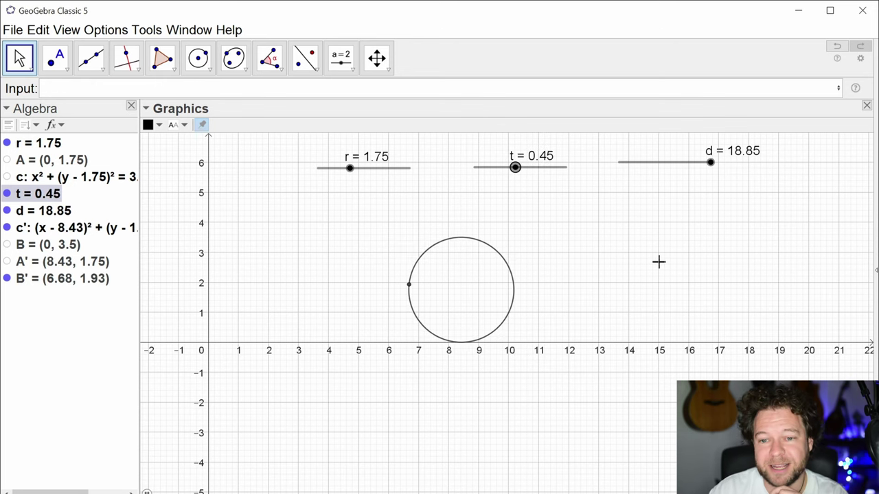
Step: Lower slider d from 18.85 to 6.28
{"action": "left_click_drag", "start_coordinate": [710, 162], "coordinate": [671, 165]}
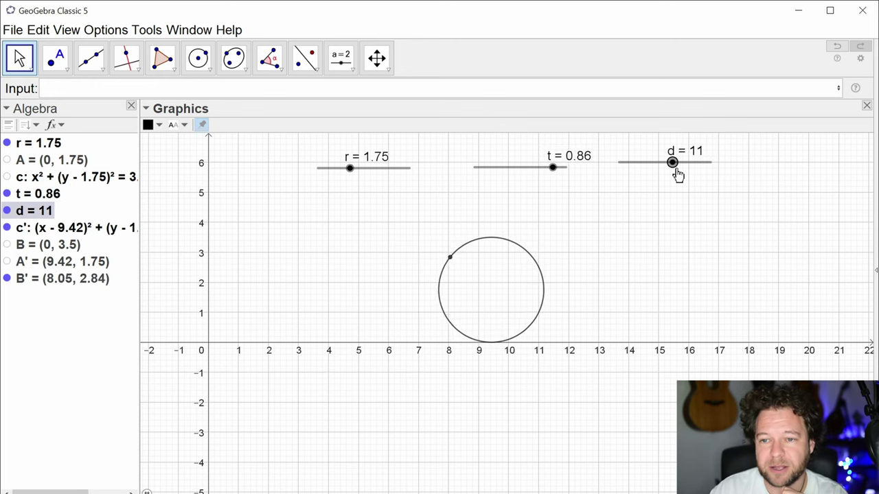
{"action": "left_click_drag", "start_coordinate": [669, 168], "coordinate": [649, 165]}
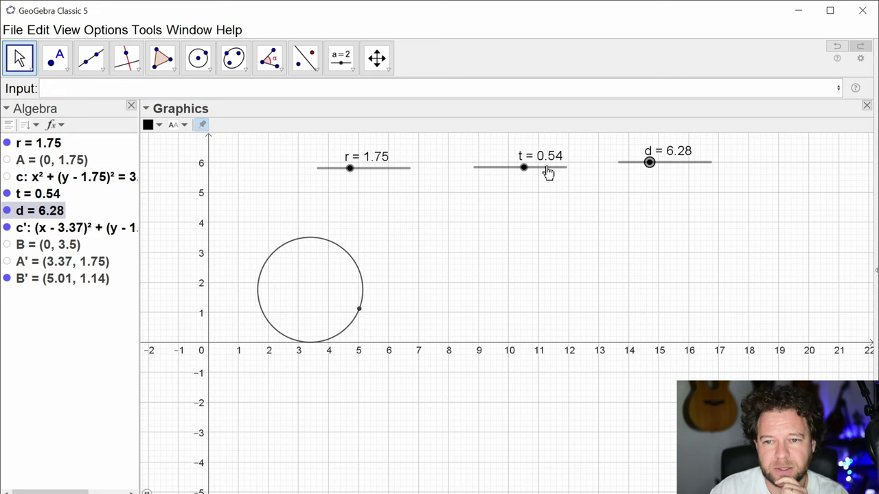
{"action": "right_click", "coordinate": [511, 174]}
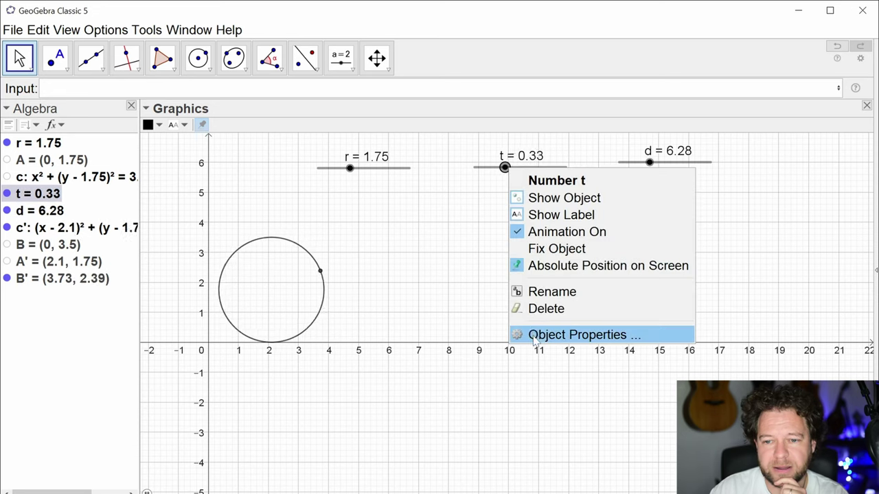
Step: Check slider t's animation speed 4 (Oscillating) in Object Properties, then close it
{"action": "left_click", "coordinate": [570, 334]}
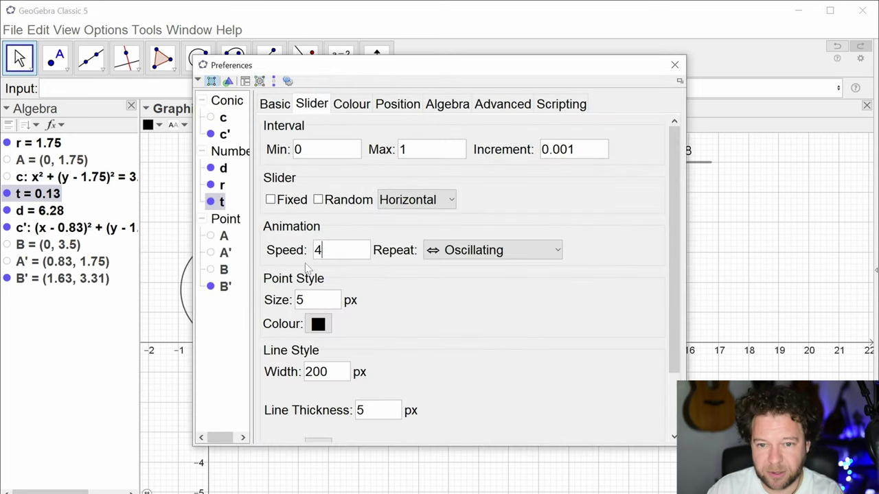
{"action": "left_click", "coordinate": [675, 66]}
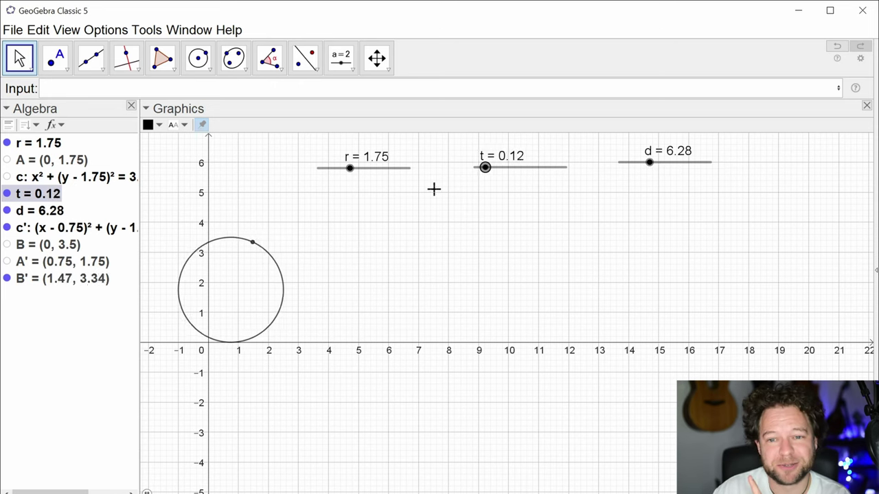
Step: Set radius r to 2.33, d to its maximum 18.85, and t to 0.06
{"action": "left_click_drag", "start_coordinate": [349, 172], "coordinate": [336, 176]}
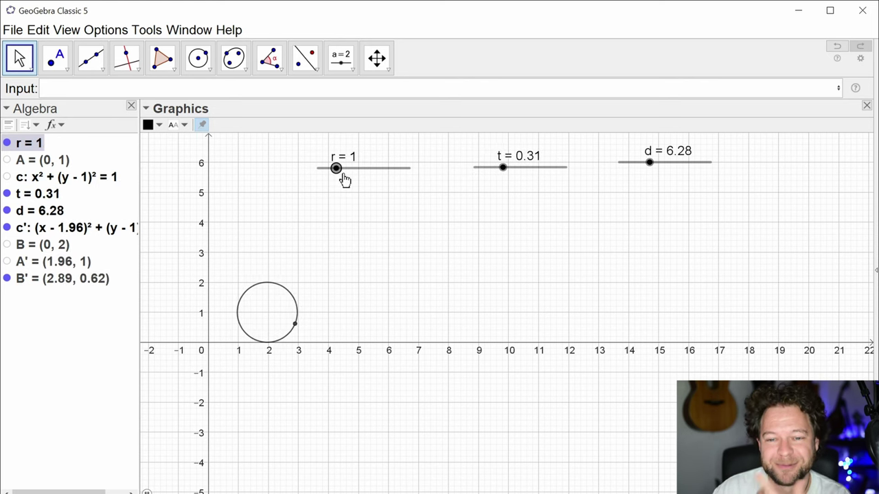
{"action": "left_click_drag", "start_coordinate": [336, 174], "coordinate": [360, 172]}
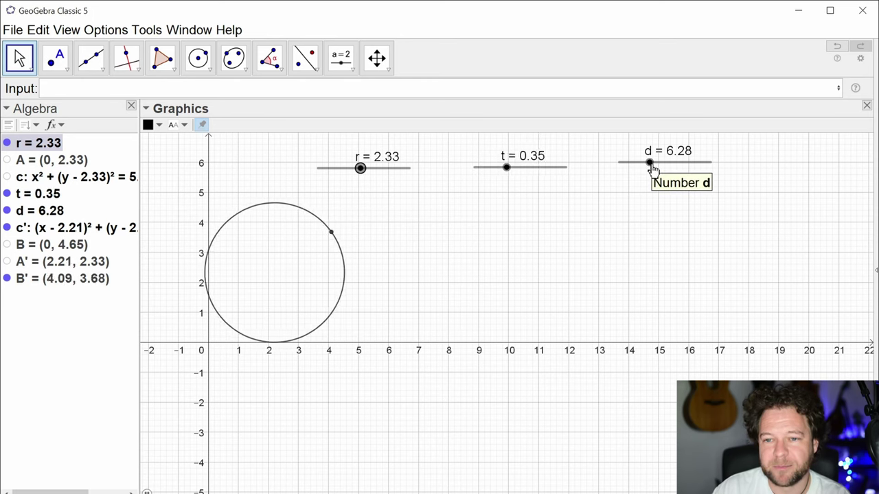
{"action": "left_click_drag", "start_coordinate": [650, 165], "coordinate": [726, 183]}
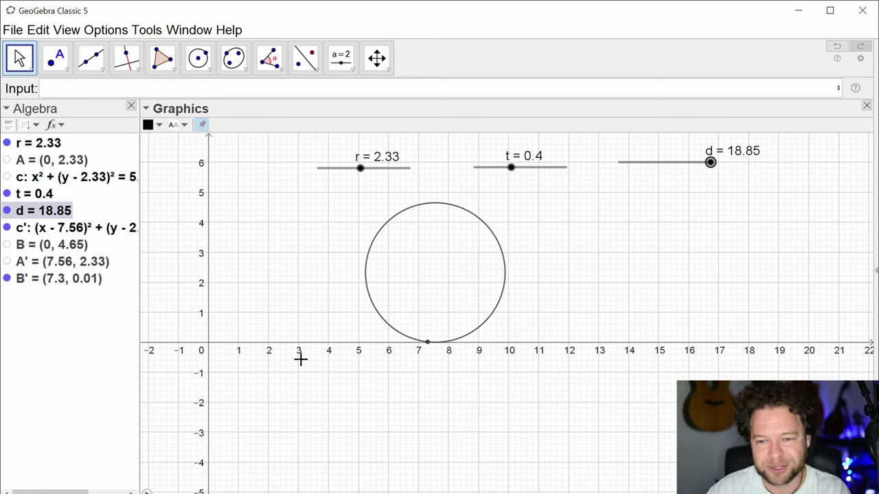
{"action": "left_click_drag", "start_coordinate": [510, 168], "coordinate": [479, 168]}
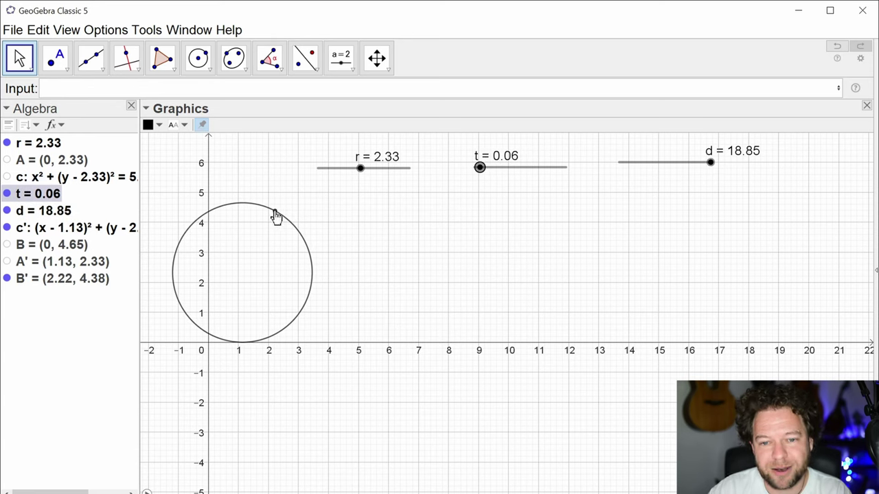
Step: Turn on tracing for B' and animate slider t, then pan to clear the trace
{"action": "mouse_move", "coordinate": [479, 171]}
{"action": "left_mouse_down"}
{"action": "mouse_move", "coordinate": [578, 181]}
{"action": "mouse_move", "coordinate": [470, 181]}
{"action": "left_mouse_up"}
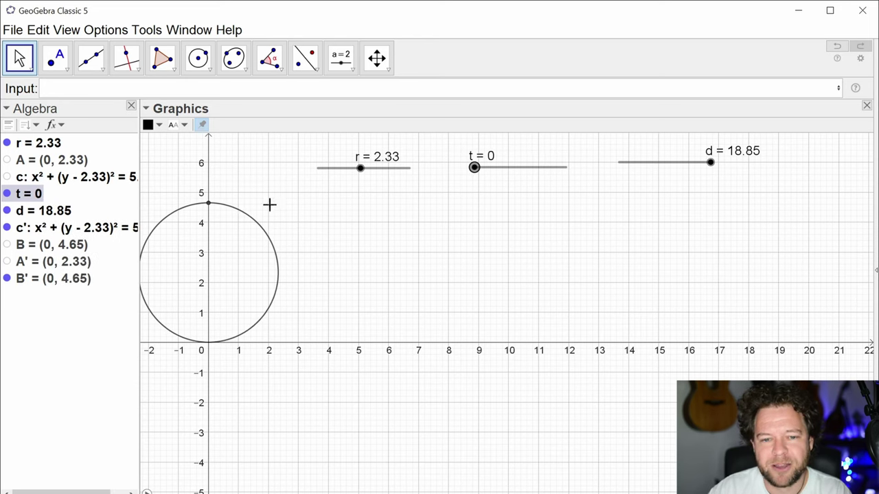
{"action": "right_click", "coordinate": [64, 286]}
{"action": "left_click", "coordinate": [116, 376]}
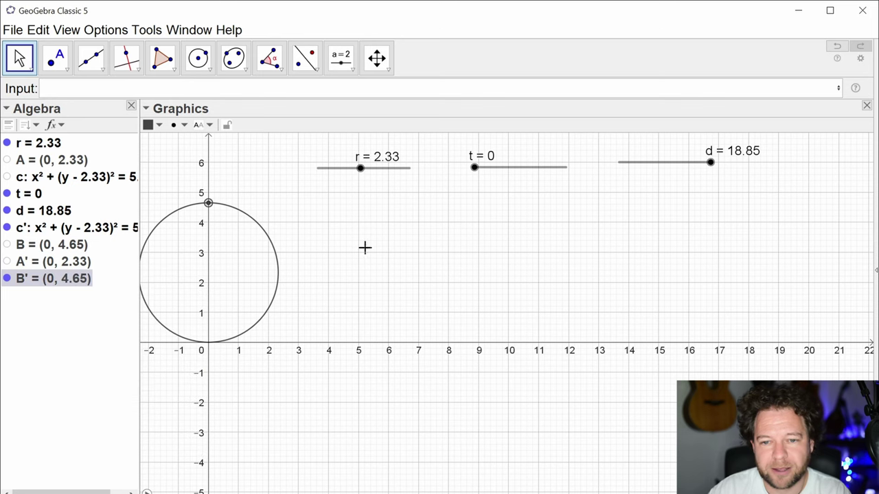
{"action": "right_click", "coordinate": [477, 172]}
{"action": "left_click", "coordinate": [499, 230]}
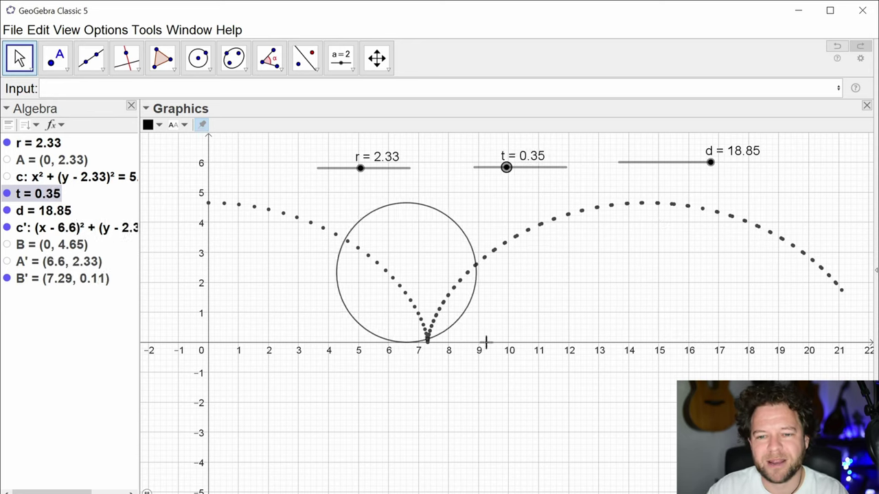
{"action": "left_click_drag", "start_coordinate": [609, 300], "coordinate": [586, 312]}
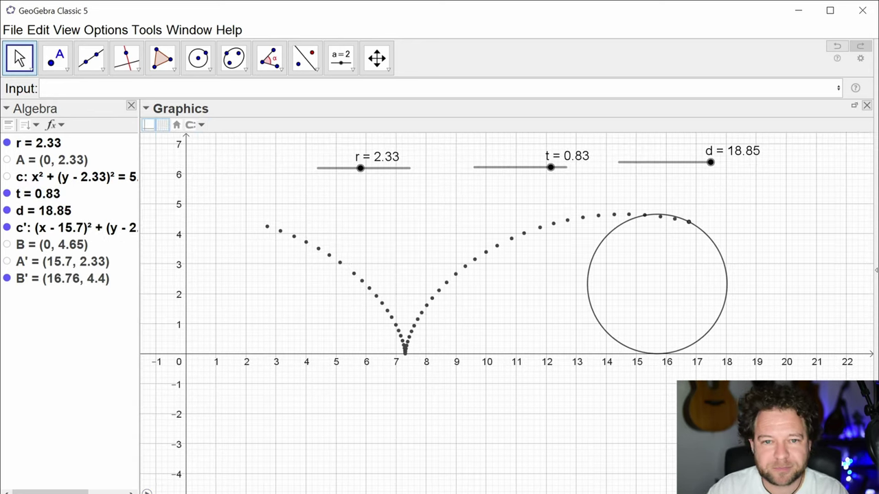
Step: Choose the Locus tool and pick B' as the locus point
{"action": "left_click", "coordinate": [126, 58]}
{"action": "left_click", "coordinate": [171, 315]}
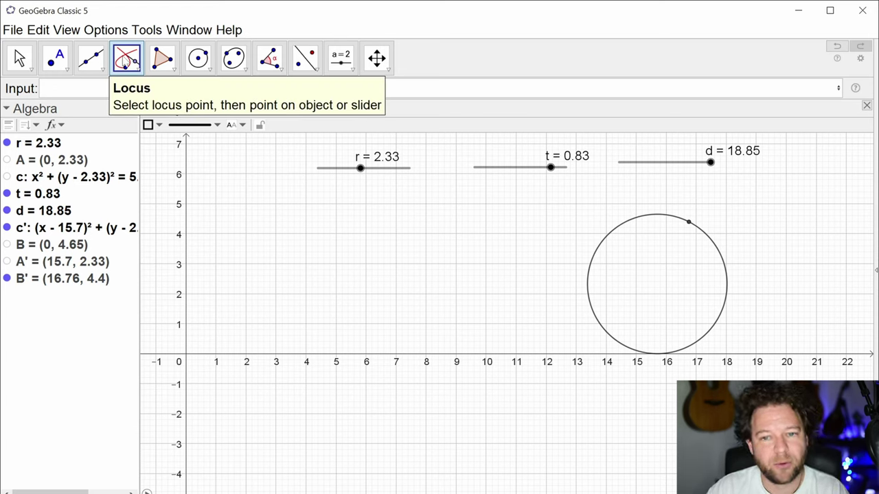
{"action": "left_click", "coordinate": [60, 283]}
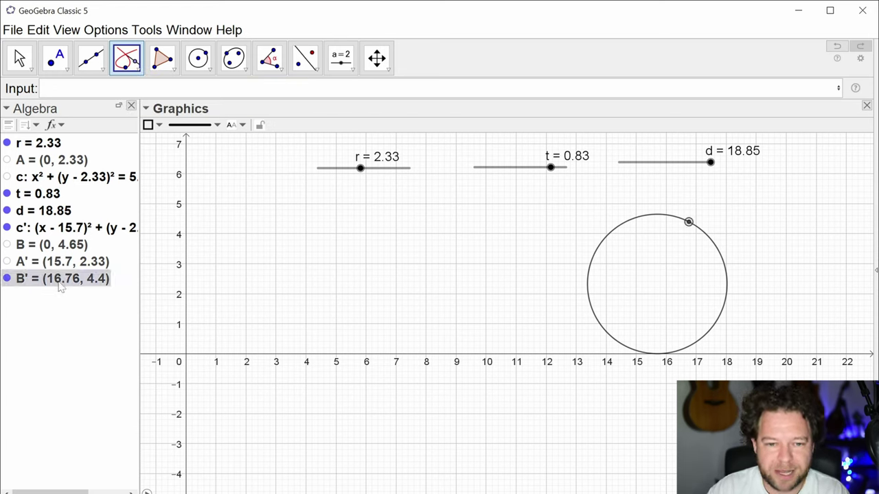
Step: Complete loc1 = Locus(B', t) by picking slider t, then drag t back to 0
{"action": "left_click", "coordinate": [551, 169]}
{"action": "mouse_move", "coordinate": [553, 171]}
{"action": "left_mouse_down"}
{"action": "mouse_move", "coordinate": [473, 171]}
{"action": "mouse_move", "coordinate": [573, 201]}
{"action": "mouse_move", "coordinate": [461, 182]}
{"action": "mouse_move", "coordinate": [572, 215]}
{"action": "mouse_move", "coordinate": [461, 194]}
{"action": "left_mouse_up"}
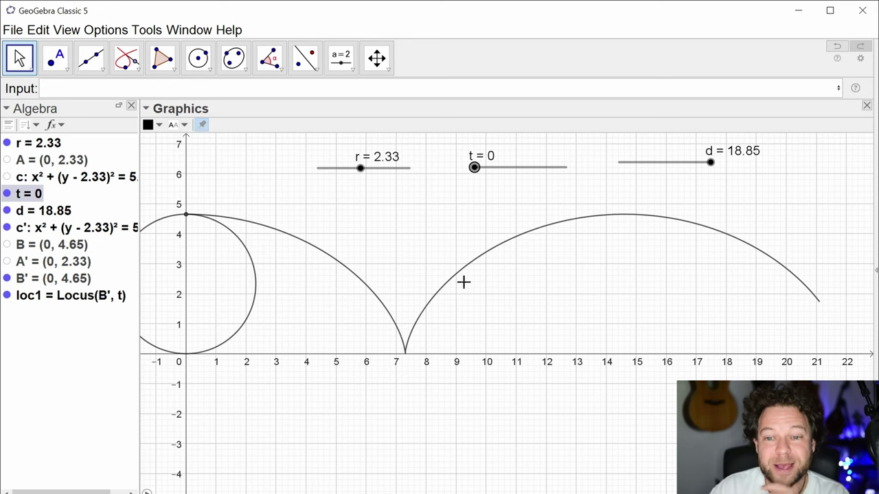
Step: Zoom out and animate slider t to watch the wheel roll along the cycloid locus
{"action": "scroll", "coordinate": [414, 269], "scroll_direction": "down", "scroll_amount": 1}
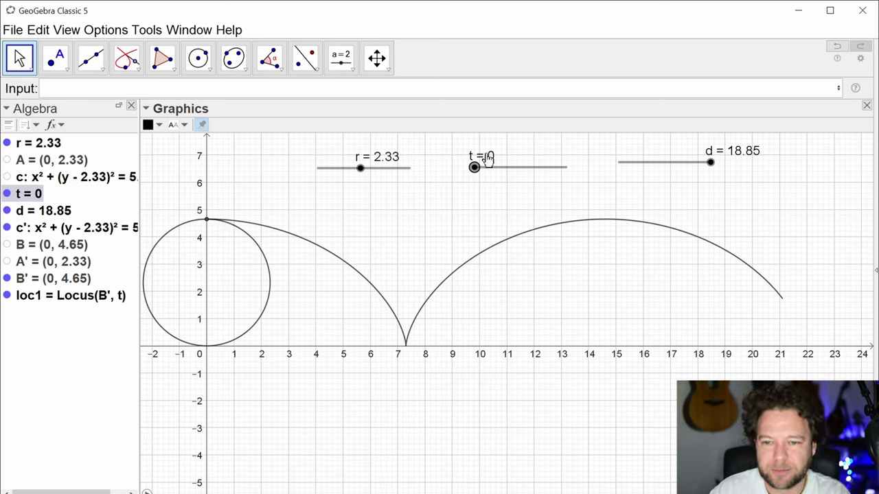
{"action": "right_click", "coordinate": [475, 169]}
{"action": "left_click", "coordinate": [504, 232]}
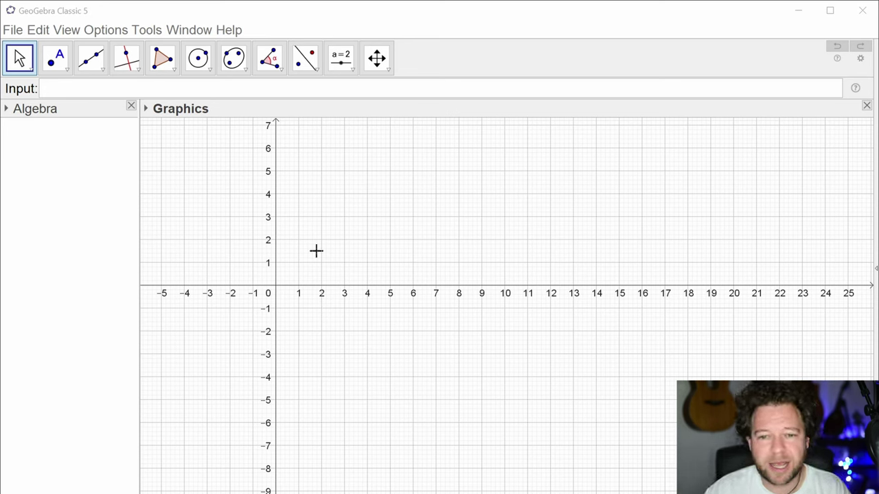
{"action": "left_click", "coordinate": [38, 30]}
Step: Drop the red car image onto the grid, anchored at A = (2.09, -5.15) and B = (18.11, -5.15)
{"action": "mouse_move", "coordinate": [94, 159]}
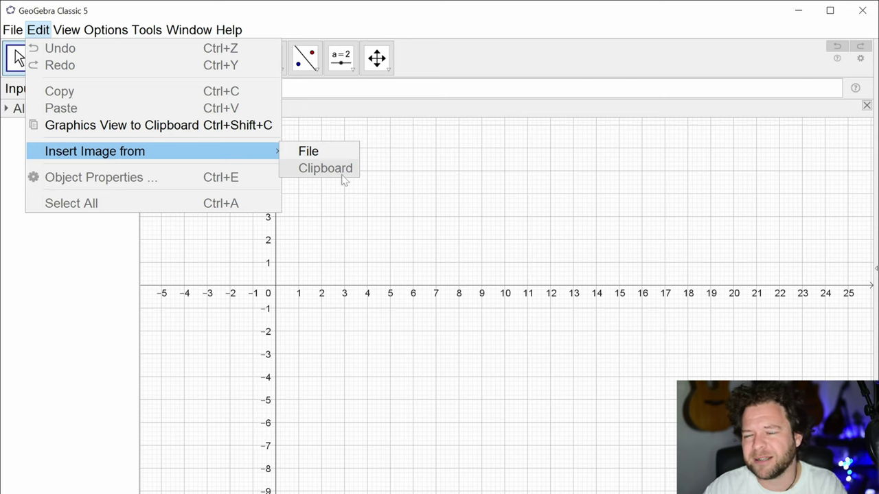
{"action": "left_click", "coordinate": [392, 9]}
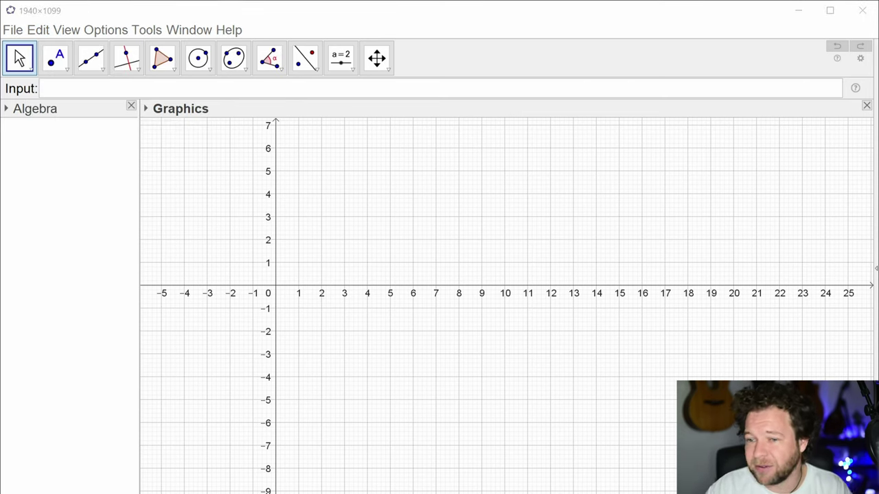
{"action": "left_click_drag", "start_coordinate": [392, 10], "coordinate": [337, 283]}
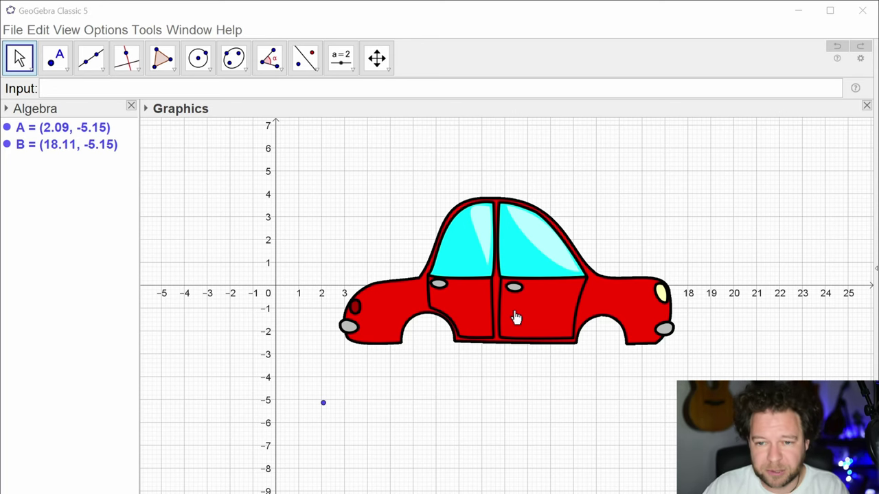
Step: Shift the car picture left and show auxiliary objects in the Algebra view
{"action": "left_click_drag", "start_coordinate": [517, 328], "coordinate": [479, 310]}
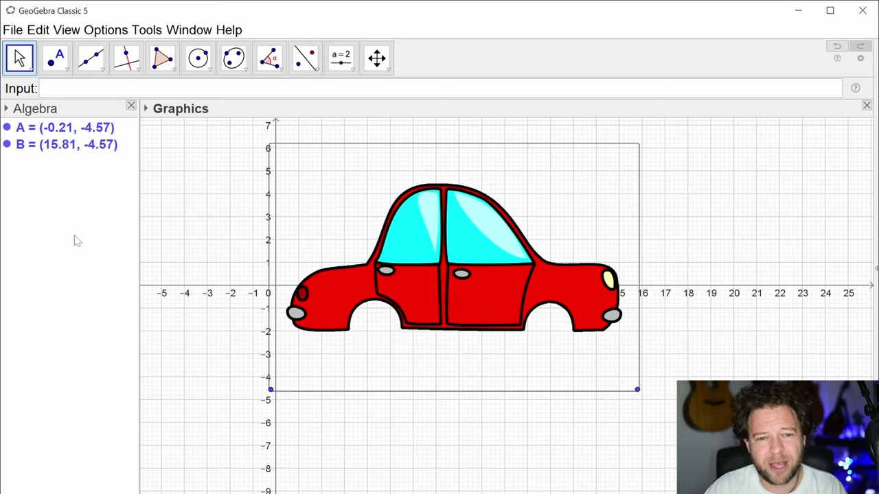
{"action": "left_click_drag", "start_coordinate": [506, 279], "coordinate": [483, 274]}
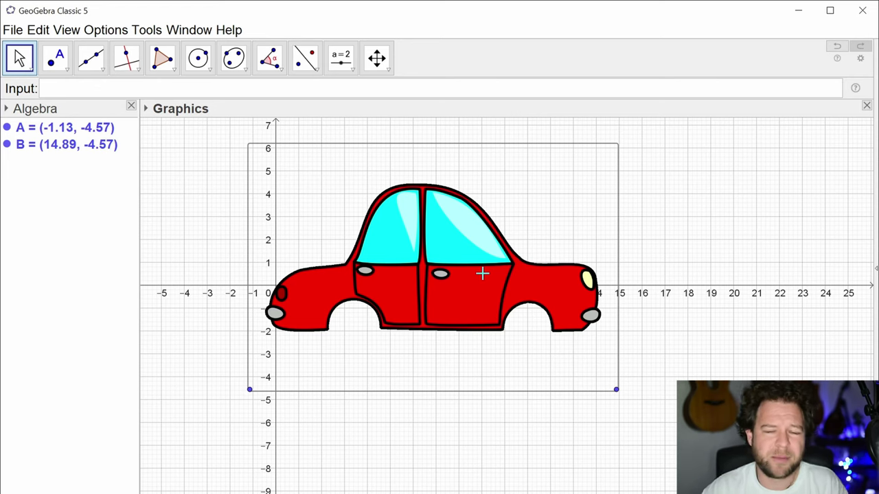
{"action": "right_click", "coordinate": [52, 217]}
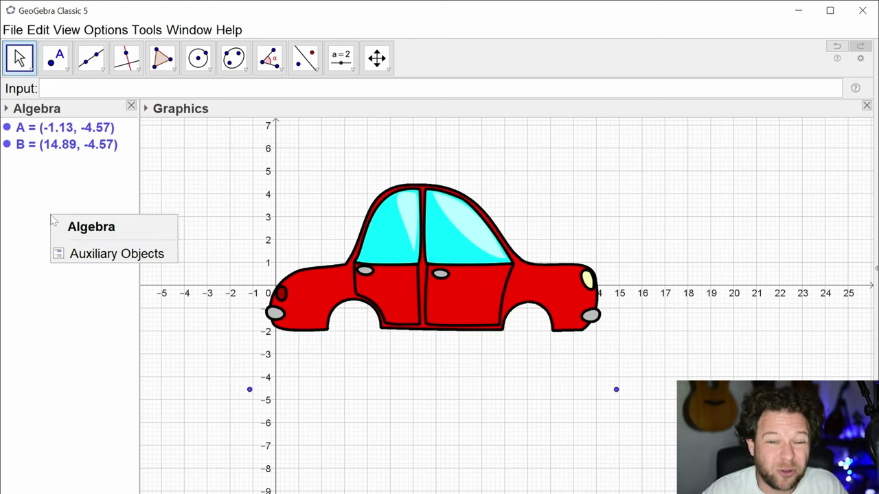
{"action": "left_click", "coordinate": [90, 254]}
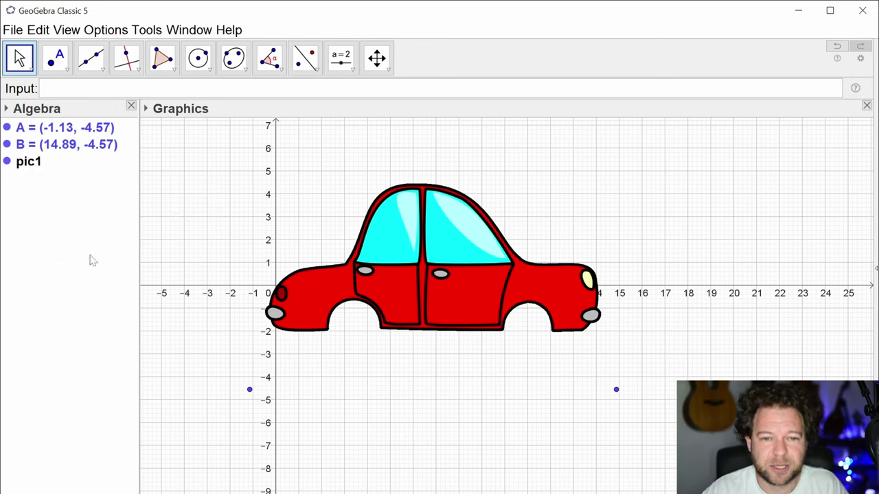
Step: Make pic1 a non-auxiliary object, then hide auxiliary objects in the Algebra view again
{"action": "right_click", "coordinate": [34, 163]}
{"action": "left_click", "coordinate": [98, 316]}
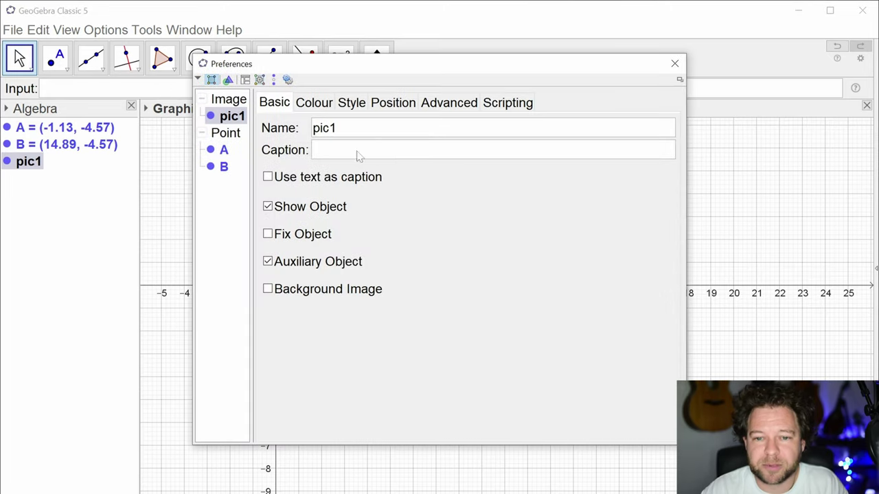
{"action": "left_click", "coordinate": [282, 266]}
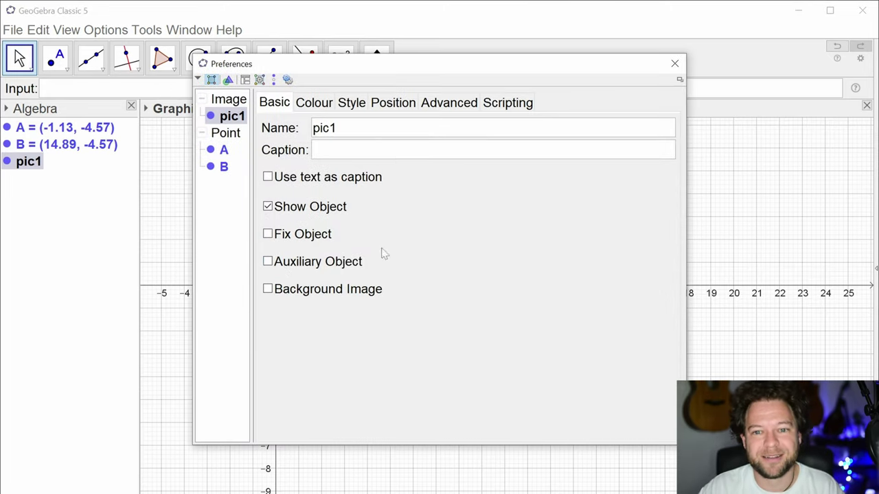
{"action": "left_click", "coordinate": [674, 63]}
{"action": "right_click", "coordinate": [105, 219]}
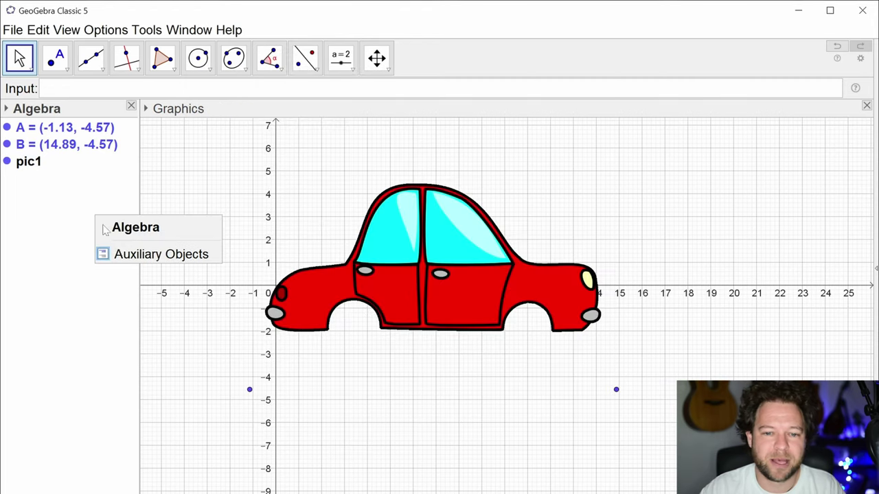
{"action": "left_click", "coordinate": [118, 258]}
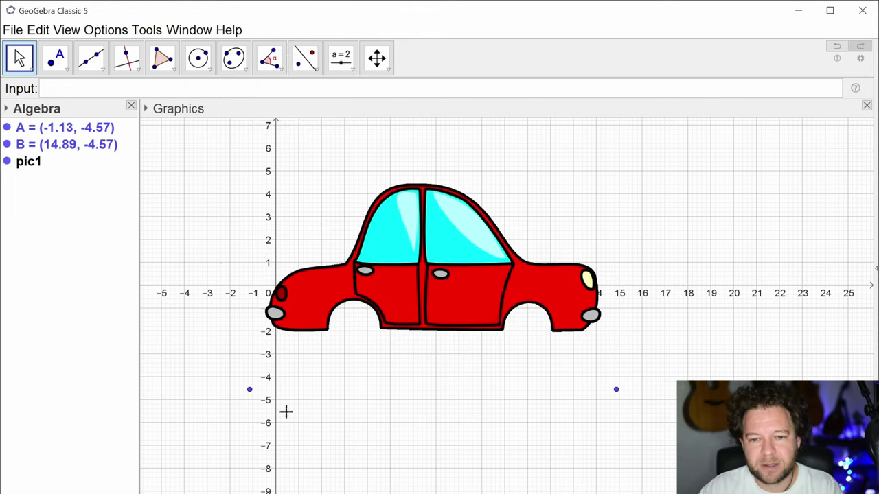
Step: Drag the car's corners to A (-2, -3) and B (11.84, -2.96)
{"action": "left_click_drag", "start_coordinate": [250, 390], "coordinate": [311, 359]}
{"action": "left_click_drag", "start_coordinate": [616, 390], "coordinate": [547, 352]}
{"action": "left_click_drag", "start_coordinate": [317, 359], "coordinate": [229, 354]}
{"action": "right_click", "coordinate": [374, 273]}
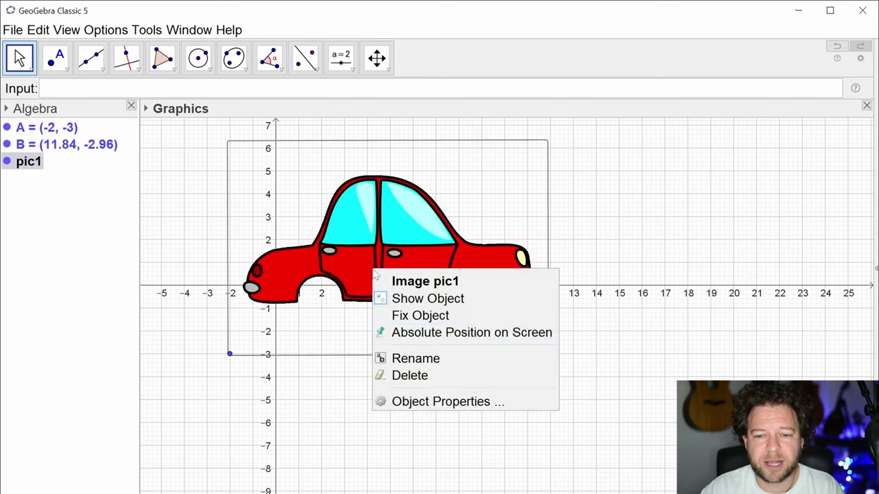
Step: In pic1's Position properties, turn Centre Image on, move the car right, then turn it off
{"action": "left_click", "coordinate": [447, 401]}
{"action": "left_click", "coordinate": [402, 108]}
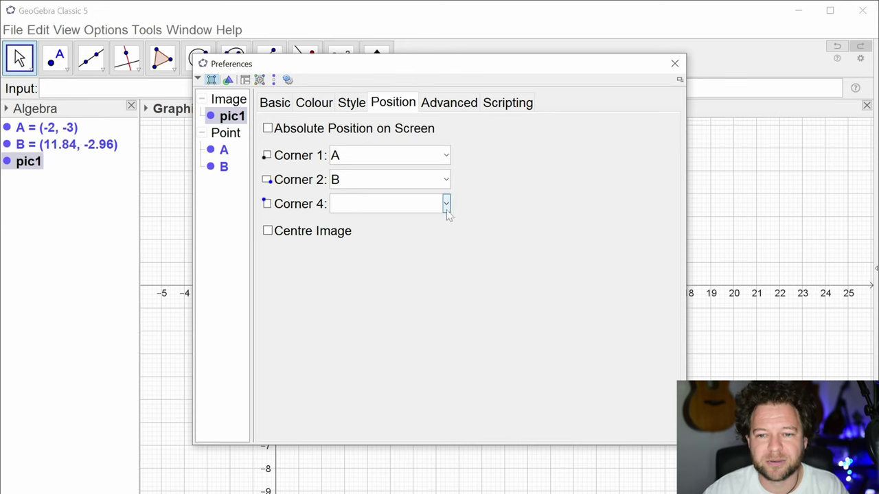
{"action": "left_click", "coordinate": [303, 233]}
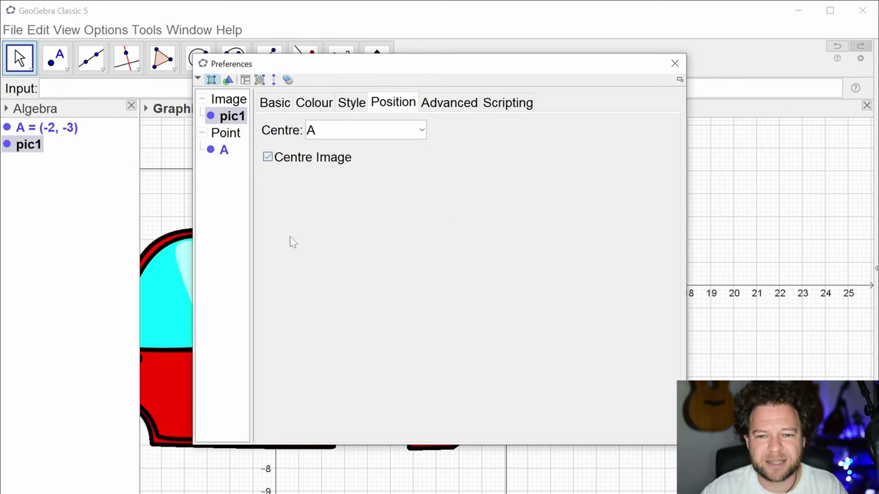
{"action": "left_click_drag", "start_coordinate": [345, 72], "coordinate": [355, 97]}
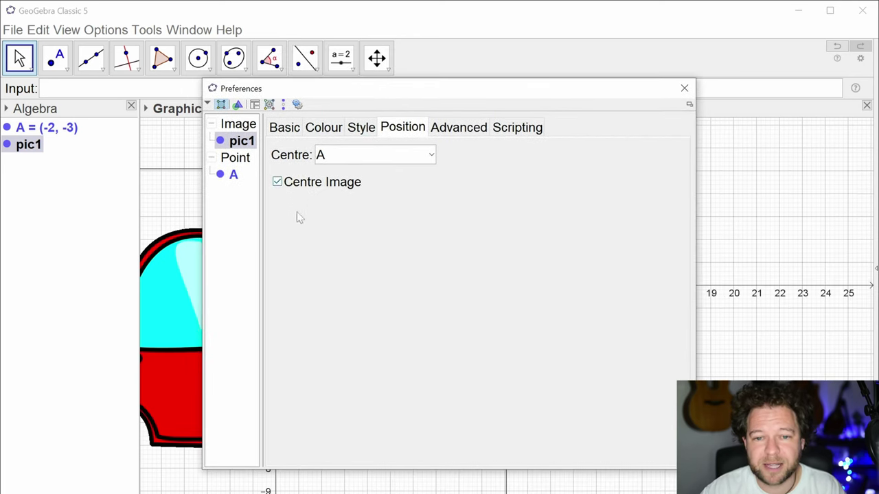
{"action": "left_click_drag", "start_coordinate": [190, 297], "coordinate": [414, 253]}
{"action": "left_click_drag", "start_coordinate": [403, 99], "coordinate": [467, 87]}
{"action": "left_click", "coordinate": [382, 176]}
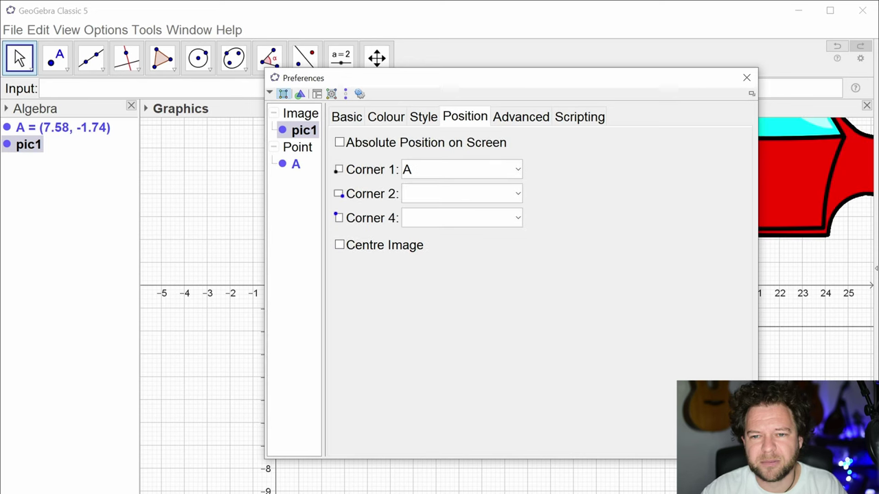
{"action": "left_click_drag", "start_coordinate": [535, 83], "coordinate": [475, 120]}
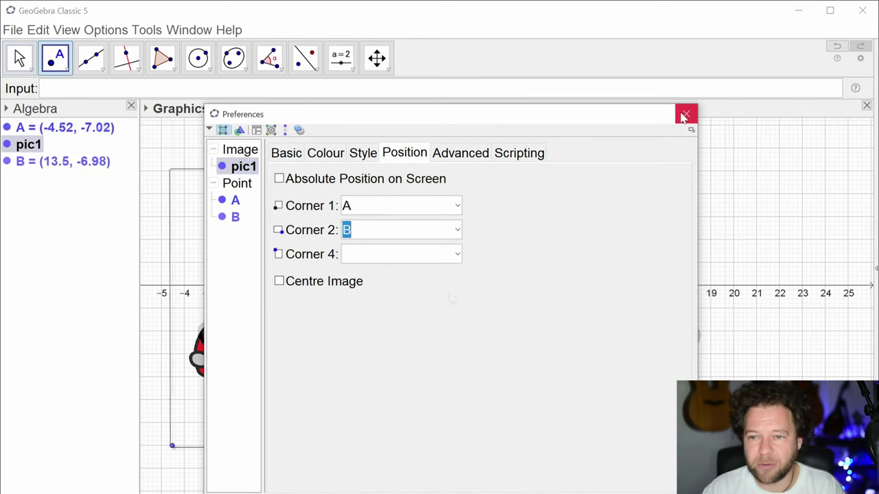
{"action": "left_click", "coordinate": [685, 112]}
Step: Shrink the car to A (-4.52, -7.02) and B (5.74, -7.28), and add point C
{"action": "left_click_drag", "start_coordinate": [585, 445], "coordinate": [407, 451]}
{"action": "left_click", "coordinate": [289, 390]}
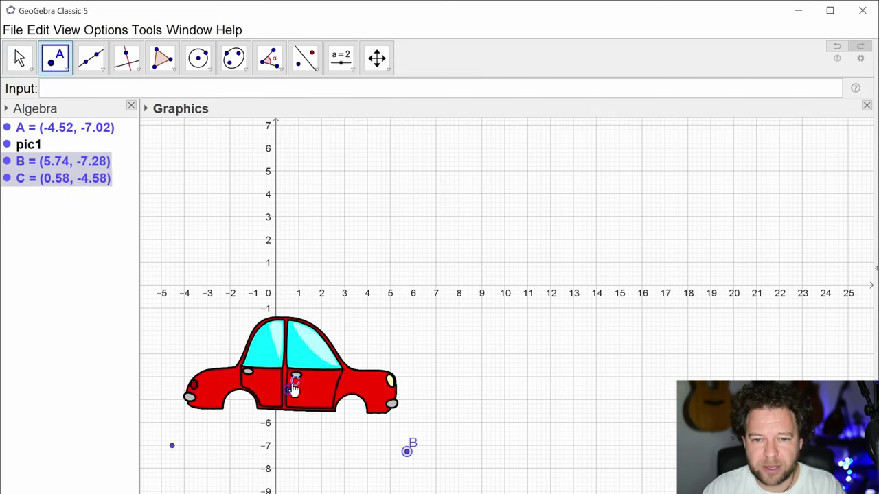
{"action": "left_click_drag", "start_coordinate": [288, 389], "coordinate": [295, 273]}
Step: Remove the stray point C and level the car on A (-3, 1) and B (8, 1)
{"action": "key", "text": "Escape"}
{"action": "key", "text": "ctrl+z"}
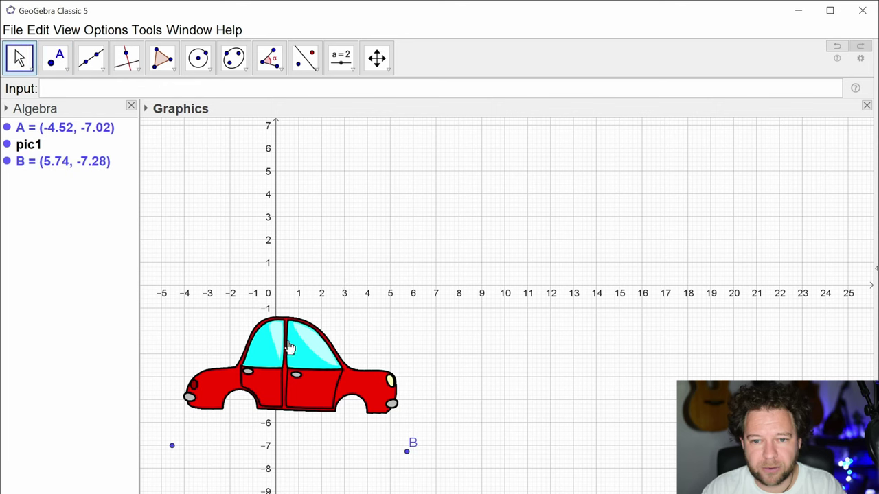
{"action": "left_click", "coordinate": [315, 357]}
{"action": "left_click_drag", "start_coordinate": [314, 357], "coordinate": [339, 236]}
{"action": "left_click_drag", "start_coordinate": [213, 302], "coordinate": [207, 262]}
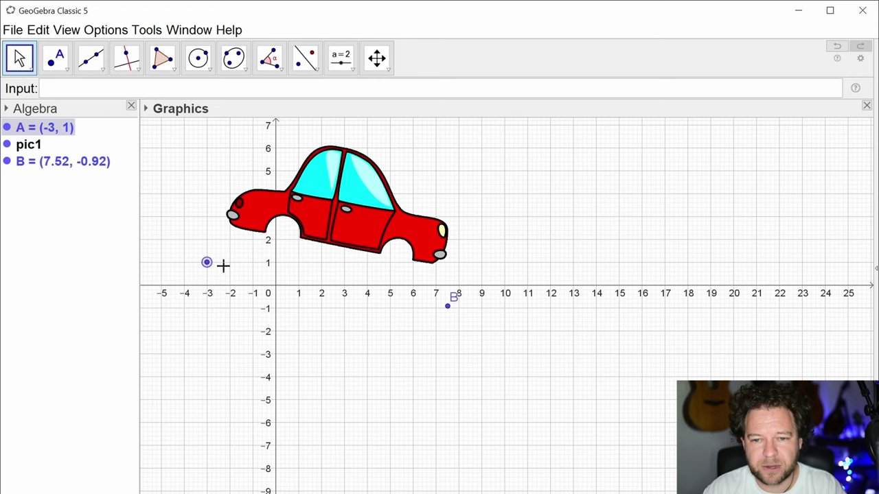
{"action": "left_click_drag", "start_coordinate": [453, 306], "coordinate": [459, 263]}
{"action": "left_click", "coordinate": [502, 219]}
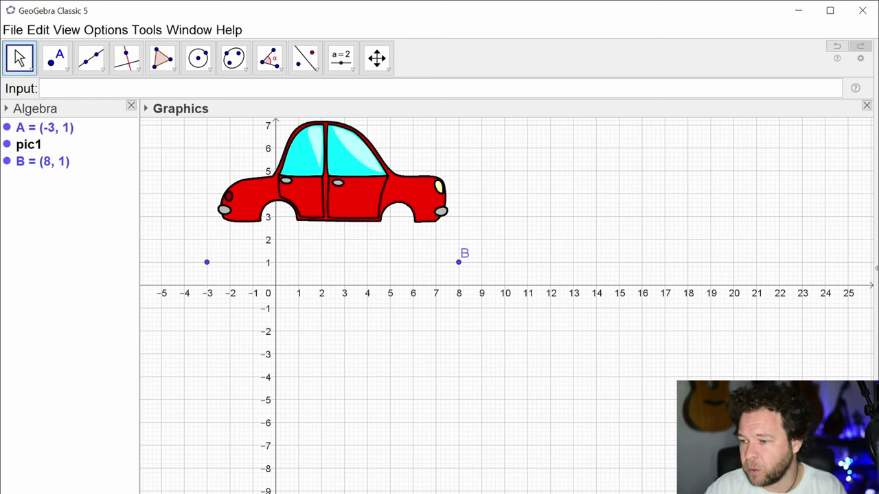
Step: Insert a small wheel picture below the car, anchored at C (11, -8) and D (14.02, -8)
{"action": "left_click_drag", "start_coordinate": [765, 236], "coordinate": [320, 359]}
{"action": "left_click_drag", "start_coordinate": [512, 312], "coordinate": [418, 378]}
{"action": "left_click_drag", "start_coordinate": [234, 479], "coordinate": [527, 469]}
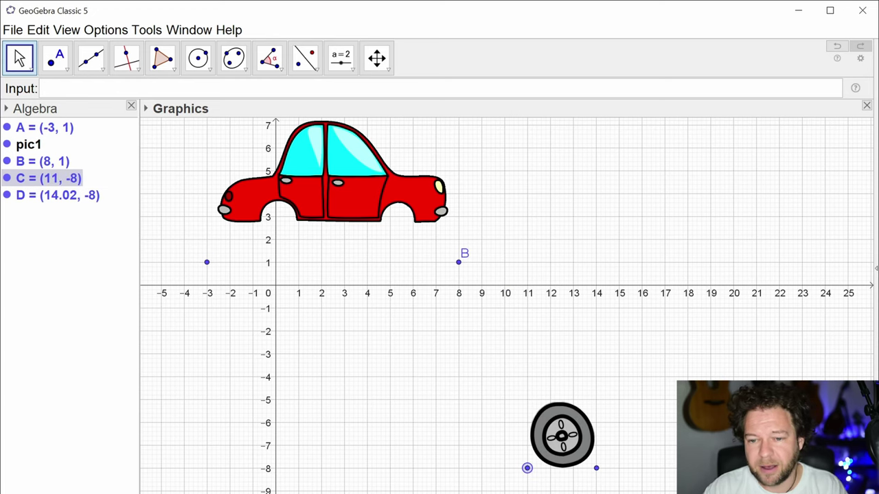
Step: Delete the spare wheel copy, move the wheel to C (-0.46, -4.7), lower the car to A (-3.66, -1.5)
{"action": "left_click_drag", "start_coordinate": [547, 194], "coordinate": [361, 372]}
{"action": "left_click_drag", "start_coordinate": [324, 402], "coordinate": [607, 235]}
{"action": "left_click", "coordinate": [566, 256]}
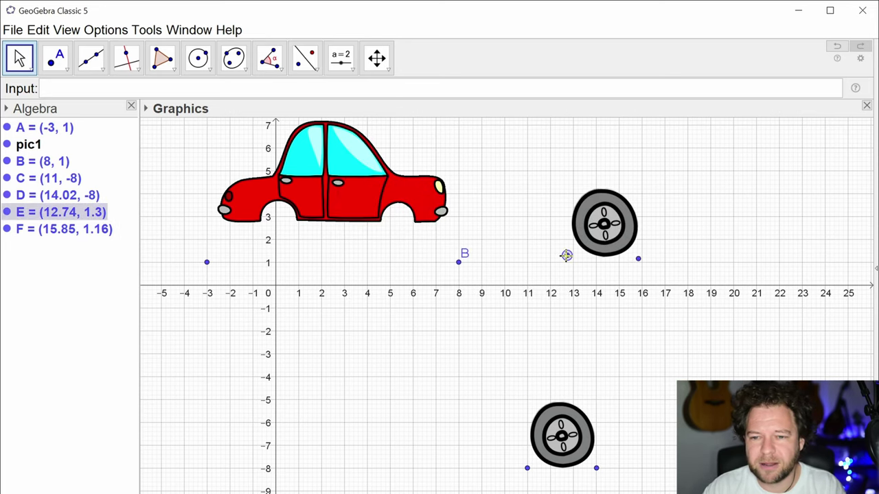
{"action": "left_click", "coordinate": [637, 259]}
{"action": "key", "text": "Delete"}
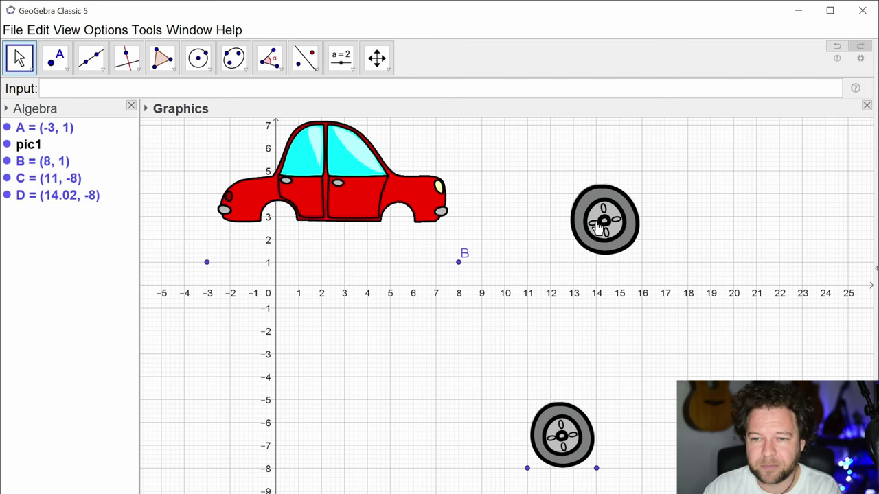
{"action": "left_click_drag", "start_coordinate": [566, 446], "coordinate": [310, 369]}
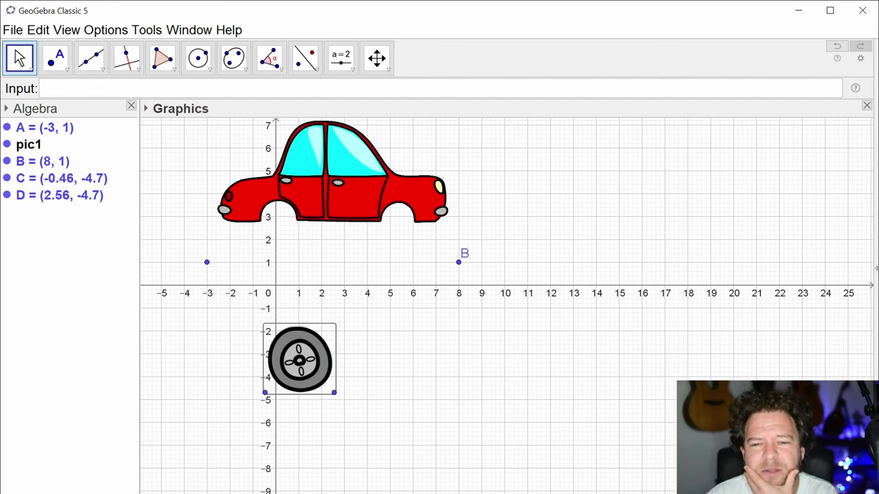
{"action": "left_click_drag", "start_coordinate": [327, 207], "coordinate": [312, 257]}
Step: Create slider t from 0 to 1 with increment 0.001, set to 0.23
{"action": "left_click", "coordinate": [341, 58]}
{"action": "left_click", "coordinate": [462, 149]}
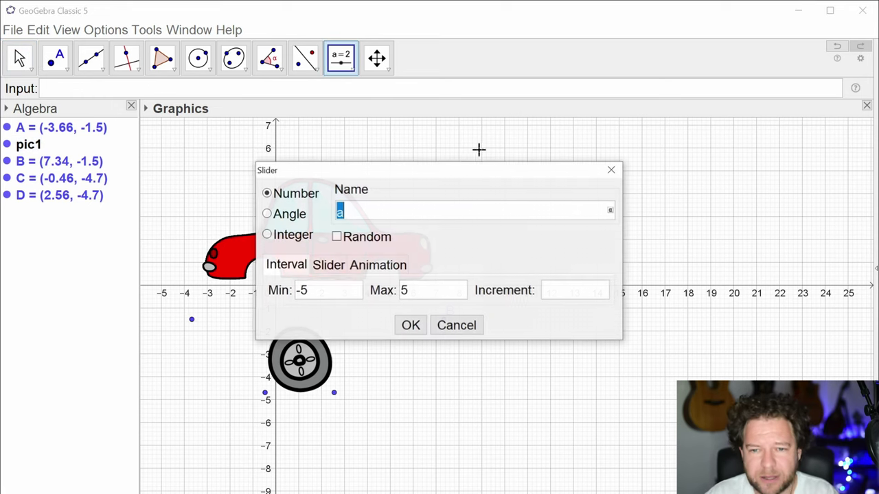
{"action": "type", "text": "t"}
{"action": "left_click", "coordinate": [349, 291]}
{"action": "type", "text": "0"}
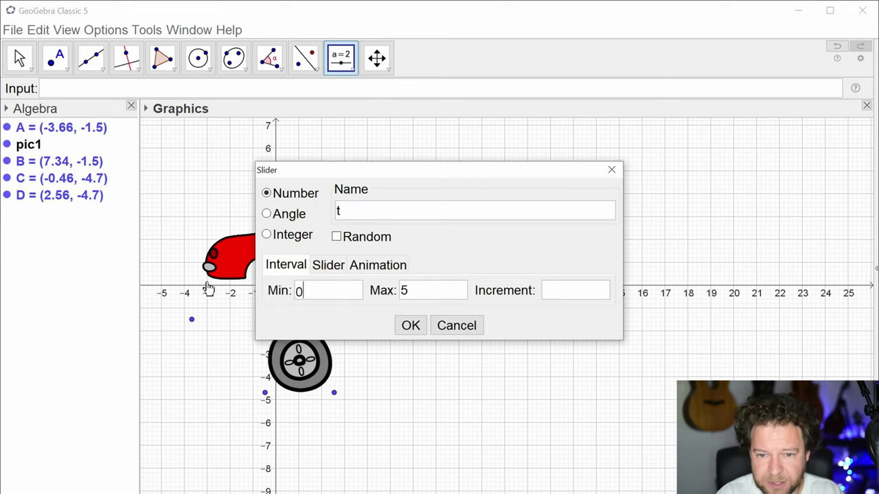
{"action": "key", "text": "Tab"}
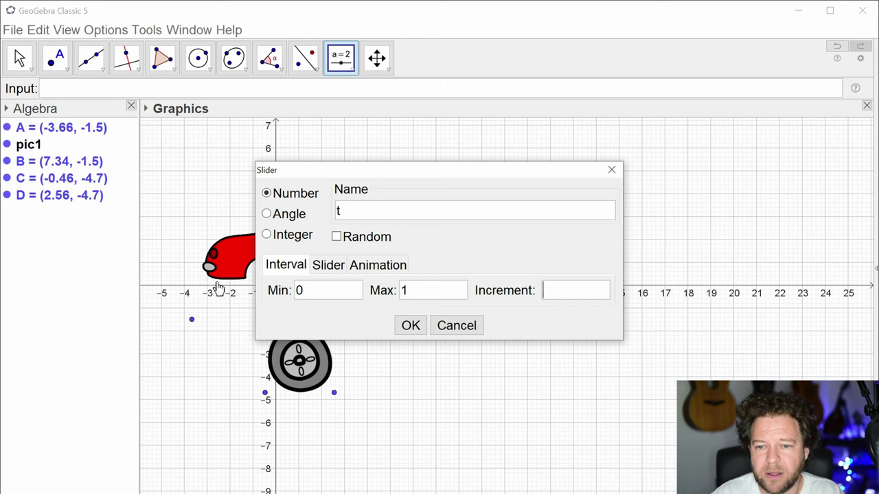
{"action": "type", "text": "0.001"}
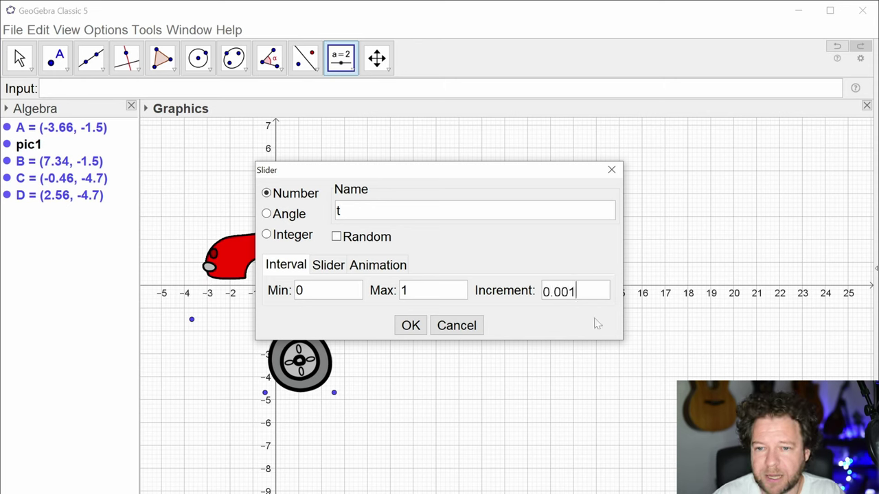
{"action": "left_click", "coordinate": [411, 325]}
{"action": "left_click_drag", "start_coordinate": [549, 149], "coordinate": [480, 149]}
Step: Create slider d from 0 to 24 with increment 0.01, then set d to 12.24 and t to 0.29
{"action": "left_click", "coordinate": [692, 165]}
{"action": "type", "text": "d"}
{"action": "left_click", "coordinate": [299, 289]}
{"action": "type", "text": "0"}
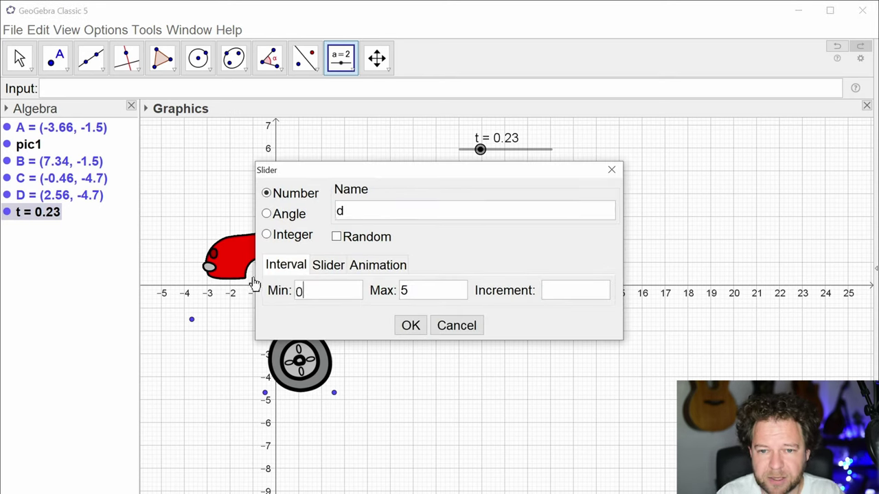
{"action": "key", "text": "Tab"}
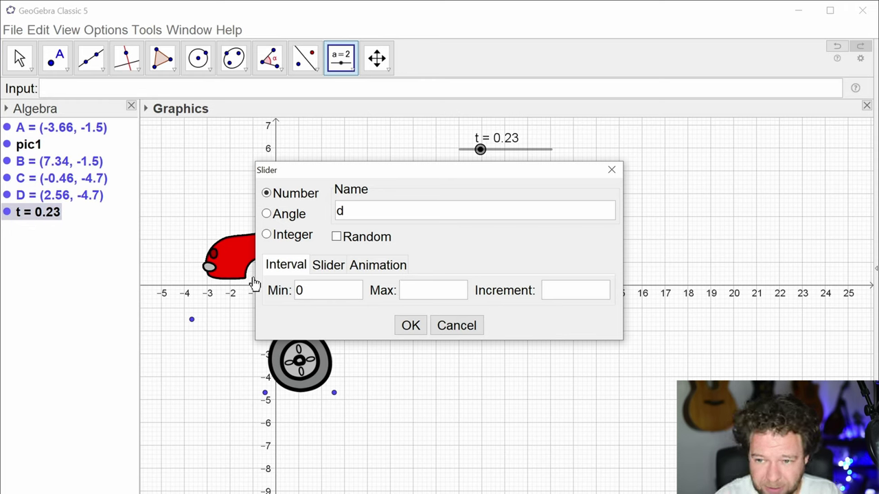
{"action": "type", "text": "0.01"}
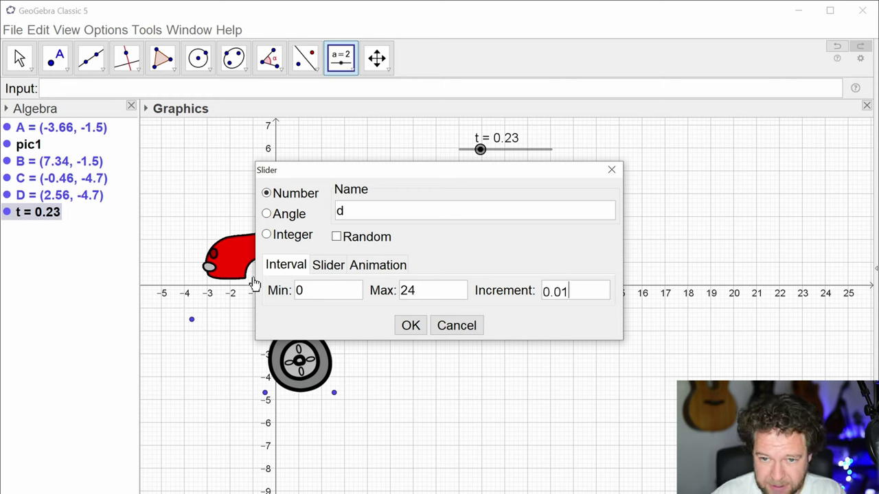
{"action": "left_click", "coordinate": [410, 325]}
{"action": "key", "text": "Escape"}
{"action": "left_click_drag", "start_coordinate": [624, 153], "coordinate": [667, 155]}
{"action": "left_click_drag", "start_coordinate": [480, 149], "coordinate": [486, 149]}
Step: Return the car to A (-2.91, -1.49)–B (8.09, -1.49) and stretch the x-axis scale
{"action": "mouse_move", "coordinate": [320, 252]}
{"action": "left_mouse_down"}
{"action": "mouse_move", "coordinate": [377, 243]}
{"action": "mouse_move", "coordinate": [320, 253]}
{"action": "mouse_move", "coordinate": [337, 252]}
{"action": "left_mouse_up"}
{"action": "left_click_drag", "start_coordinate": [312, 253], "coordinate": [255, 263]}
{"action": "left_click_drag", "start_coordinate": [567, 278], "coordinate": [661, 271]}
{"action": "scroll", "coordinate": [362, 263], "scroll_direction": "down", "scroll_amount": 1}
{"action": "left_click_drag", "start_coordinate": [589, 254], "coordinate": [285, 264]}
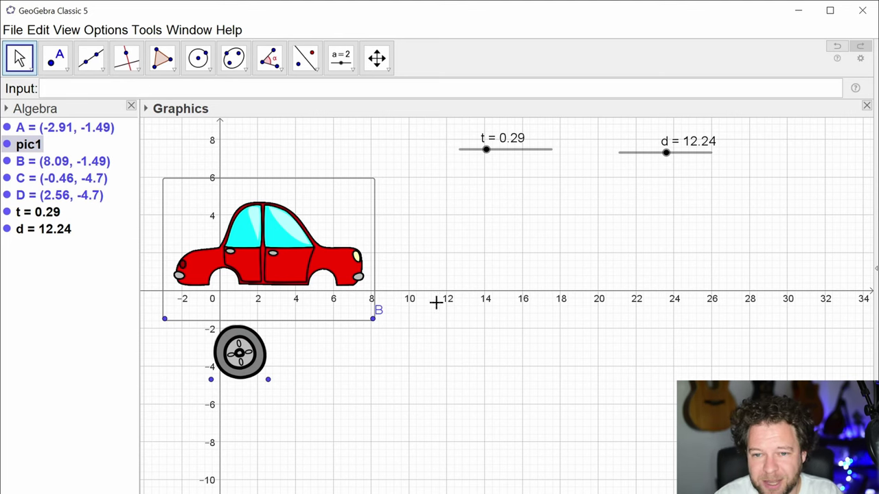
{"action": "left_click_drag", "start_coordinate": [433, 291], "coordinate": [754, 297]}
Step: Restore equal axis scale with the standard view framing car and wheel, and set t to 0.46
{"action": "right_click", "coordinate": [678, 250]}
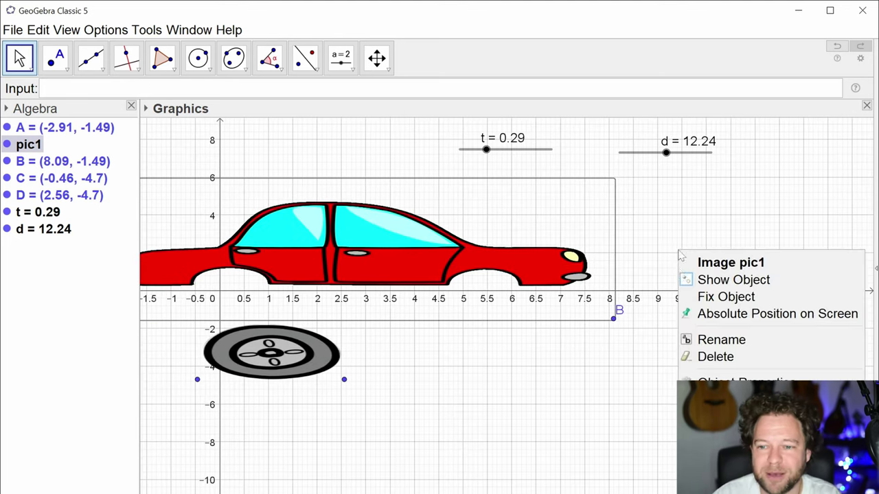
{"action": "left_click", "coordinate": [644, 213]}
{"action": "right_click", "coordinate": [646, 215]}
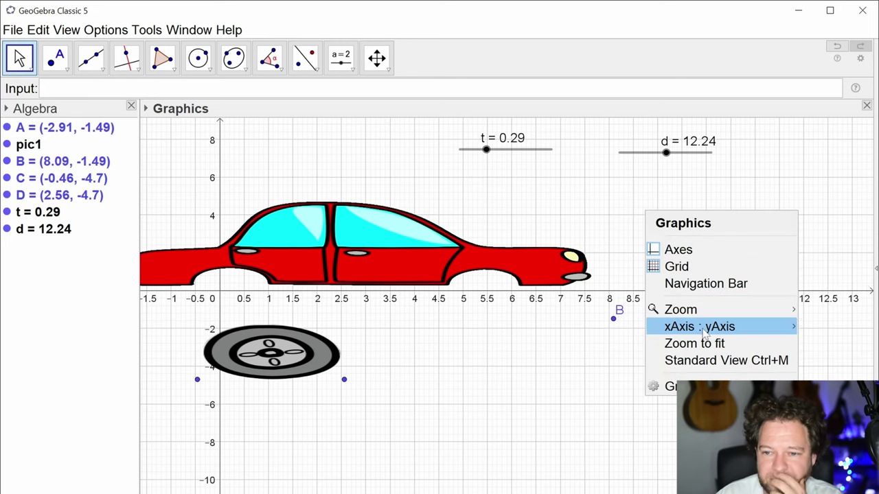
{"action": "mouse_move", "coordinate": [707, 327]}
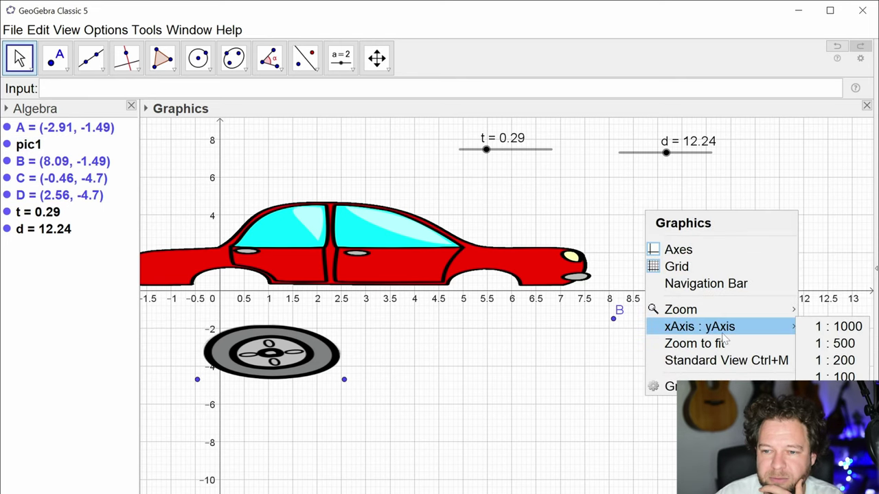
{"action": "left_click", "coordinate": [834, 479]}
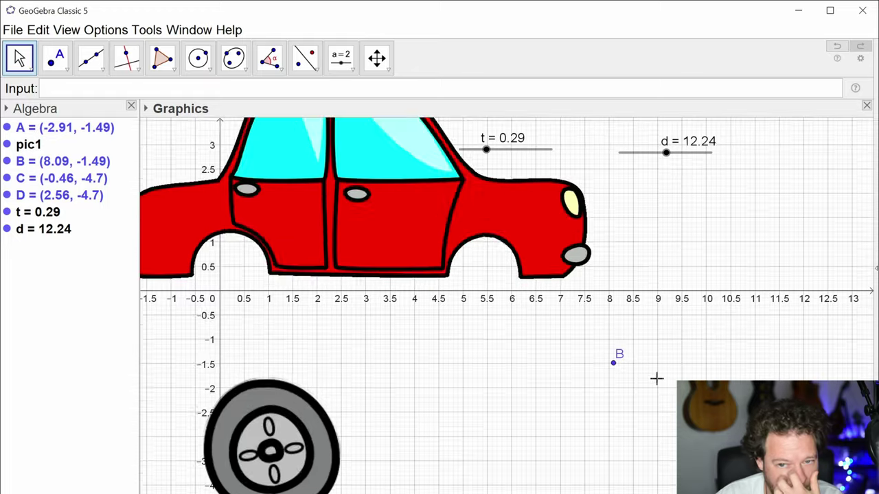
{"action": "key", "text": "ctrl+m"}
{"action": "scroll", "coordinate": [410, 365], "scroll_direction": "down", "scroll_amount": 2}
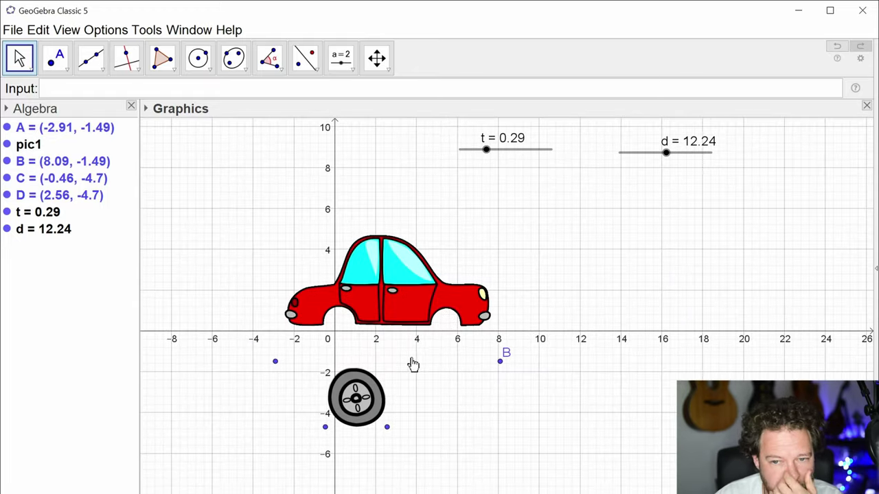
{"action": "left_click_drag", "start_coordinate": [602, 271], "coordinate": [531, 243]}
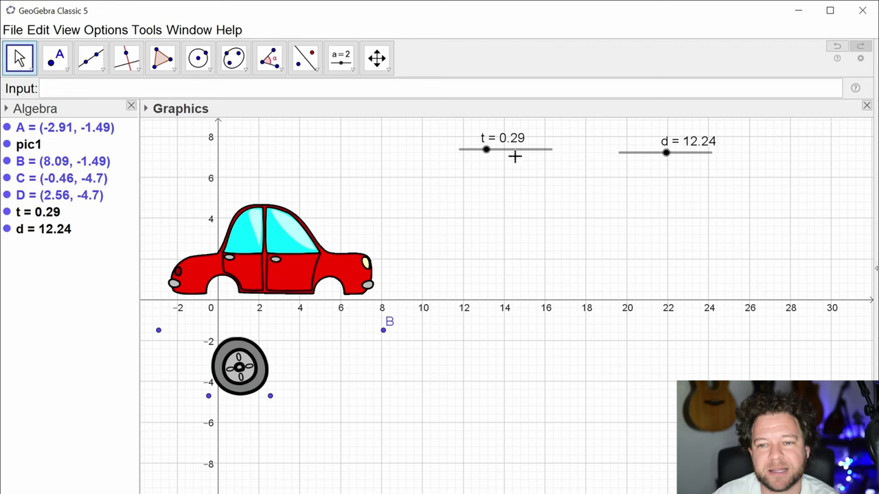
{"action": "left_click_drag", "start_coordinate": [486, 148], "coordinate": [503, 156]}
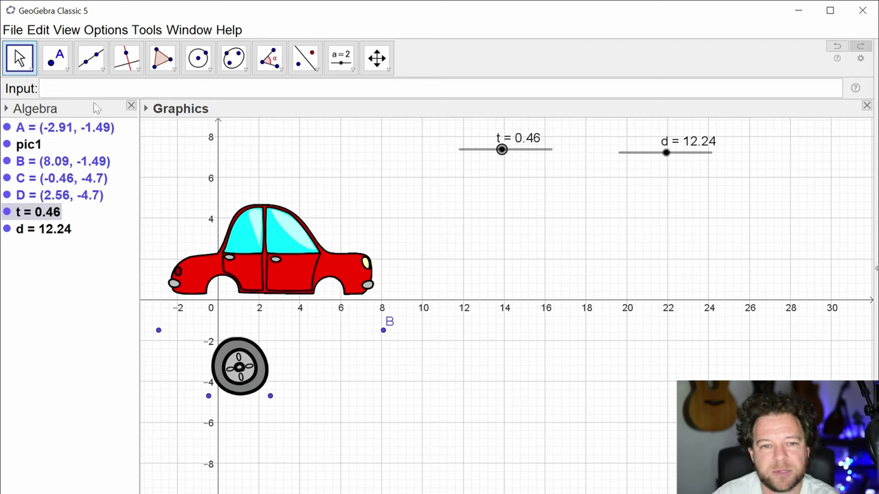
{"action": "type", "text": "tram"}
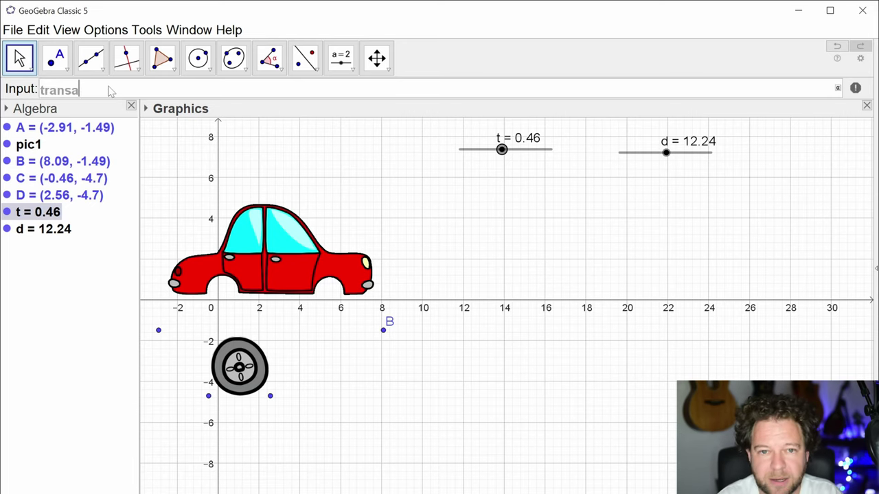
Step: Enter Translate(pic1, (t*d, 0)) to create the translated car copy pic1'
{"action": "key", "text": "BackSpace"}
{"action": "type", "text": "l"}
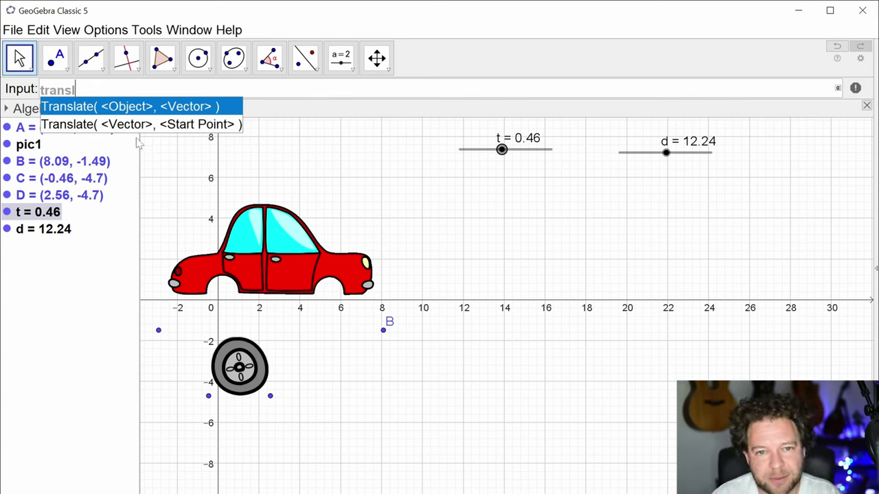
{"action": "key", "text": "Down"}
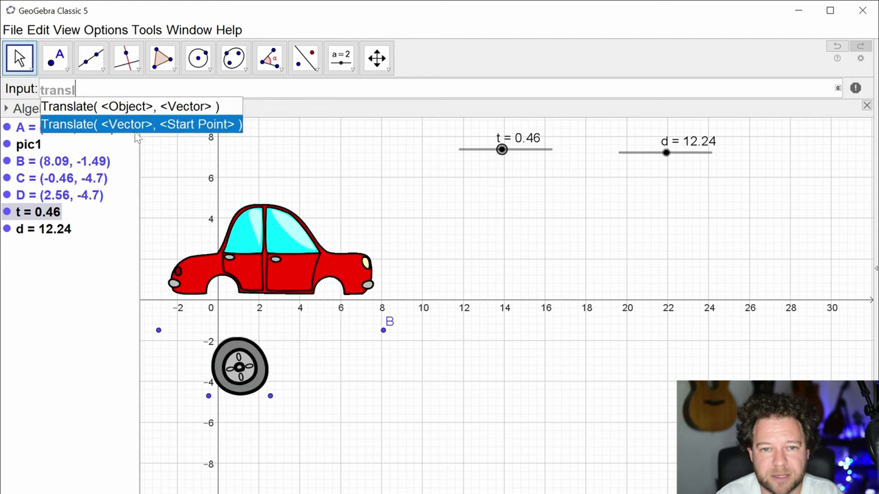
{"action": "key", "text": "Up"}
{"action": "key", "text": "Return"}
{"action": "type", "text": "pic1, <Vector> )"}
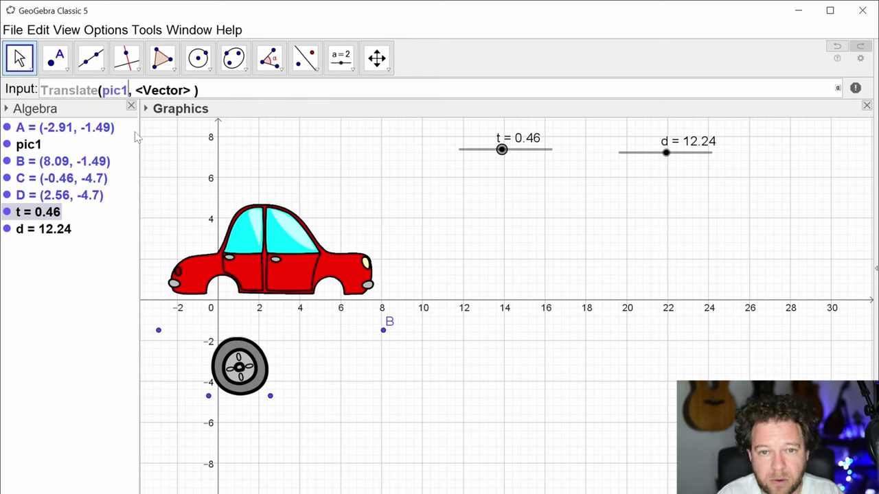
{"action": "key", "text": "Tab"}
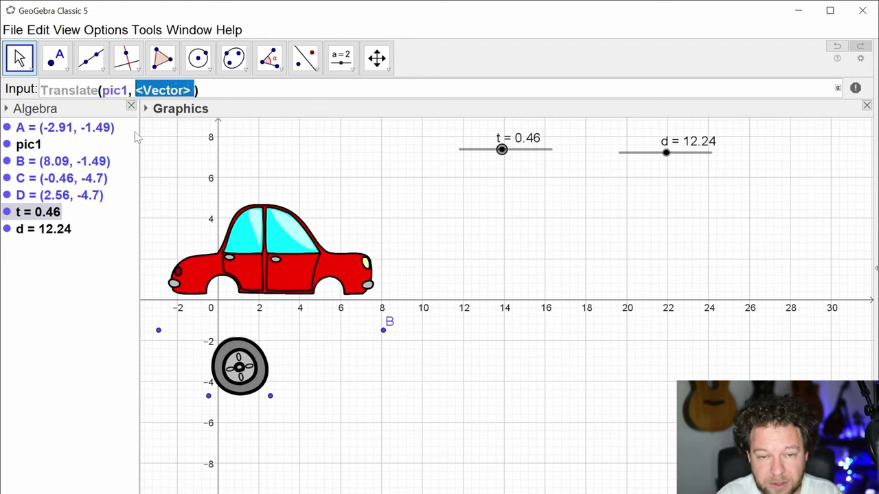
{"action": "type", "text": "("}
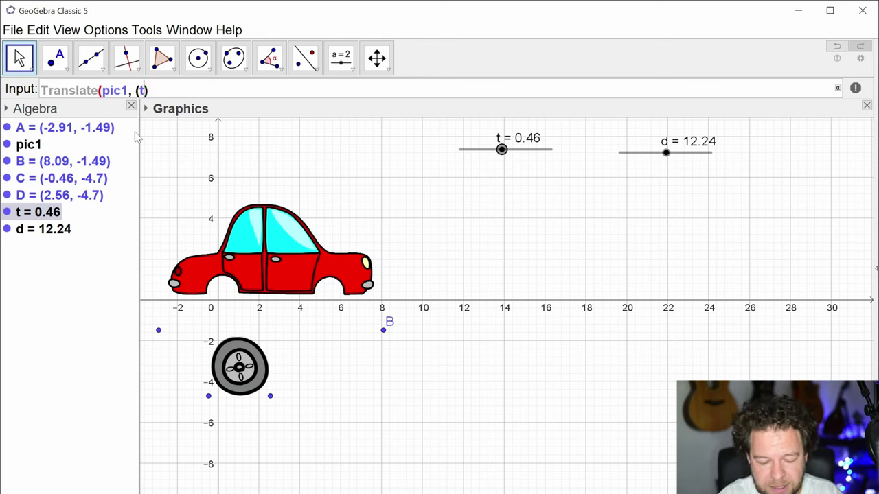
{"action": "type", "text": "t*d,0"}
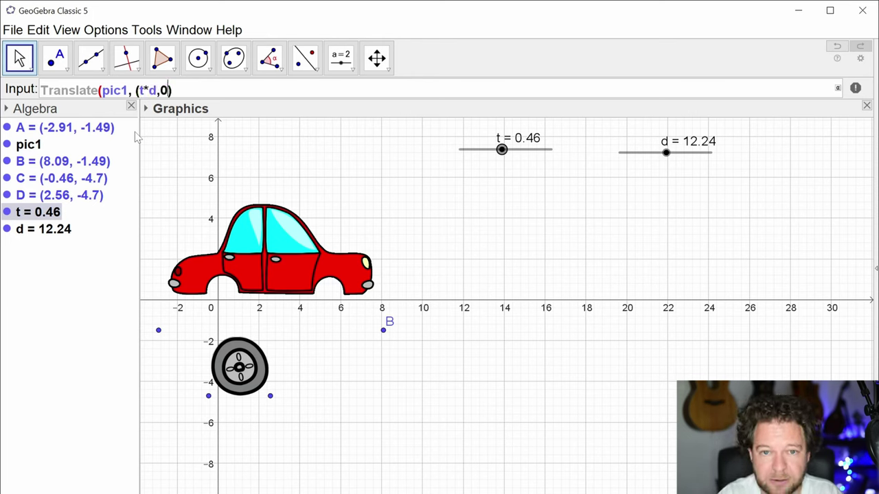
{"action": "type", "text": ")"}
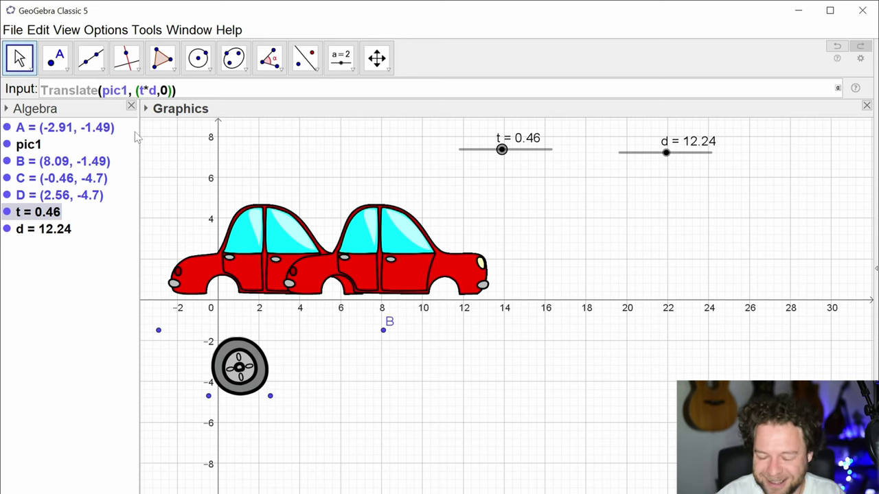
{"action": "key", "text": "Return"}
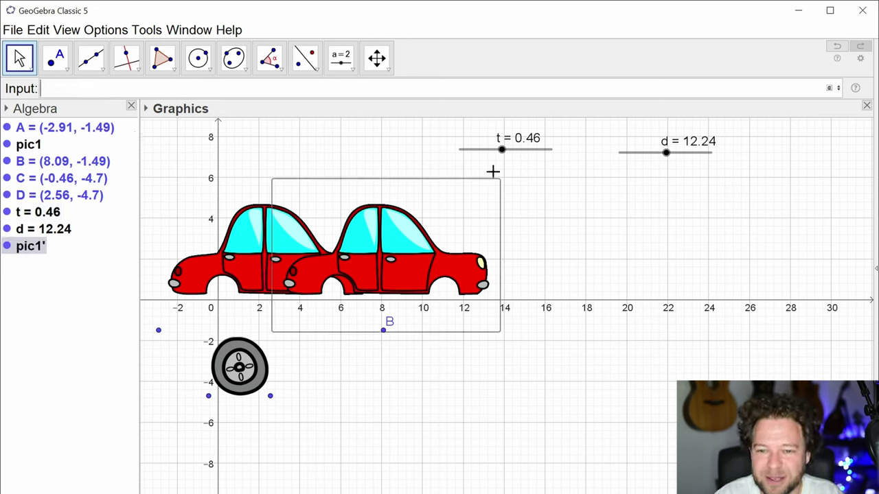
Step: Test the translation with sliders t and d, leaving d at 22.92 and t at 0.16
{"action": "left_click_drag", "start_coordinate": [503, 151], "coordinate": [576, 167]}
{"action": "left_click_drag", "start_coordinate": [666, 160], "coordinate": [707, 167]}
{"action": "left_click_drag", "start_coordinate": [555, 151], "coordinate": [555, 206]}
{"action": "left_click_drag", "start_coordinate": [687, 210], "coordinate": [476, 194]}
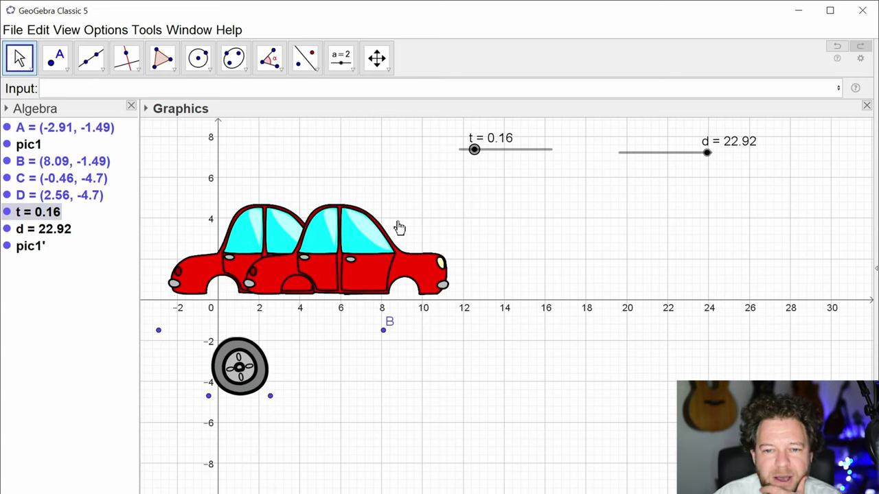
{"action": "left_click", "coordinate": [7, 144]}
Step: Hide points A and B and drag slider t back to 0
{"action": "left_click", "coordinate": [6, 128]}
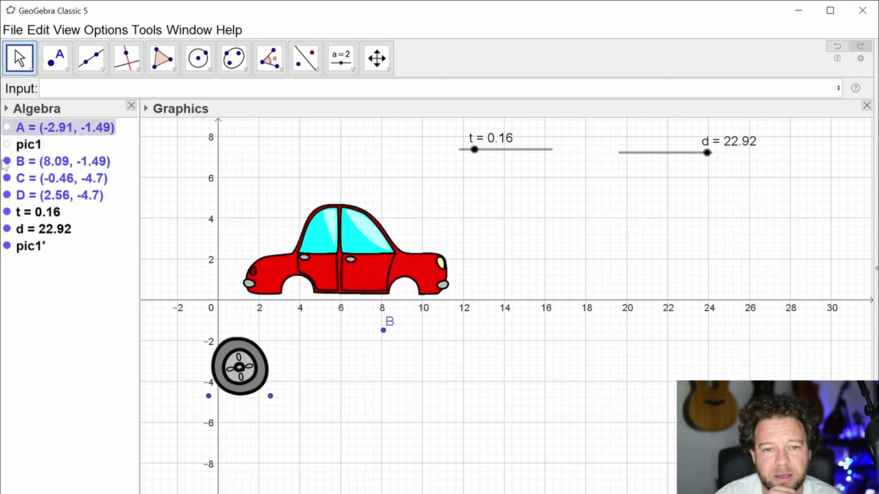
{"action": "left_click", "coordinate": [7, 161]}
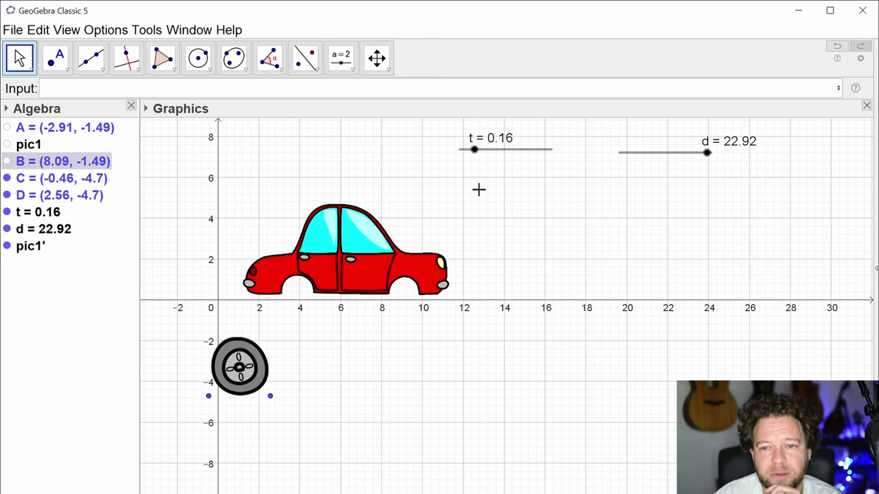
{"action": "left_click_drag", "start_coordinate": [478, 158], "coordinate": [441, 202]}
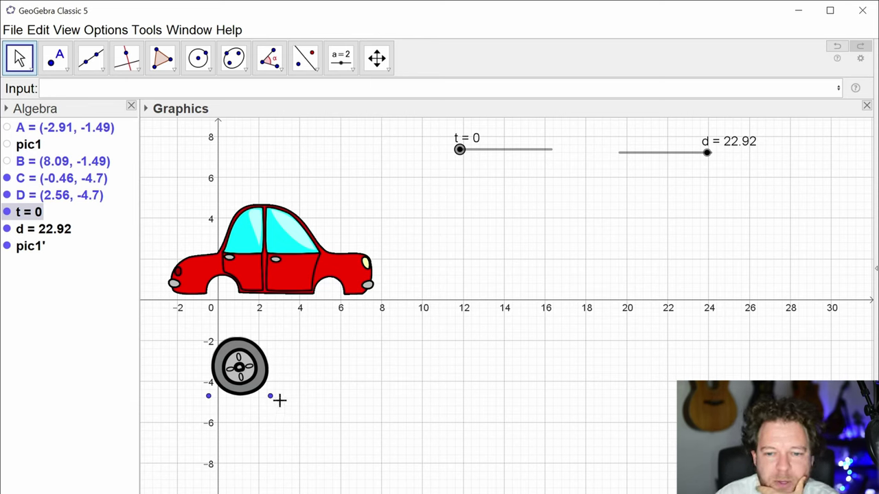
Step: Shrink the wheel image and place it on the x-axis, zooming in on it
{"action": "left_click_drag", "start_coordinate": [272, 402], "coordinate": [221, 294]}
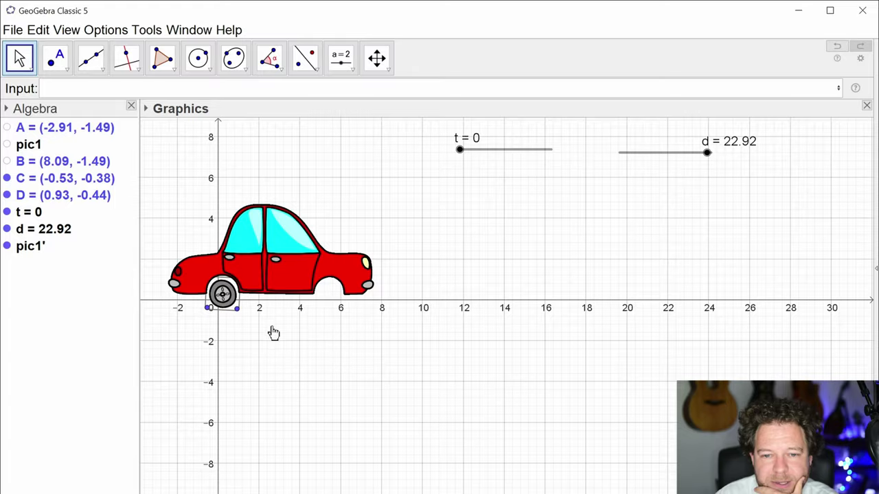
{"action": "scroll", "coordinate": [271, 340], "scroll_direction": "up", "scroll_amount": 3}
{"action": "scroll", "coordinate": [274, 348], "scroll_direction": "up", "scroll_amount": 5}
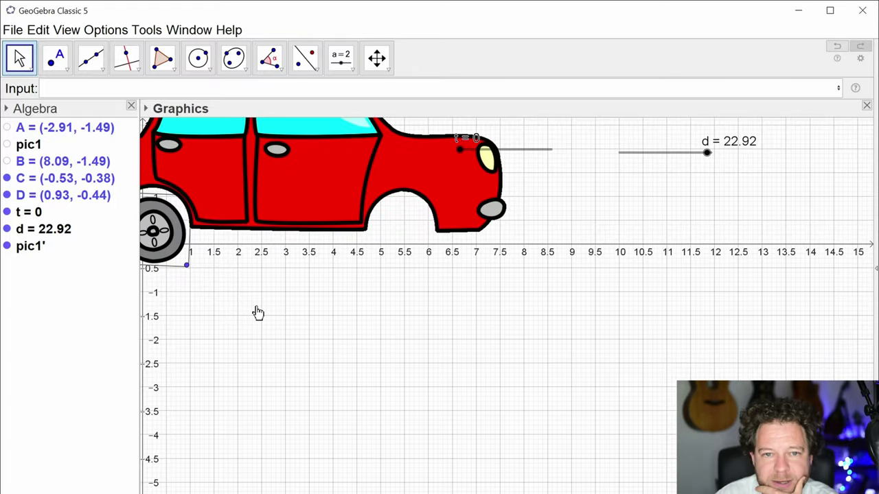
Step: Bring the whole car into view and select the translated car image pic1'
{"action": "left_click", "coordinate": [257, 313]}
{"action": "left_click_drag", "start_coordinate": [281, 352], "coordinate": [471, 474]}
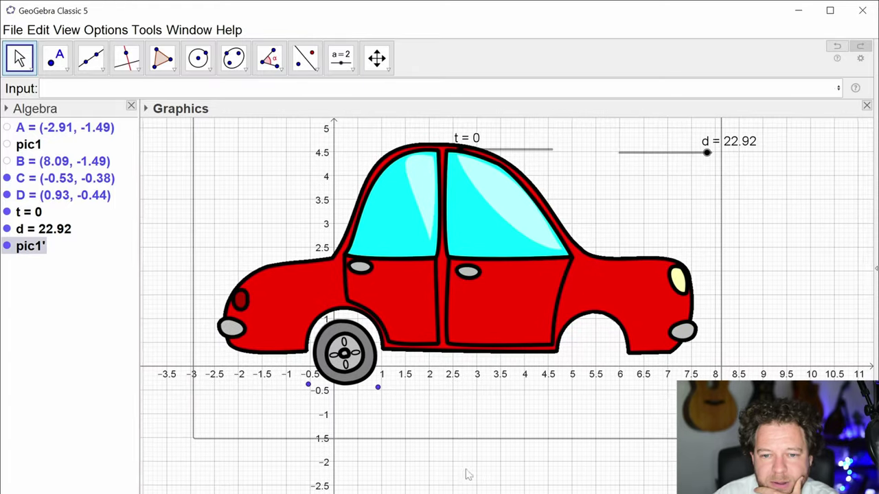
{"action": "left_click", "coordinate": [358, 484]}
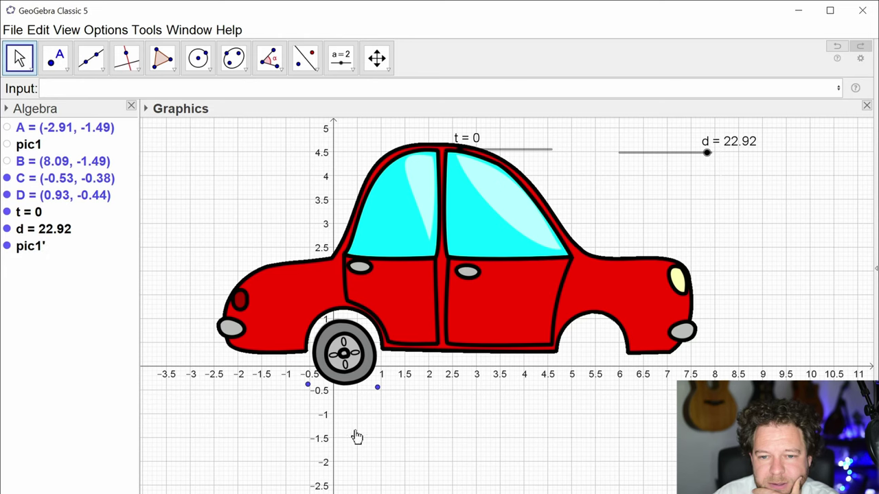
{"action": "left_click", "coordinate": [345, 376]}
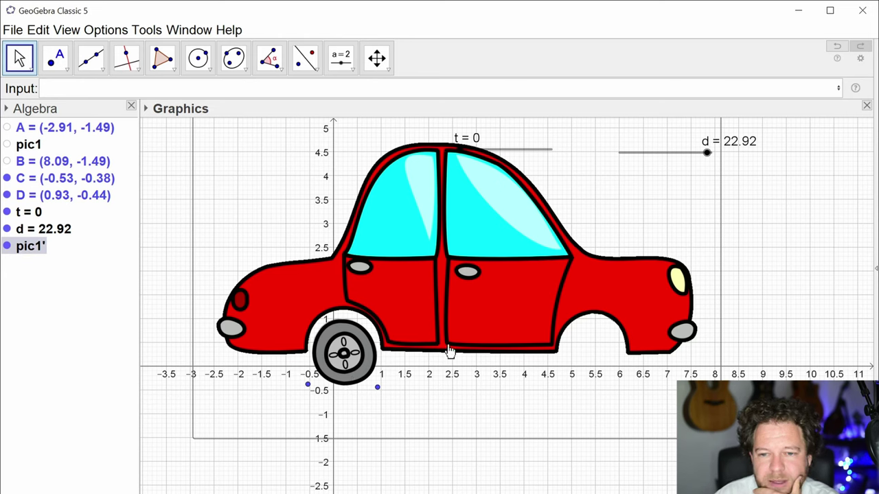
{"action": "right_click", "coordinate": [30, 248]}
Step: Inspect the Advanced tab of pic1' in Object Properties, then close it
{"action": "left_click", "coordinate": [82, 388]}
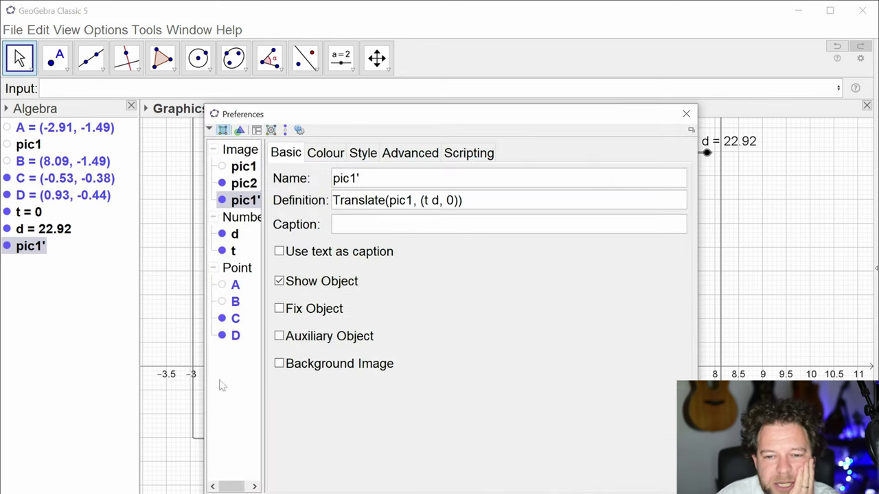
{"action": "left_click", "coordinate": [411, 154]}
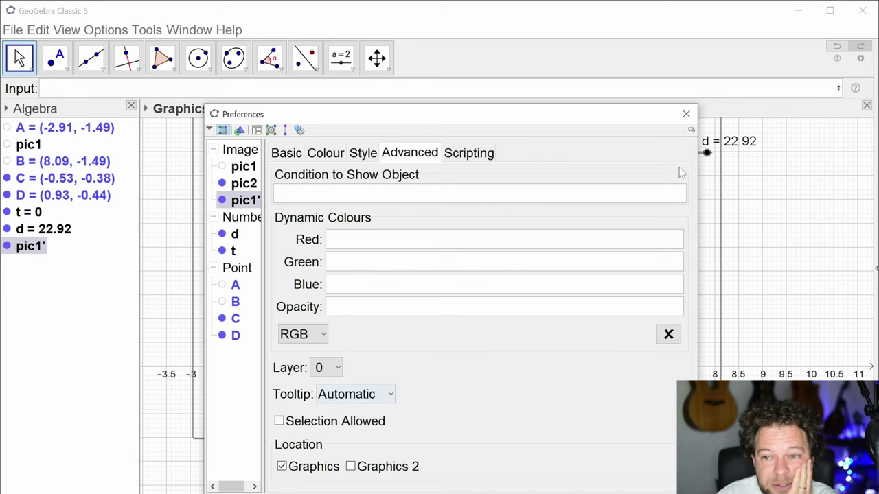
{"action": "left_click", "coordinate": [685, 114]}
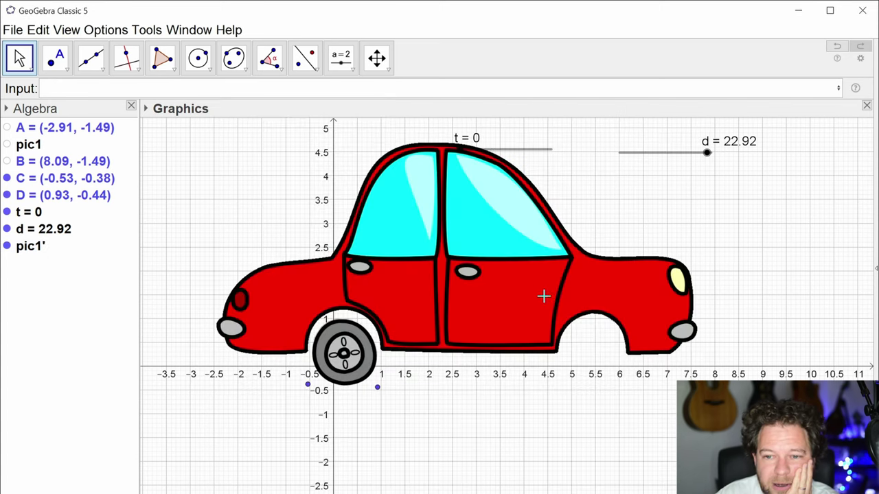
Step: Fit the wheel image and its corner points into the car's rear arch
{"action": "left_click_drag", "start_coordinate": [331, 367], "coordinate": [579, 367]}
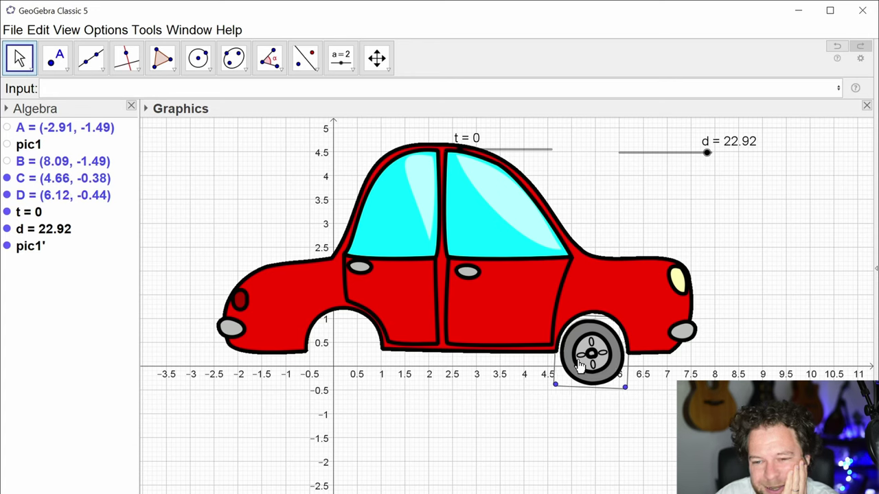
{"action": "left_click_drag", "start_coordinate": [557, 388], "coordinate": [563, 390]}
{"action": "left_click_drag", "start_coordinate": [601, 360], "coordinate": [350, 352]}
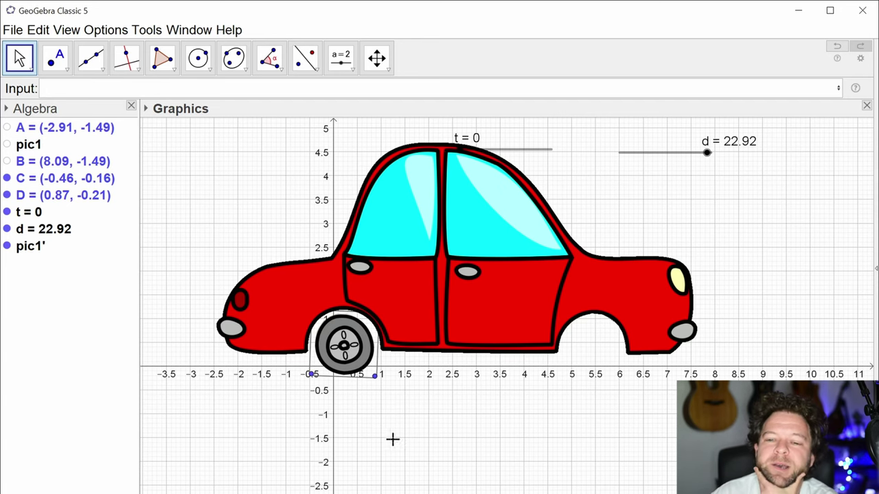
{"action": "scroll", "coordinate": [487, 420], "scroll_direction": "down", "scroll_amount": 2}
{"action": "left_click_drag", "start_coordinate": [531, 431], "coordinate": [425, 426]}
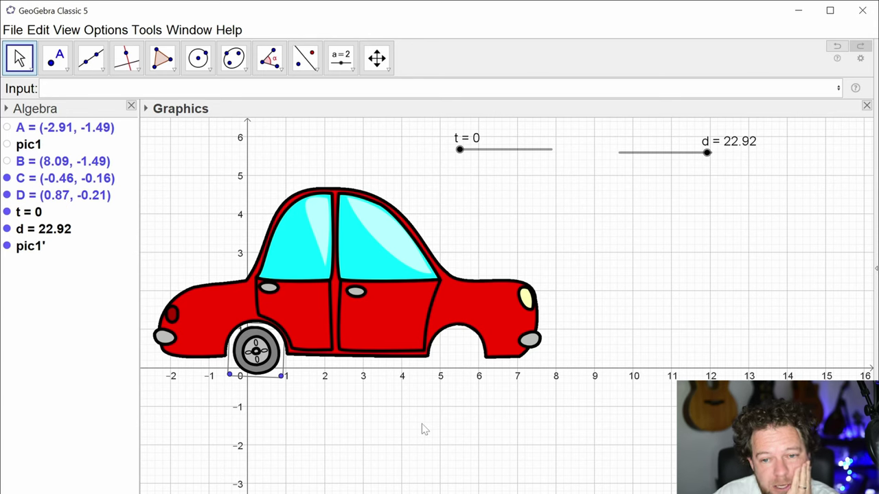
{"action": "right_click", "coordinate": [44, 275]}
Step: Show auxiliary objects in the Algebra view and rename pic1 to car
{"action": "left_click", "coordinate": [102, 313]}
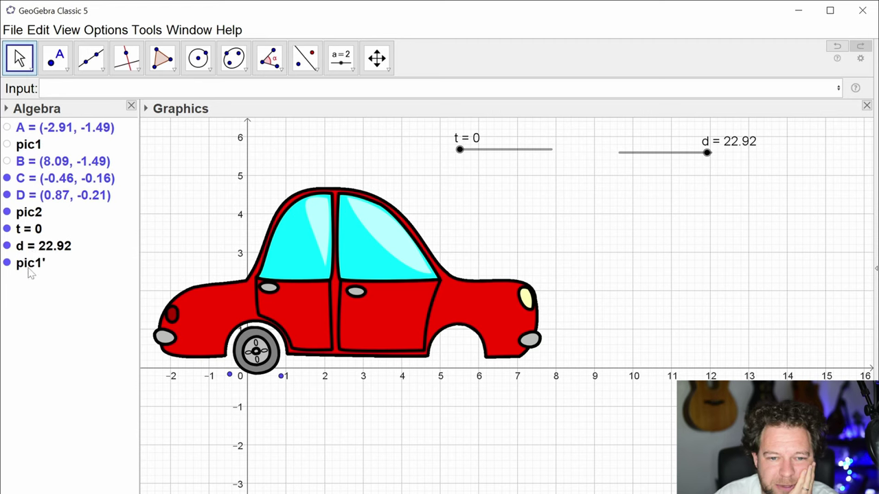
{"action": "right_click", "coordinate": [29, 145]}
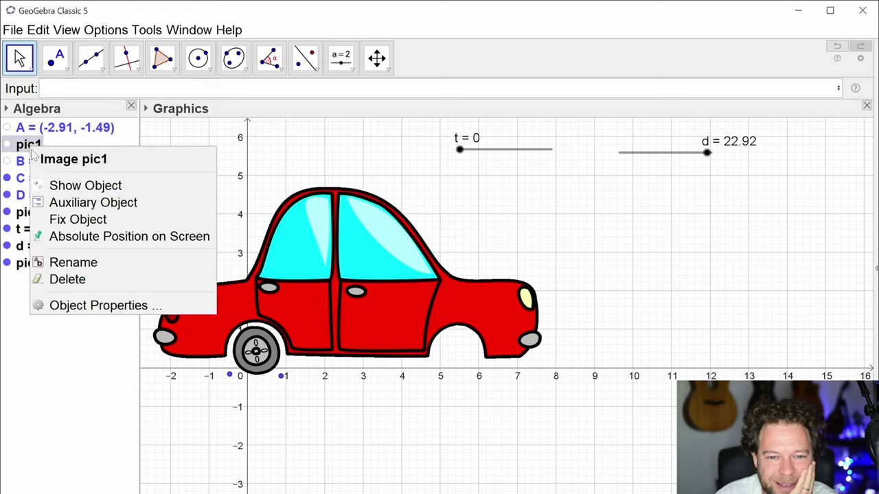
{"action": "left_click", "coordinate": [86, 260]}
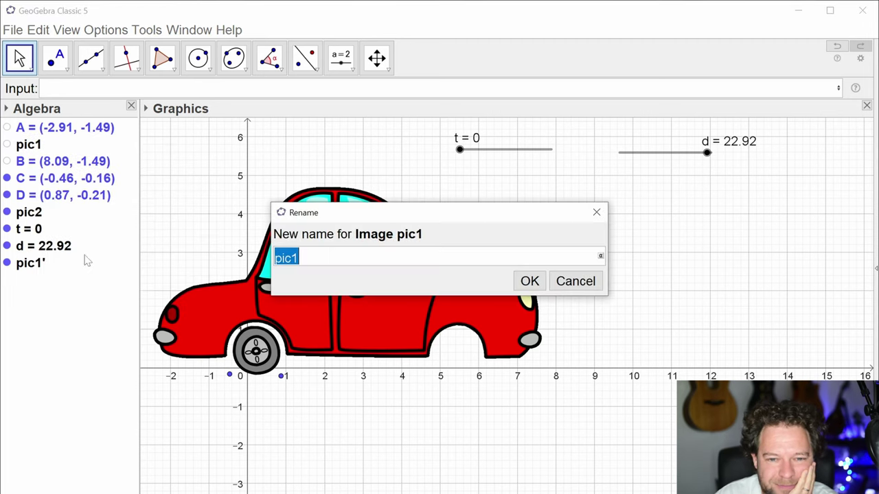
{"action": "type", "text": "ca"}
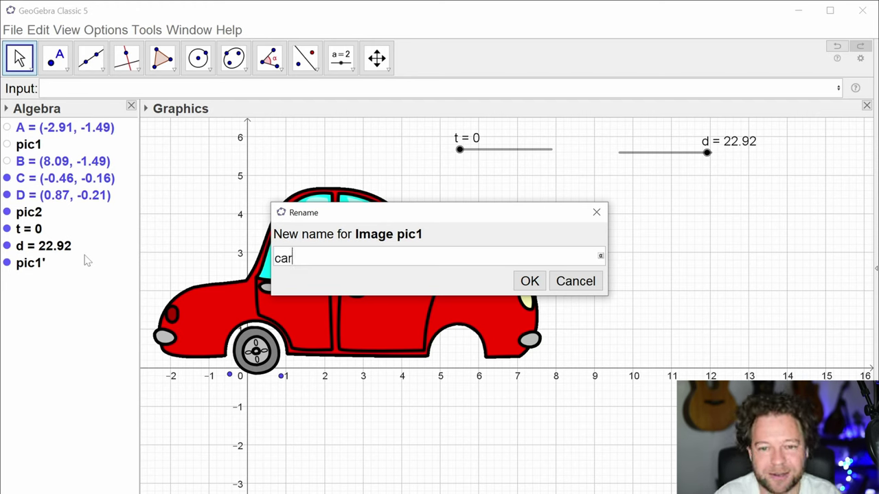
{"action": "type", "text": "r"}
{"action": "key", "text": "Return"}
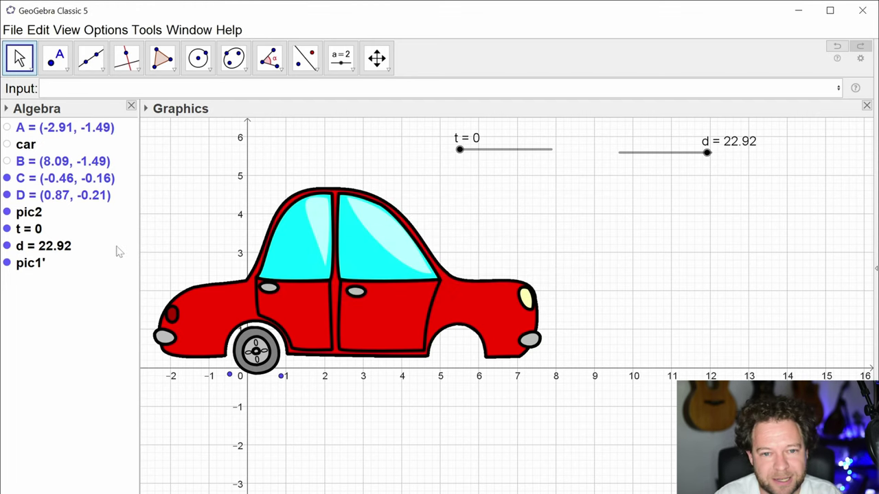
Step: Rename pic1' to mcar and the wheel image pic2 to bwheel
{"action": "right_click", "coordinate": [36, 262]}
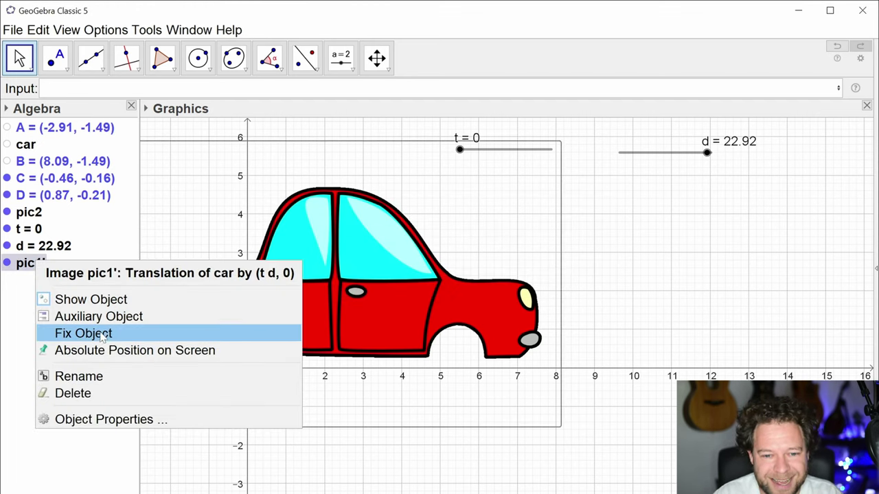
{"action": "left_click", "coordinate": [79, 376]}
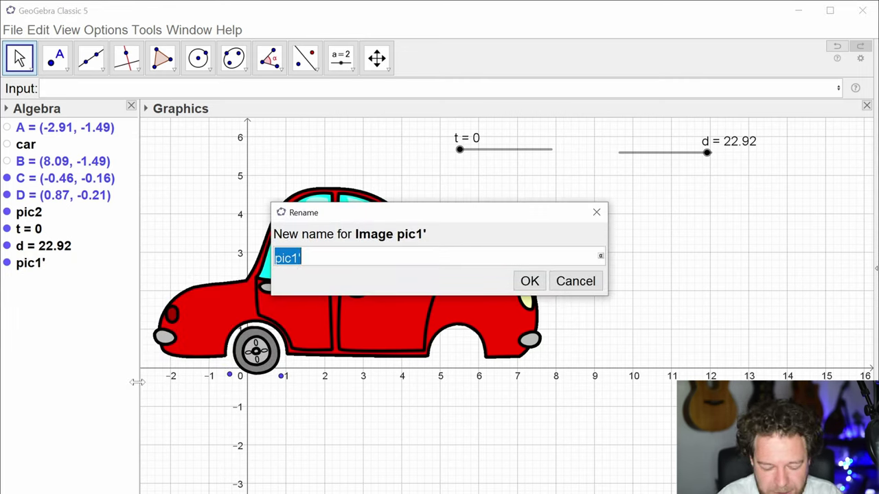
{"action": "type", "text": "mcar"}
{"action": "key", "text": "Return"}
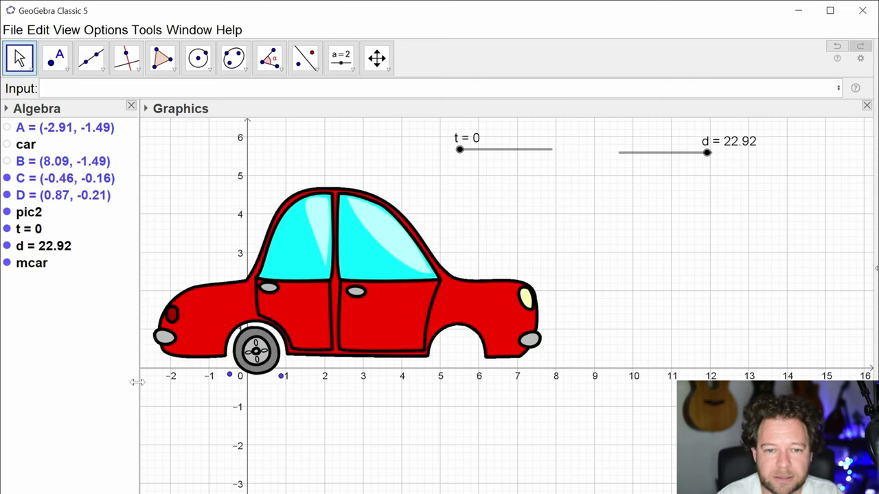
{"action": "right_click", "coordinate": [37, 217]}
{"action": "left_click", "coordinate": [78, 332]}
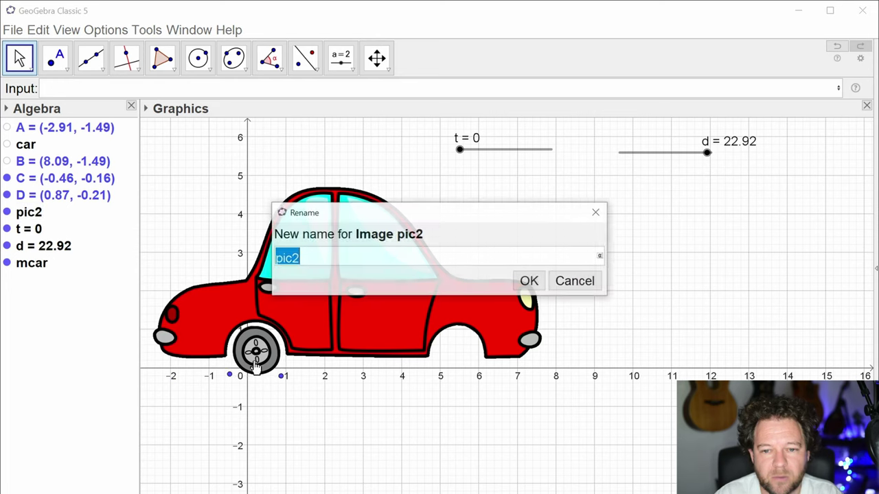
{"action": "type", "text": "whe"}
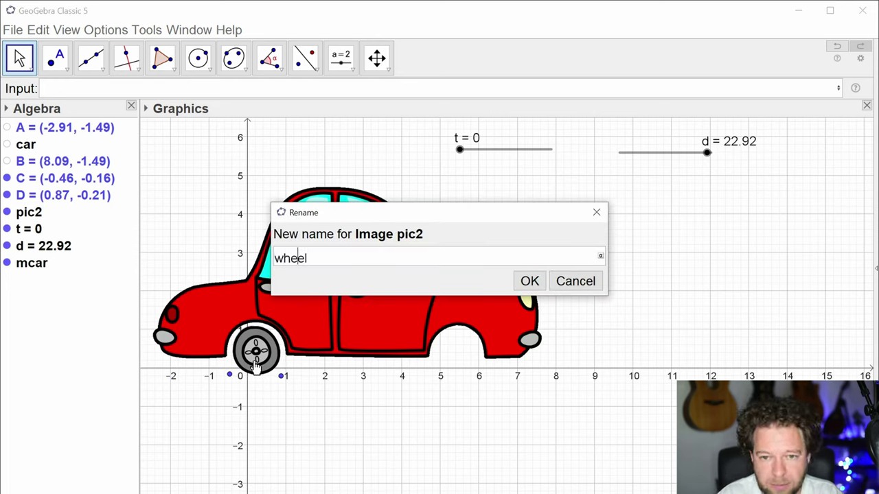
{"action": "type", "text": "el"}
{"action": "key", "text": "Home"}
{"action": "type", "text": "b"}
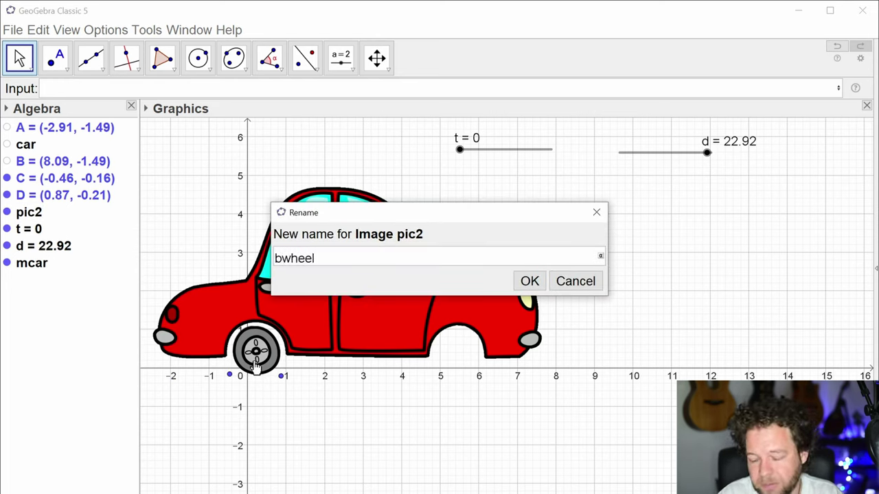
{"action": "key", "text": "Return"}
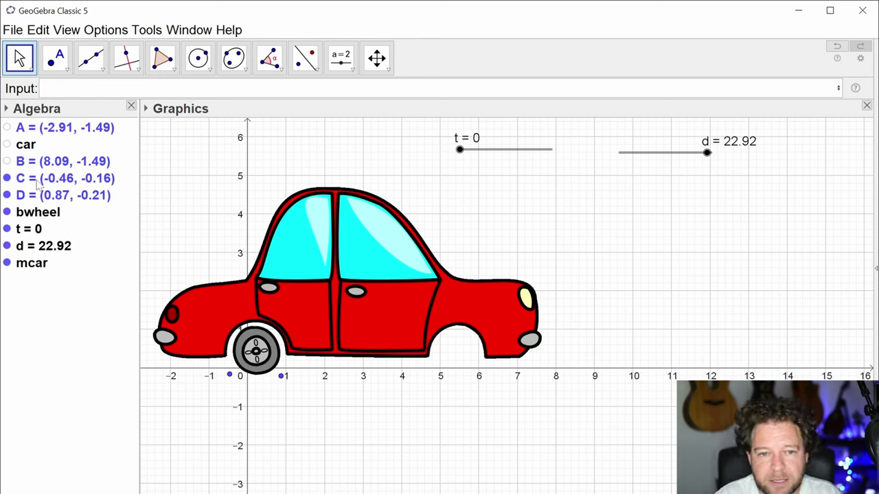
Step: Test slider t, reset it to 0, and create mbwheel=Translate(bwheel,(td,0))
{"action": "left_click_drag", "start_coordinate": [459, 149], "coordinate": [455, 169]}
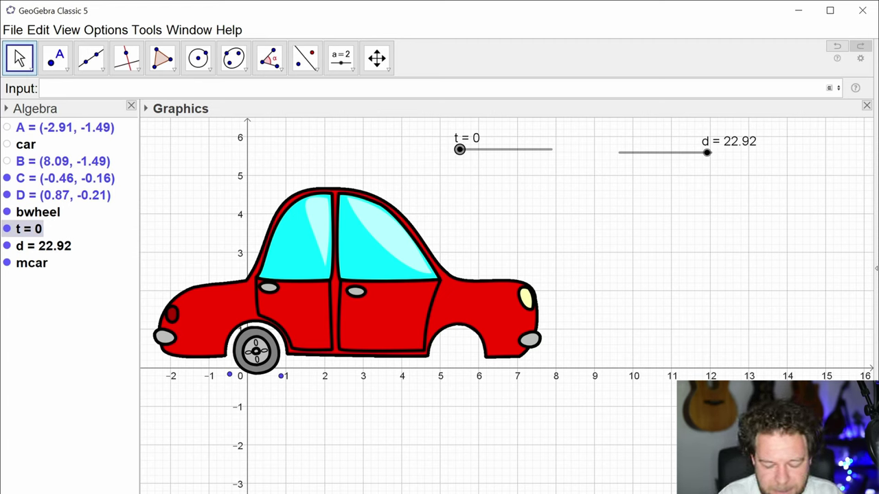
{"action": "type", "text": "mbwheel"}
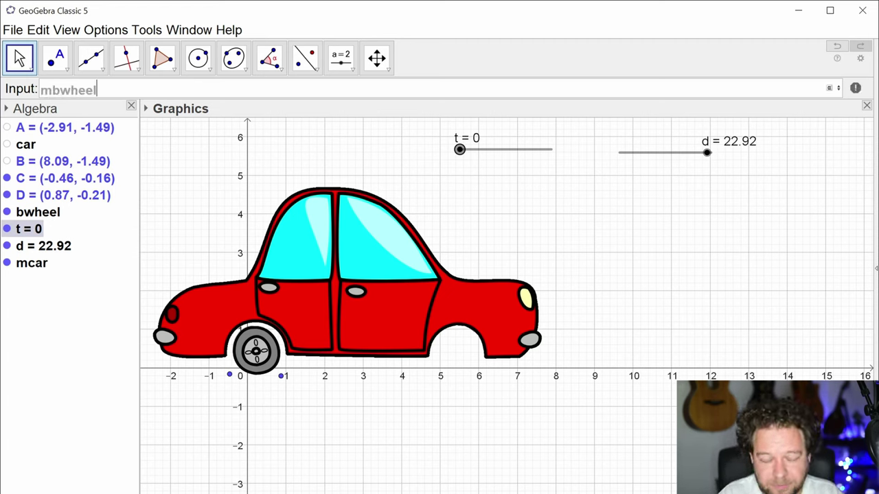
{"action": "type", "text": "=tran"}
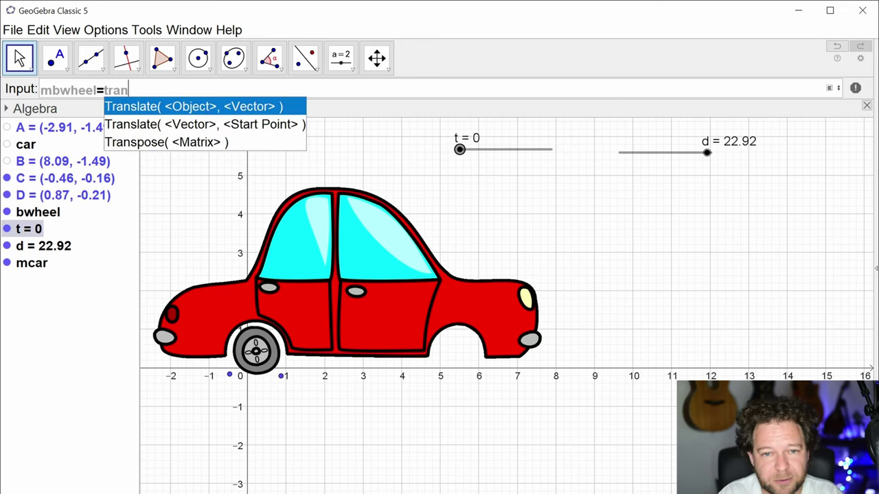
{"action": "key", "text": "Return"}
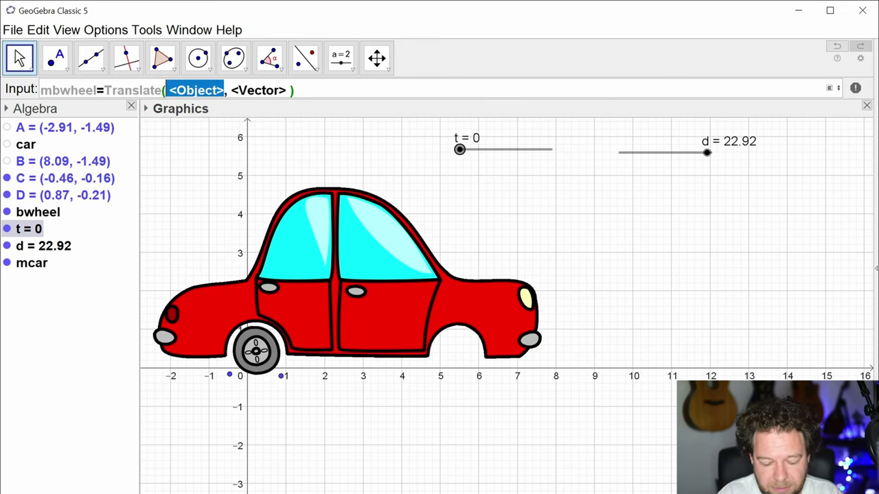
{"action": "type", "text": "bwheel"}
{"action": "key", "text": "Tab"}
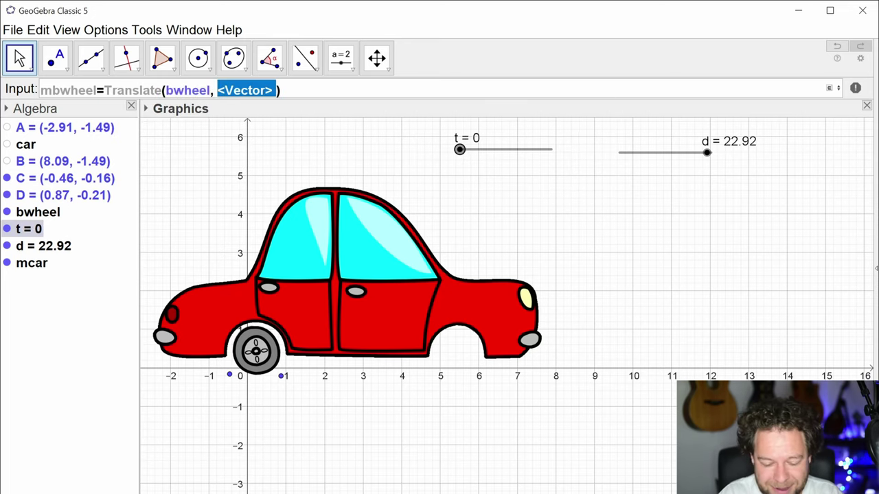
{"action": "type", "text": "(td,0)"}
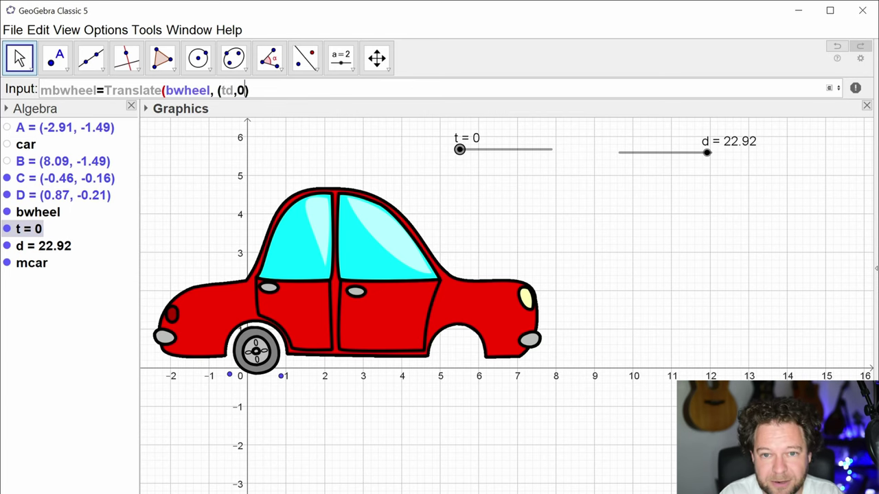
{"action": "key", "text": "Return"}
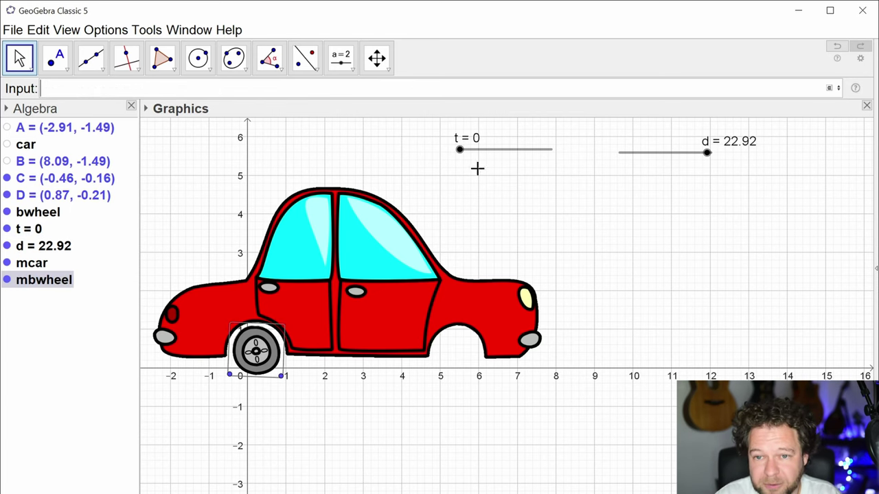
Step: Drive the car right by setting slider t to about 0.18
{"action": "left_click_drag", "start_coordinate": [460, 158], "coordinate": [473, 190]}
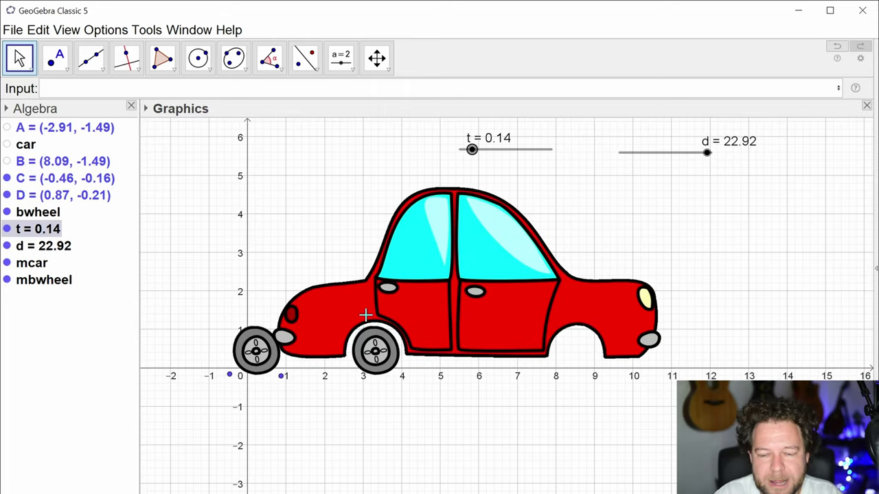
{"action": "mouse_move", "coordinate": [468, 150]}
{"action": "left_mouse_down"}
{"action": "mouse_move", "coordinate": [458, 153]}
{"action": "mouse_move", "coordinate": [477, 151]}
{"action": "left_mouse_up"}
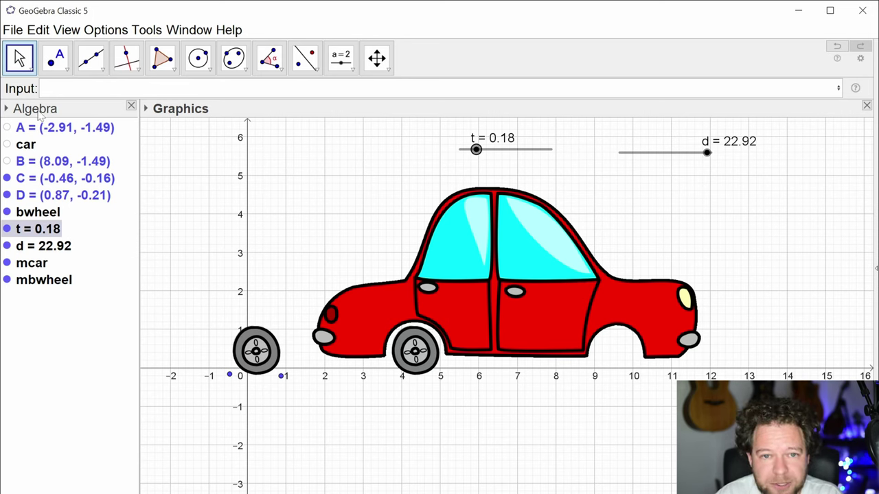
Step: Place point E exactly at the back wheel's centre
{"action": "left_click", "coordinate": [55, 58]}
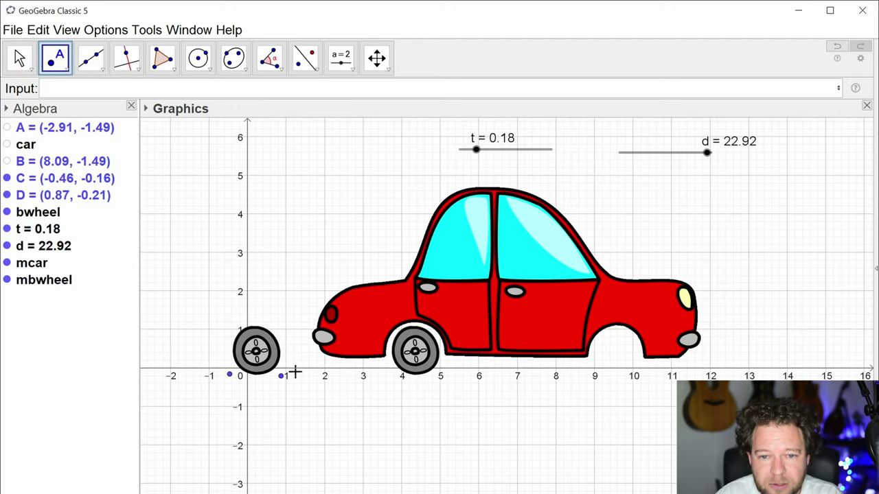
{"action": "left_click", "coordinate": [257, 354]}
{"action": "scroll", "coordinate": [240, 359], "scroll_direction": "up", "scroll_amount": 7}
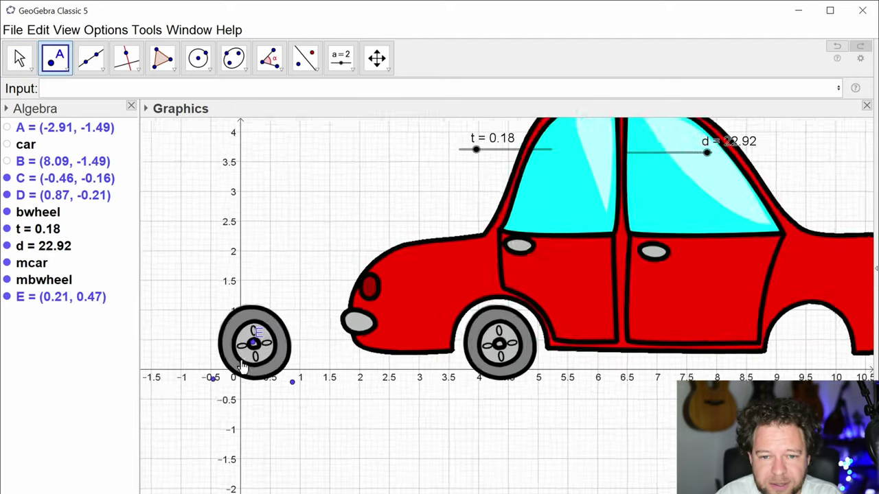
{"action": "scroll", "coordinate": [240, 357], "scroll_direction": "up", "scroll_amount": 5}
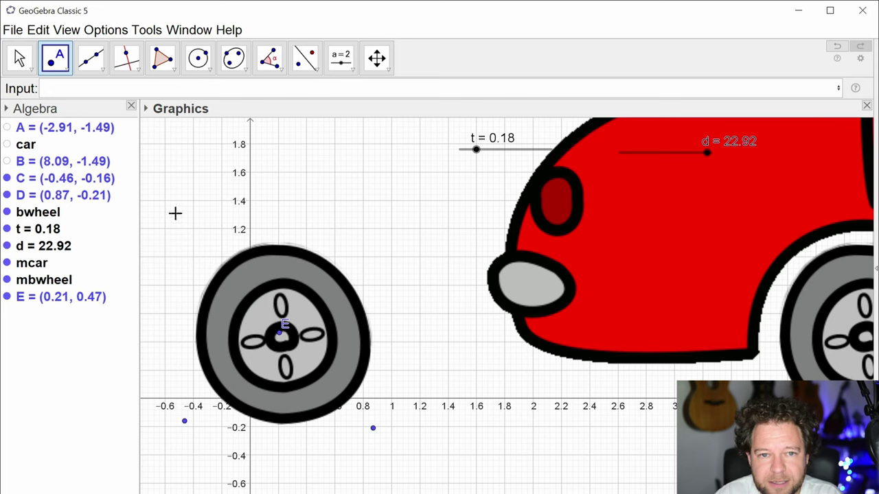
{"action": "key", "text": "Escape"}
{"action": "left_click_drag", "start_coordinate": [284, 337], "coordinate": [283, 344]}
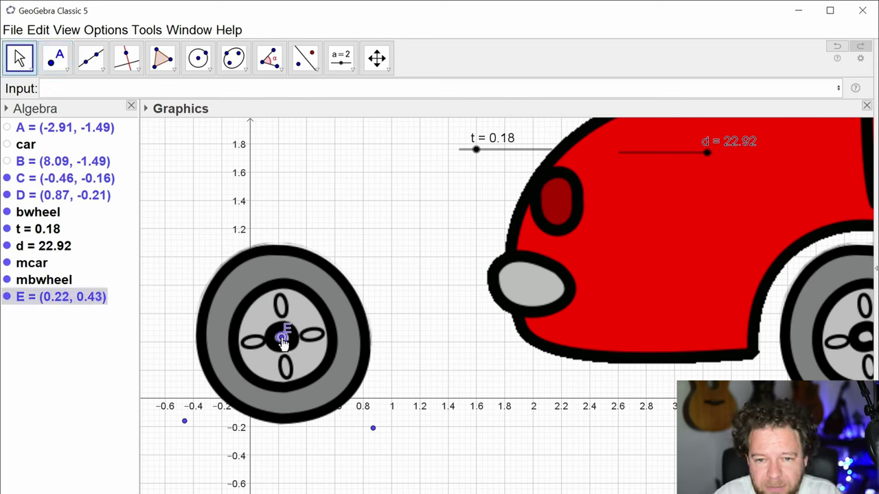
Step: Rename point E to bwheelcentre
{"action": "right_click", "coordinate": [46, 305]}
{"action": "left_click", "coordinate": [121, 441]}
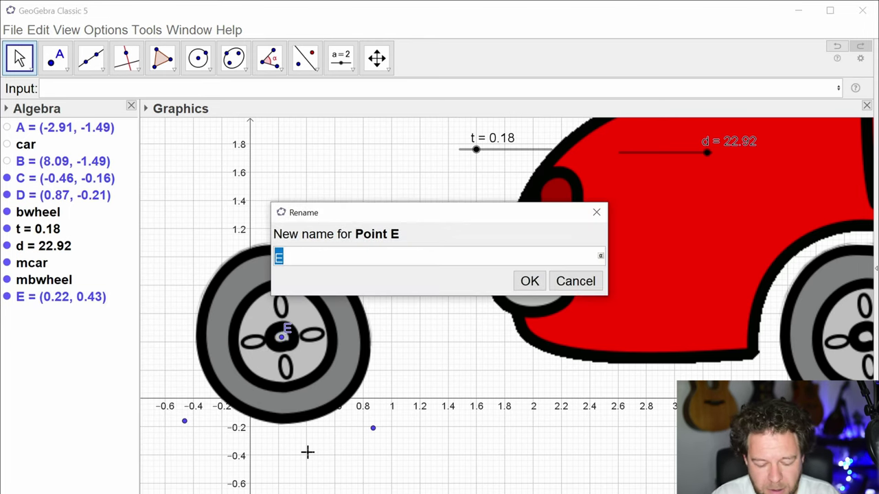
{"action": "type", "text": "wheel"}
{"action": "key", "text": "BackSpace"}
{"action": "key", "text": "BackSpace"}
{"action": "key", "text": "BackSpace"}
{"action": "key", "text": "BackSpace"}
{"action": "type", "text": "bwheelcentre"}
{"action": "key", "text": "Return"}
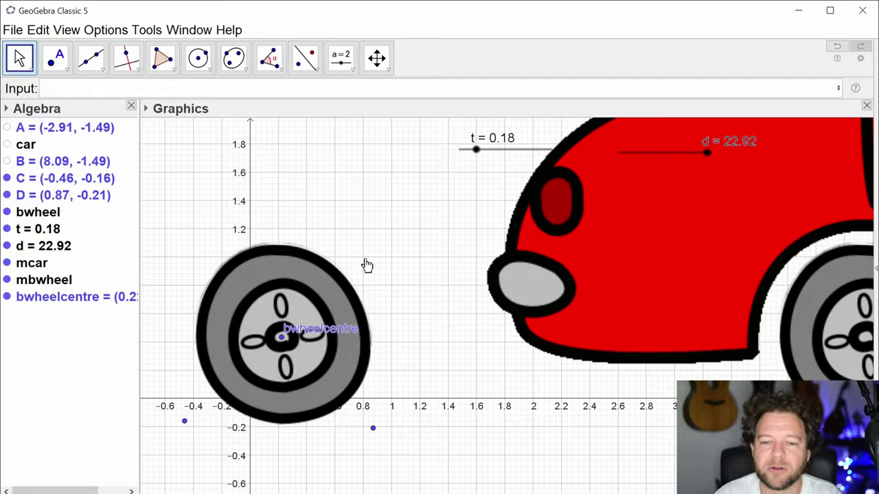
{"action": "scroll", "coordinate": [392, 260], "scroll_direction": "down", "scroll_amount": 2}
{"action": "scroll", "coordinate": [392, 261], "scroll_direction": "down", "scroll_amount": 10}
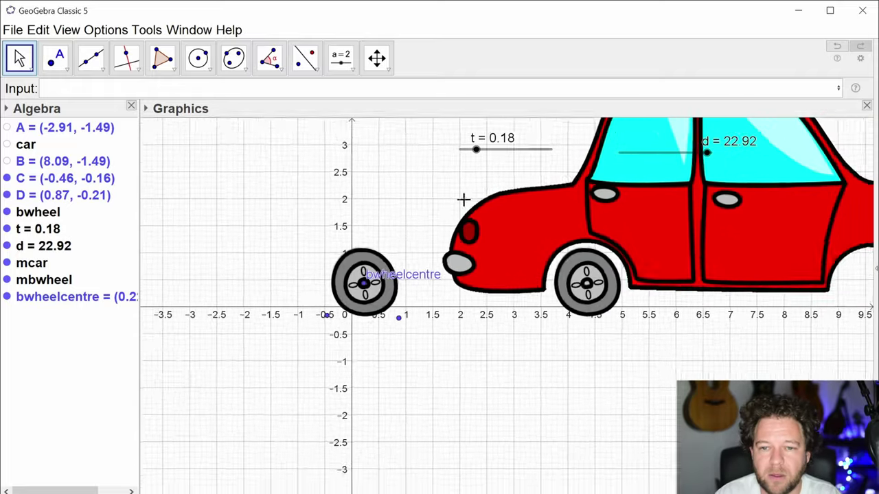
{"action": "left_click_drag", "start_coordinate": [647, 392], "coordinate": [474, 416]}
{"action": "scroll", "coordinate": [475, 424], "scroll_direction": "down", "scroll_amount": 3}
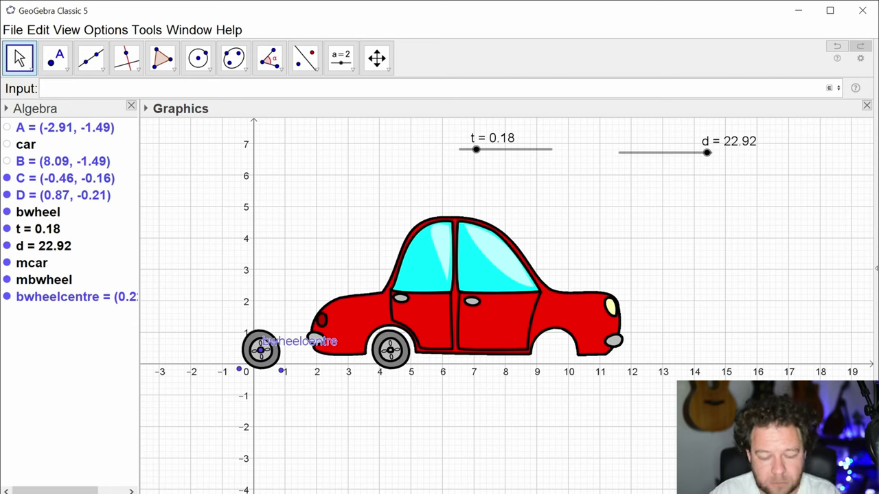
Step: Create bwheelcentre' as Translate(bwheelcentre, (td,0)), check it follows t, and hide bwheelcentre
{"action": "type", "text": "rnal"}
{"action": "key", "text": "BackSpace"}
{"action": "key", "text": "BackSpace"}
{"action": "type", "text": "an"}
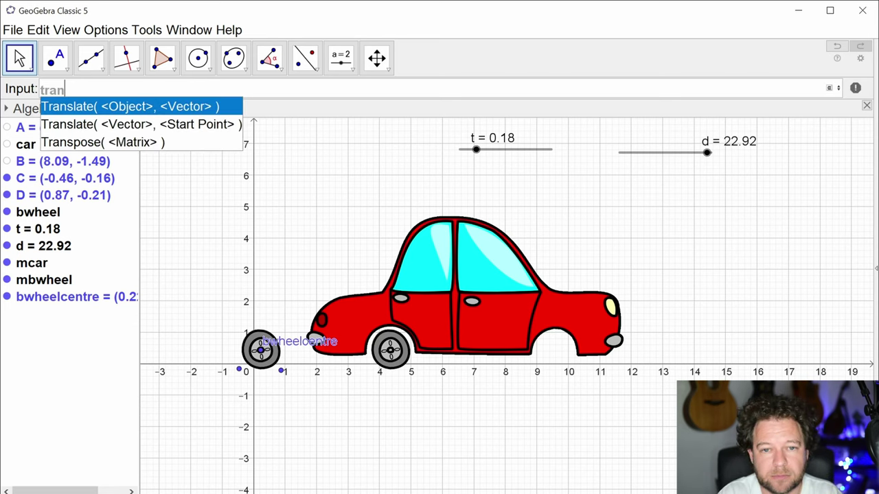
{"action": "key", "text": "Return"}
{"action": "type", "text": "bwheelcen"}
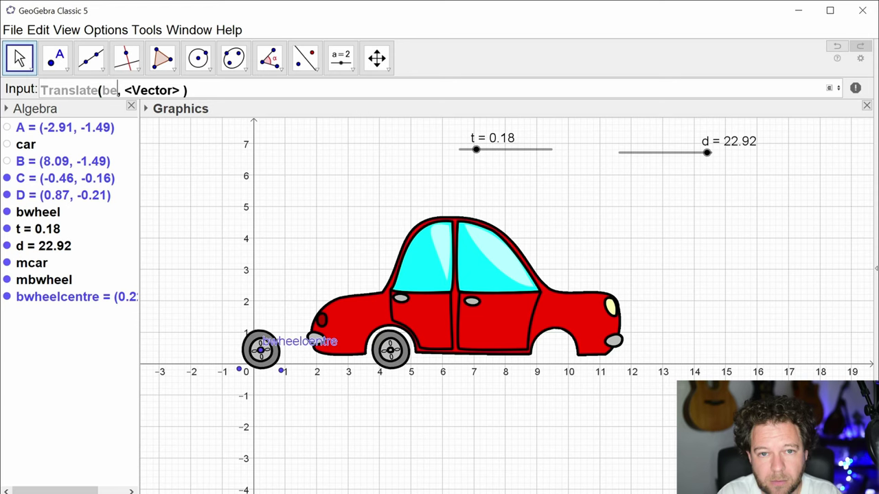
{"action": "type", "text": "tre"}
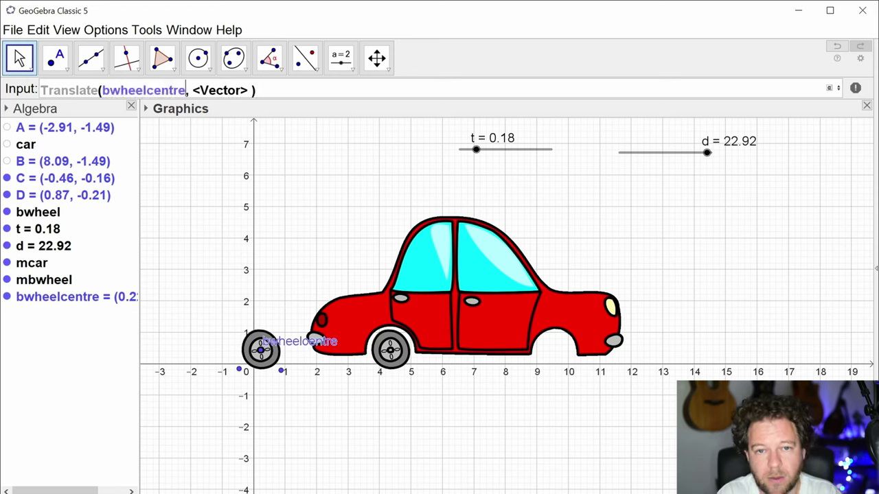
{"action": "key", "text": "Tab"}
{"action": "type", "text": "(td,00)"}
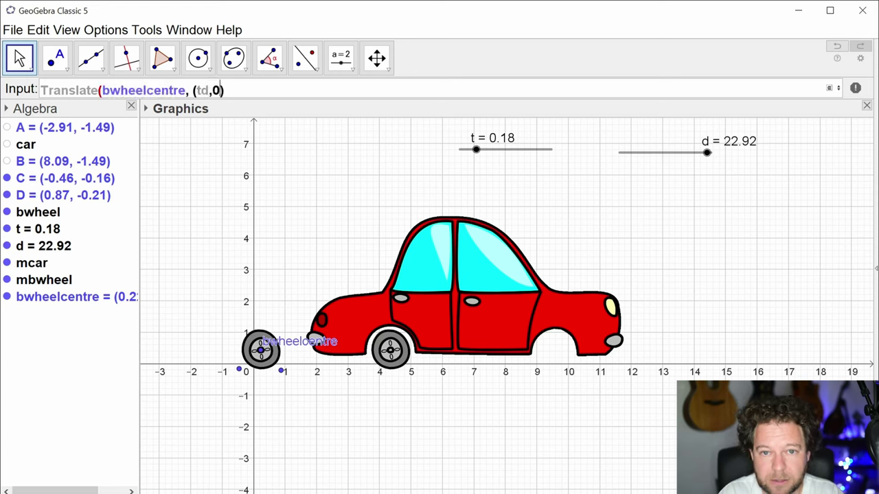
{"action": "key", "text": "BackSpace"}
{"action": "key", "text": "BackSpace"}
{"action": "key", "text": "Return"}
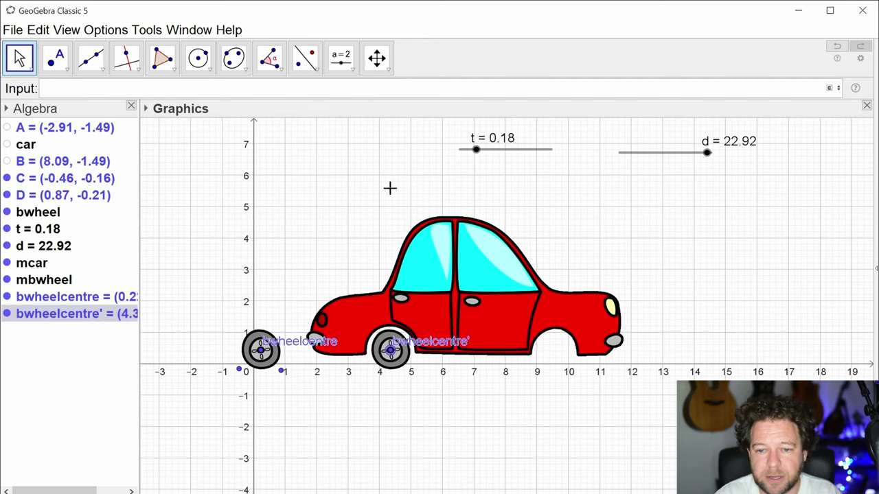
{"action": "mouse_move", "coordinate": [476, 150]}
{"action": "left_mouse_down"}
{"action": "mouse_move", "coordinate": [457, 151]}
{"action": "mouse_move", "coordinate": [490, 151]}
{"action": "mouse_move", "coordinate": [473, 151]}
{"action": "left_mouse_up"}
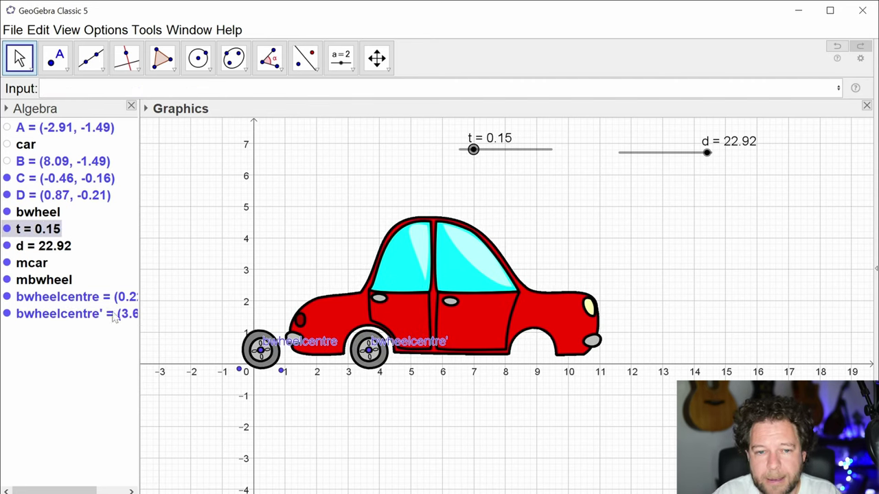
{"action": "left_click", "coordinate": [7, 297]}
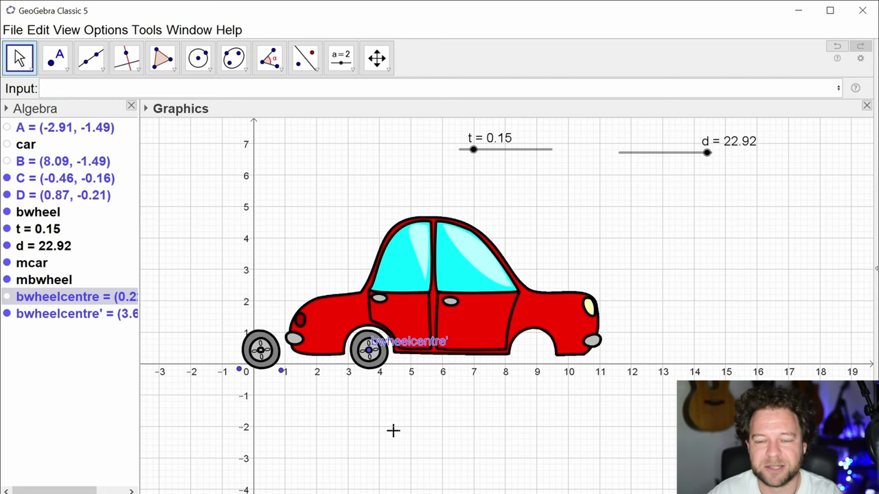
Step: Draw radius segment f = 0.6 from bwheelcentre down to the wheel's bottom edge
{"action": "scroll", "coordinate": [430, 415], "scroll_direction": "up", "scroll_amount": 3}
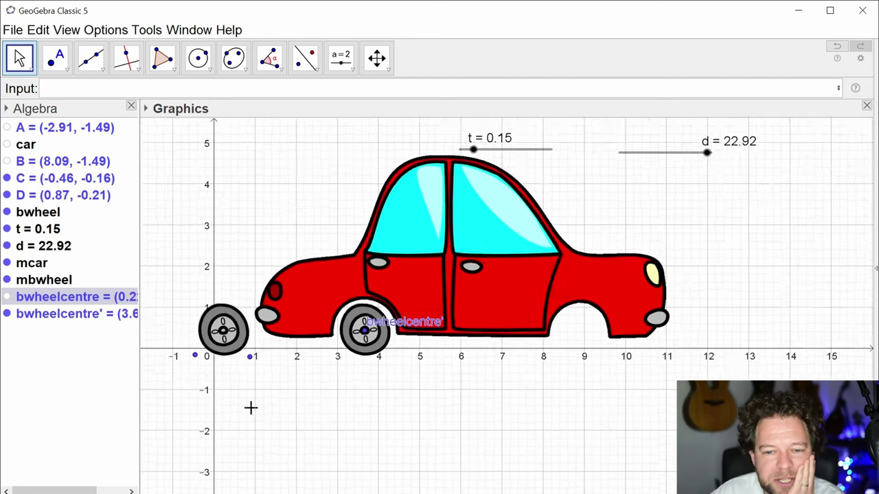
{"action": "scroll", "coordinate": [268, 410], "scroll_direction": "up", "scroll_amount": 2}
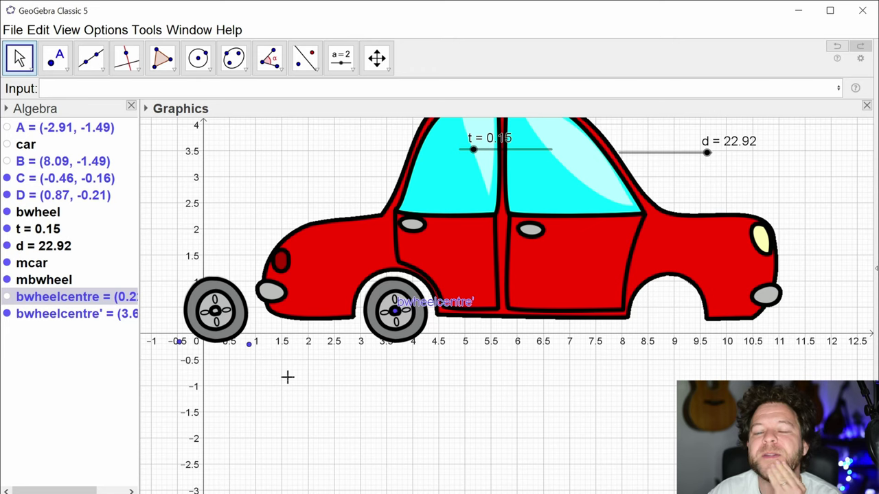
{"action": "left_click", "coordinate": [102, 72]}
{"action": "left_click", "coordinate": [133, 120]}
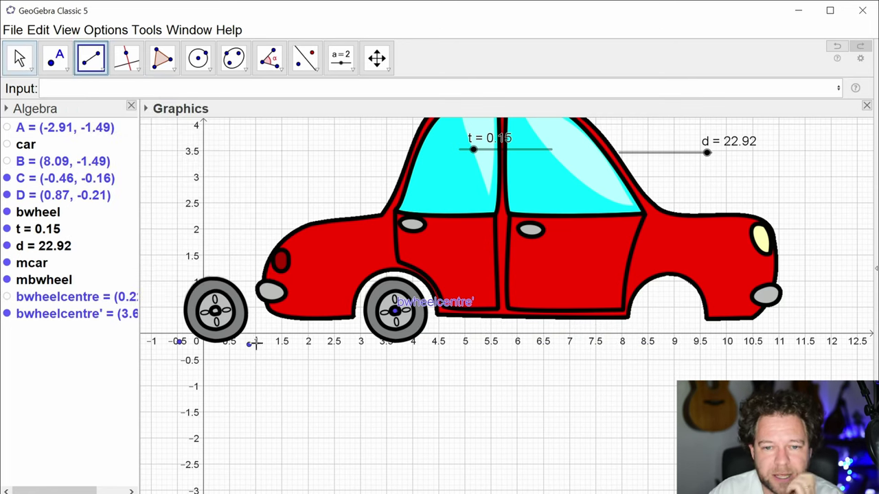
{"action": "scroll", "coordinate": [213, 346], "scroll_direction": "up", "scroll_amount": 3}
{"action": "scroll", "coordinate": [159, 326], "scroll_direction": "up", "scroll_amount": 1}
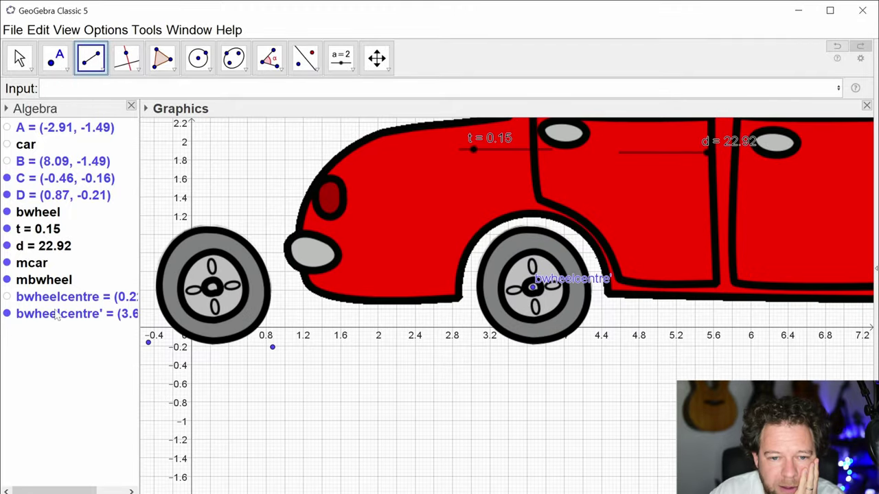
{"action": "left_click", "coordinate": [7, 297]}
{"action": "left_click", "coordinate": [212, 287]}
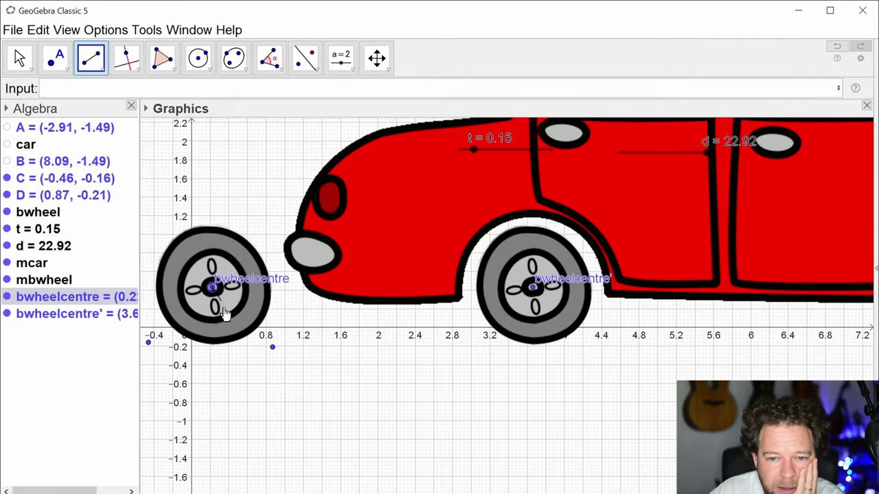
{"action": "left_click", "coordinate": [215, 343]}
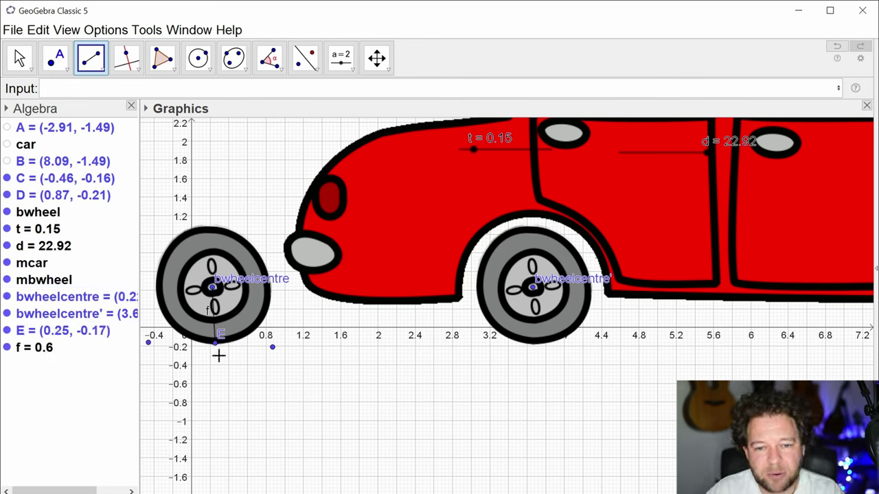
Step: Hide E, f and bwheelcentre, and draw segment g = 1.83 from F to G
{"action": "left_click", "coordinate": [7, 330]}
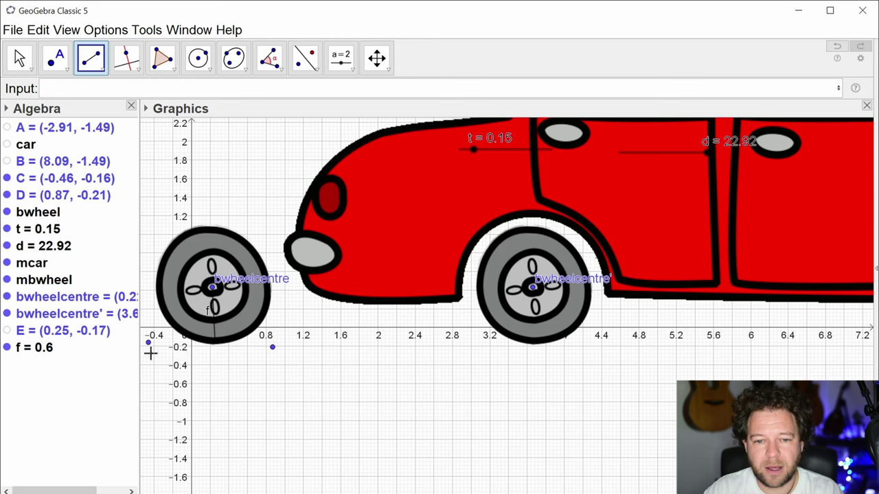
{"action": "left_click", "coordinate": [7, 348]}
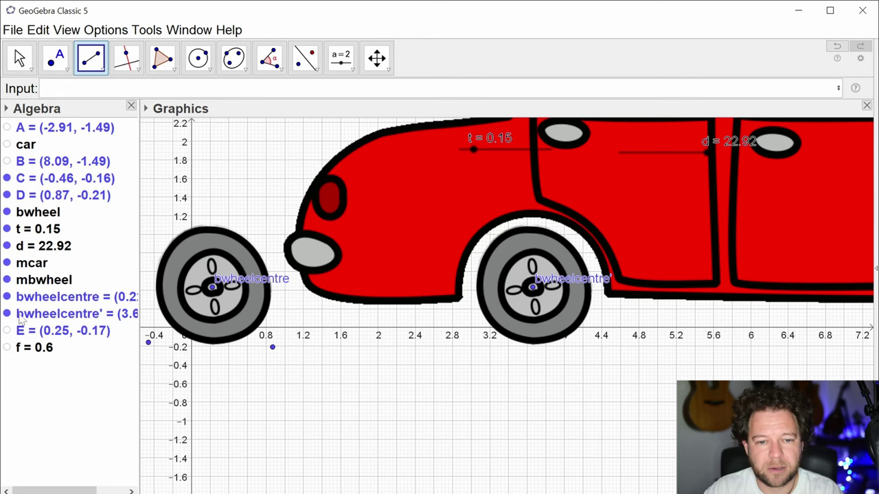
{"action": "left_click", "coordinate": [7, 297]}
{"action": "scroll", "coordinate": [480, 372], "scroll_direction": "down", "scroll_amount": 5}
{"action": "left_click", "coordinate": [523, 406]}
{"action": "left_click", "coordinate": [416, 389]}
{"action": "key", "text": "Escape"}
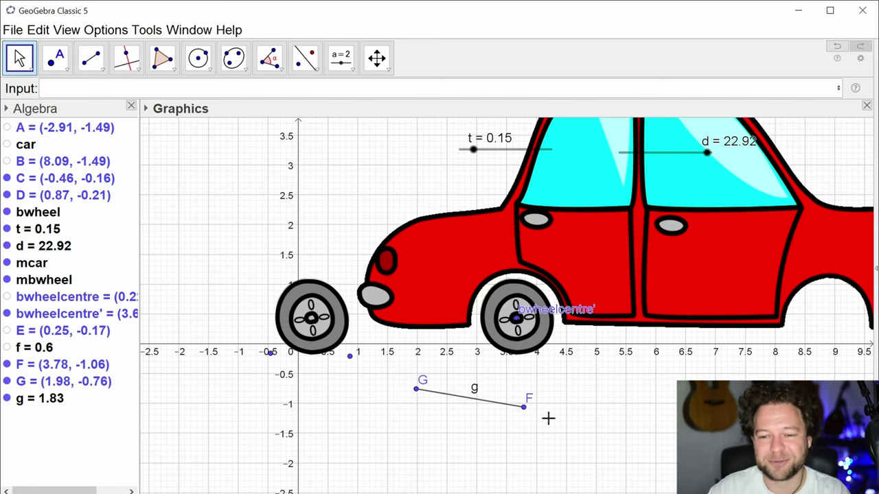
Step: Delete segment g together with its endpoints F and G
{"action": "left_click_drag", "start_coordinate": [699, 430], "coordinate": [648, 407]}
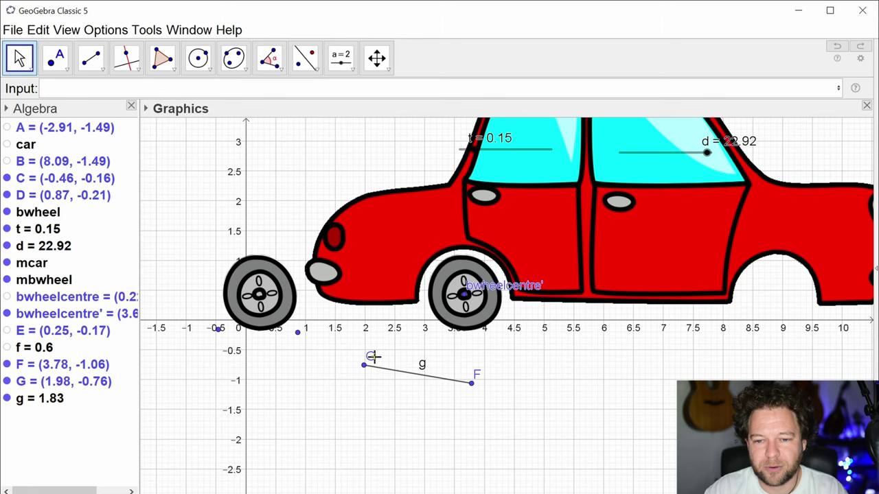
{"action": "left_click_drag", "start_coordinate": [346, 345], "coordinate": [530, 426]}
{"action": "key", "text": "Delete"}
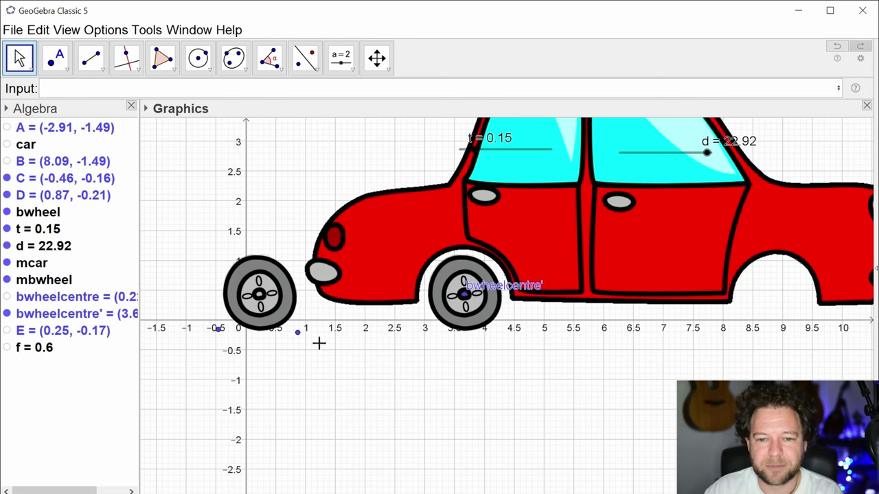
Step: Draw a trial segment below the car, undo it, and recentre the car
{"action": "left_click", "coordinate": [90, 58]}
{"action": "left_click", "coordinate": [479, 395]}
{"action": "left_click", "coordinate": [407, 375]}
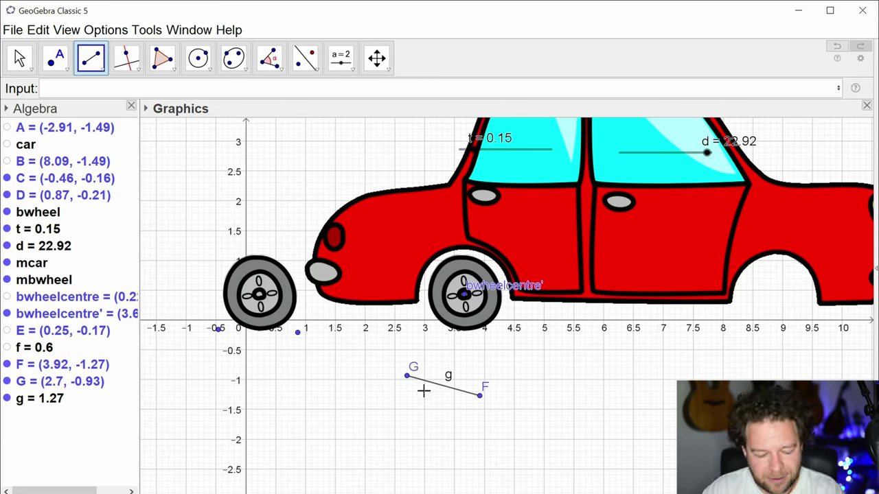
{"action": "key", "text": "ctrl+z"}
{"action": "key", "text": "Escape"}
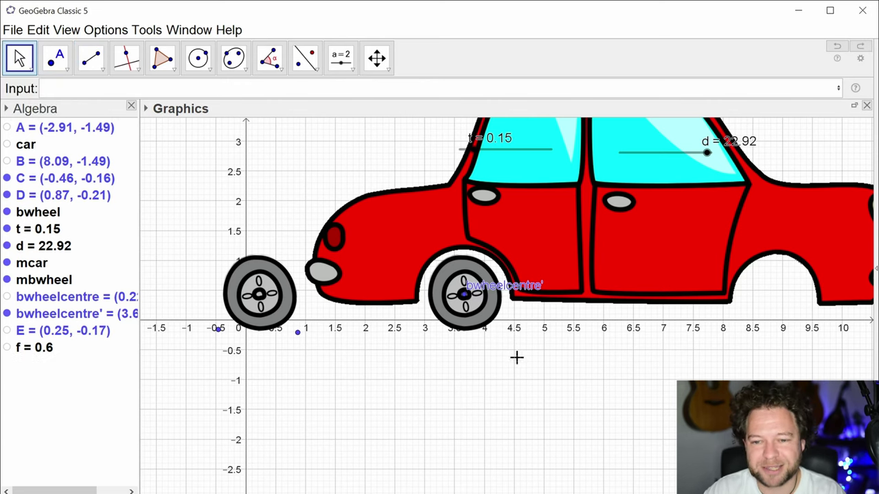
{"action": "scroll", "coordinate": [510, 451], "scroll_direction": "down", "scroll_amount": 4}
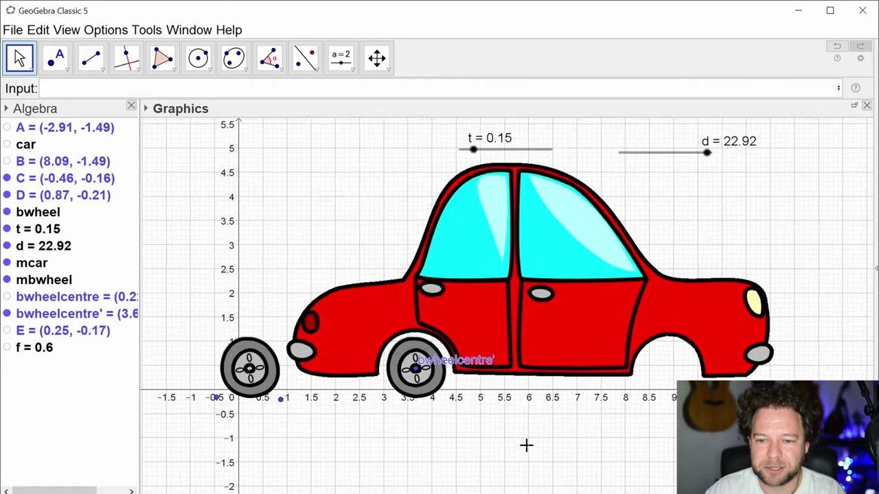
{"action": "left_click_drag", "start_coordinate": [503, 449], "coordinate": [536, 442]}
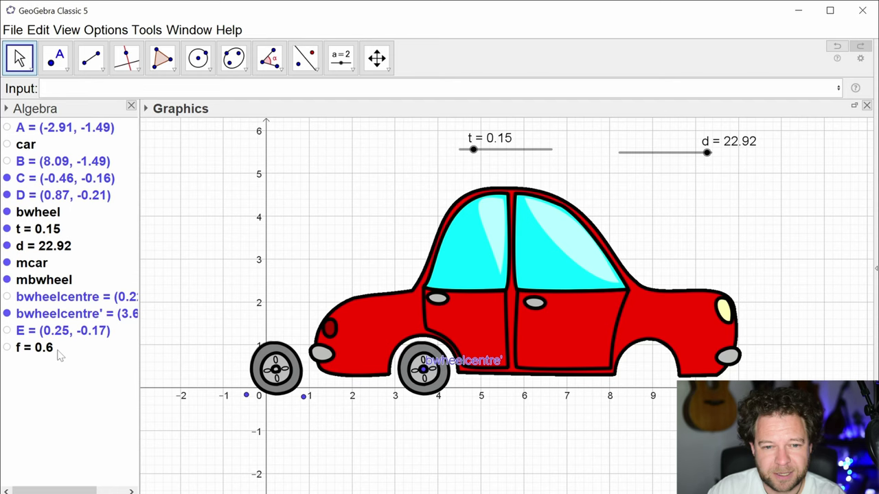
Step: Redefine mbwheel as rotate(Translate(bwheel, (t d, 0)), -t*d/f, bwheelcentre')
{"action": "double_click", "coordinate": [39, 287]}
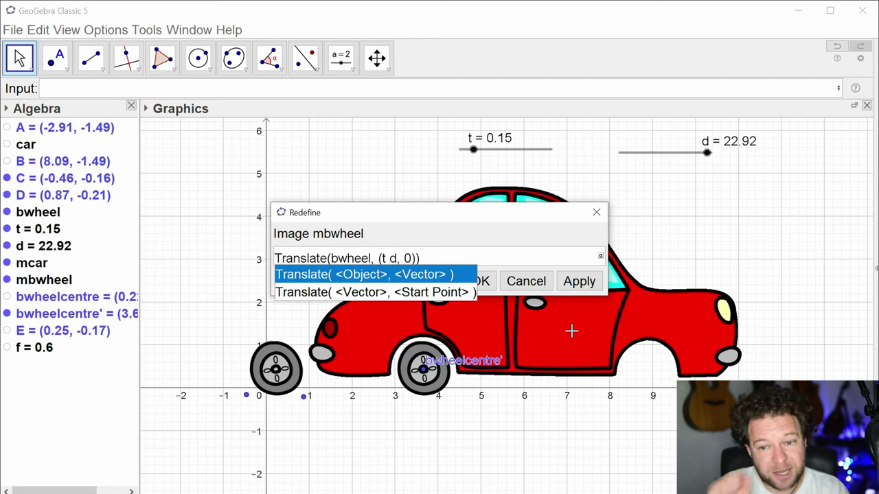
{"action": "type", "text": "rotate"}
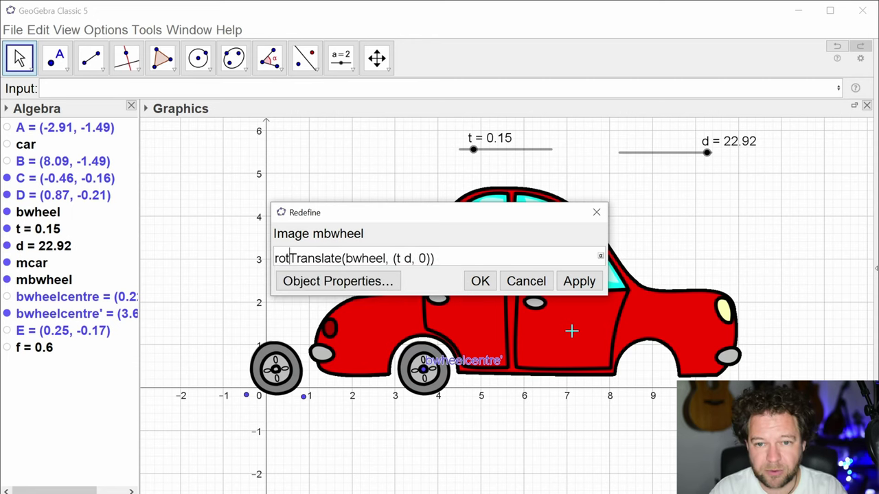
{"action": "type", "text": "("}
{"action": "key", "text": "End"}
{"action": "type", "text": ")"}
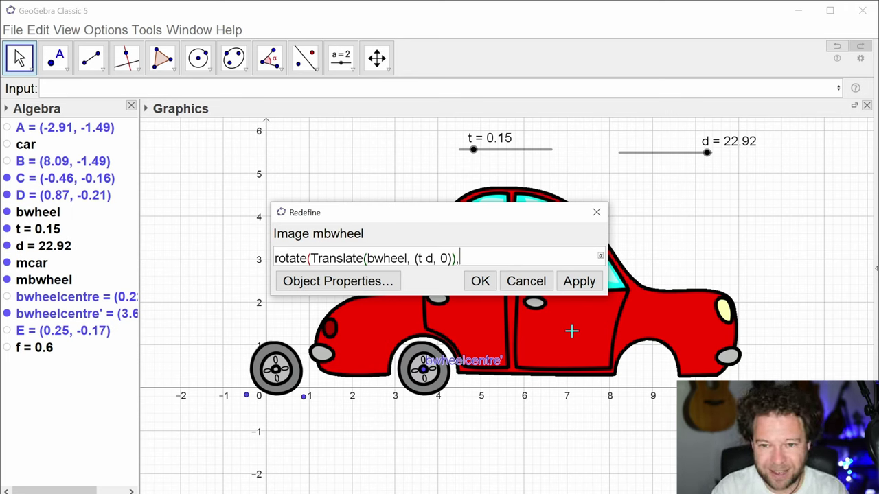
{"action": "type", "text": ",,bwheelcentre"}
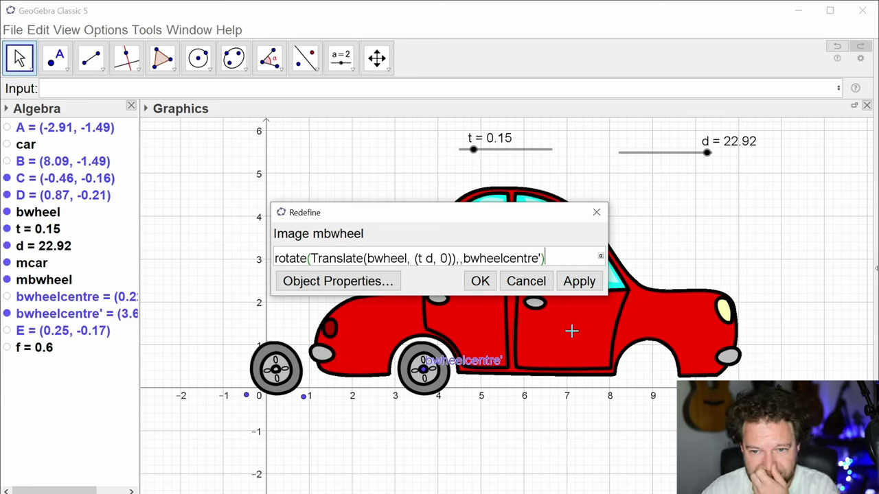
{"action": "key", "text": "Left"}
{"action": "key", "text": "Left"}
{"action": "key", "text": "Left"}
{"action": "key", "text": "Left"}
{"action": "key", "text": "Left"}
{"action": "key", "text": "Left"}
{"action": "key", "text": "Left"}
{"action": "key", "text": "Left"}
{"action": "key", "text": "Left"}
{"action": "key", "text": "Left"}
{"action": "key", "text": "Left"}
{"action": "key", "text": "Left"}
{"action": "key", "text": "Left"}
{"action": "key", "text": "Left"}
{"action": "key", "text": "Left"}
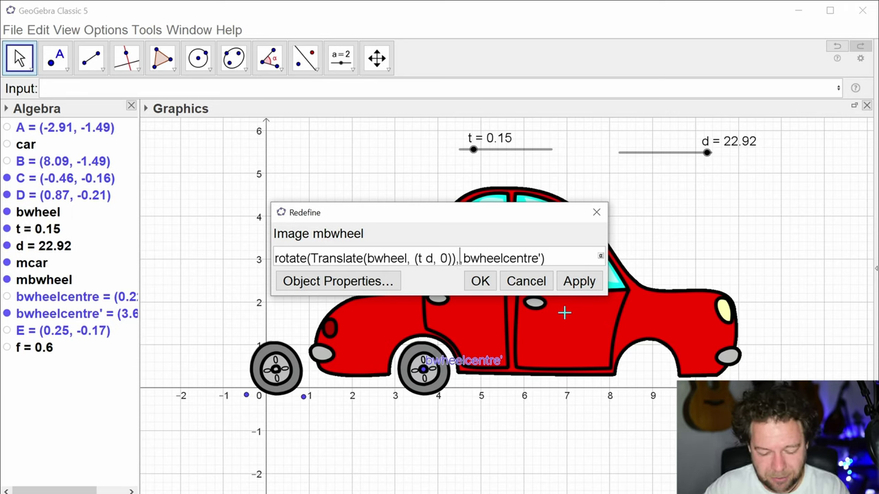
{"action": "type", "text": "t*d"}
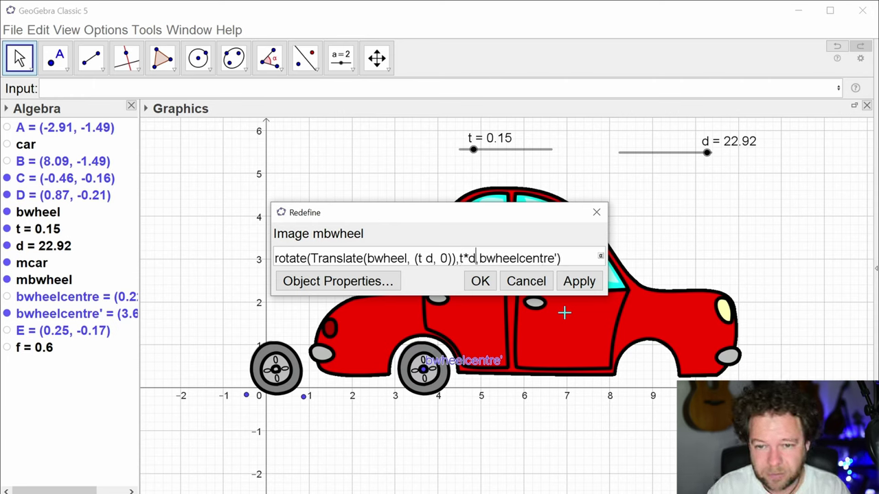
{"action": "type", "text": "/"}
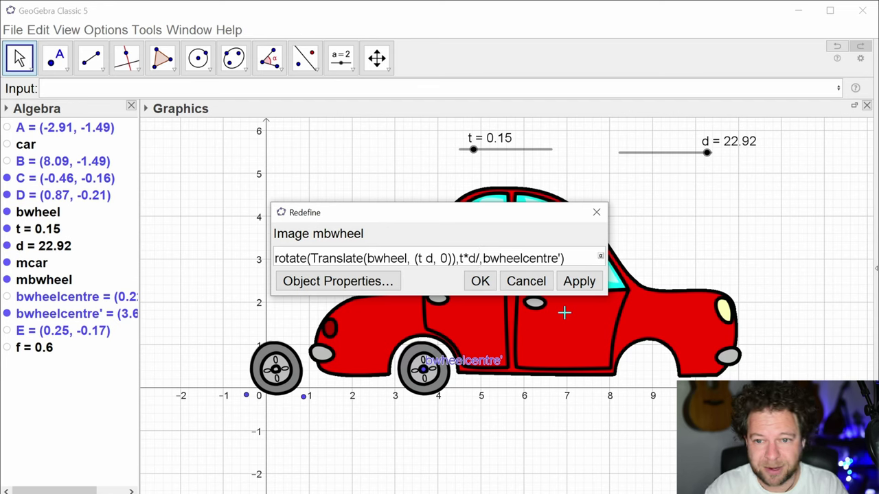
{"action": "type", "text": "f"}
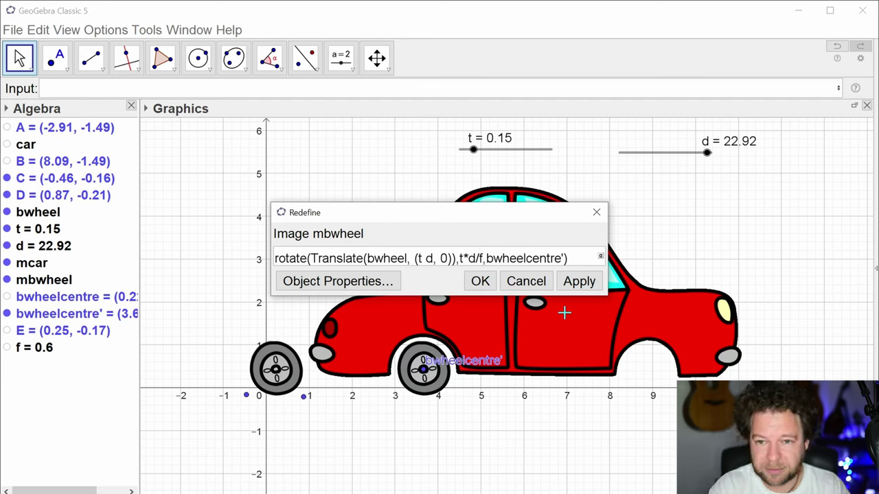
{"action": "type", "text": "-"}
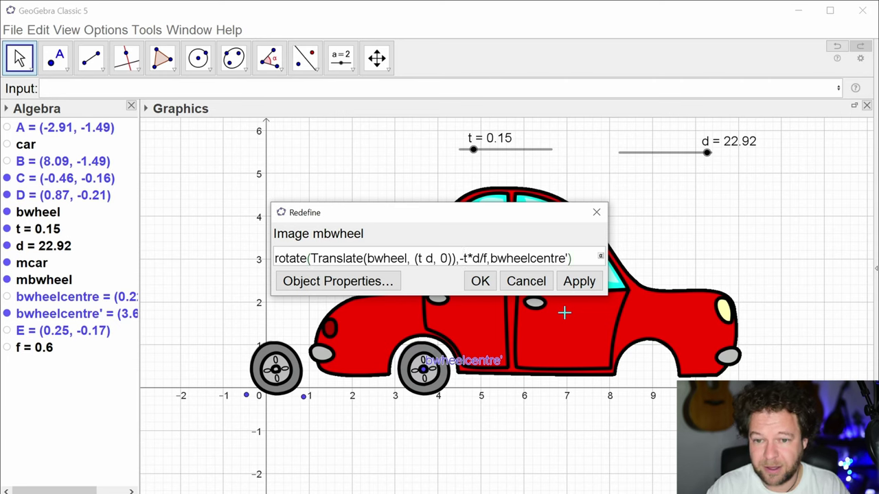
{"action": "key", "text": "Return"}
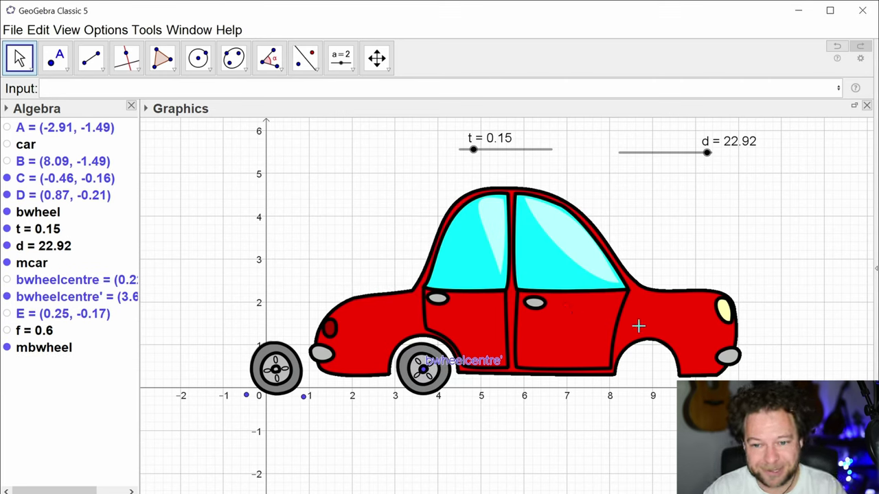
Step: Test the rolling rear wheel with slider t and turn off the axes and grid
{"action": "left_click_drag", "start_coordinate": [475, 149], "coordinate": [474, 206]}
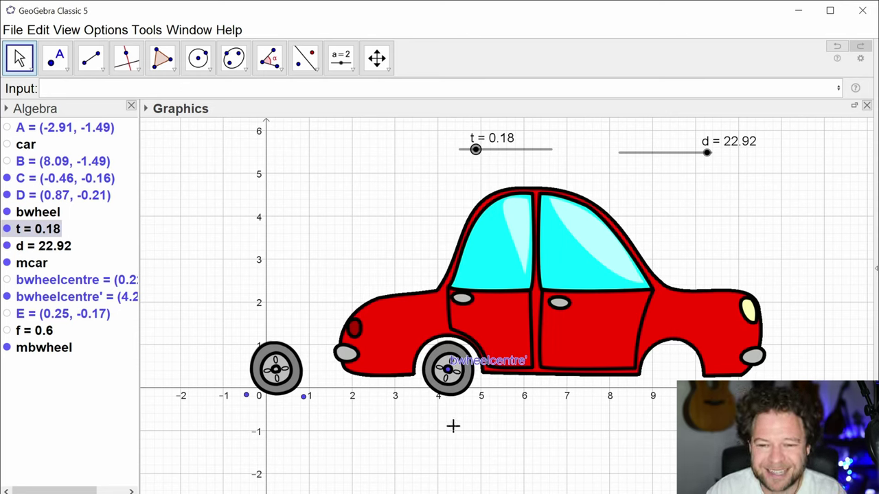
{"action": "left_click", "coordinate": [163, 157]}
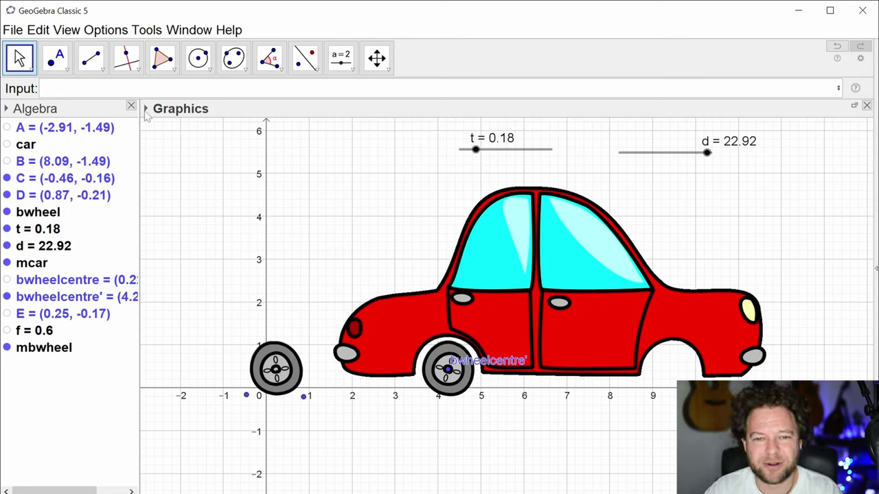
{"action": "left_click", "coordinate": [146, 109]}
{"action": "left_click", "coordinate": [149, 125]}
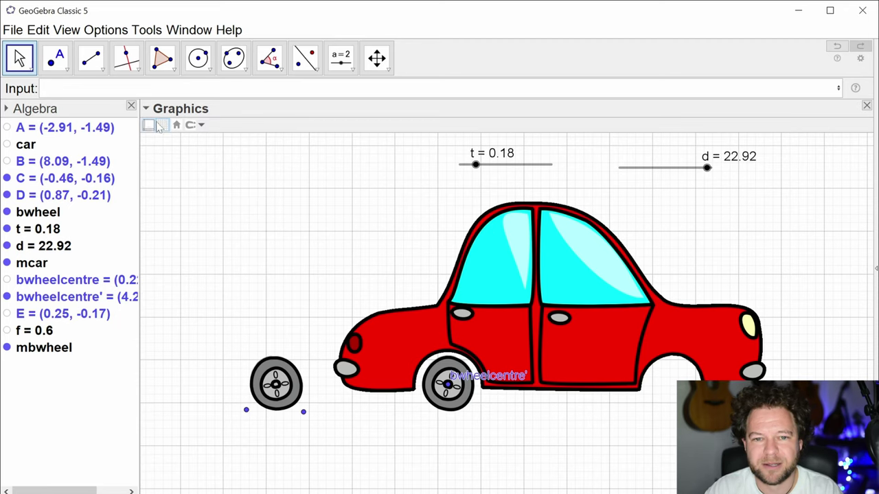
{"action": "left_click", "coordinate": [162, 125]}
{"action": "left_click", "coordinate": [162, 125]}
{"action": "left_click", "coordinate": [162, 125]}
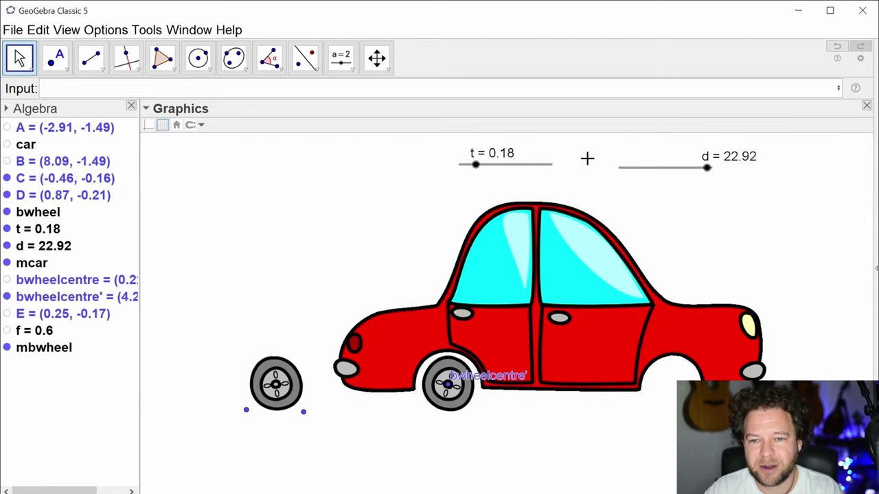
{"action": "mouse_move", "coordinate": [476, 164]}
{"action": "left_mouse_down"}
{"action": "mouse_move", "coordinate": [487, 165]}
{"action": "mouse_move", "coordinate": [474, 166]}
{"action": "left_mouse_up"}
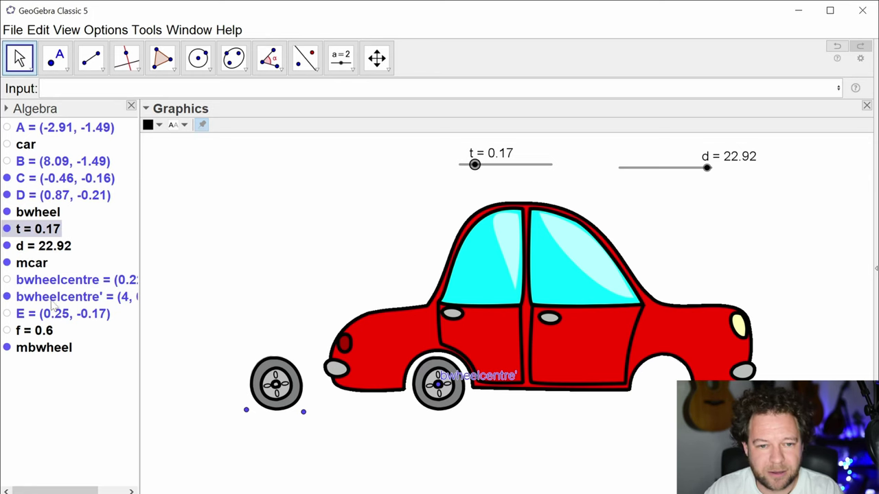
Step: Hide bwheelcentre', points D and C, and the stationary back wheel bwheel
{"action": "left_click", "coordinate": [6, 298]}
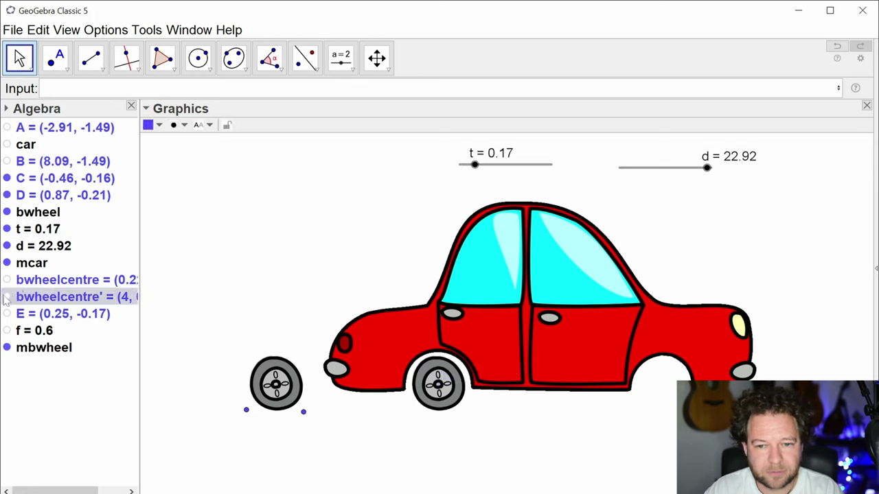
{"action": "left_click", "coordinate": [7, 195]}
{"action": "left_click", "coordinate": [7, 178]}
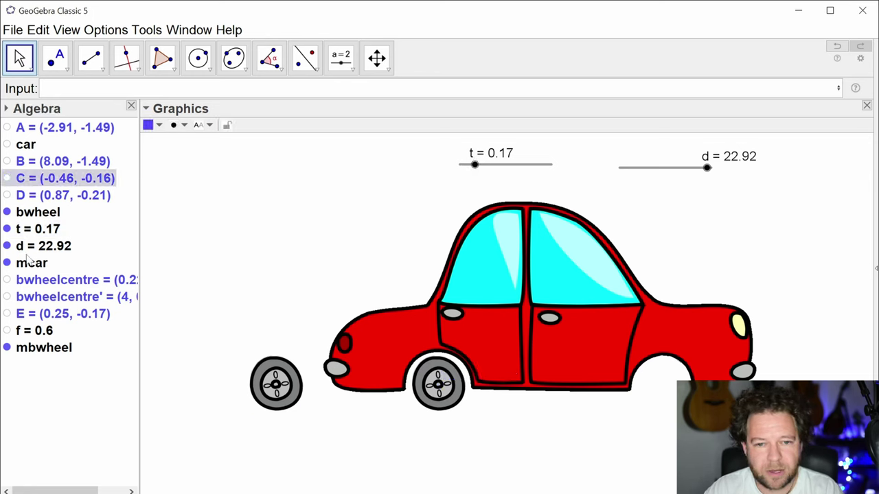
{"action": "left_click", "coordinate": [7, 212]}
{"action": "left_click_drag", "start_coordinate": [474, 168], "coordinate": [450, 215]}
Step: Turn the axes back on, reframe the car, and set t to 0.58
{"action": "scroll", "coordinate": [618, 284], "scroll_direction": "down", "scroll_amount": 4}
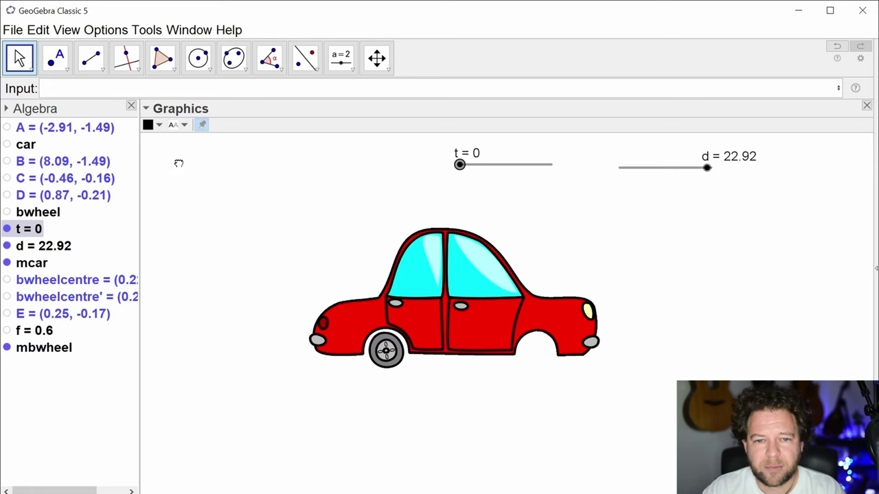
{"action": "left_click", "coordinate": [178, 163]}
{"action": "left_click", "coordinate": [147, 124]}
{"action": "scroll", "coordinate": [562, 241], "scroll_direction": "up", "scroll_amount": 2}
{"action": "left_click_drag", "start_coordinate": [562, 240], "coordinate": [529, 253]}
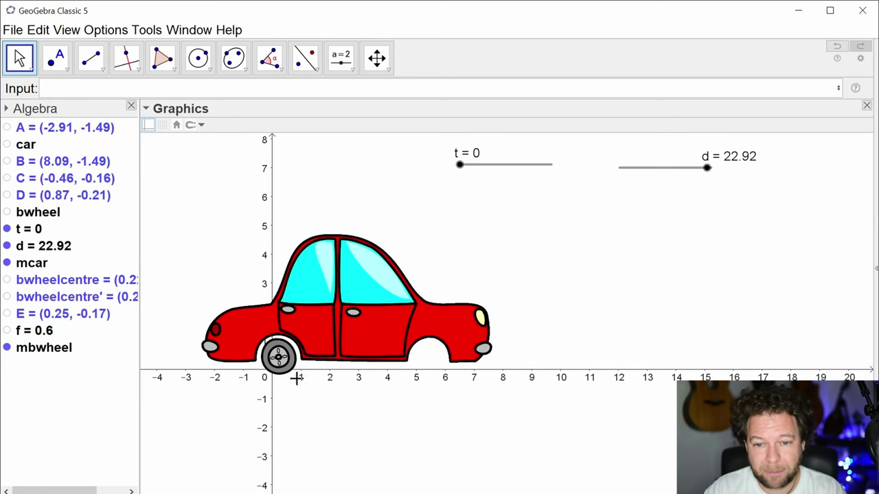
{"action": "scroll", "coordinate": [435, 405], "scroll_direction": "up", "scroll_amount": 3}
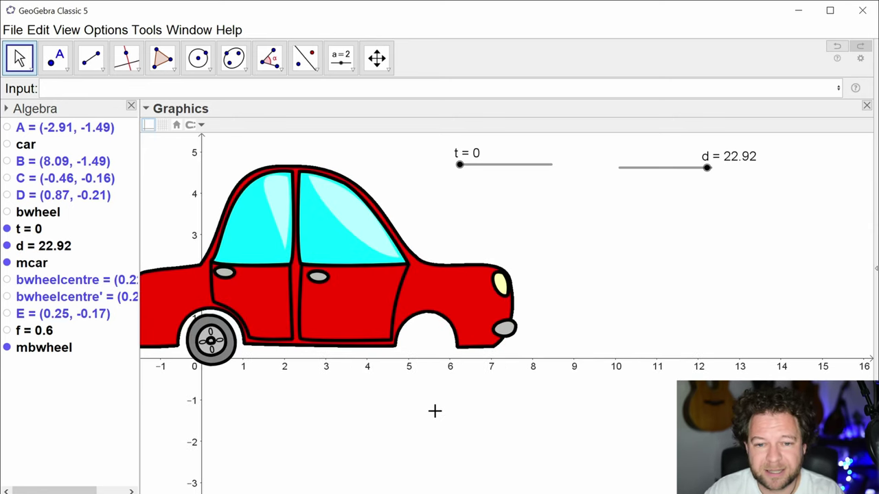
{"action": "left_click_drag", "start_coordinate": [410, 417], "coordinate": [452, 445]}
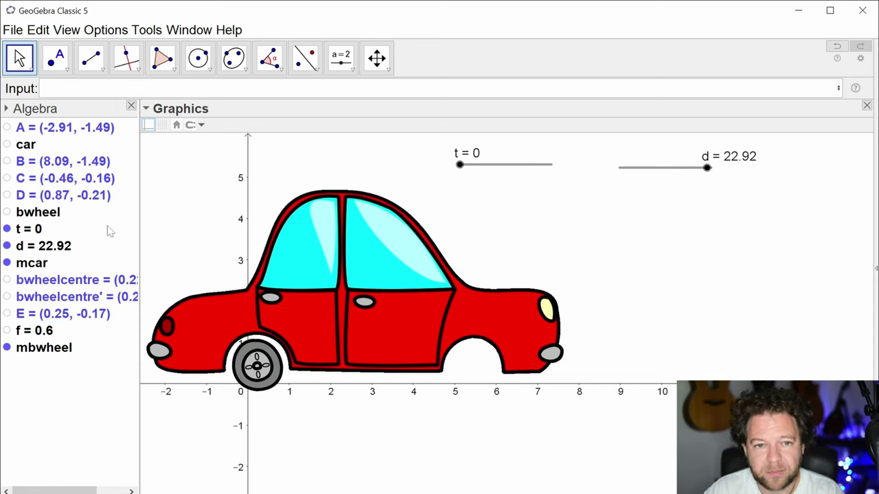
{"action": "left_click_drag", "start_coordinate": [460, 173], "coordinate": [514, 176]}
Step: Show the original car and bwheelcentre, then place point F in the front wheel arch
{"action": "left_click", "coordinate": [7, 145]}
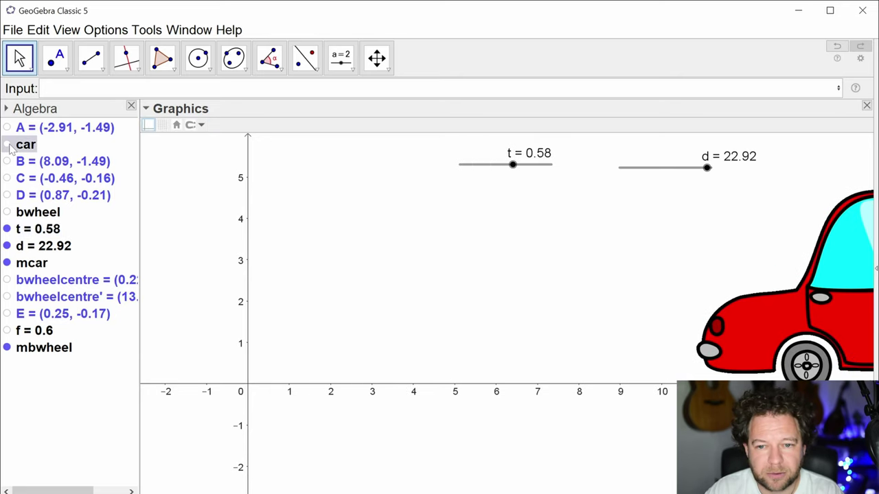
{"action": "left_click", "coordinate": [7, 280]}
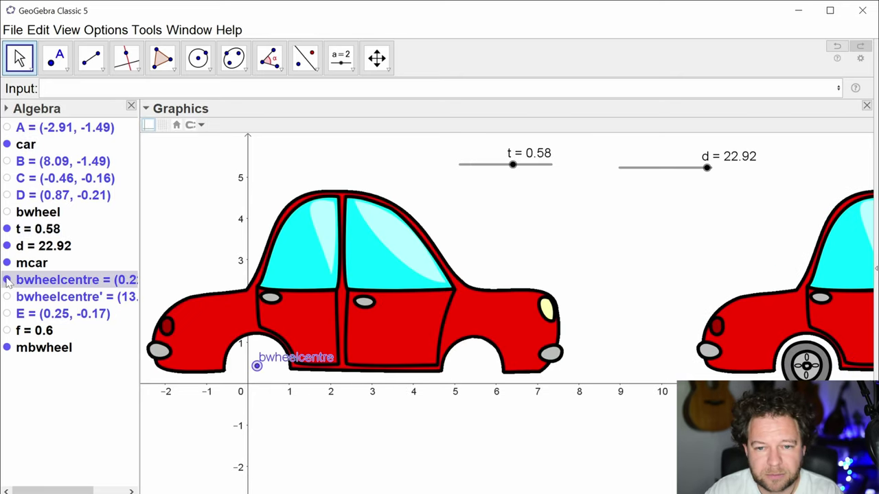
{"action": "left_click", "coordinate": [56, 59]}
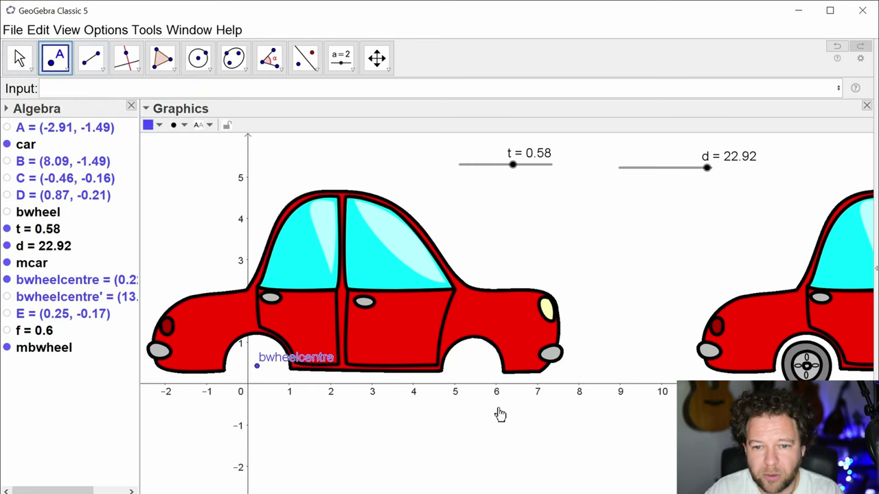
{"action": "left_click", "coordinate": [472, 370]}
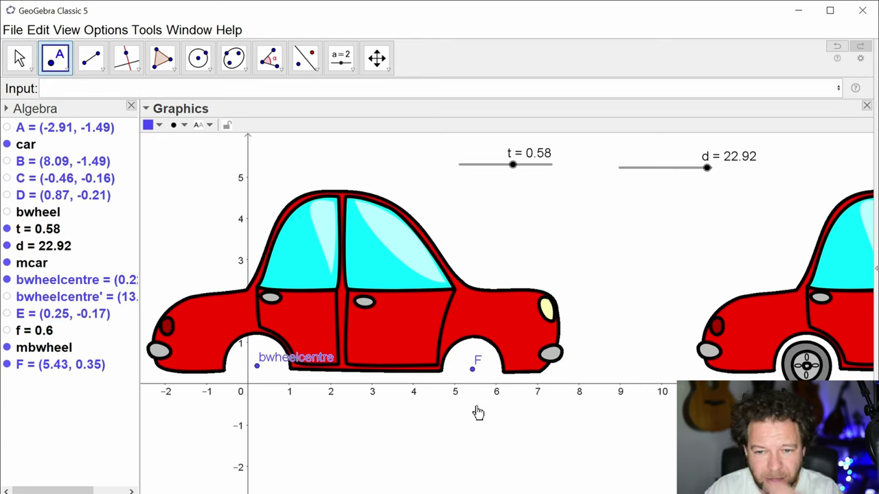
{"action": "key", "text": "Escape"}
{"action": "left_click", "coordinate": [472, 370]}
{"action": "left_click_drag", "start_coordinate": [472, 371], "coordinate": [473, 372]}
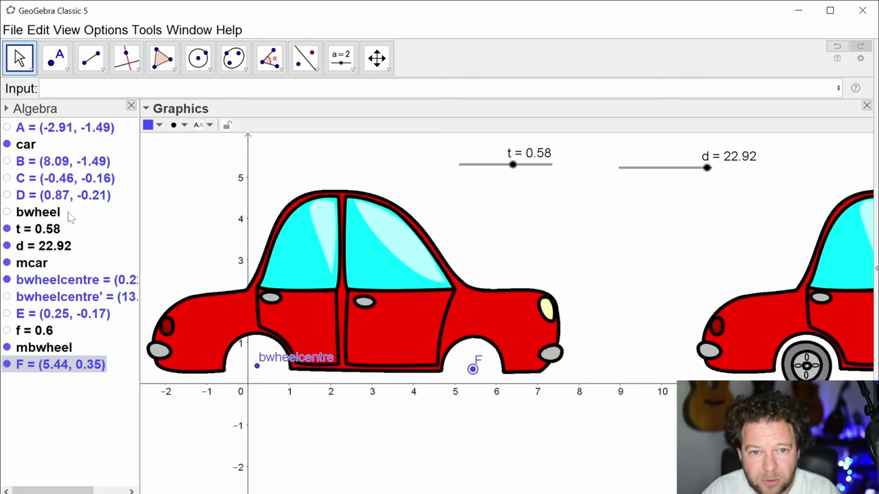
Step: Rename point F to fwheelcentre and lower t to 0.54
{"action": "right_click", "coordinate": [58, 365]}
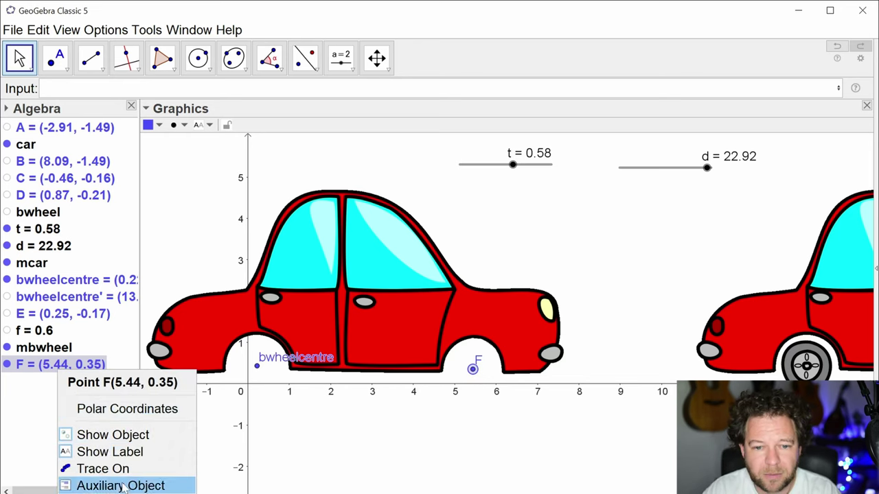
{"action": "left_click", "coordinate": [75, 491]}
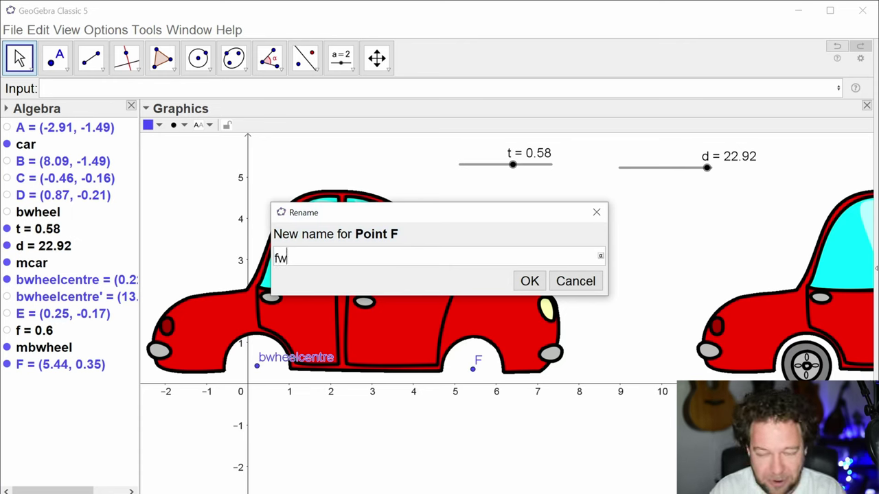
{"action": "type", "text": "fwheelcentre"}
{"action": "key", "text": "Return"}
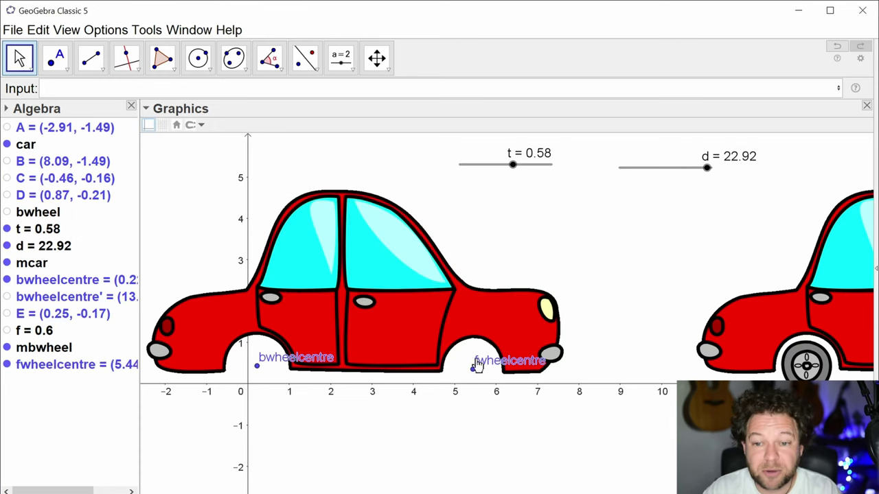
{"action": "mouse_move", "coordinate": [513, 165]}
{"action": "left_mouse_down"}
{"action": "mouse_move", "coordinate": [520, 170]}
{"action": "mouse_move", "coordinate": [509, 165]}
{"action": "left_mouse_up"}
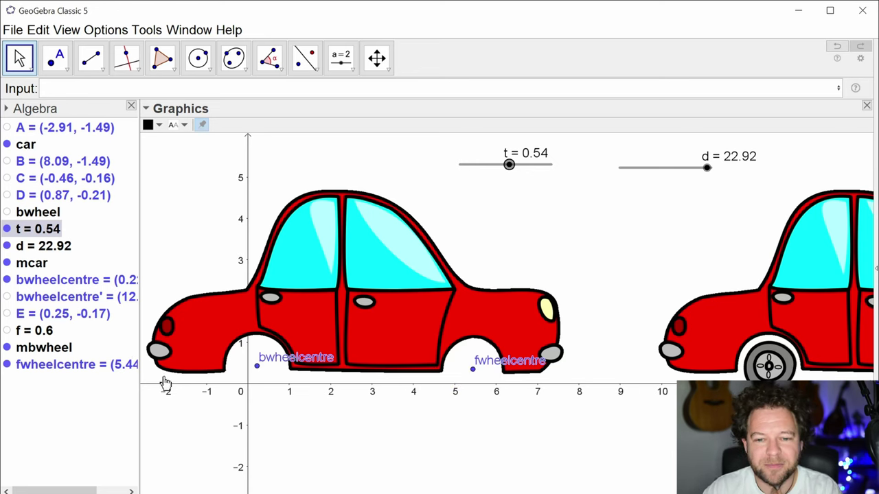
Step: Create vector u = Vector(bwheelcentre, fwheelcentre) and hide it from the graphics
{"action": "left_click", "coordinate": [102, 72]}
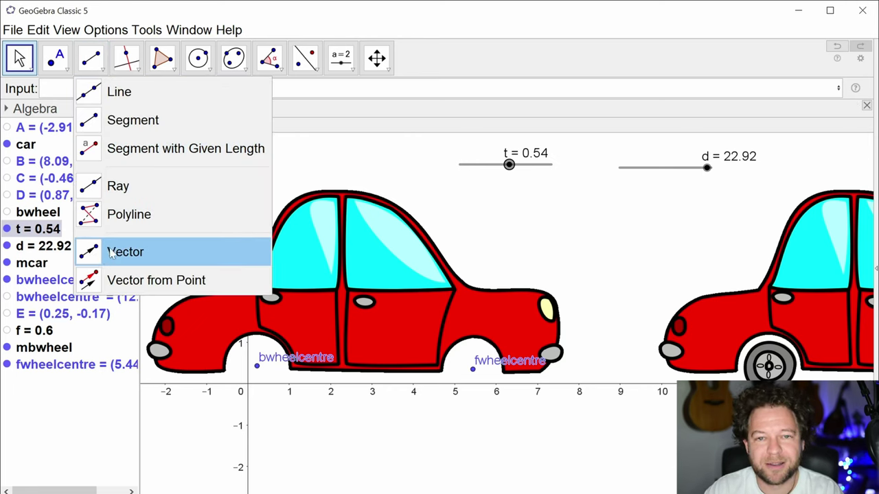
{"action": "key", "text": "Escape"}
{"action": "type", "text": "v"}
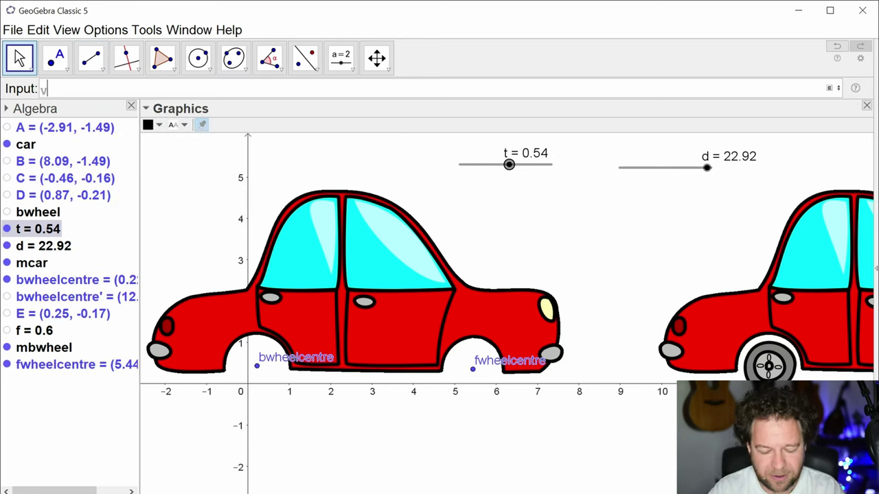
{"action": "type", "text": "ec"}
{"action": "key", "text": "Return"}
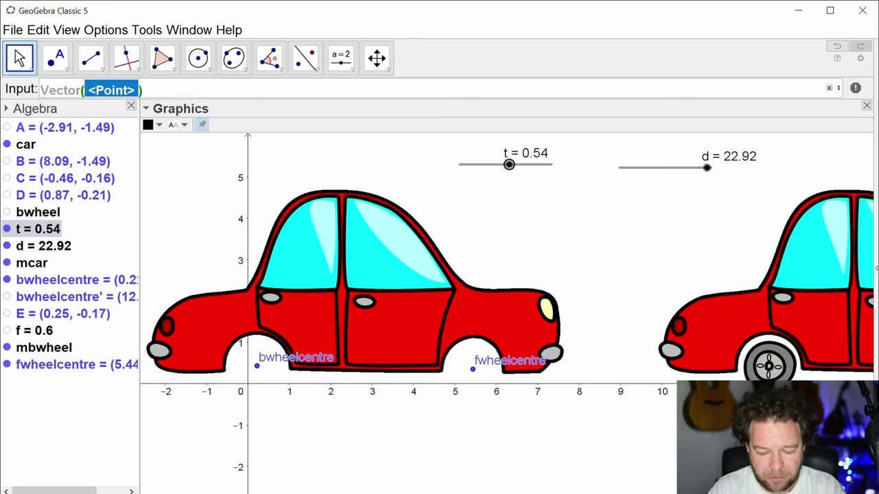
{"action": "type", "text": "bwheelc"}
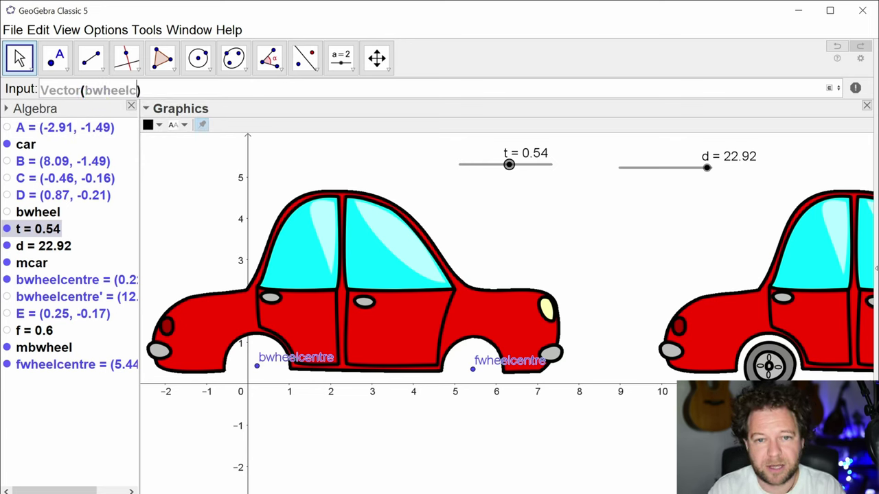
{"action": "type", "text": "entre, fwhe"}
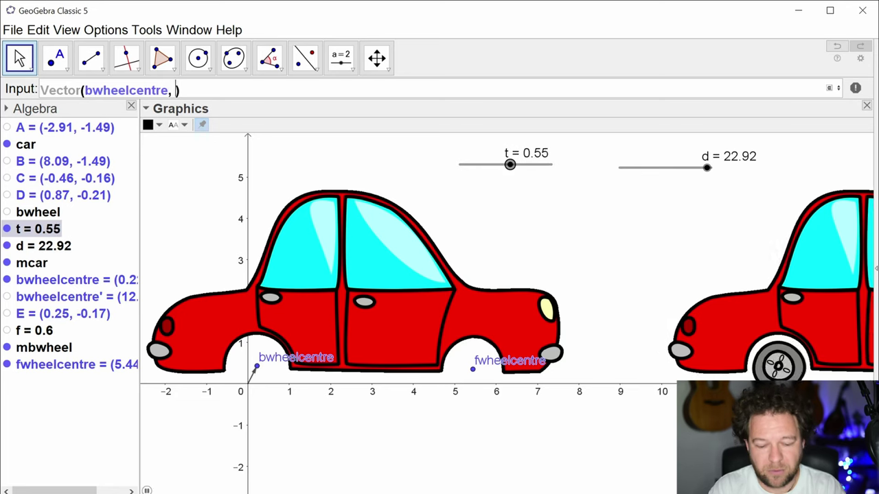
{"action": "type", "text": "elcentr"}
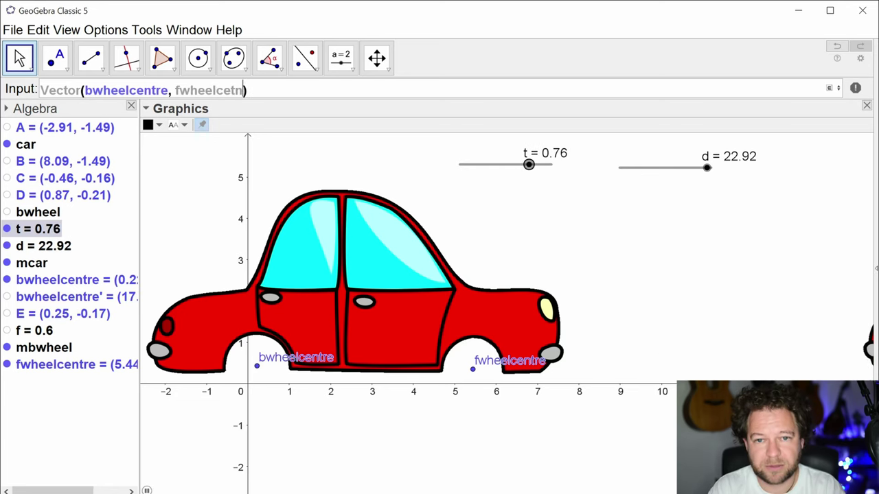
{"action": "type", "text": "e"}
{"action": "key", "text": "Return"}
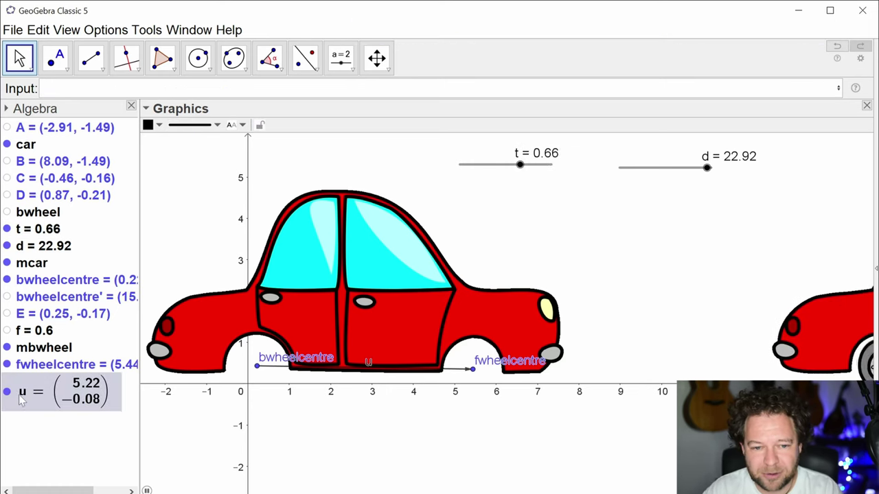
{"action": "key", "text": "ctrl+g"}
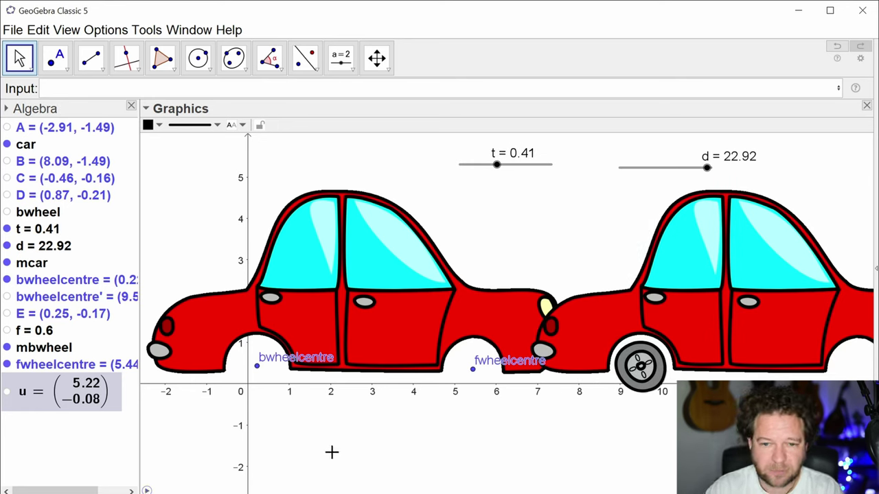
{"action": "left_click_drag", "start_coordinate": [496, 166], "coordinate": [508, 170]}
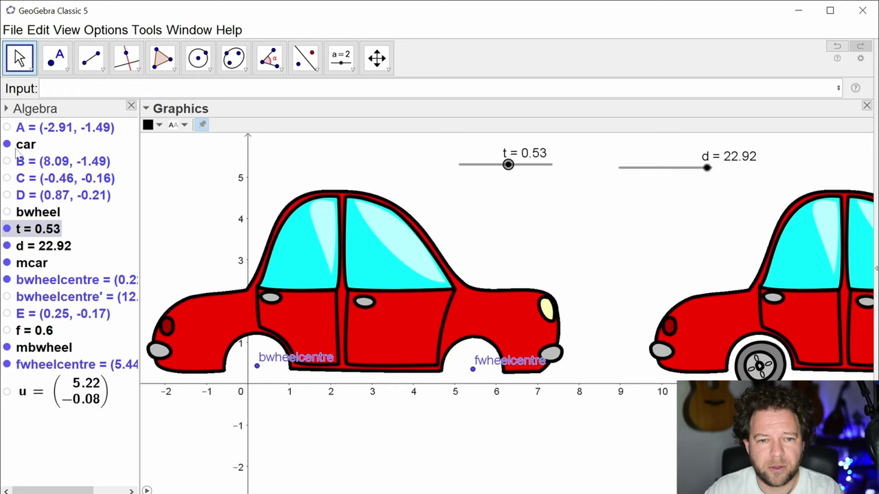
Step: Hide the original car, fwheelcentre and bwheelcentre, and set t to 0
{"action": "left_click", "coordinate": [7, 144]}
{"action": "left_click", "coordinate": [7, 364]}
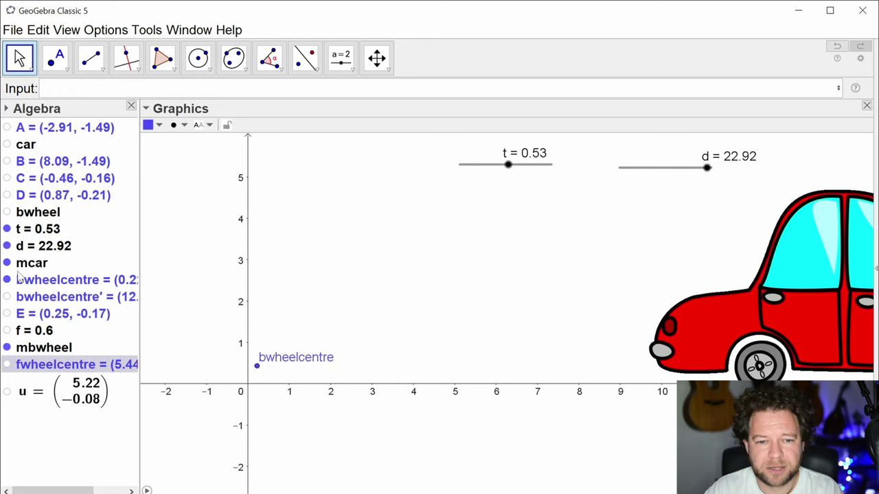
{"action": "left_click", "coordinate": [7, 280]}
{"action": "left_click", "coordinate": [508, 166]}
{"action": "left_click_drag", "start_coordinate": [510, 170], "coordinate": [451, 172]}
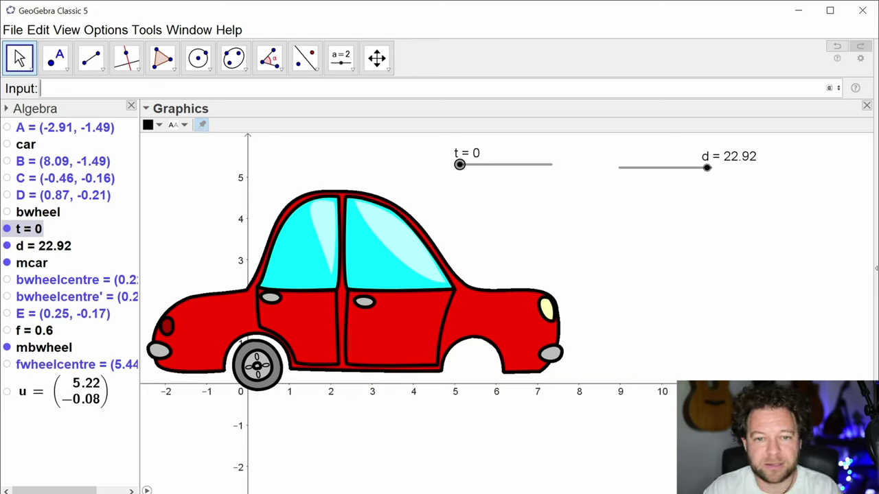
Step: Create the front wheel mbwheel' with Translate(mbwheel, u) and test it with t
{"action": "type", "text": "tran"}
{"action": "key", "text": "Return"}
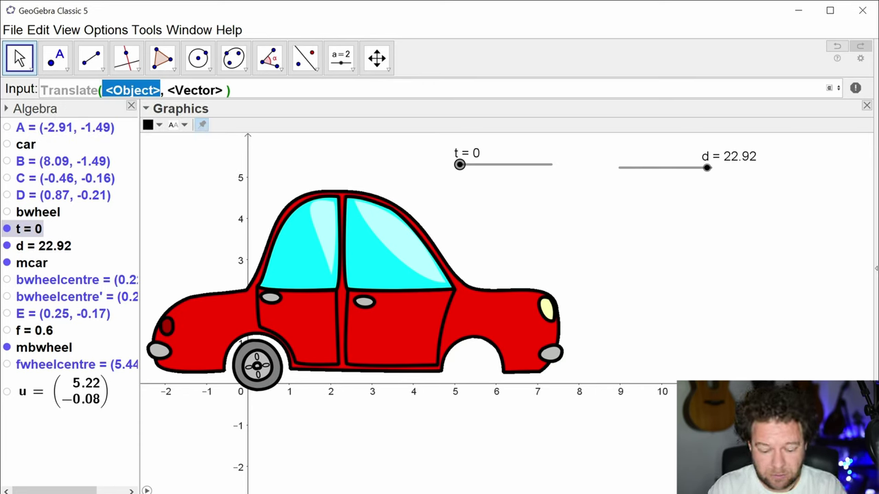
{"action": "type", "text": "mbwheel"}
{"action": "key", "text": "Tab"}
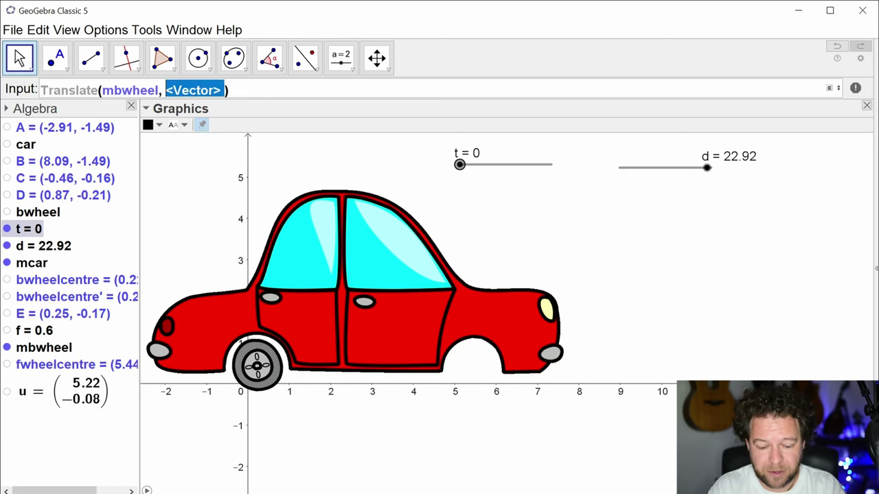
{"action": "type", "text": "u"}
{"action": "key", "text": "Return"}
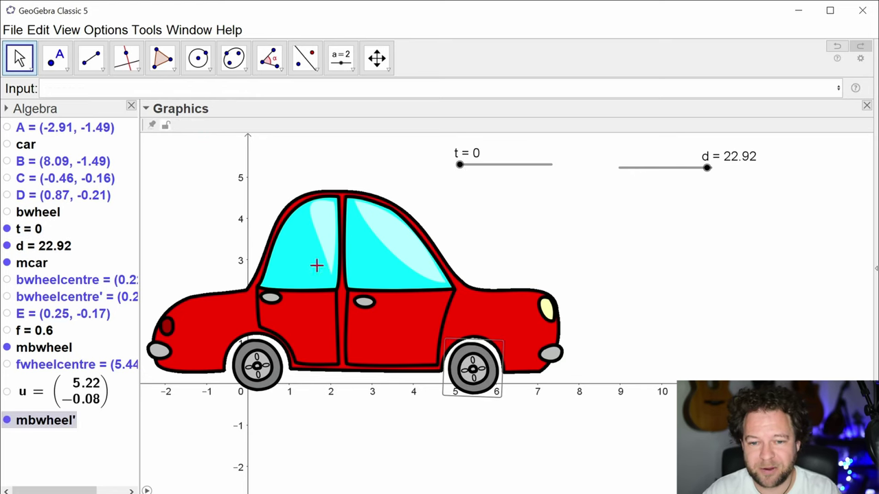
{"action": "mouse_move", "coordinate": [463, 169]}
{"action": "left_mouse_down"}
{"action": "mouse_move", "coordinate": [495, 173]}
{"action": "mouse_move", "coordinate": [460, 167]}
{"action": "left_mouse_up"}
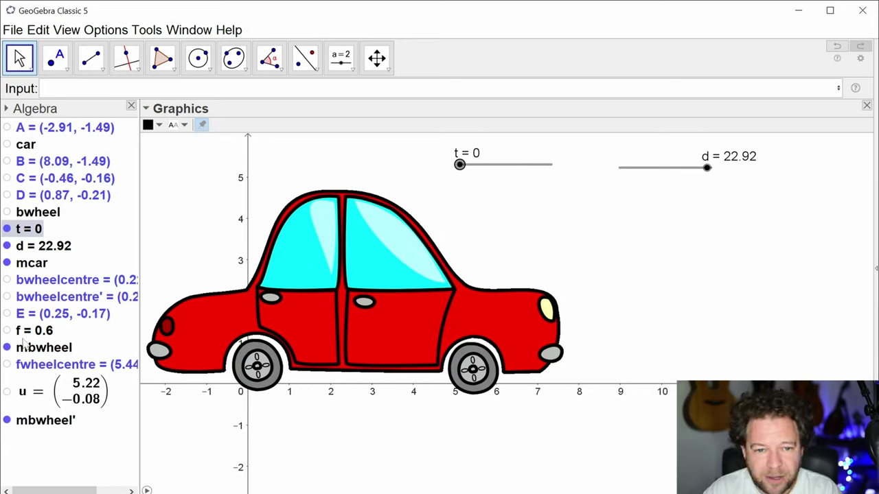
Step: Drag fwheelcentre upward until u reads (5.23, 0.2) and the front wheel fits its arch
{"action": "left_click", "coordinate": [11, 369]}
{"action": "left_click_drag", "start_coordinate": [471, 367], "coordinate": [475, 372]}
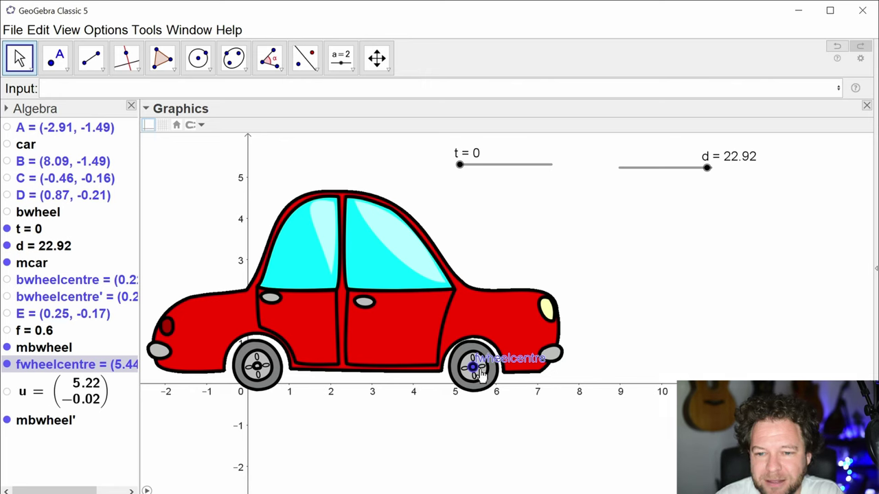
{"action": "left_click_drag", "start_coordinate": [473, 368], "coordinate": [472, 354]}
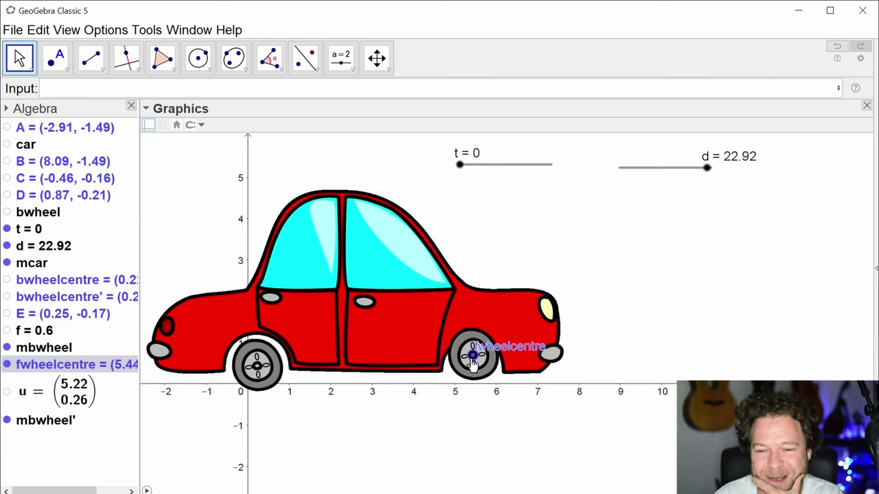
{"action": "left_click_drag", "start_coordinate": [474, 359], "coordinate": [475, 361]}
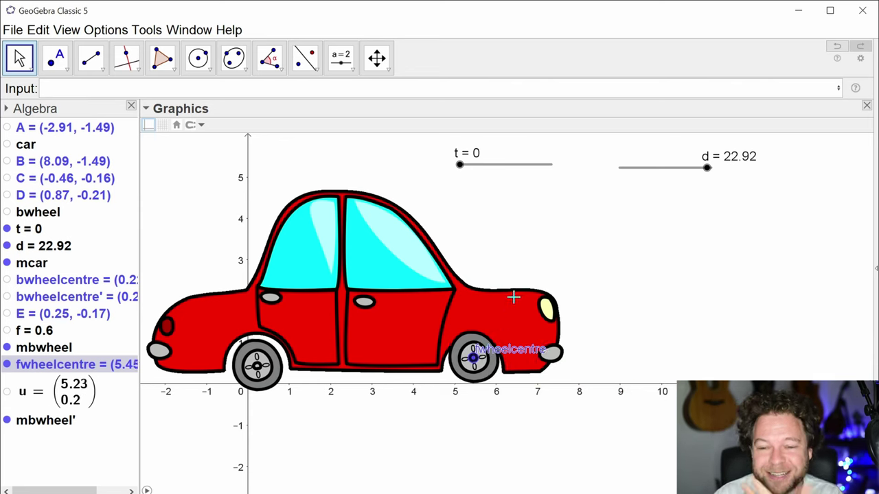
{"action": "left_click", "coordinate": [384, 279]}
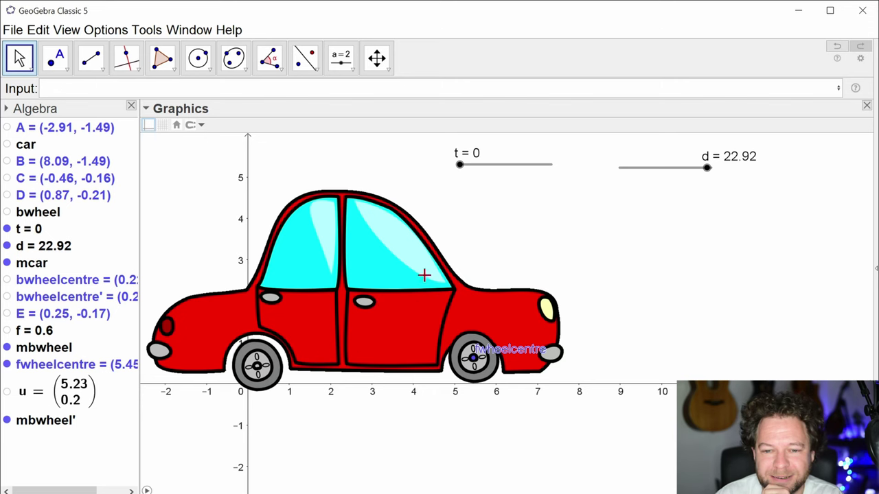
Step: Set the moving car image mcar's layer to 3 in its Object Properties
{"action": "right_click", "coordinate": [24, 264]}
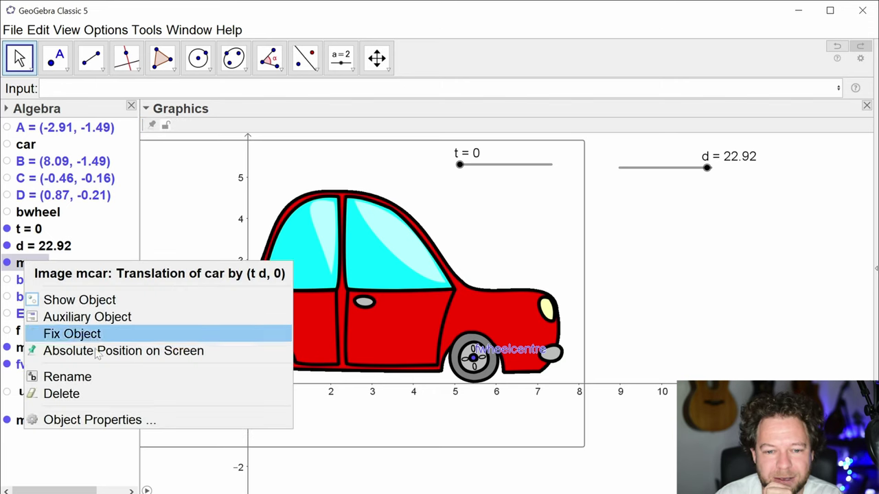
{"action": "left_click", "coordinate": [99, 418]}
{"action": "left_click", "coordinate": [327, 368]}
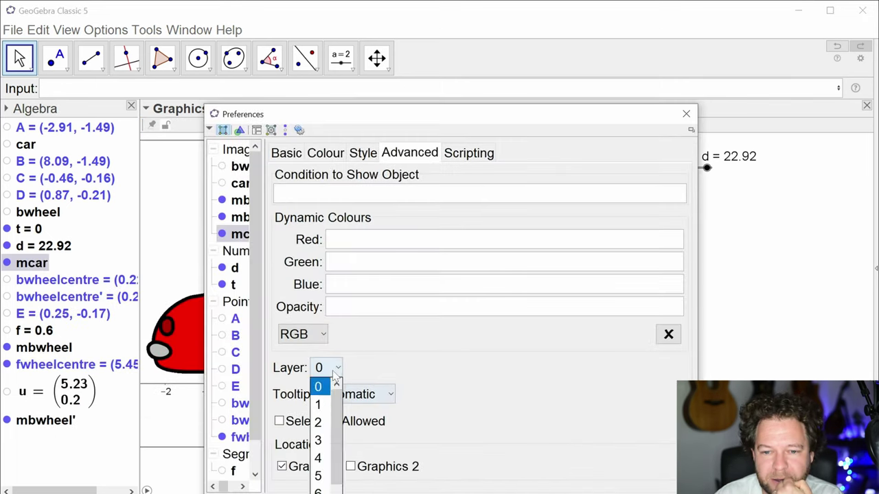
{"action": "left_click", "coordinate": [319, 439]}
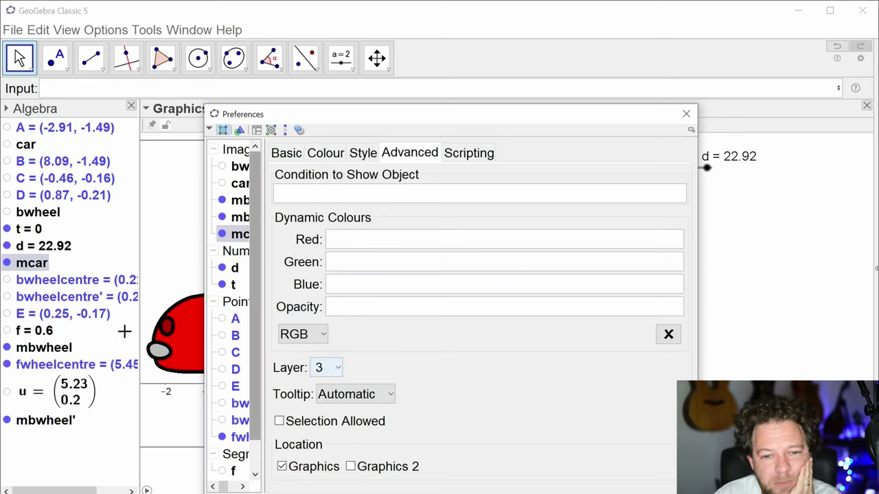
{"action": "left_click", "coordinate": [686, 116]}
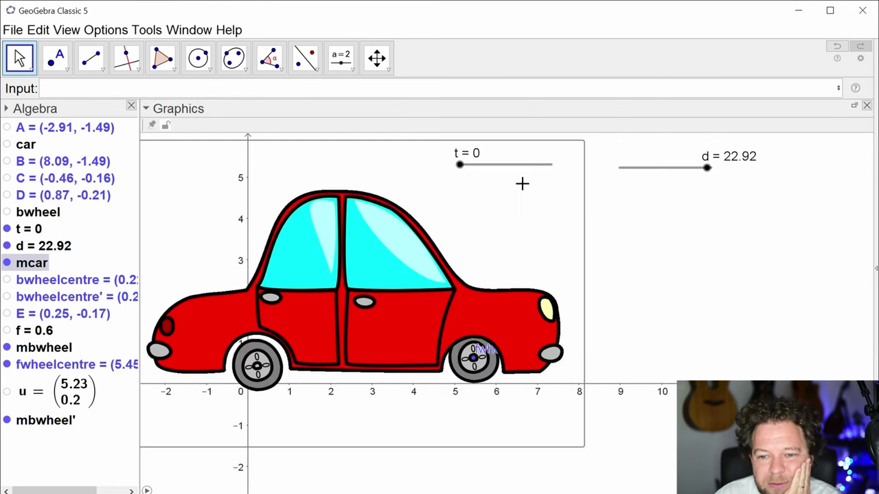
{"action": "left_click", "coordinate": [9, 371]}
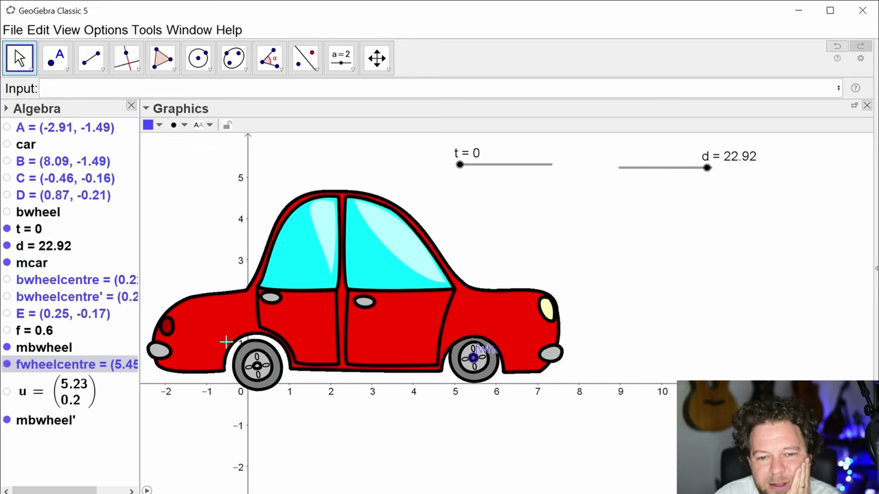
Step: Show bwheelcentre, drag it away and back to test, and adjust fwheelcentre so u reads (5.23, 0)
{"action": "left_click", "coordinate": [7, 280]}
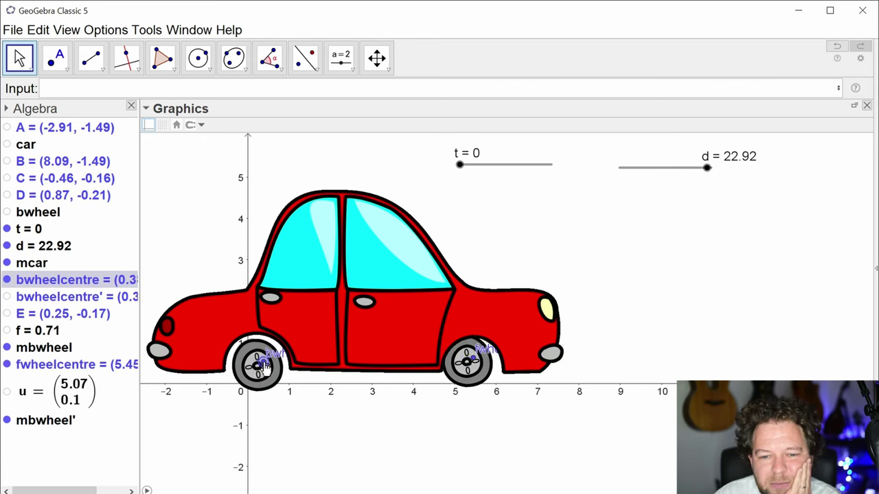
{"action": "left_click_drag", "start_coordinate": [261, 366], "coordinate": [177, 410]}
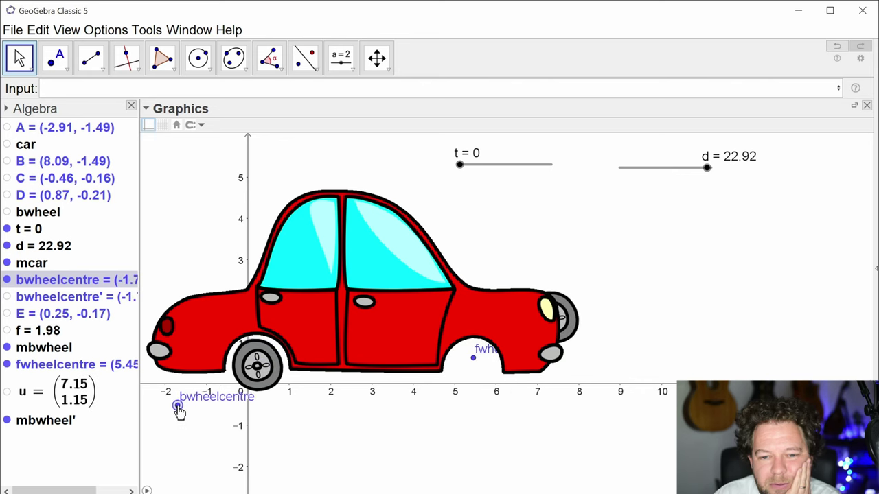
{"action": "left_click_drag", "start_coordinate": [216, 406], "coordinate": [258, 381]}
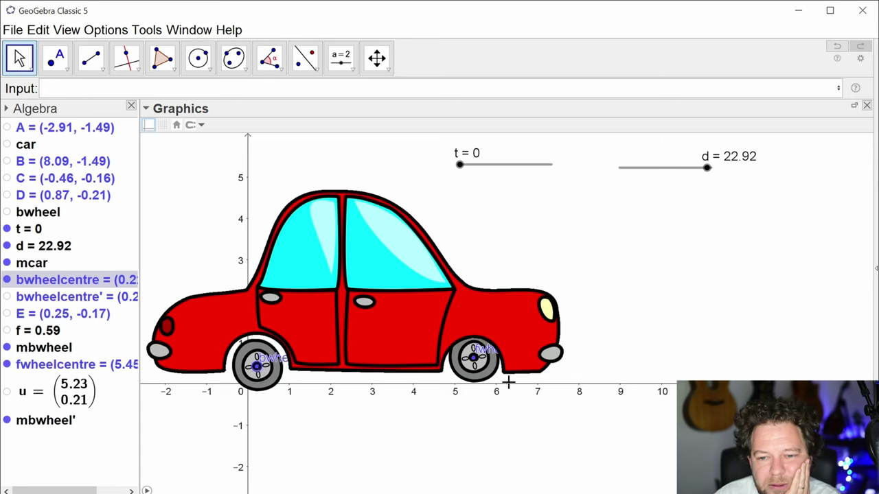
{"action": "left_click_drag", "start_coordinate": [473, 362], "coordinate": [477, 373]}
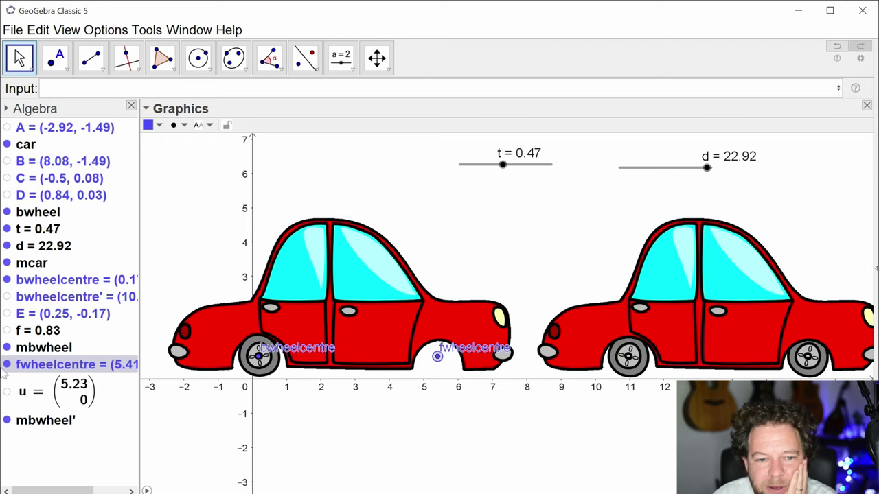
Step: Hide bwheelcentre and the original car, set t to 0, and zoom out to fit the path
{"action": "left_click", "coordinate": [6, 279]}
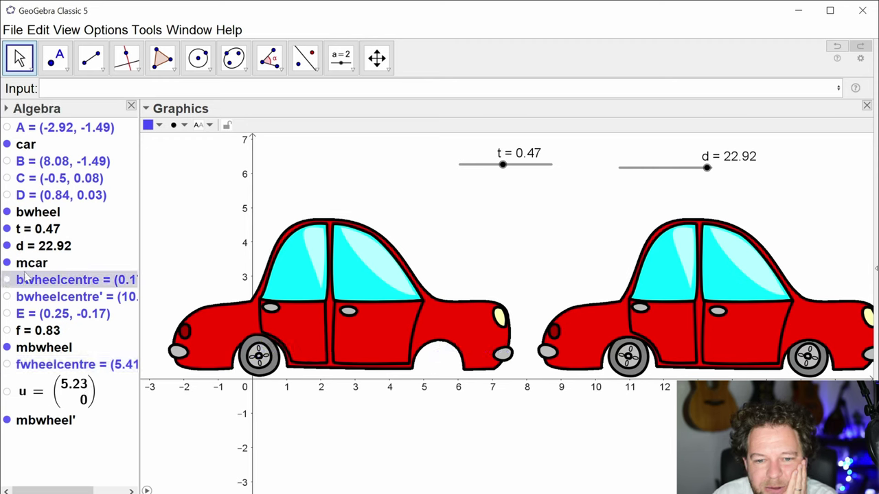
{"action": "left_click", "coordinate": [7, 144]}
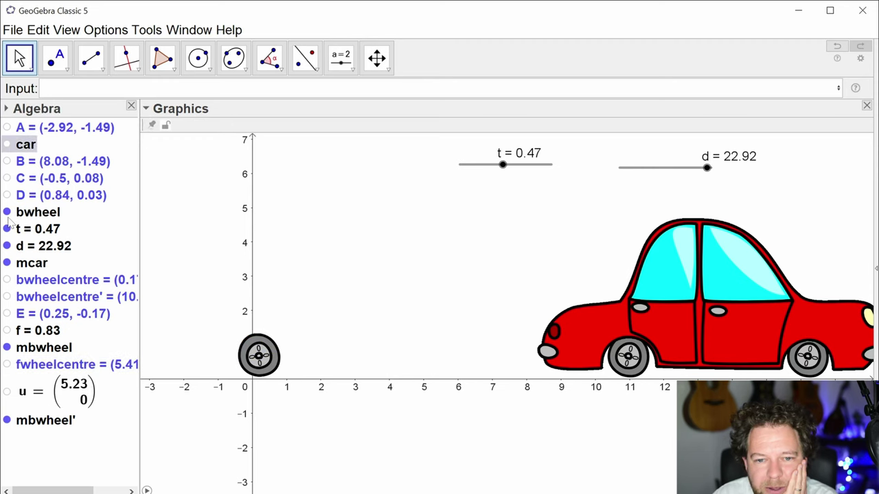
{"action": "left_click_drag", "start_coordinate": [515, 170], "coordinate": [449, 178]}
{"action": "scroll", "coordinate": [515, 202], "scroll_direction": "down", "scroll_amount": 5}
{"action": "left_click_drag", "start_coordinate": [574, 254], "coordinate": [418, 273]}
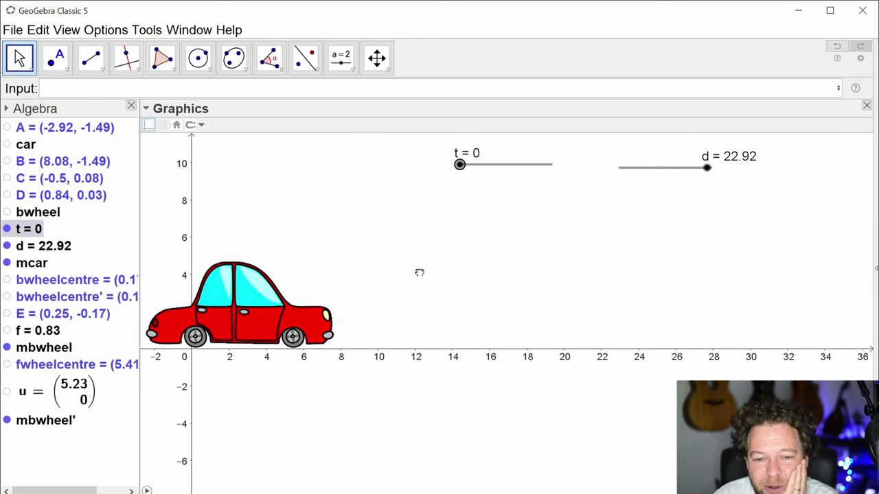
Step: Animate slider t, then drag it back to 0
{"action": "right_click", "coordinate": [464, 176]}
{"action": "left_click", "coordinate": [498, 223]}
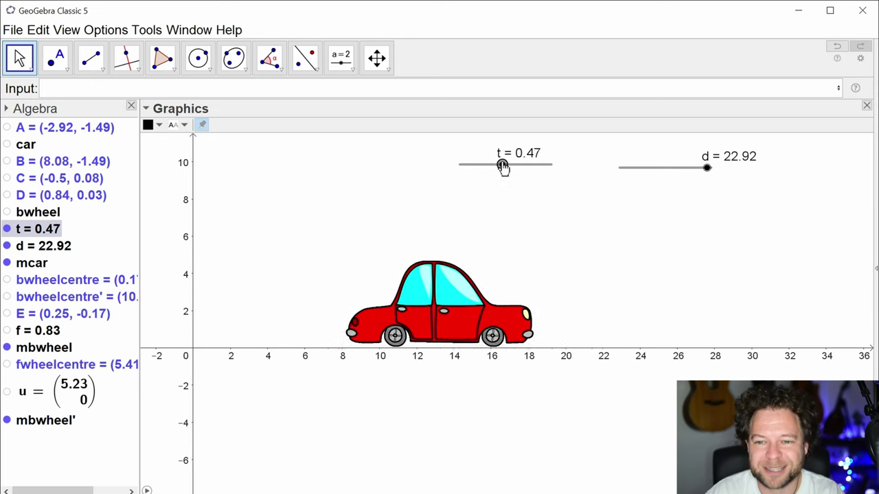
{"action": "left_click_drag", "start_coordinate": [487, 166], "coordinate": [457, 167]}
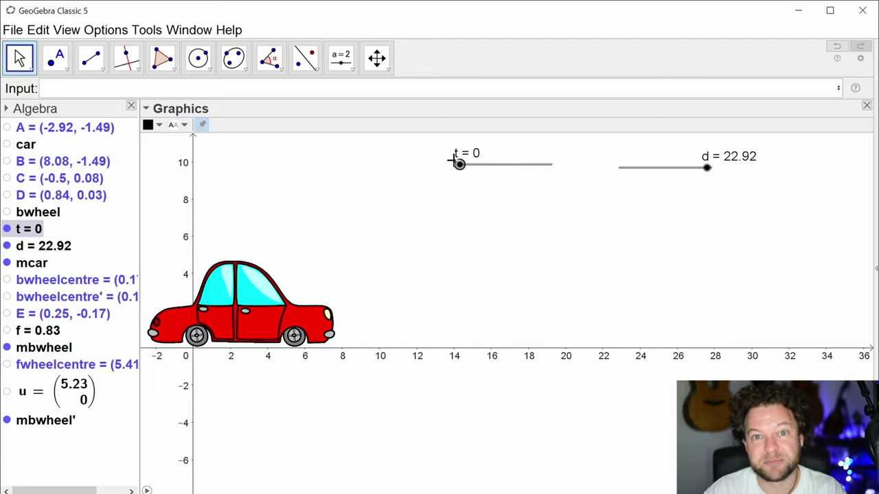
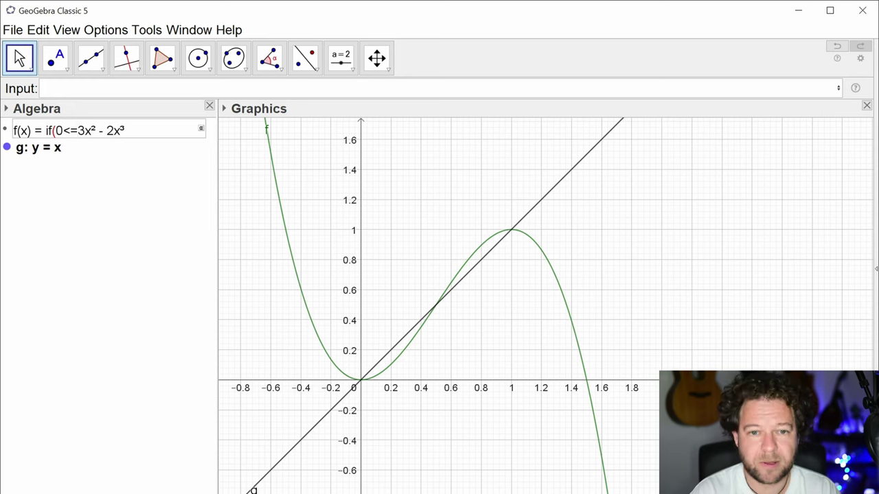
Step: Redefine f as 3x²−2x³ on 0≤x≤1, 0 for x<0, 1 for x>1, and widen the Algebra view
{"action": "type", "text": "x<=1"}
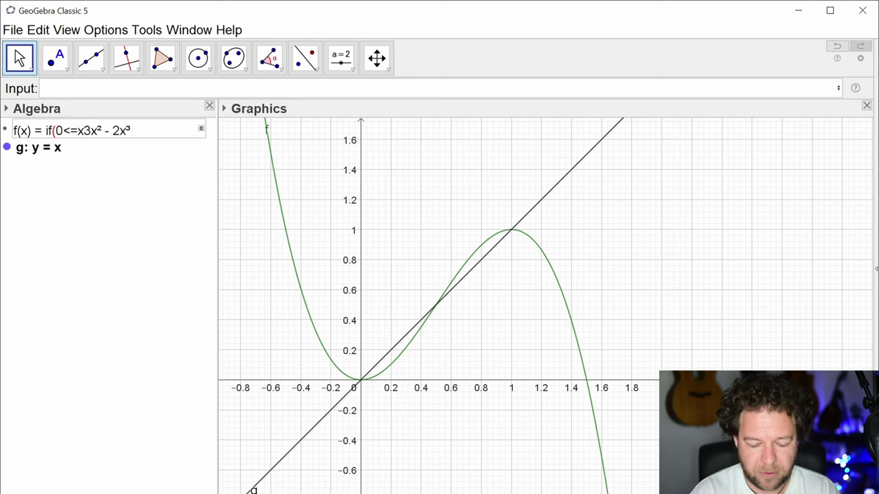
{"action": "type", "text": ","}
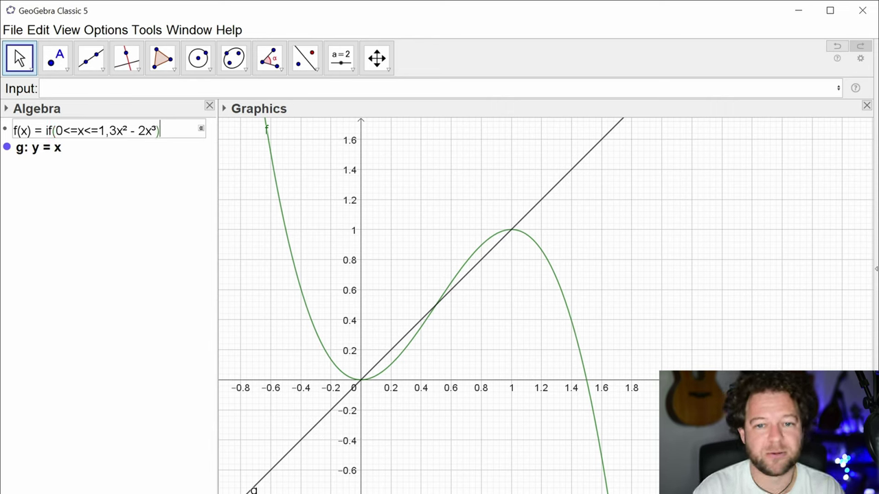
{"action": "key", "text": "Return"}
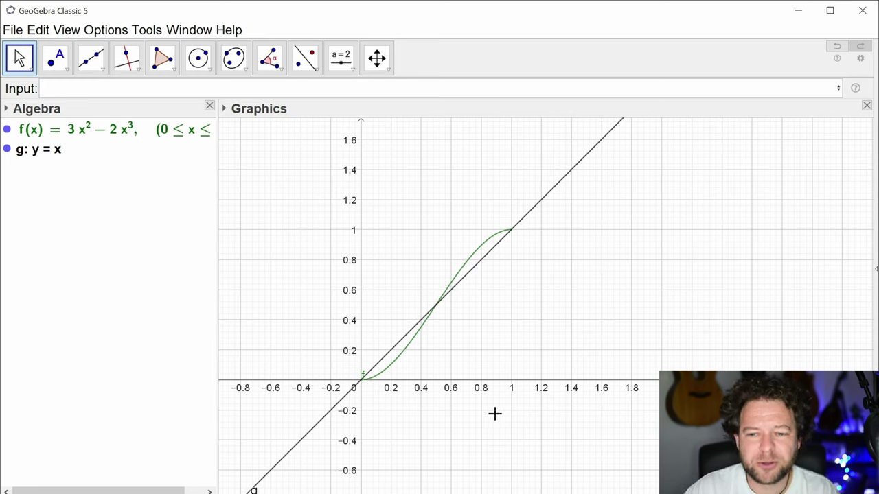
{"action": "double_click", "coordinate": [138, 129]}
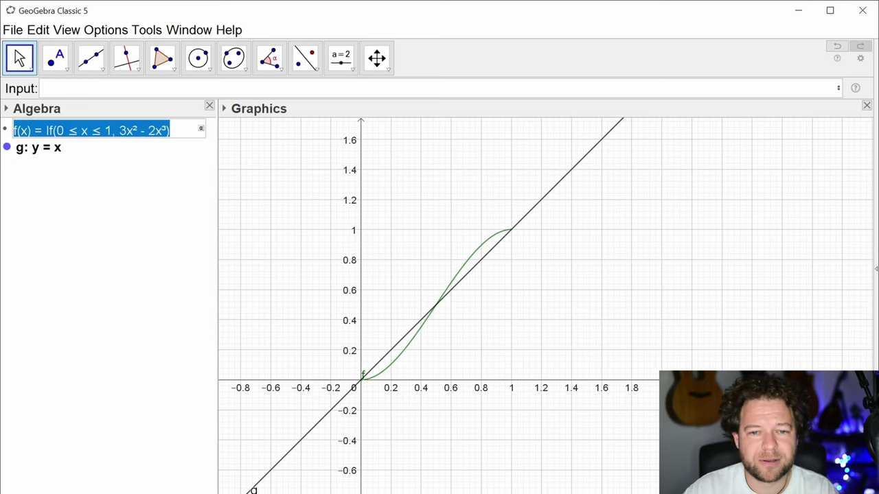
{"action": "left_click", "coordinate": [137, 130]}
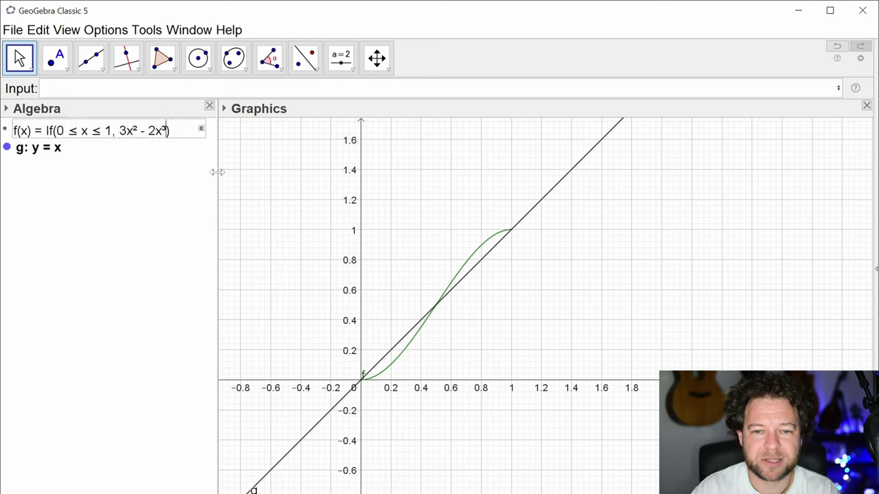
{"action": "type", "text": ",if("}
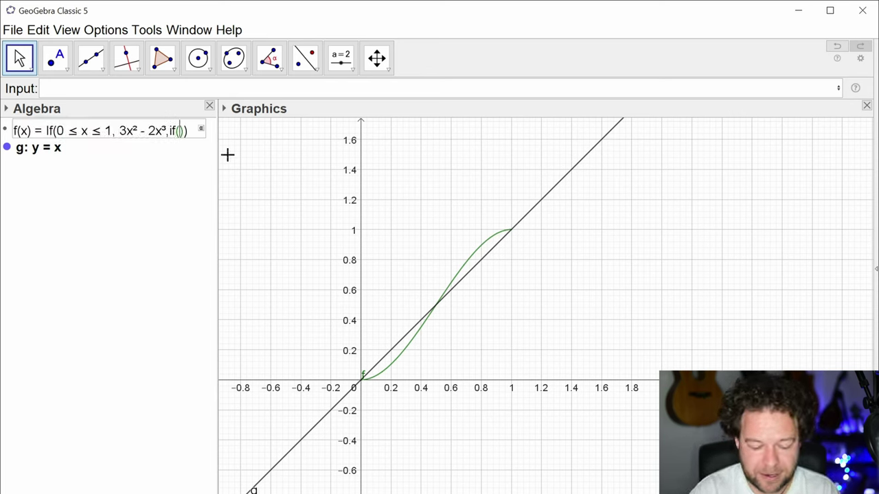
{"action": "type", "text": "x<0,"}
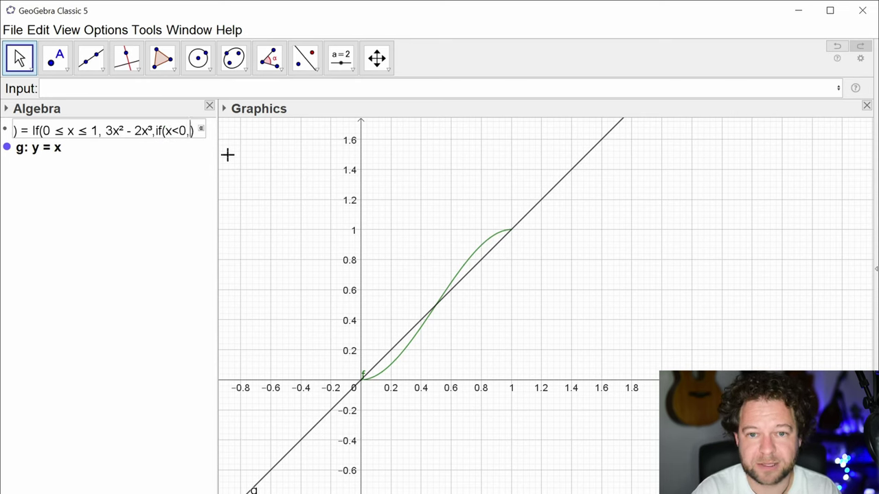
{"action": "type", "text": "1"}
{"action": "key", "text": "BackSpace"}
{"action": "type", "text": "0,"}
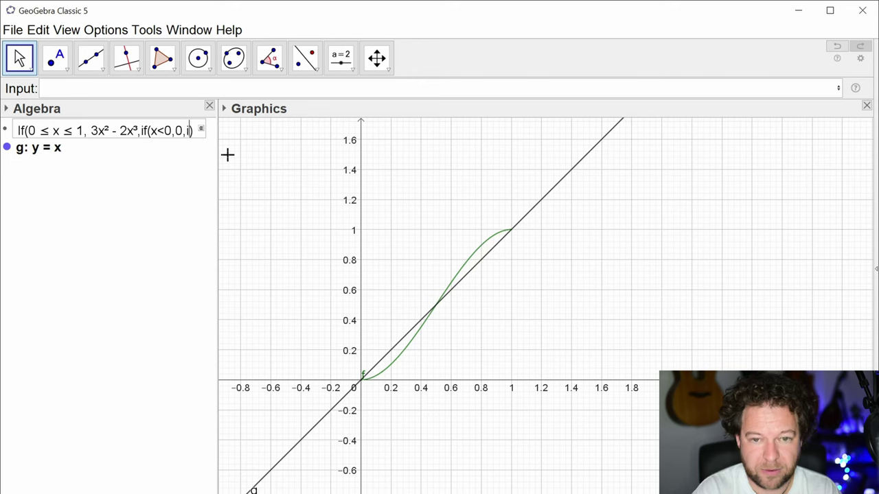
{"action": "type", "text": "if(x>1,1"}
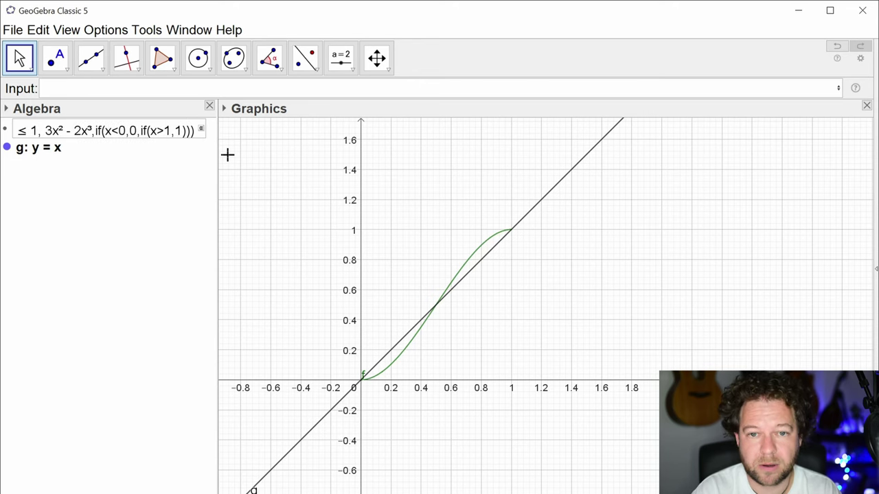
{"action": "key", "text": "Return"}
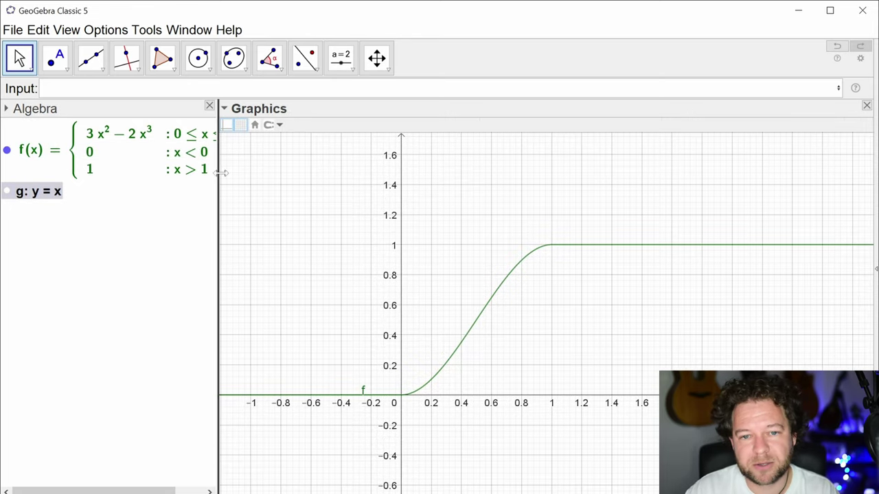
{"action": "left_click_drag", "start_coordinate": [216, 172], "coordinate": [263, 180]}
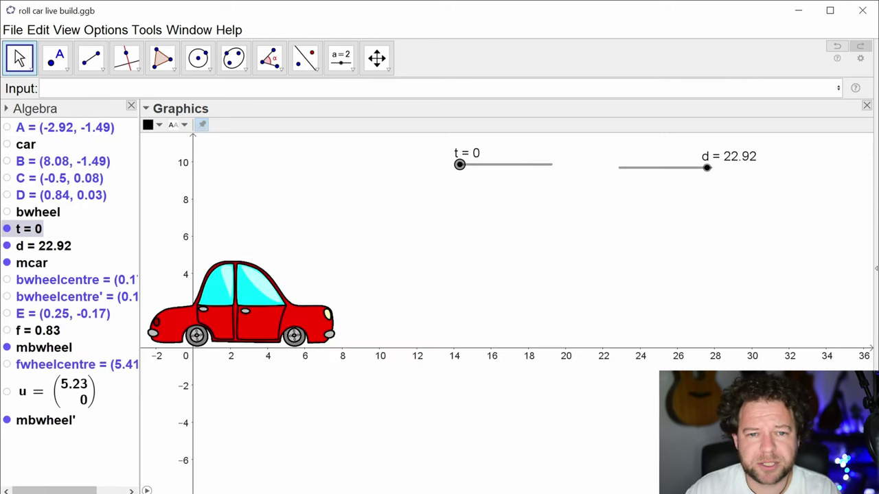
Step: Create the function smst(x)=3x^2-2x^3 and hide its graph
{"action": "type", "text": "s"}
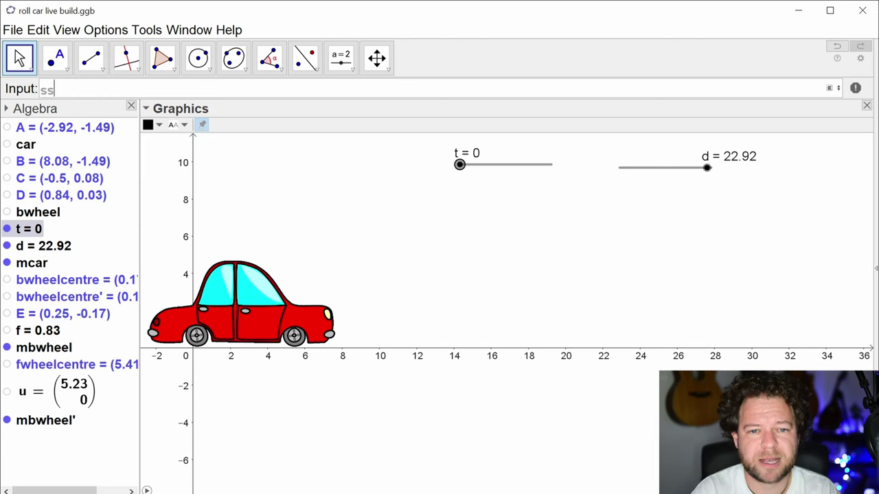
{"action": "type", "text": "mst"}
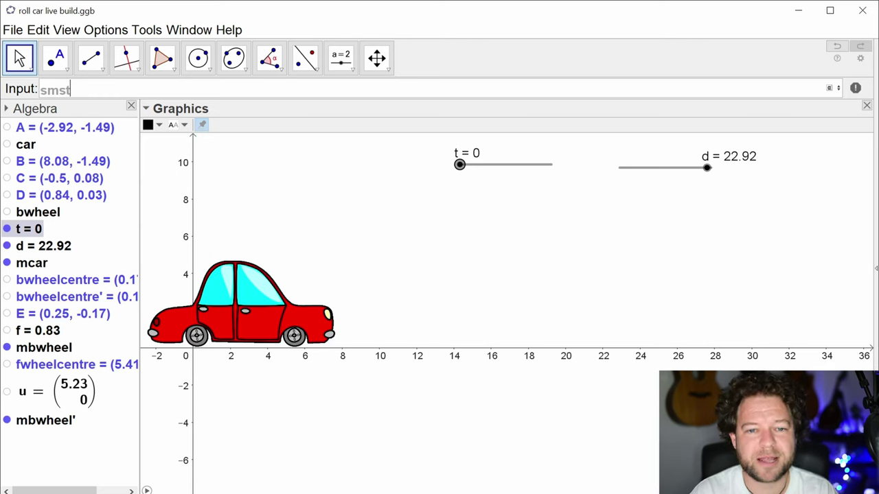
{"action": "type", "text": "(x)"}
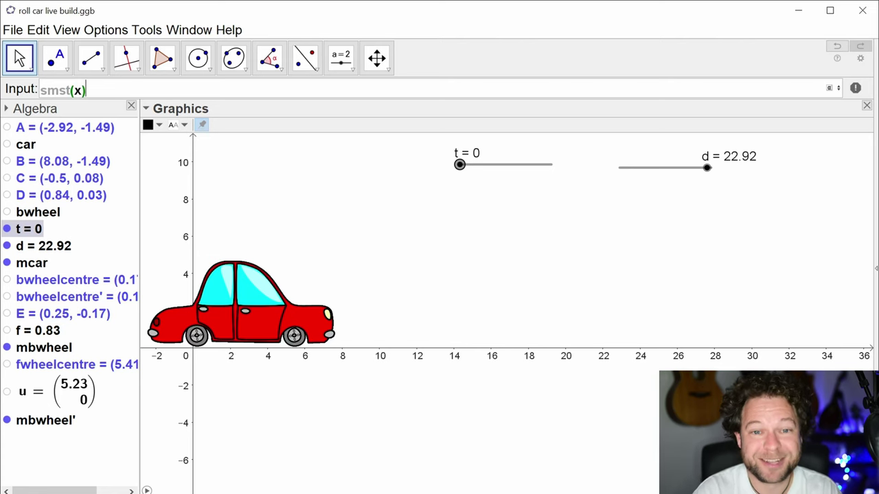
{"action": "type", "text": "="}
{"action": "type", "text": "3x^2-"}
{"action": "type", "text": "2x^3"}
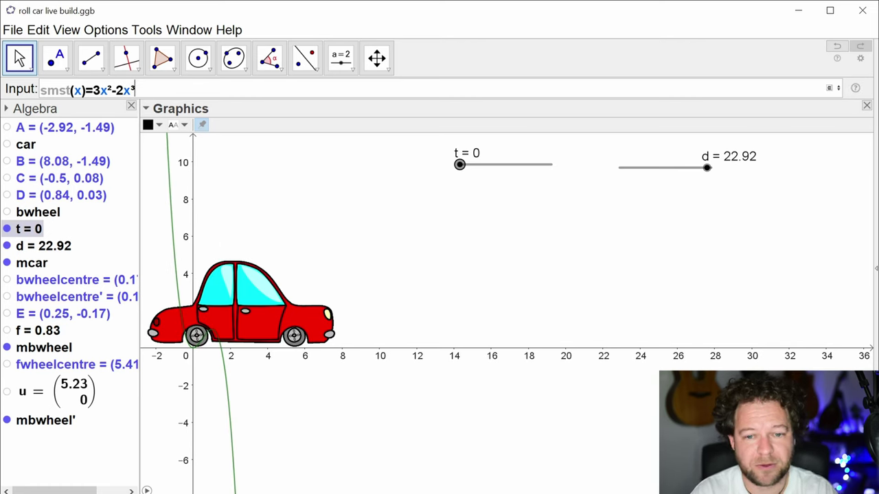
{"action": "key", "text": "Return"}
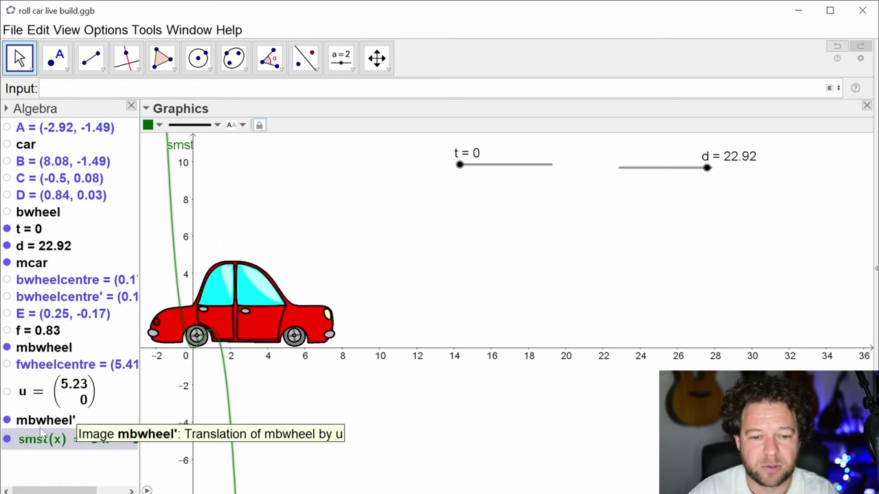
{"action": "left_click", "coordinate": [6, 440]}
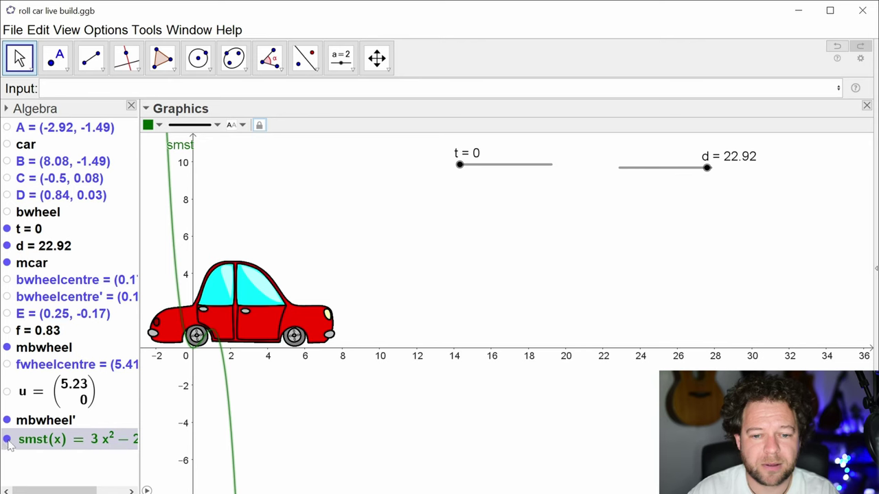
Step: Redefine smst as If(0<=x<=1, 3x²−2x³), keeping its curve hidden
{"action": "double_click", "coordinate": [95, 442]}
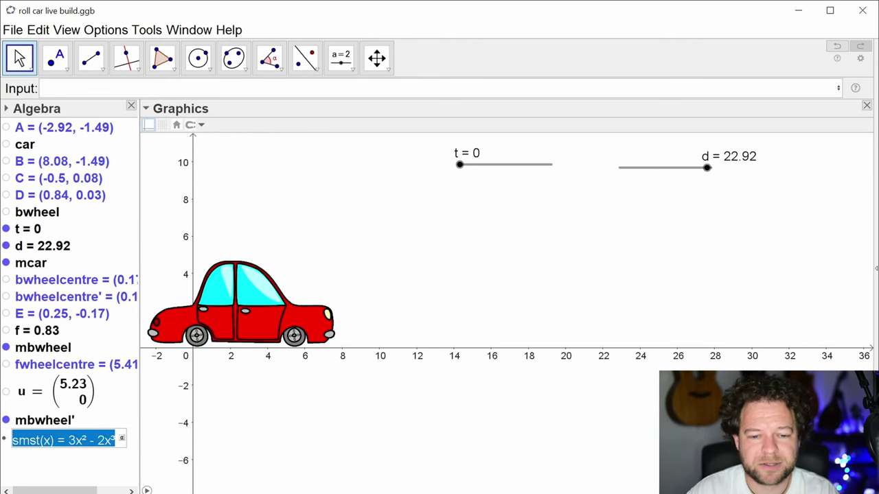
{"action": "left_click", "coordinate": [13, 440]}
{"action": "type", "text": "if(0<"}
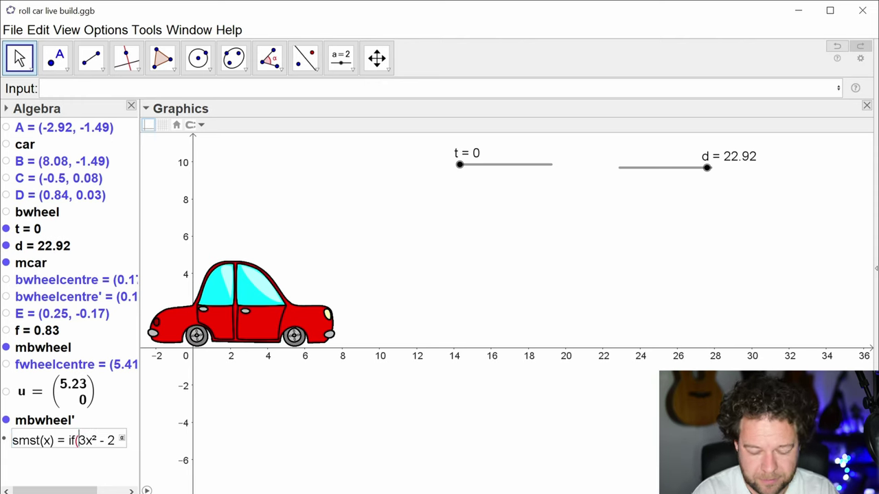
{"action": "type", "text": "=x<=1,"}
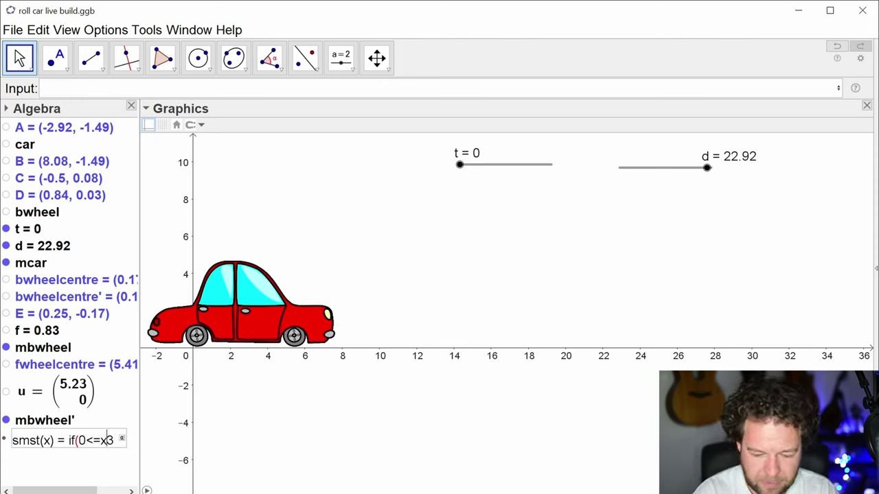
{"action": "key", "text": "End"}
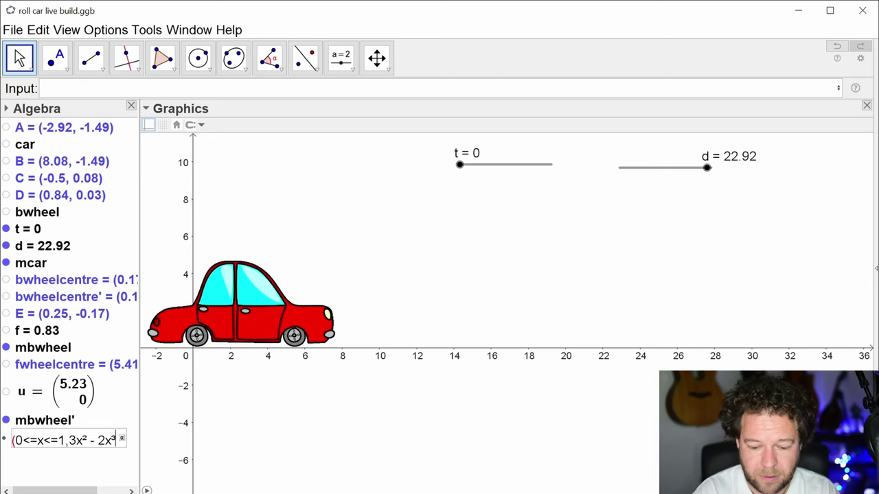
{"action": "key", "text": "Return"}
{"action": "left_click", "coordinate": [93, 443]}
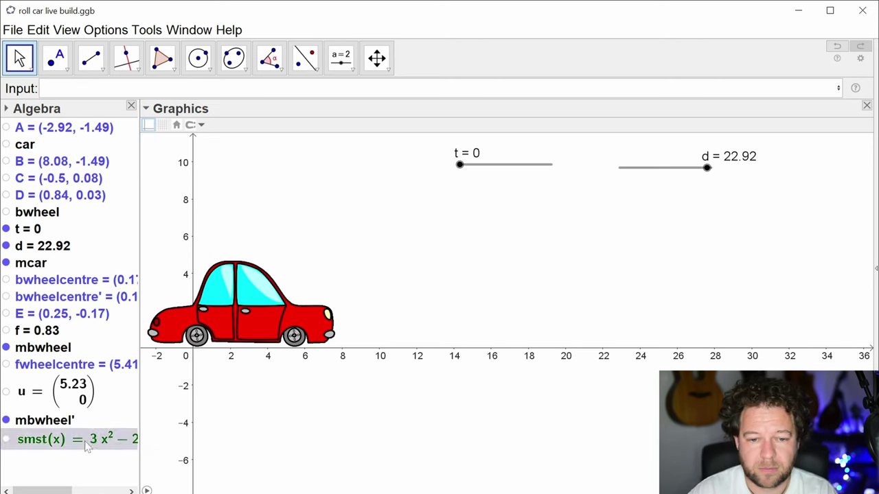
{"action": "left_click", "coordinate": [135, 467]}
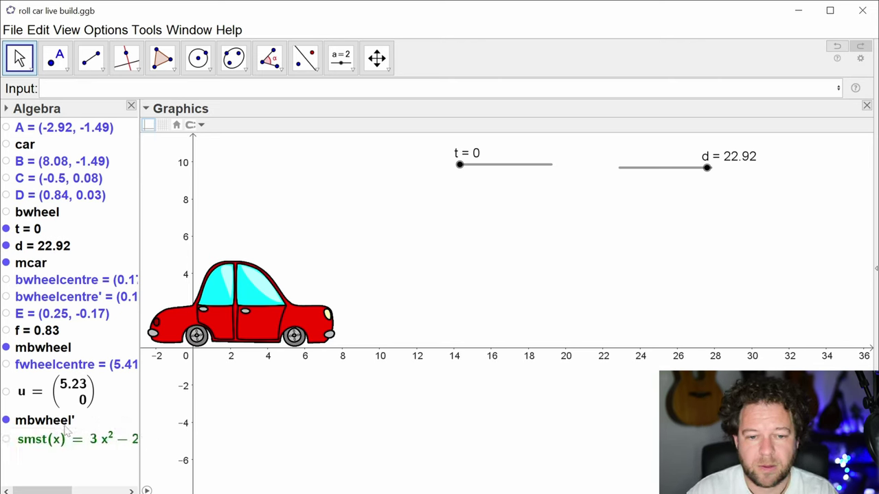
{"action": "left_click", "coordinate": [6, 444]}
{"action": "key", "text": "ctrl+z"}
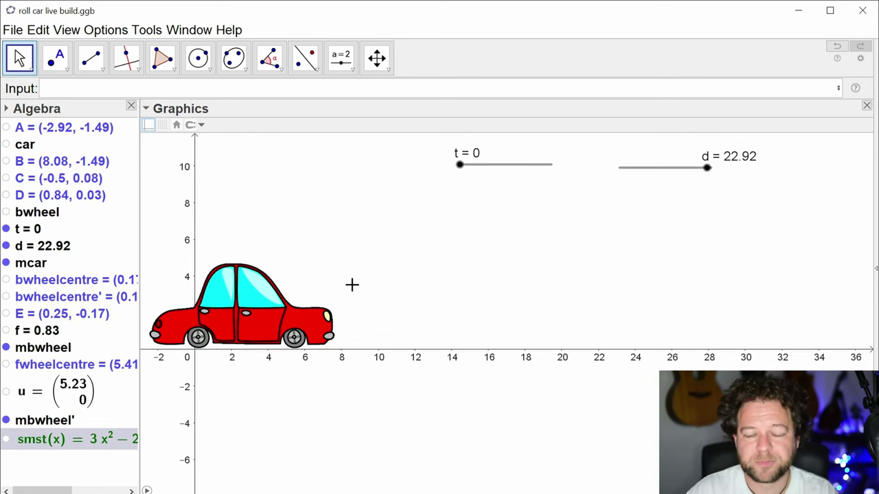
Step: Nudge t forward, then create a new slider k with minimum 0 and maximum 1
{"action": "left_click_drag", "start_coordinate": [462, 168], "coordinate": [483, 185]}
{"action": "left_click", "coordinate": [341, 57]}
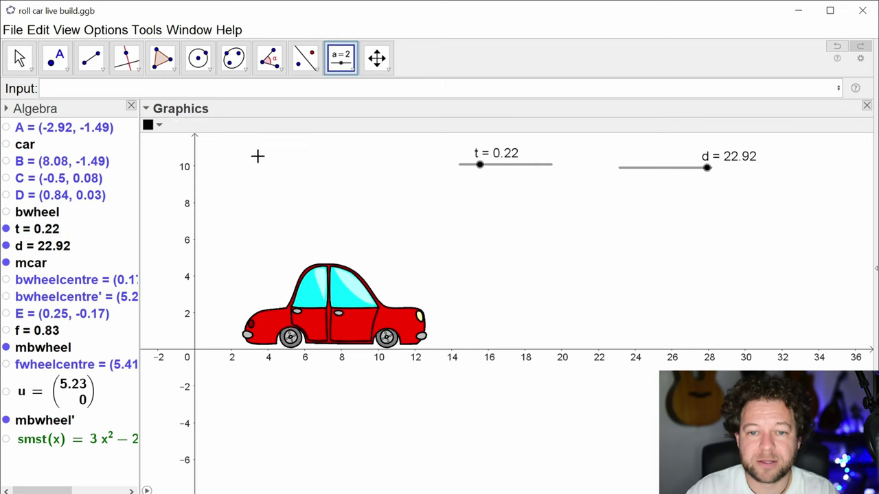
{"action": "left_click", "coordinate": [251, 161]}
{"action": "type", "text": "k"}
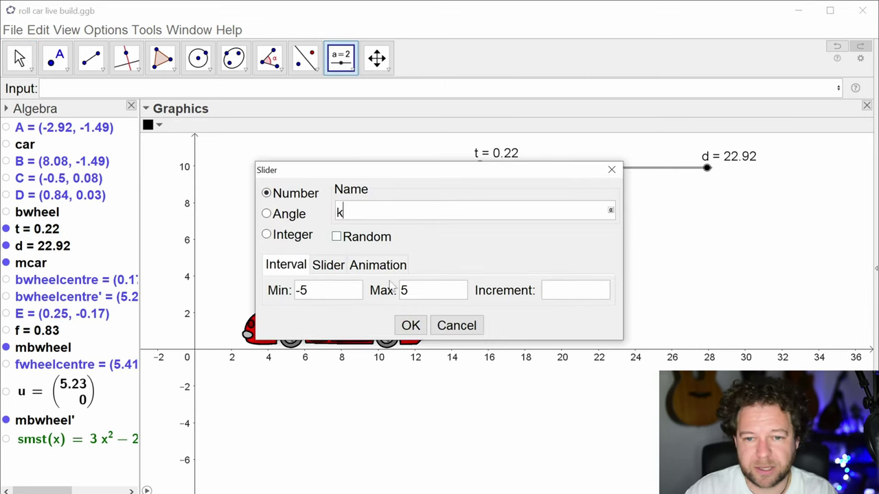
{"action": "left_click_drag", "start_coordinate": [304, 291], "coordinate": [275, 285]}
{"action": "type", "text": "0"}
{"action": "key", "text": "Tab"}
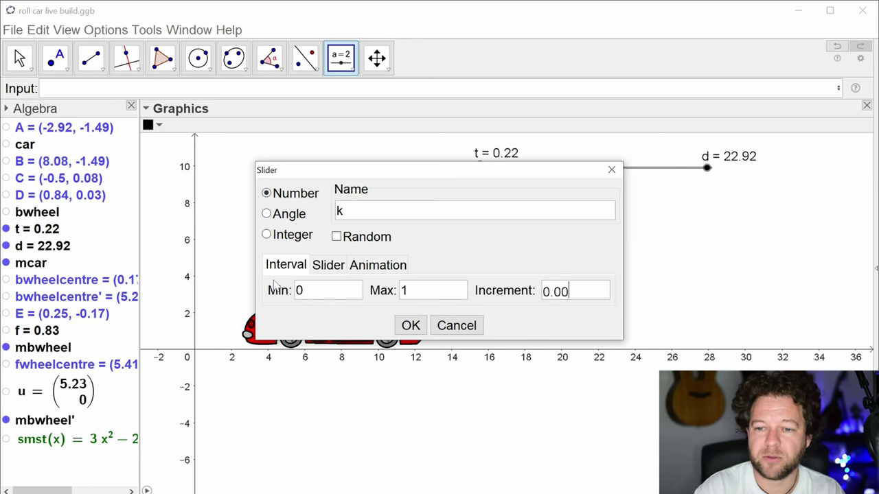
{"action": "left_click", "coordinate": [410, 325]}
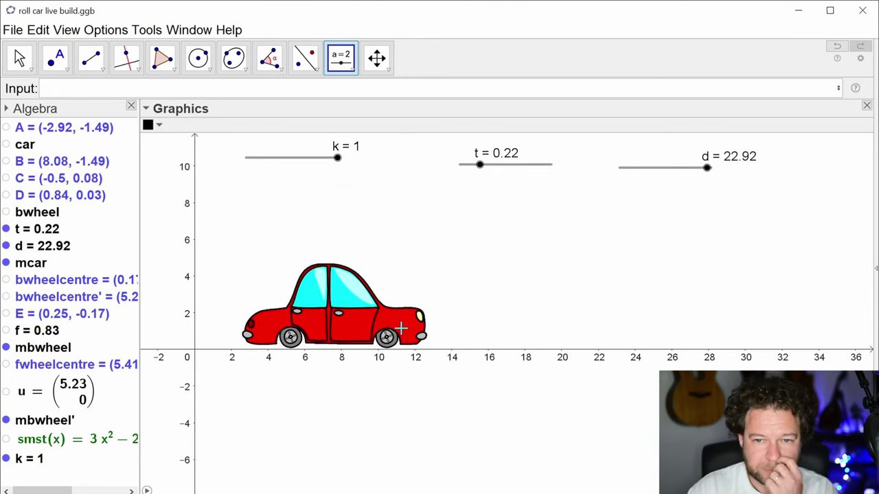
Step: Set k to 0.32 and show its empty On Update script in Object Properties
{"action": "left_click_drag", "start_coordinate": [341, 162], "coordinate": [274, 173]}
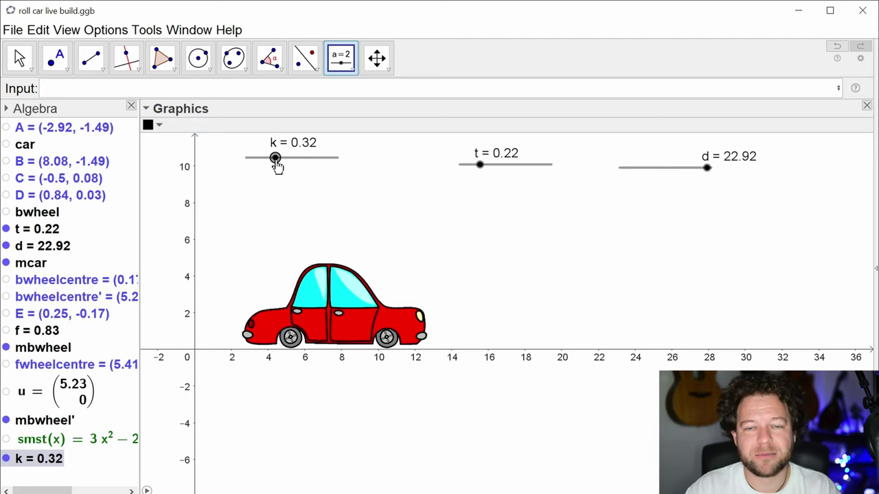
{"action": "right_click", "coordinate": [274, 162]}
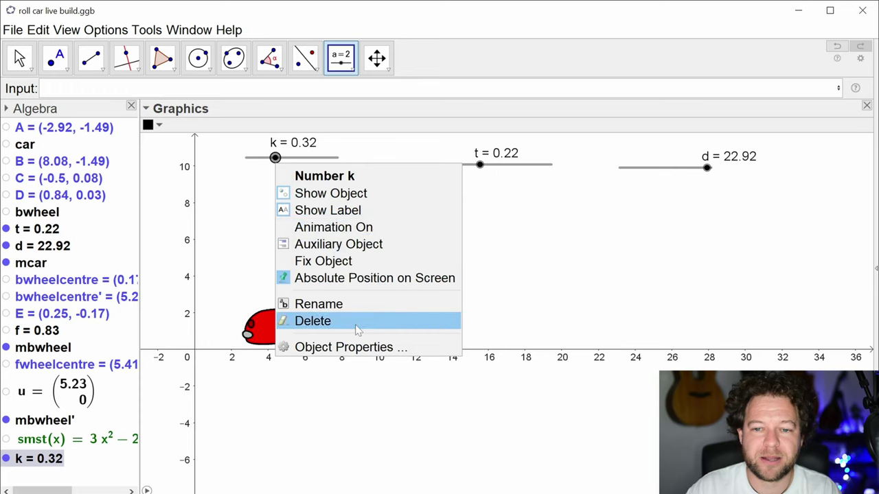
{"action": "left_click", "coordinate": [356, 347]}
{"action": "left_click", "coordinate": [560, 155]}
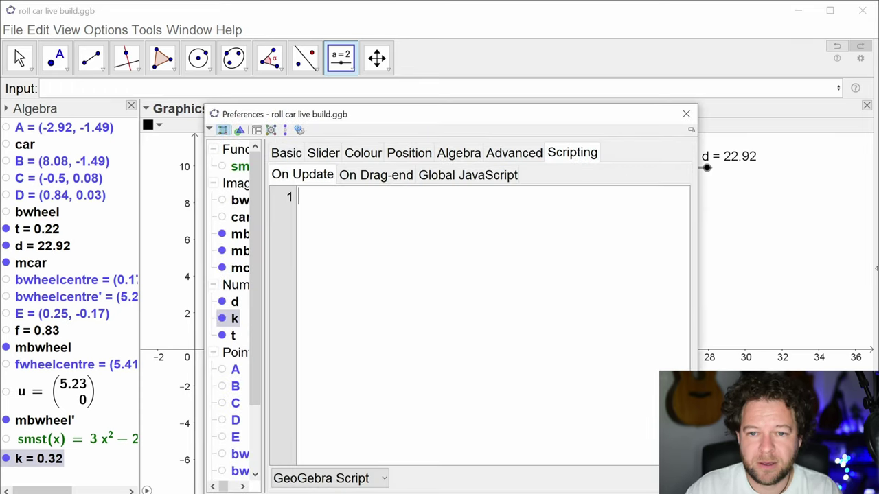
Step: Give k the On Update script setvalue(t,smst(k)), then test it by dragging t and k
{"action": "type", "text": "set"}
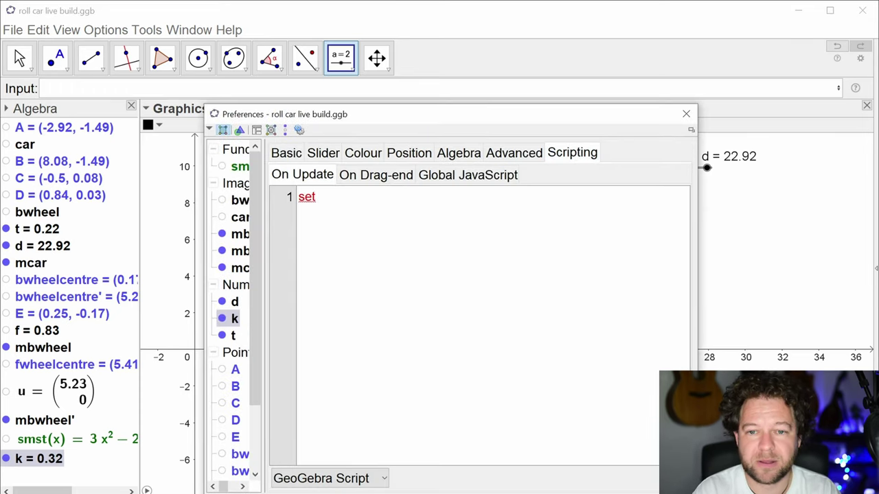
{"action": "type", "text": "valu"}
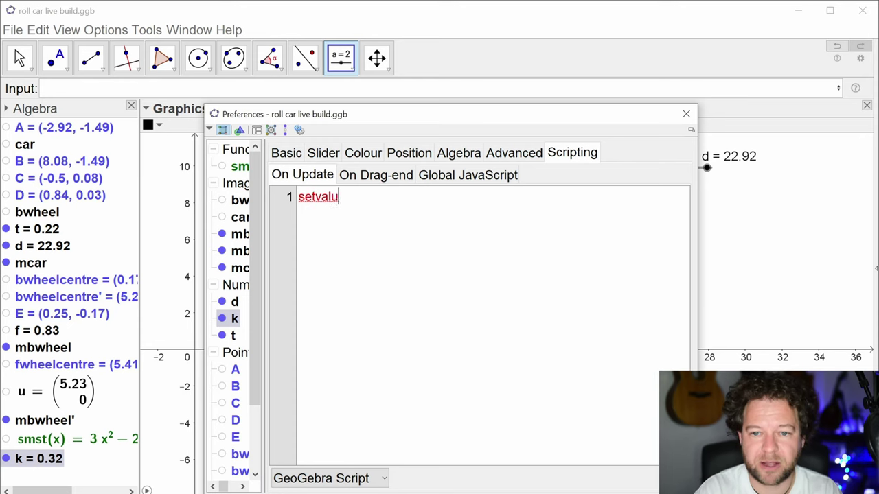
{"action": "type", "text": "e(t,smst(k"}
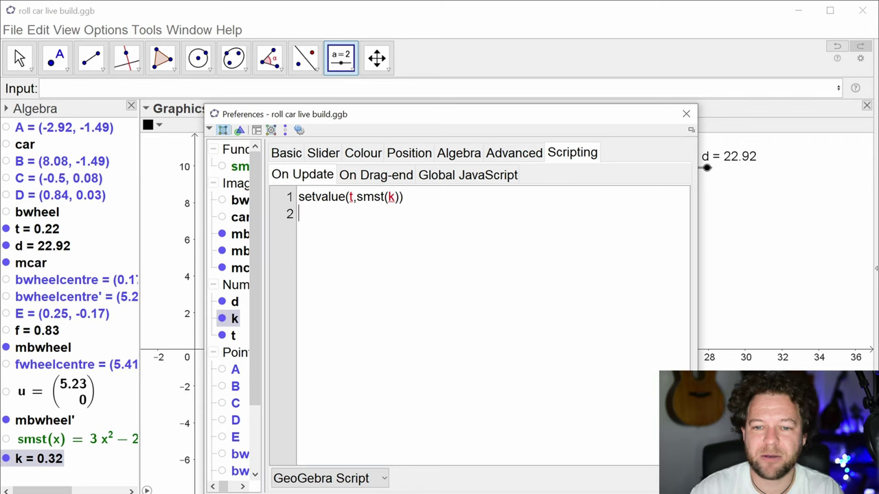
{"action": "left_click", "coordinate": [685, 113]}
{"action": "left_click_drag", "start_coordinate": [486, 172], "coordinate": [500, 185]}
{"action": "left_click", "coordinate": [281, 163]}
{"action": "left_click_drag", "start_coordinate": [281, 163], "coordinate": [236, 160]}
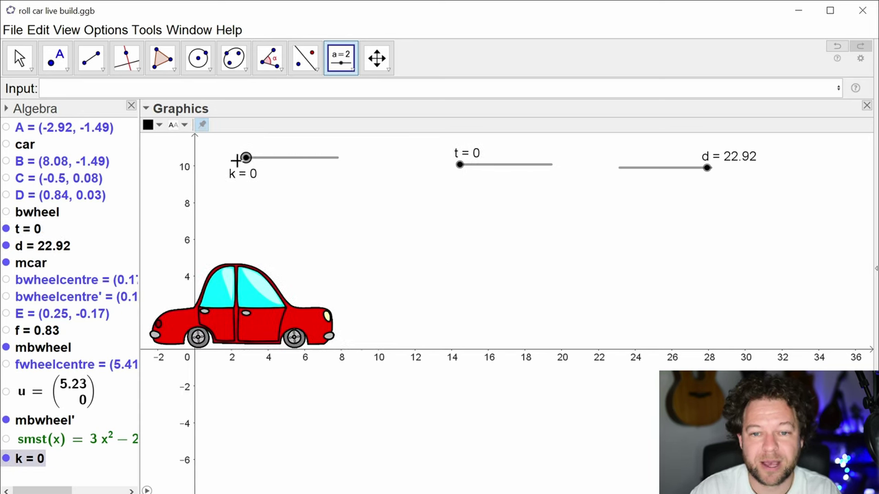
Step: Animate slider k at speed 4, then pause the animation
{"action": "right_click", "coordinate": [245, 159]}
{"action": "left_click", "coordinate": [290, 221]}
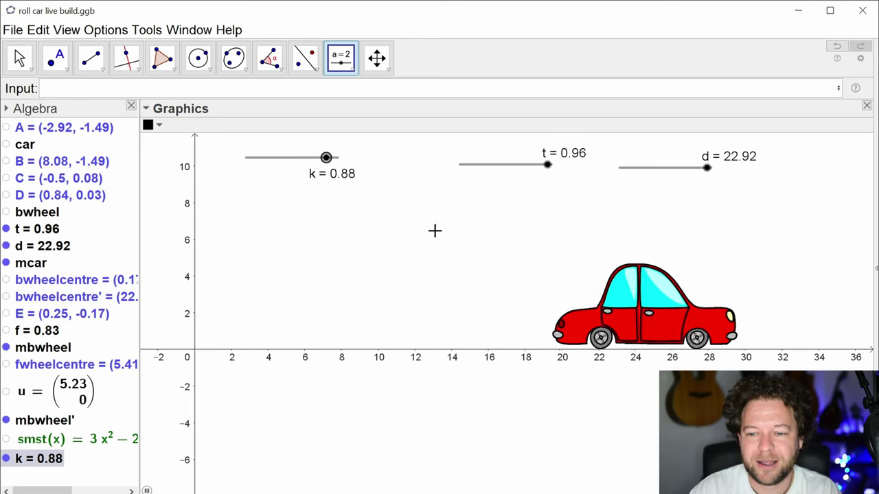
{"action": "right_click", "coordinate": [339, 159]}
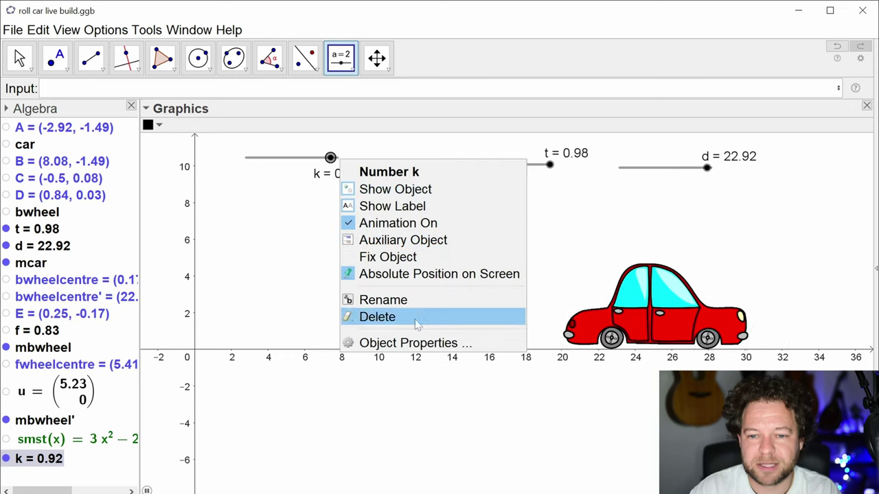
{"action": "left_click", "coordinate": [415, 343]}
{"action": "double_click", "coordinate": [330, 299]}
{"action": "type", "text": "4"}
{"action": "left_click", "coordinate": [685, 114]}
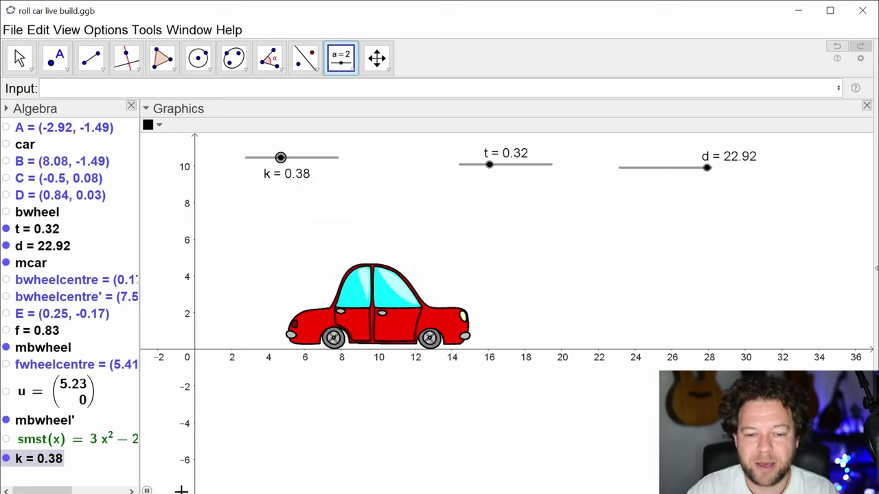
{"action": "left_click", "coordinate": [146, 490]}
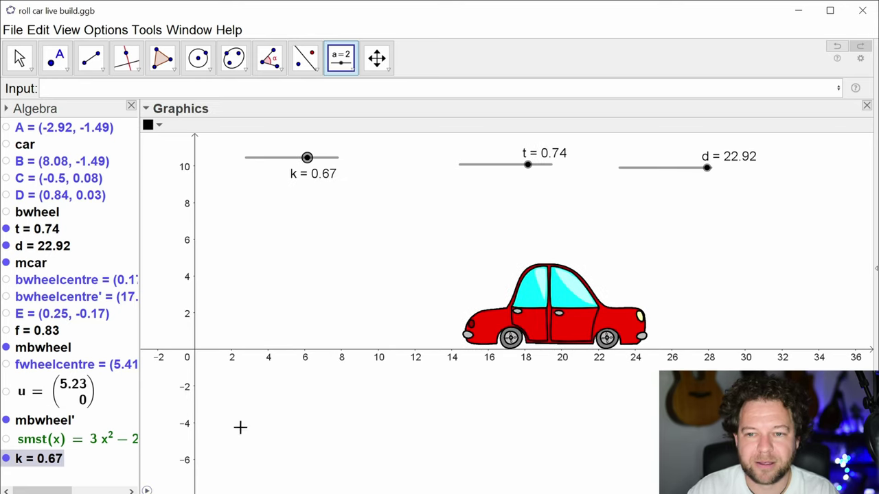
Step: Animate slider t at speed 4 instead of k, cancelling an accidental new slider
{"action": "right_click", "coordinate": [526, 167]}
{"action": "left_click", "coordinate": [549, 229]}
{"action": "right_click", "coordinate": [318, 157]}
{"action": "left_click", "coordinate": [405, 220]}
{"action": "right_click", "coordinate": [530, 165]}
{"action": "left_click", "coordinate": [597, 345]}
{"action": "double_click", "coordinate": [328, 300]}
{"action": "type", "text": "4"}
{"action": "left_click", "coordinate": [710, 236]}
{"action": "left_click", "coordinate": [712, 242]}
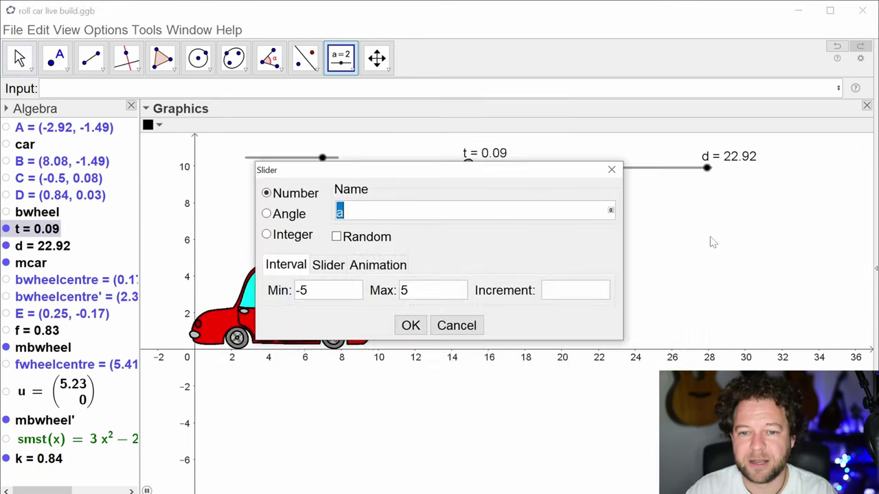
{"action": "key", "text": "Escape"}
{"action": "key", "text": "Escape"}
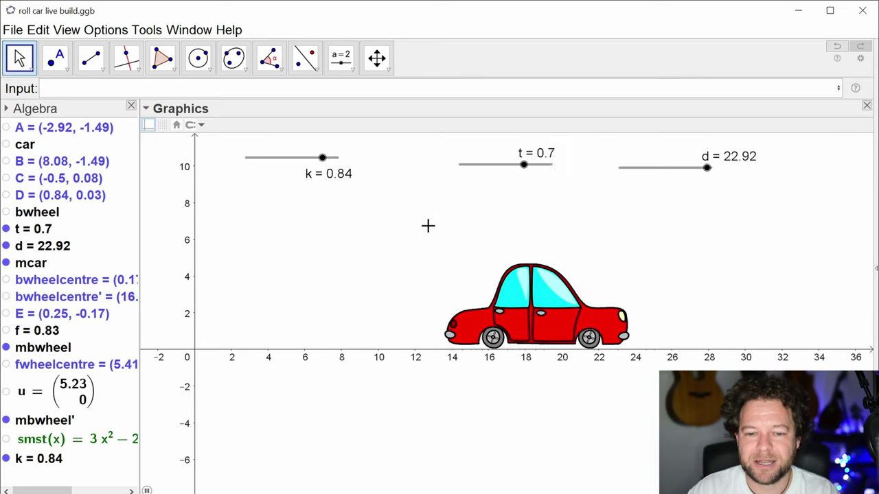
Step: Re-animate k, pause again, and reset t to 0 with the car at the origin
{"action": "left_click", "coordinate": [147, 490]}
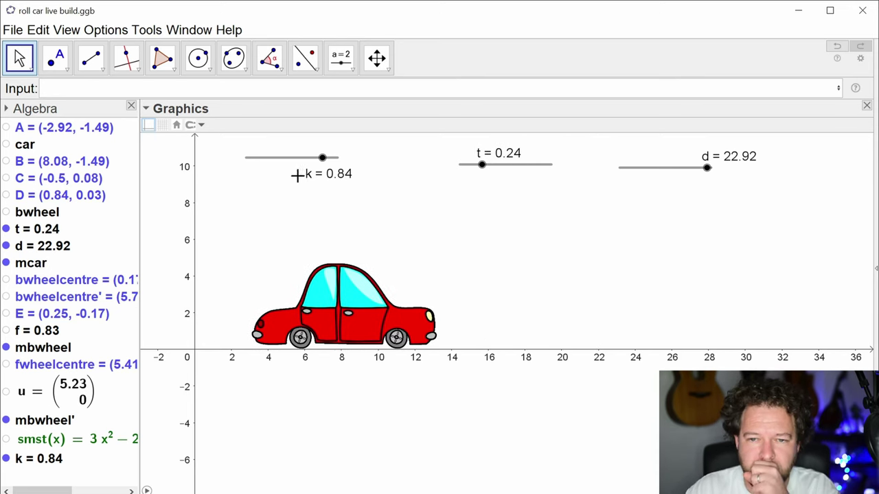
{"action": "right_click", "coordinate": [320, 162]}
{"action": "left_click", "coordinate": [343, 226]}
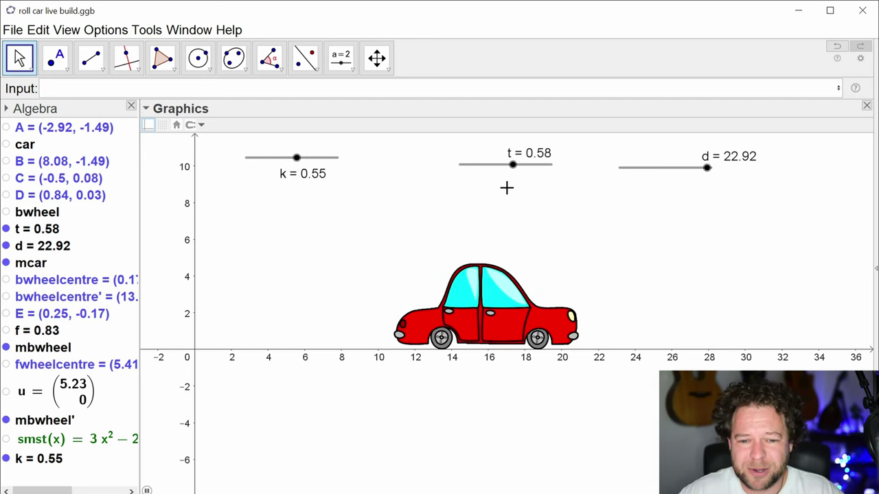
{"action": "left_click", "coordinate": [146, 489]}
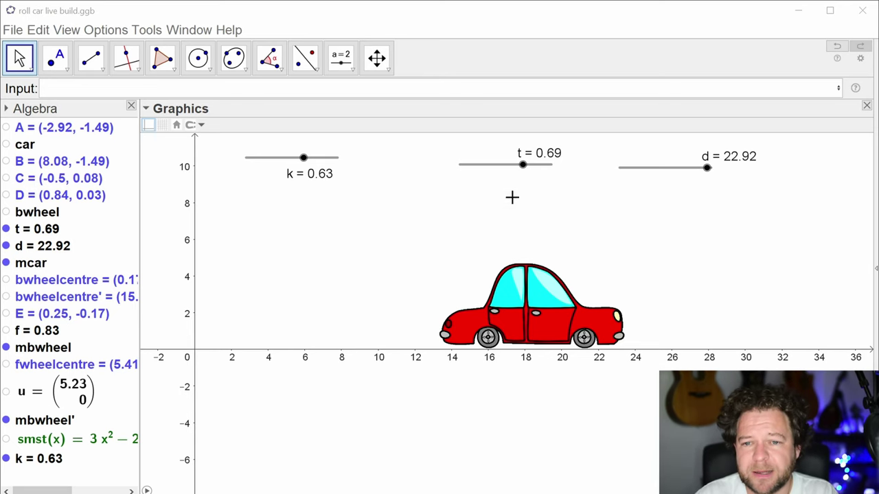
{"action": "left_click_drag", "start_coordinate": [525, 167], "coordinate": [440, 173]}
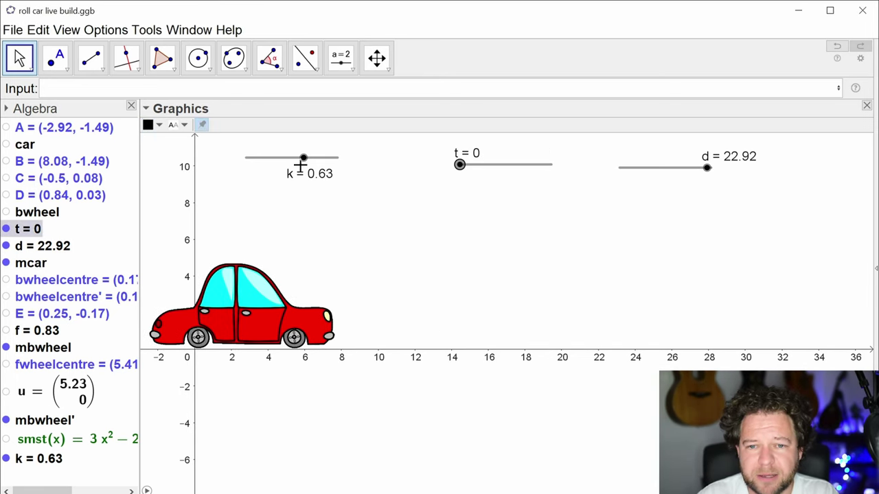
Step: Set k to 0, zoom and pan so the car spans x −3 to 9, then set t to 0.19
{"action": "left_click_drag", "start_coordinate": [301, 165], "coordinate": [204, 167]}
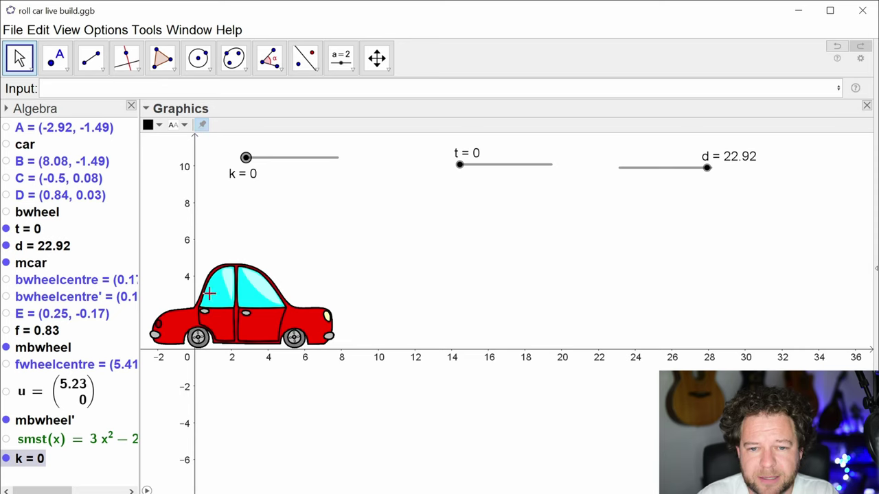
{"action": "scroll", "coordinate": [209, 293], "scroll_direction": "up", "scroll_amount": 8}
{"action": "left_click_drag", "start_coordinate": [359, 423], "coordinate": [353, 420]}
{"action": "left_click_drag", "start_coordinate": [459, 167], "coordinate": [461, 195]}
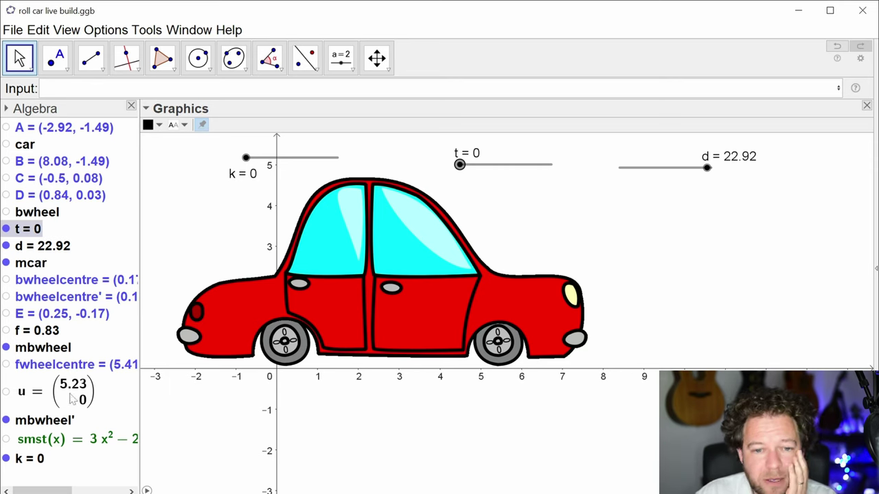
{"action": "left_click_drag", "start_coordinate": [459, 164], "coordinate": [477, 166]}
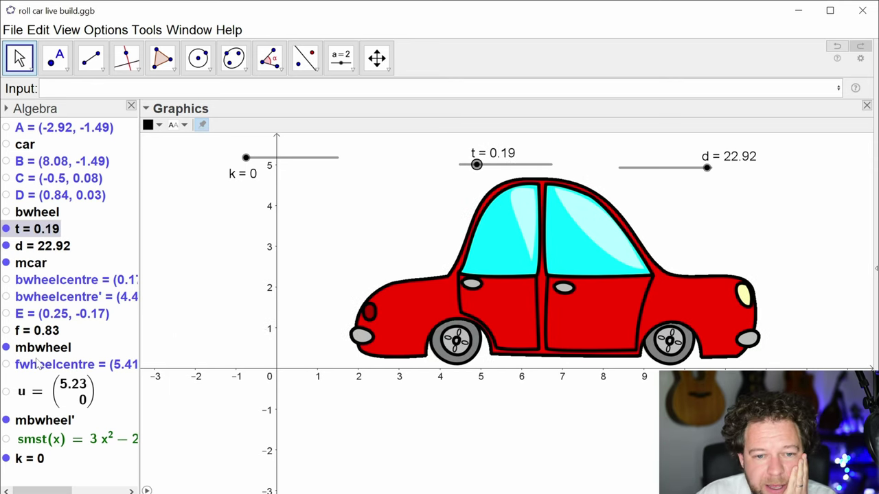
Step: Show fwheelcentre, bwheelcentre', bwheelcentre and the bwheel image, then move t to 0.35
{"action": "left_click", "coordinate": [8, 366]}
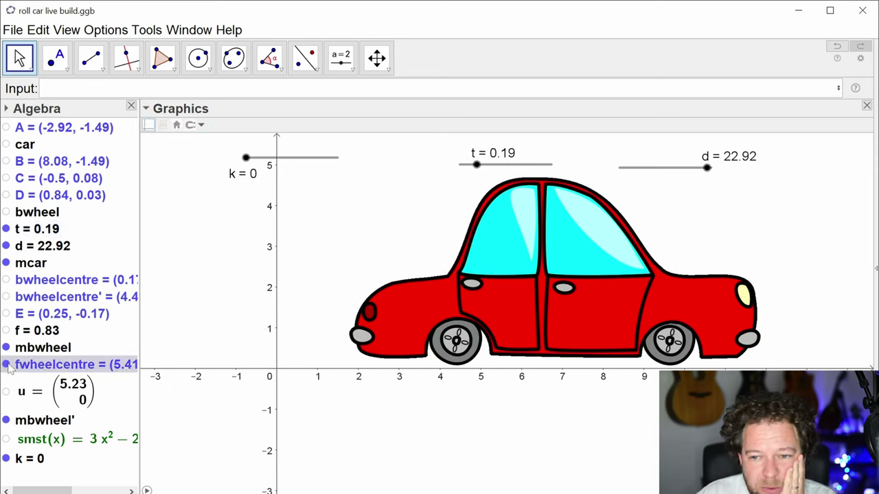
{"action": "left_click", "coordinate": [6, 297]}
{"action": "left_click", "coordinate": [7, 280]}
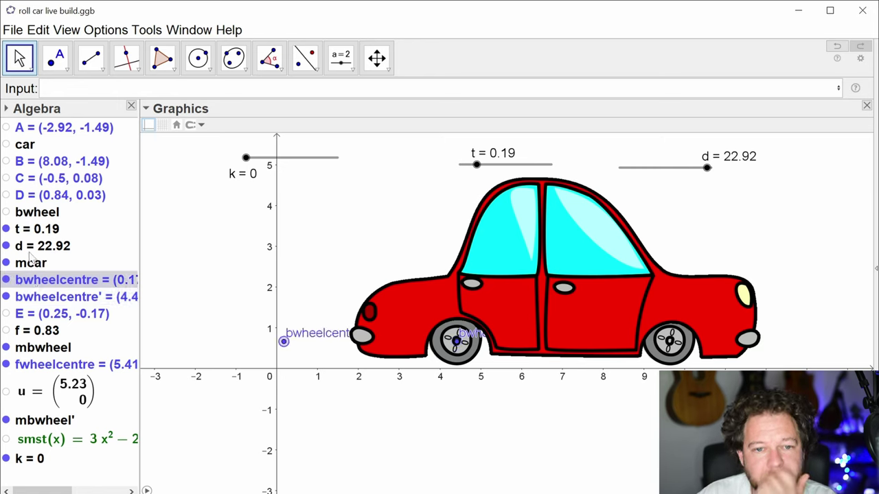
{"action": "left_click", "coordinate": [6, 212]}
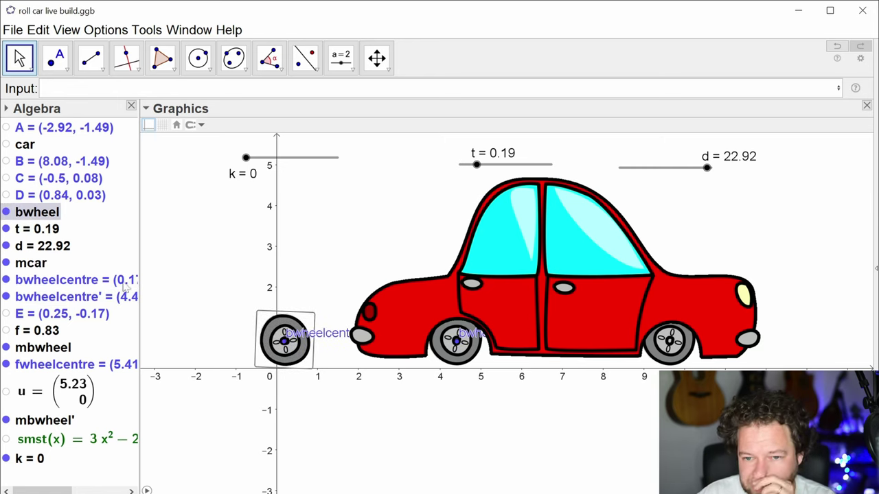
{"action": "left_click_drag", "start_coordinate": [476, 166], "coordinate": [493, 182]}
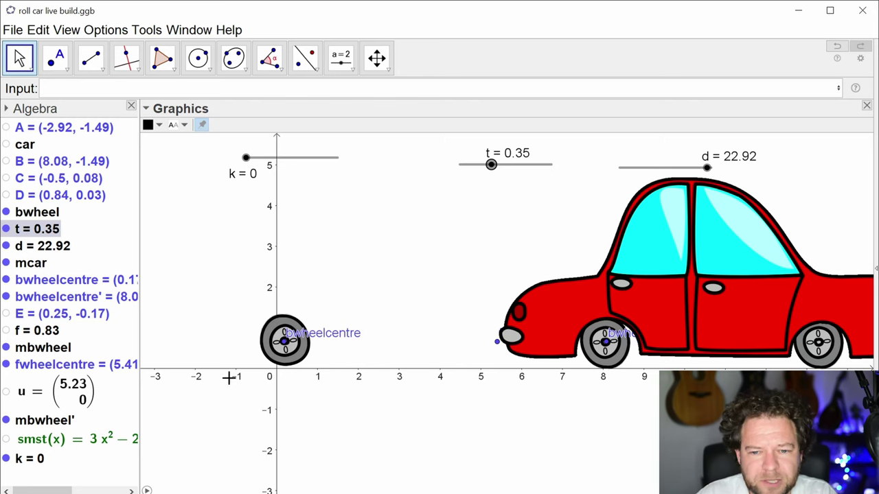
Step: Zoom in on the back wheel and place polygon vertices F to N along its upper and right rim
{"action": "left_click", "coordinate": [162, 57]}
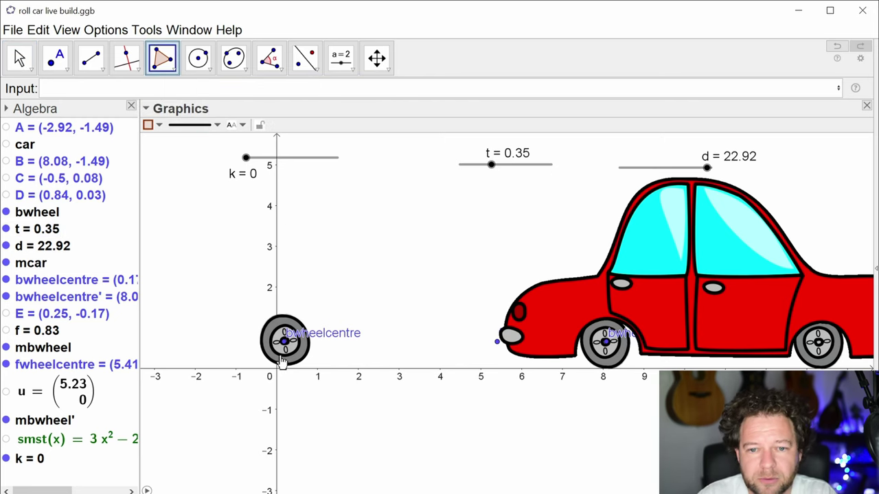
{"action": "scroll", "coordinate": [244, 359], "scroll_direction": "up", "scroll_amount": 2}
{"action": "scroll", "coordinate": [278, 350], "scroll_direction": "up", "scroll_amount": 3}
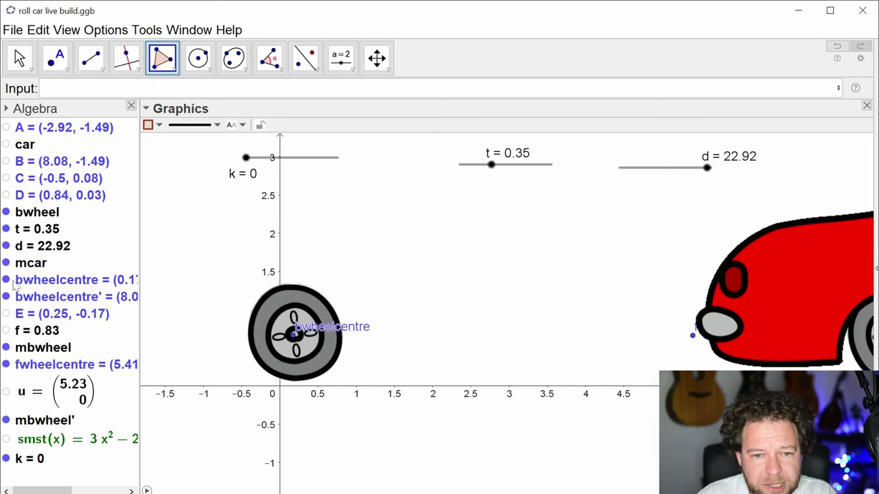
{"action": "scroll", "coordinate": [250, 314], "scroll_direction": "up", "scroll_amount": 3}
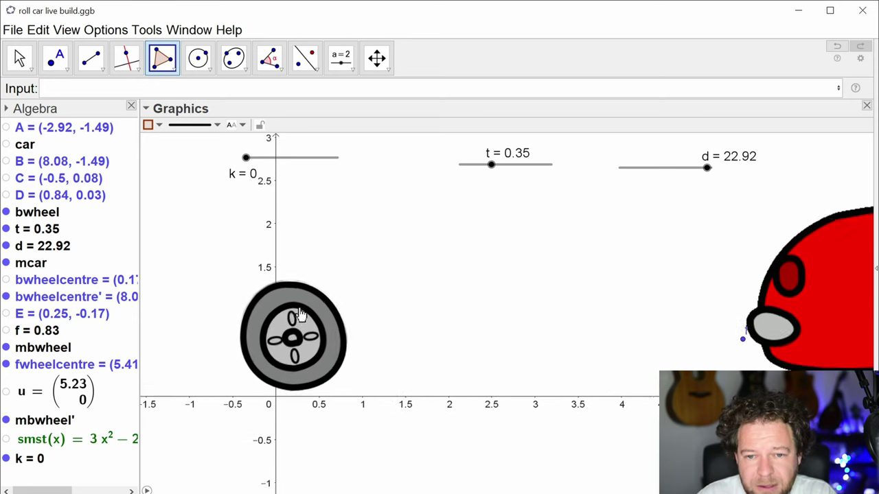
{"action": "left_click", "coordinate": [239, 312]}
{"action": "left_click", "coordinate": [256, 285]}
{"action": "left_click", "coordinate": [283, 271]}
{"action": "left_click", "coordinate": [317, 273]}
{"action": "left_click", "coordinate": [339, 281]}
{"action": "left_click", "coordinate": [361, 300]}
{"action": "left_click", "coordinate": [377, 336]}
{"action": "left_click", "coordinate": [379, 363]}
{"action": "left_click", "coordinate": [374, 384]}
Step: Add vertices O to V around the bottom and left rim and close the polygon on F
{"action": "left_click", "coordinate": [359, 404]}
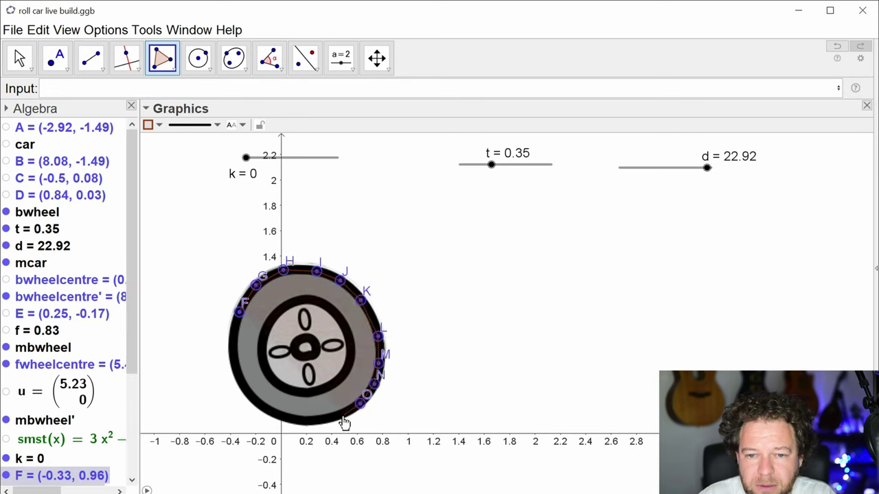
{"action": "left_click", "coordinate": [337, 417]}
{"action": "left_click", "coordinate": [313, 420]}
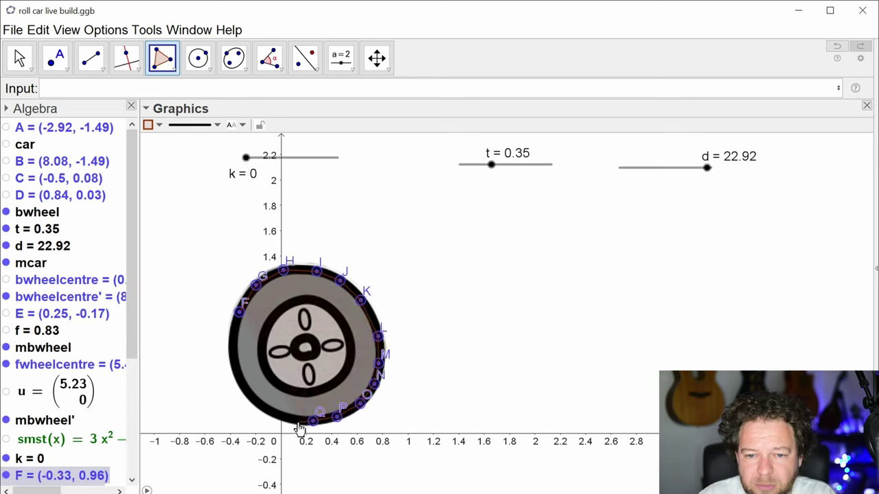
{"action": "left_click", "coordinate": [293, 420]}
{"action": "left_click", "coordinate": [268, 411]}
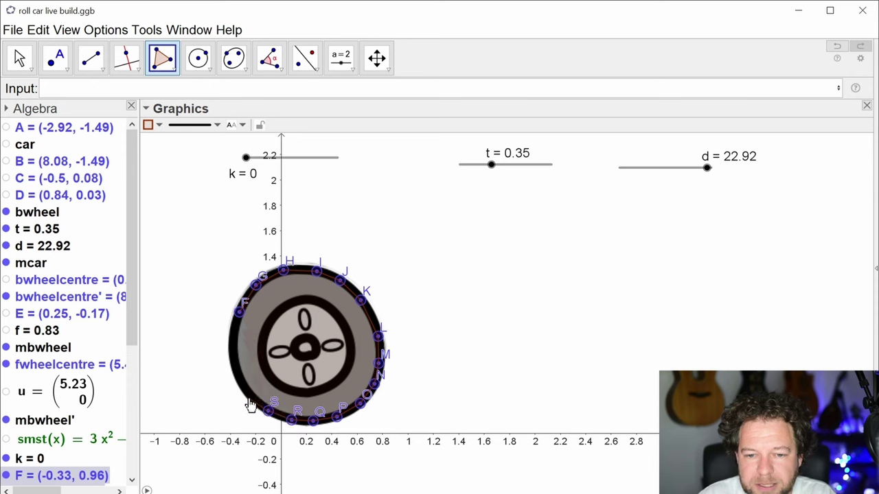
{"action": "left_click", "coordinate": [247, 396]}
{"action": "left_click", "coordinate": [236, 371]}
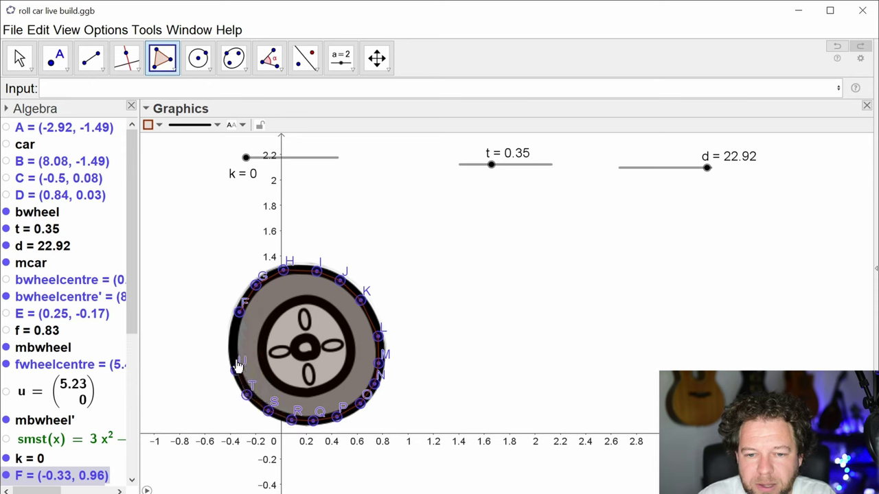
{"action": "left_click", "coordinate": [232, 343]}
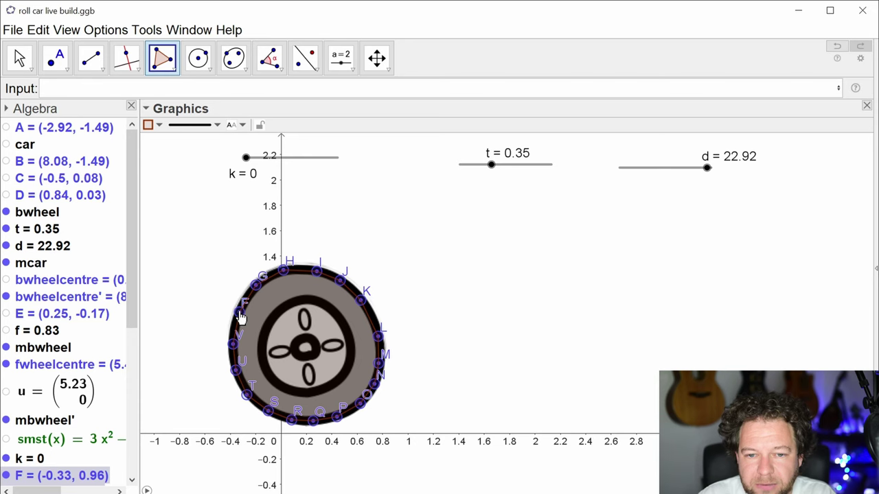
{"action": "left_click", "coordinate": [241, 310]}
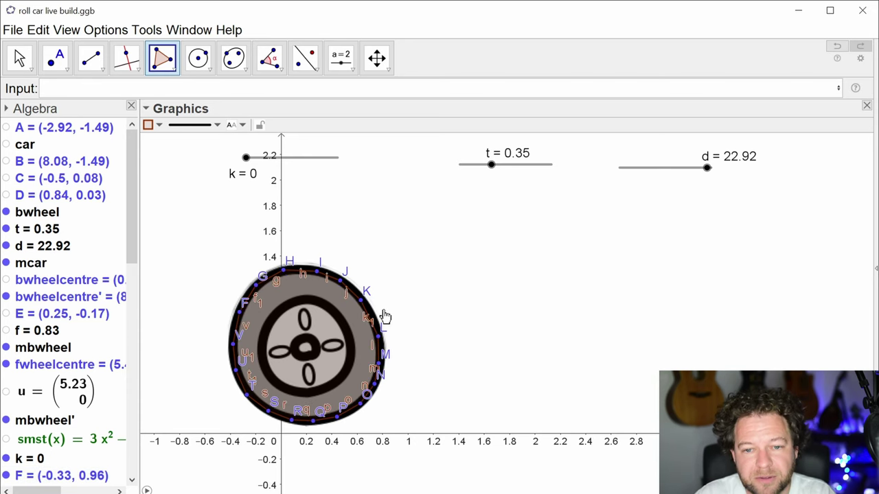
{"action": "key", "text": "Escape"}
Step: Zoom out to frame the whole red car and hide points F through U
{"action": "scroll", "coordinate": [428, 320], "scroll_direction": "down", "scroll_amount": 4}
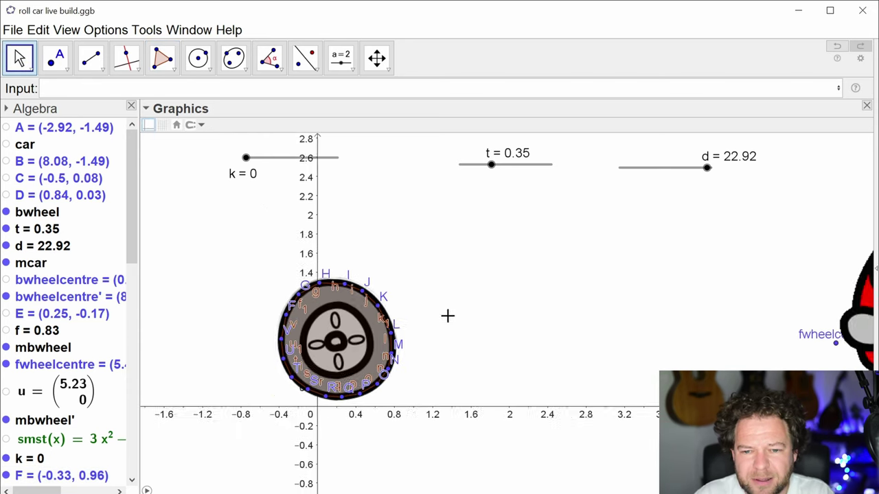
{"action": "left_click_drag", "start_coordinate": [472, 329], "coordinate": [410, 303]}
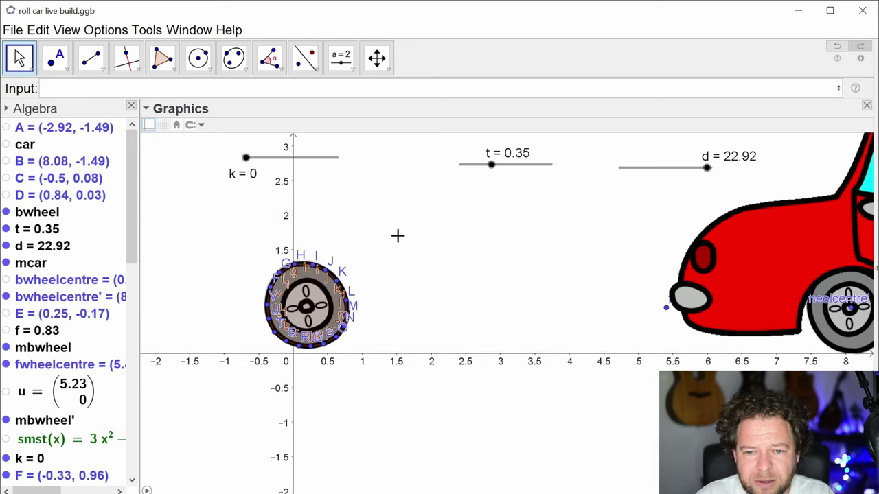
{"action": "scroll", "coordinate": [65, 385], "scroll_direction": "down", "scroll_amount": 10}
{"action": "scroll", "coordinate": [76, 388], "scroll_direction": "up", "scroll_amount": 7}
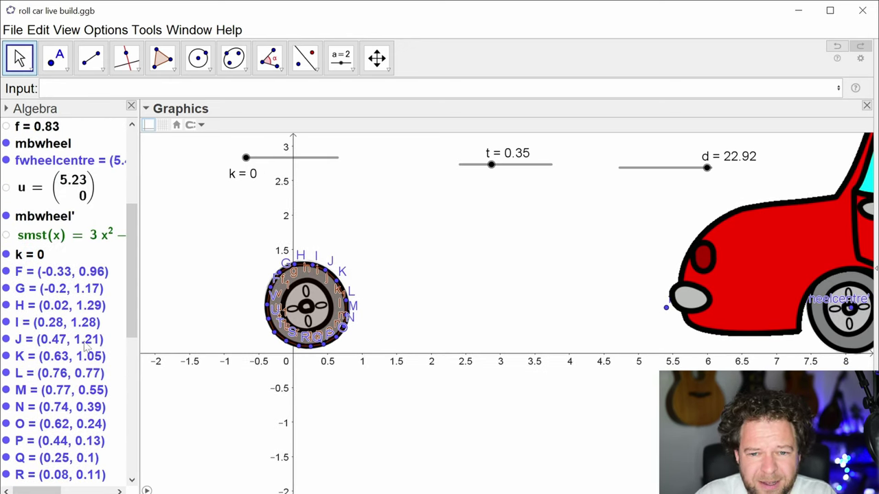
{"action": "scroll", "coordinate": [86, 347], "scroll_direction": "down", "scroll_amount": 6}
{"action": "left_click", "coordinate": [66, 475]}
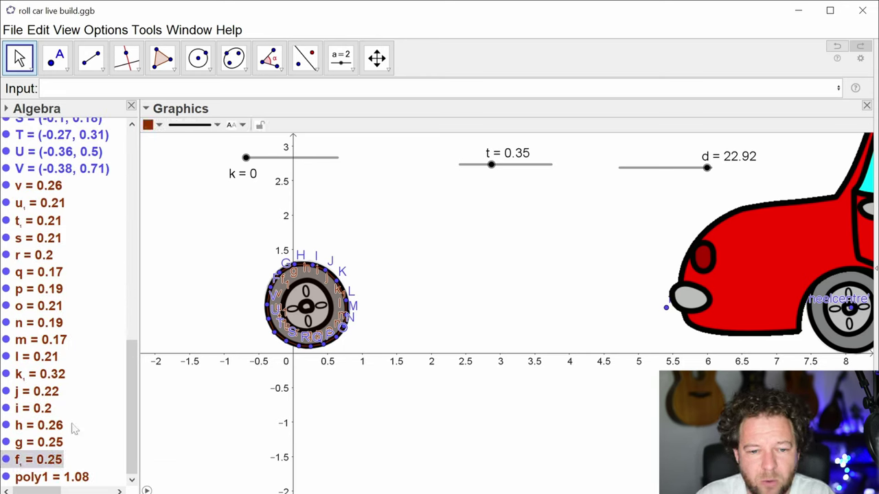
{"action": "scroll", "coordinate": [72, 405], "scroll_direction": "up", "scroll_amount": 8}
{"action": "left_click", "coordinate": [43, 229], "text": "shift"}
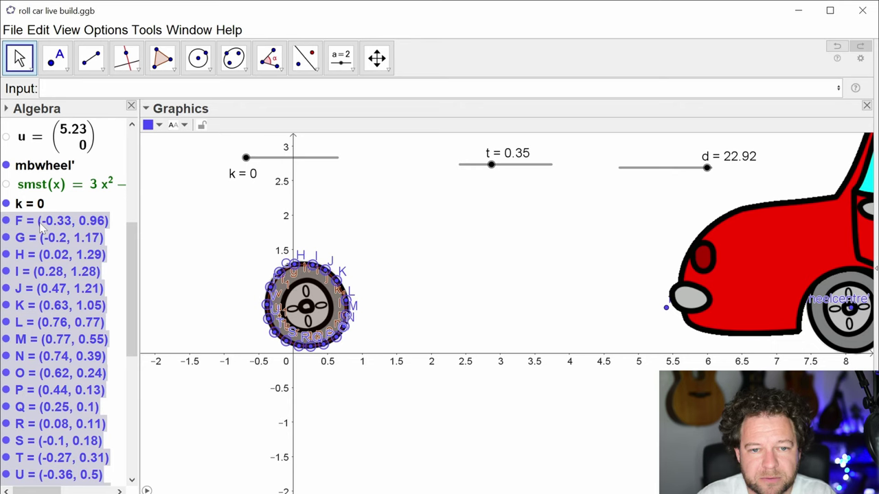
{"action": "right_click", "coordinate": [42, 226]}
{"action": "left_click", "coordinate": [101, 289]}
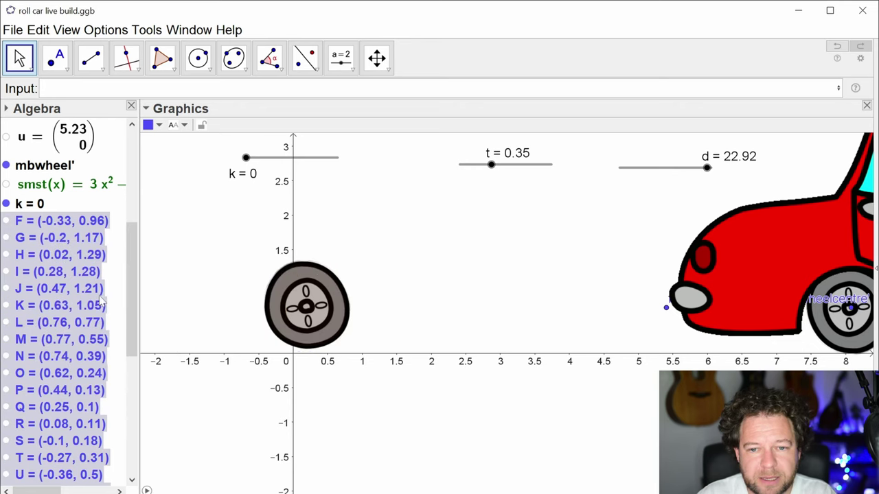
Step: Hide the polygon's side labels v through f and the original back wheel picture bwheel
{"action": "scroll", "coordinate": [75, 407], "scroll_direction": "down", "scroll_amount": 8}
{"action": "left_click", "coordinate": [50, 477]}
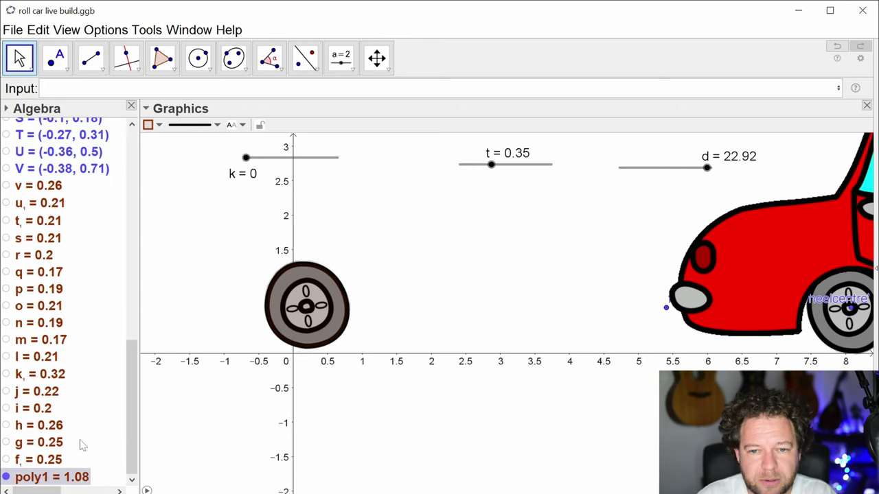
{"action": "left_click", "coordinate": [6, 477]}
{"action": "left_click", "coordinate": [6, 477]}
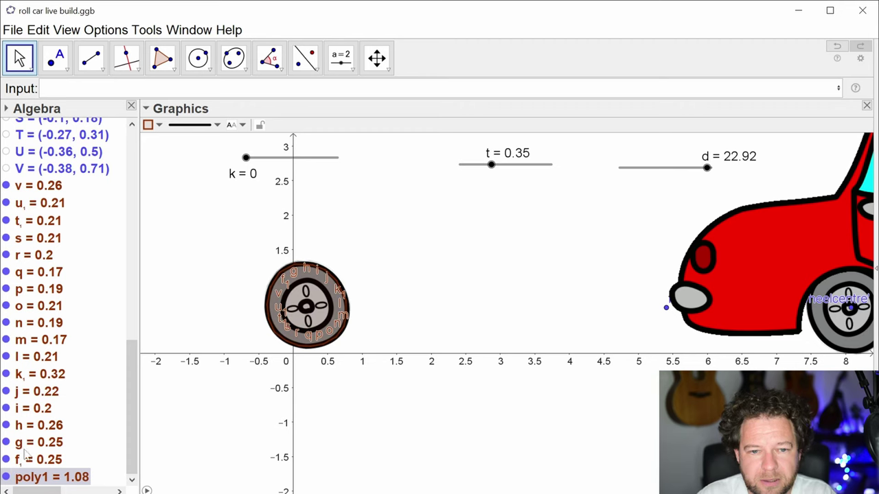
{"action": "scroll", "coordinate": [55, 312], "scroll_direction": "up", "scroll_amount": 2}
{"action": "left_click", "coordinate": [50, 234]}
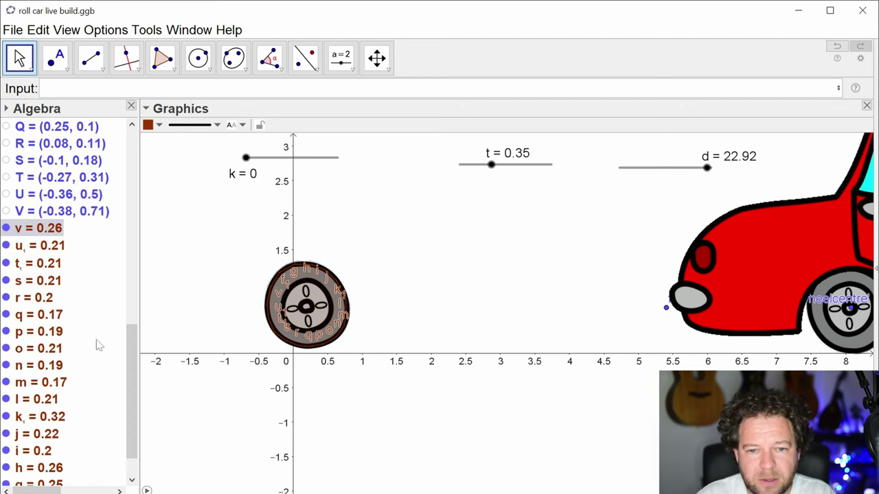
{"action": "scroll", "coordinate": [90, 371], "scroll_direction": "down", "scroll_amount": 2}
{"action": "left_click", "coordinate": [52, 464], "text": "shift"}
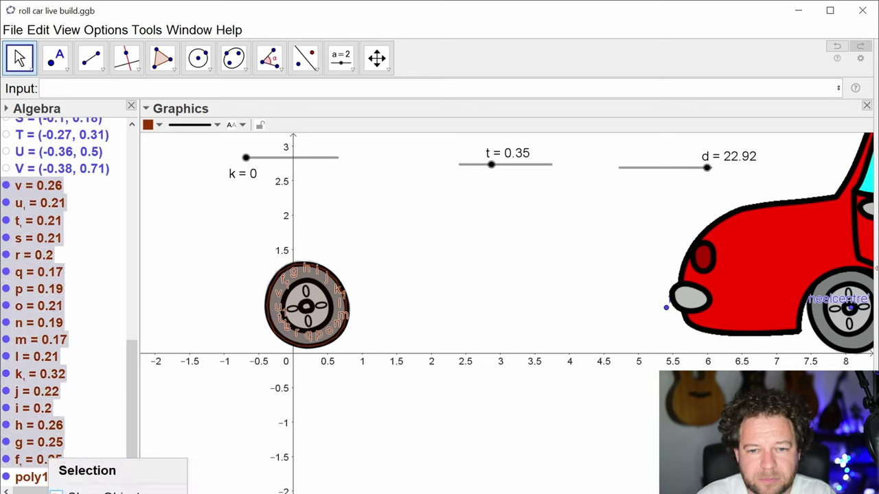
{"action": "left_click", "coordinate": [31, 480], "text": "shift"}
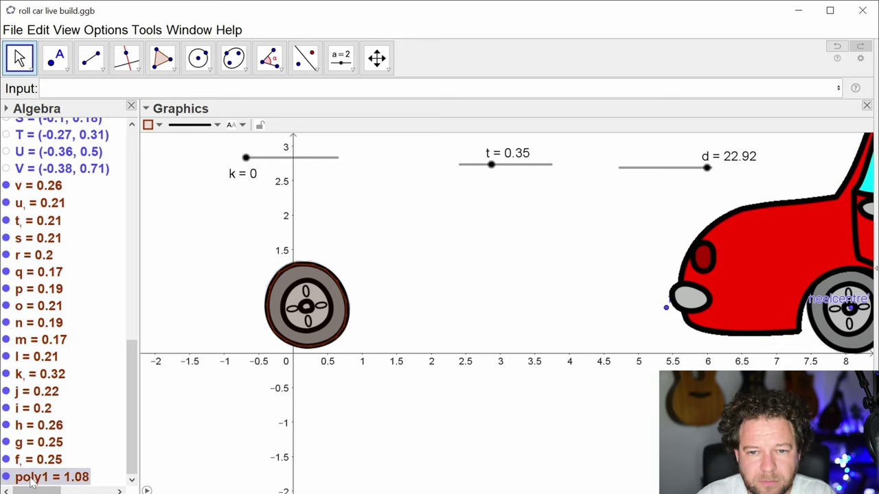
{"action": "scroll", "coordinate": [55, 254], "scroll_direction": "up", "scroll_amount": 10}
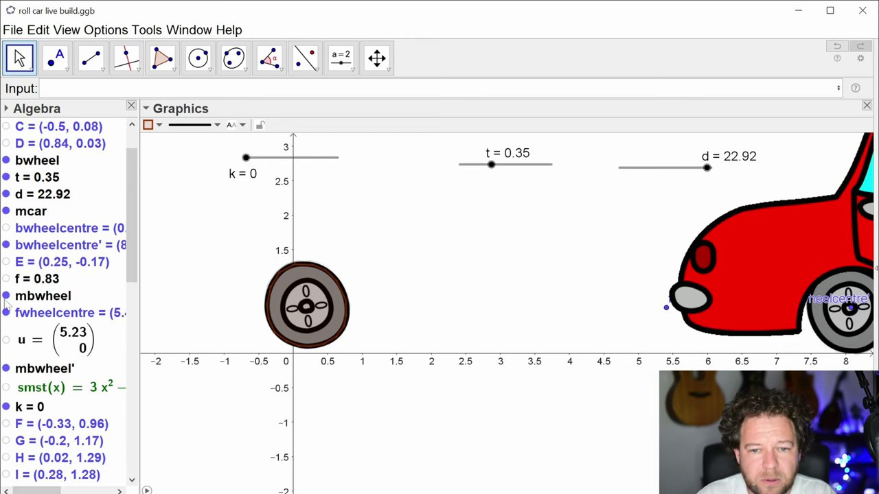
{"action": "left_click", "coordinate": [6, 302]}
{"action": "left_click", "coordinate": [6, 160]}
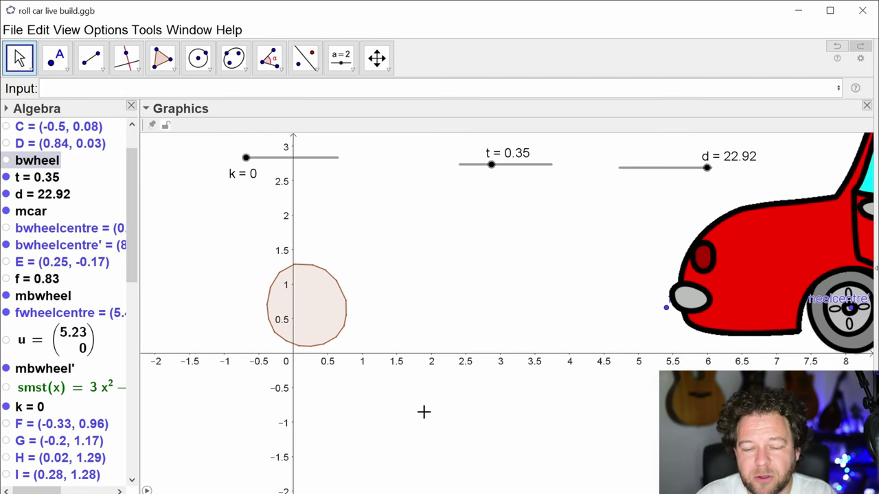
Step: Copy mbwheel's definition, replacing bwheel with poly1, to create a rolling polygon copy
{"action": "scroll", "coordinate": [423, 412], "scroll_direction": "down", "scroll_amount": 5}
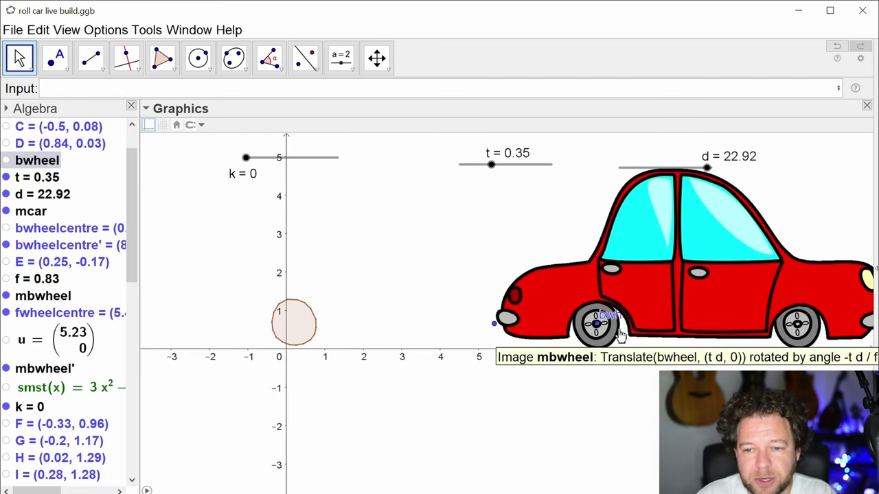
{"action": "double_click", "coordinate": [614, 334]}
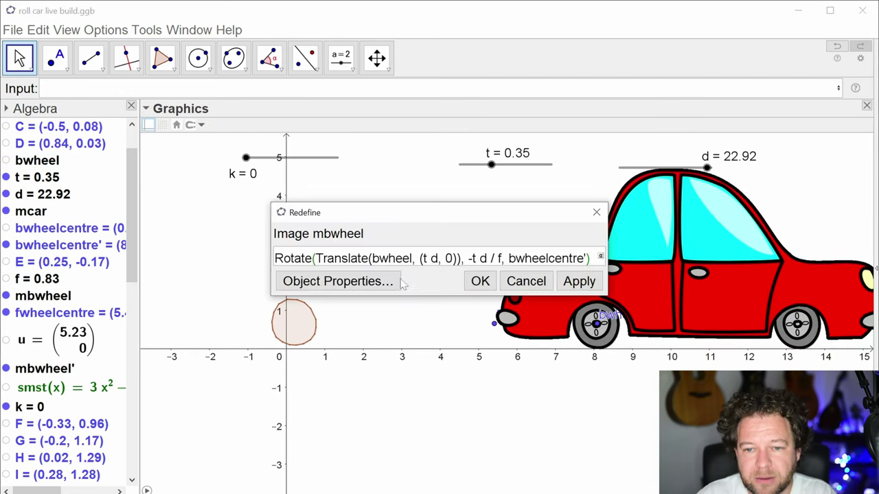
{"action": "key", "text": "ctrl+a"}
{"action": "key", "text": "ctrl+c"}
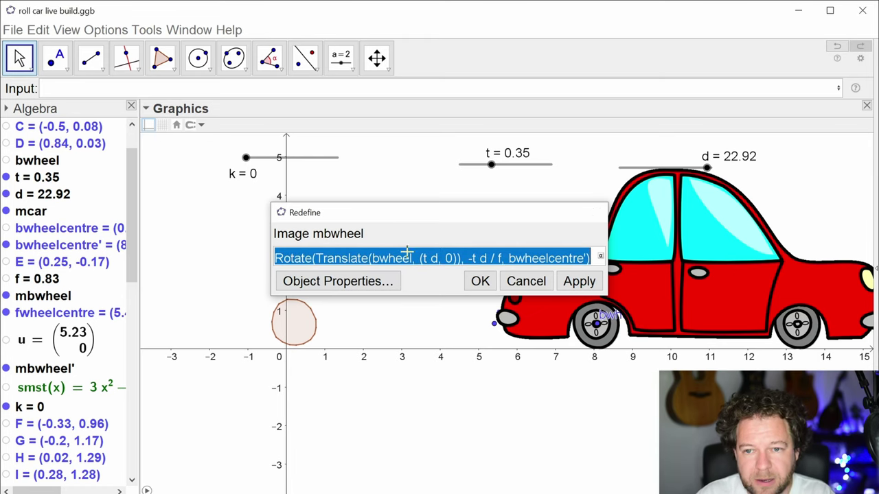
{"action": "key", "text": "Escape"}
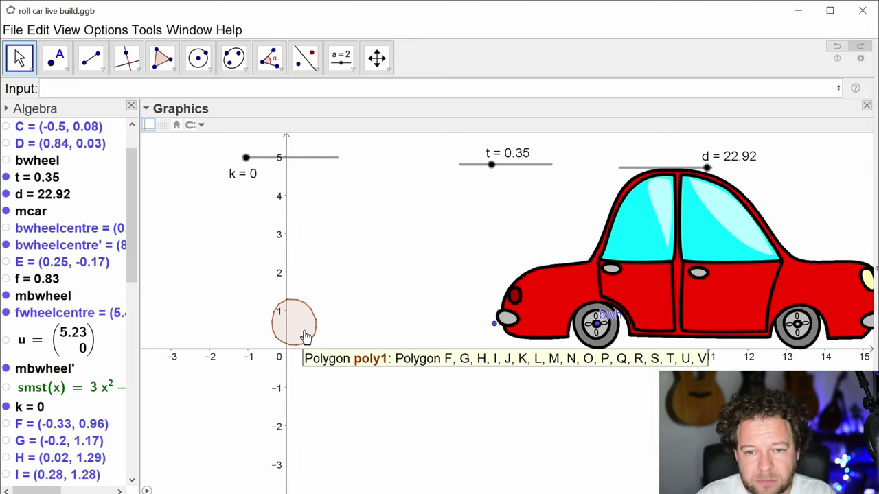
{"action": "key", "text": "ctrl+v"}
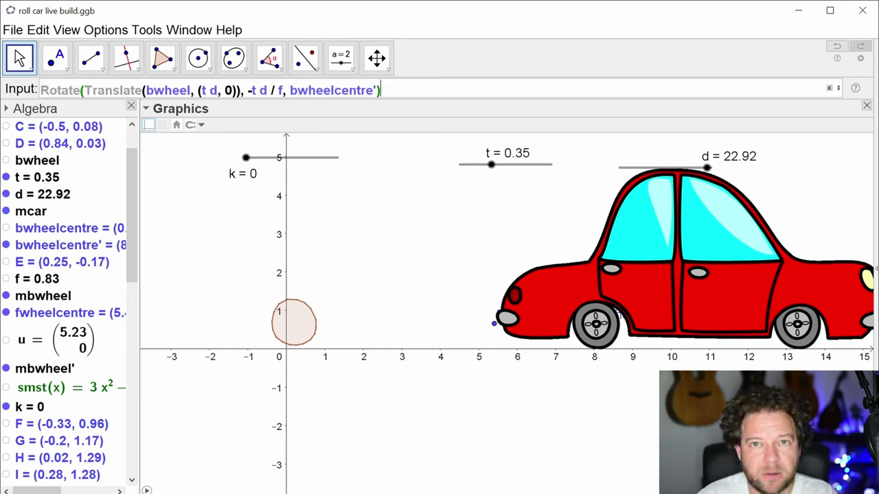
{"action": "left_click_drag", "start_coordinate": [144, 90], "coordinate": [186, 90]}
{"action": "type", "text": "poly1"}
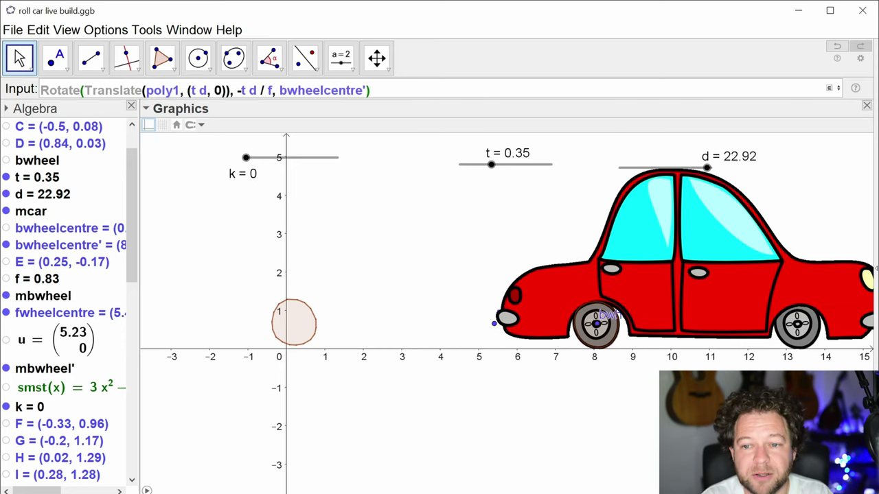
{"action": "key", "text": "Return"}
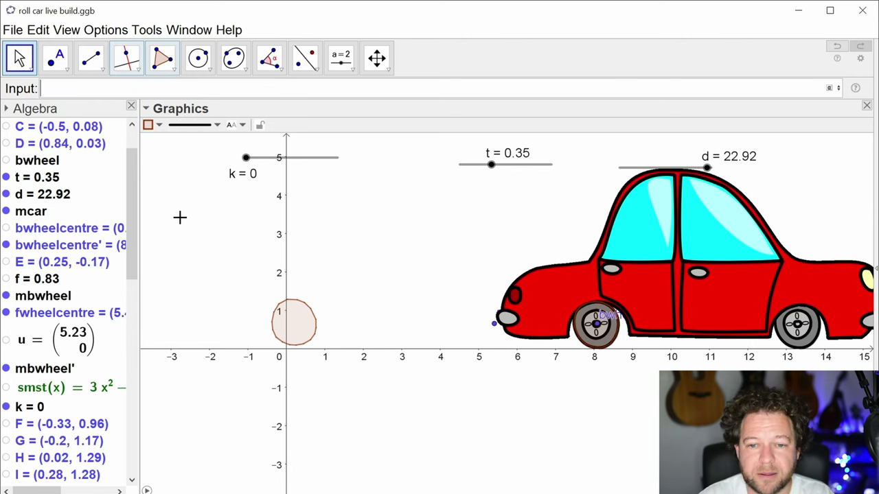
Step: Rename mbwheel' to mfwheel, hide mbwheel, and roll the car back to t 0.19
{"action": "scroll", "coordinate": [64, 427], "scroll_direction": "down", "scroll_amount": 8}
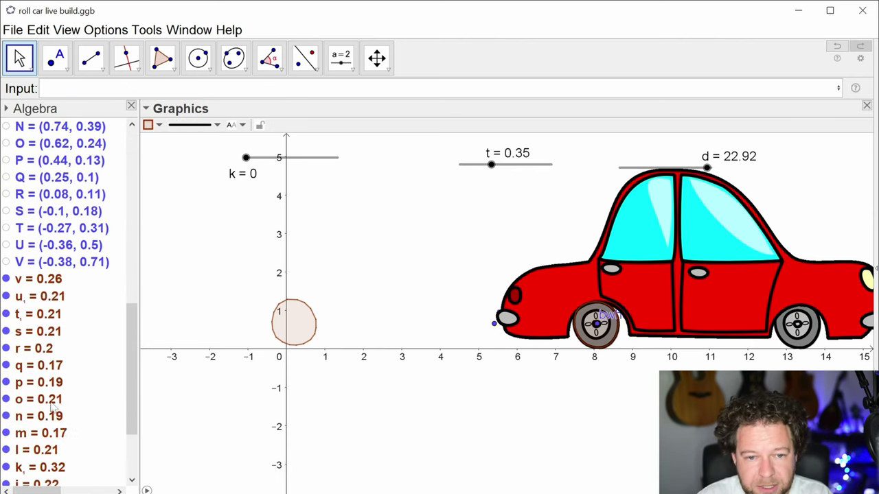
{"action": "scroll", "coordinate": [41, 343], "scroll_direction": "up", "scroll_amount": 7}
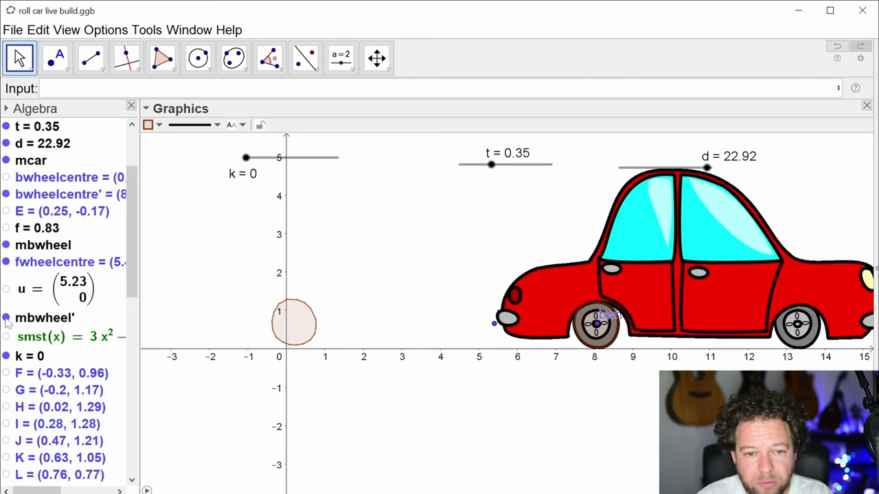
{"action": "left_click", "coordinate": [6, 318]}
{"action": "left_click", "coordinate": [6, 319]}
{"action": "right_click", "coordinate": [45, 317]}
{"action": "left_click", "coordinate": [102, 432]}
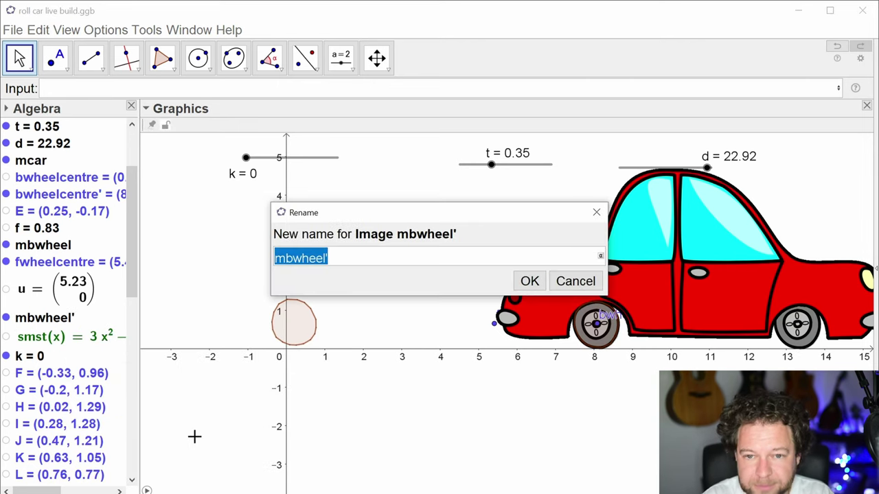
{"action": "key", "text": "End"}
{"action": "key", "text": "BackSpace"}
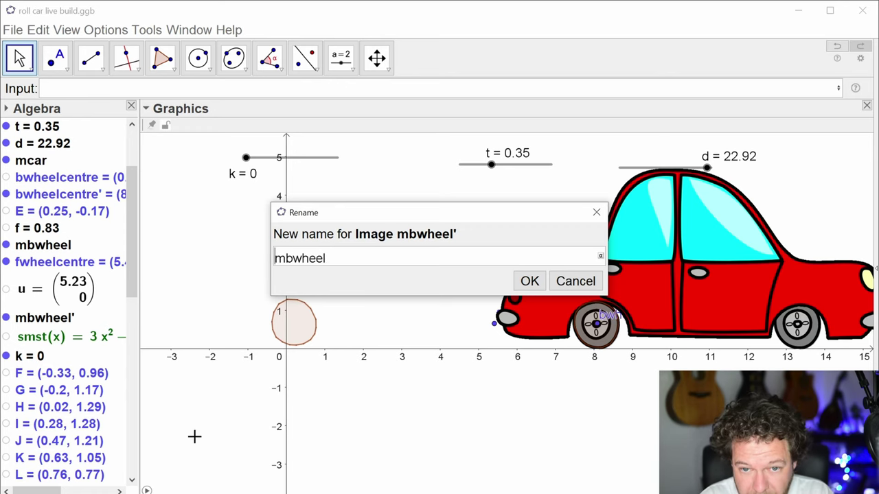
{"action": "key", "text": "BackSpace"}
{"action": "type", "text": "f"}
{"action": "key", "text": "Return"}
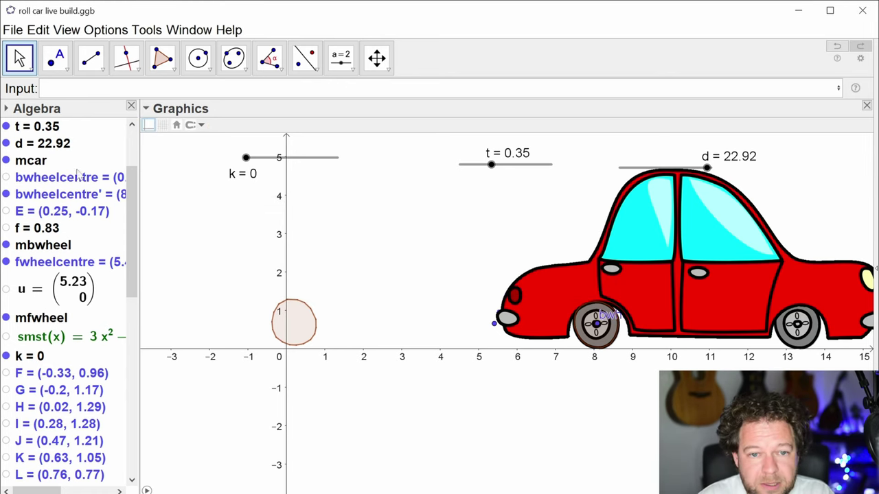
{"action": "left_click", "coordinate": [5, 245]}
{"action": "mouse_move", "coordinate": [492, 169]}
{"action": "left_mouse_down"}
{"action": "mouse_move", "coordinate": [459, 175]}
{"action": "mouse_move", "coordinate": [498, 165]}
{"action": "mouse_move", "coordinate": [464, 164]}
{"action": "mouse_move", "coordinate": [477, 162]}
{"action": "left_mouse_up"}
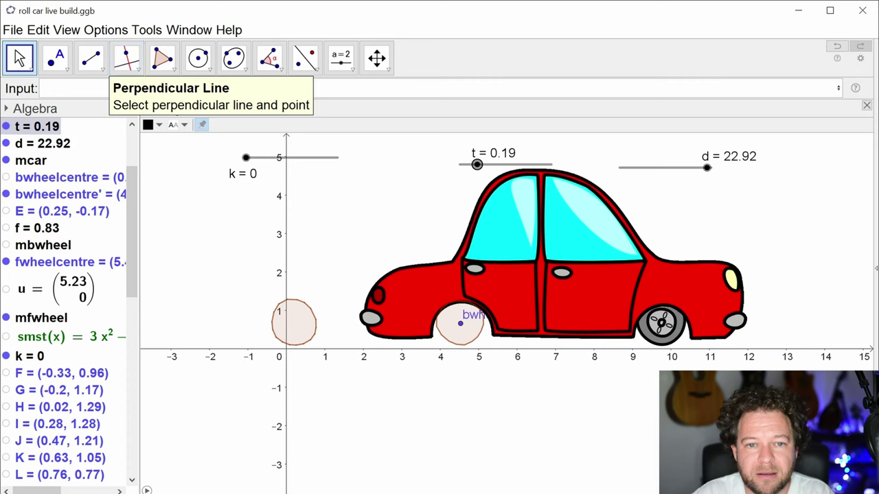
Step: Enter PerpendicularLine(bwheelcentre', xAxis) to draw vertical line a through the rear wheel centre
{"action": "type", "text": "perp"}
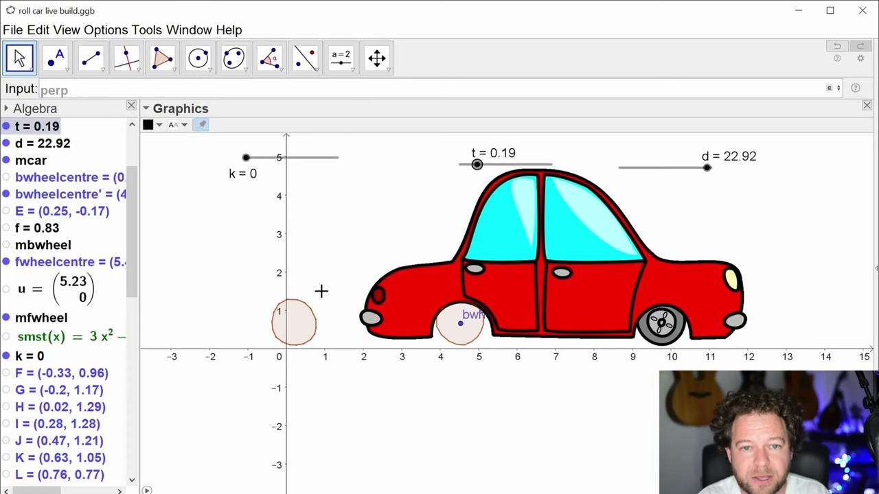
{"action": "key", "text": "Down"}
{"action": "key", "text": "Down"}
{"action": "key", "text": "Down"}
{"action": "key", "text": "Return"}
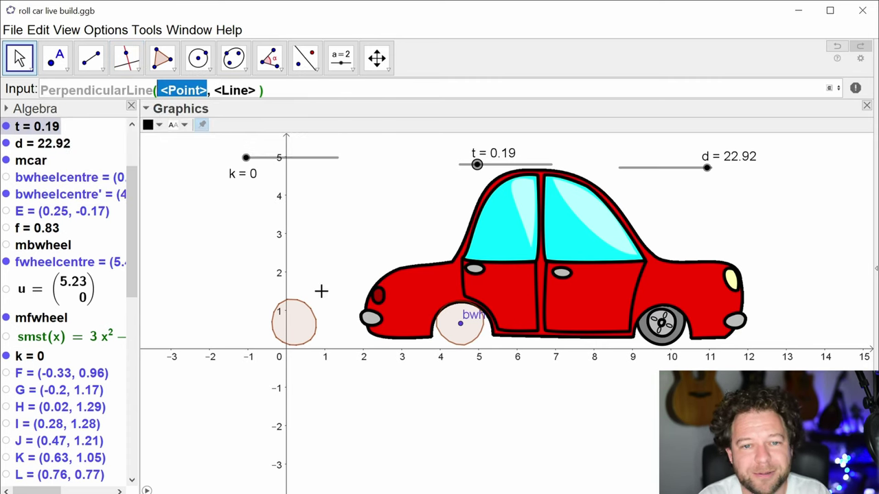
{"action": "type", "text": "bwheelcetnre"}
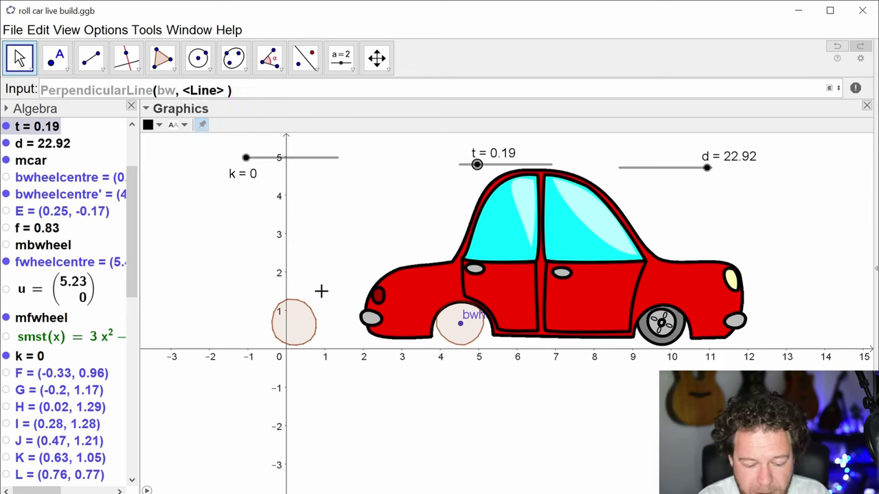
{"action": "key", "text": "BackSpace"}
{"action": "key", "text": "BackSpace"}
{"action": "key", "text": "BackSpace"}
{"action": "key", "text": "BackSpace"}
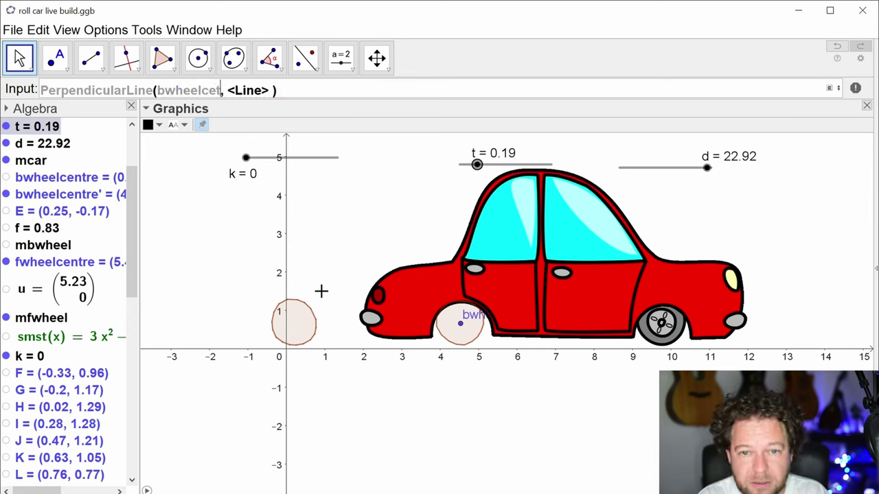
{"action": "type", "text": "ntre"}
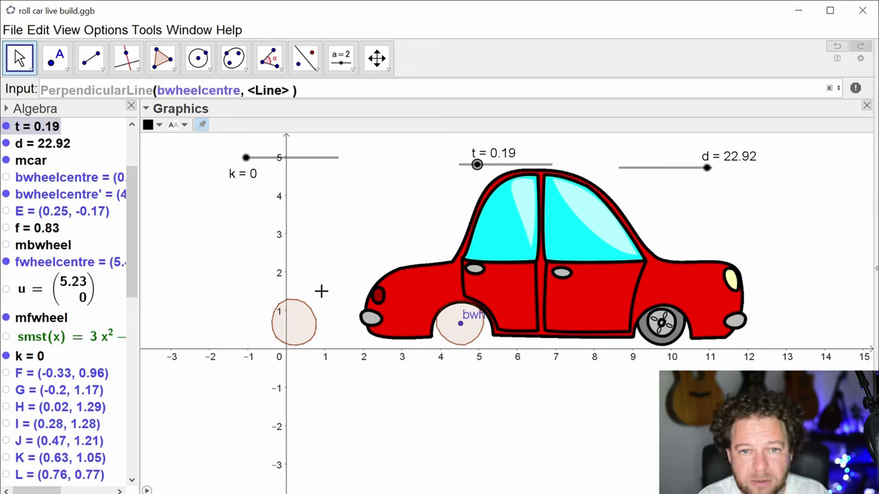
{"action": "type", "text": "'"}
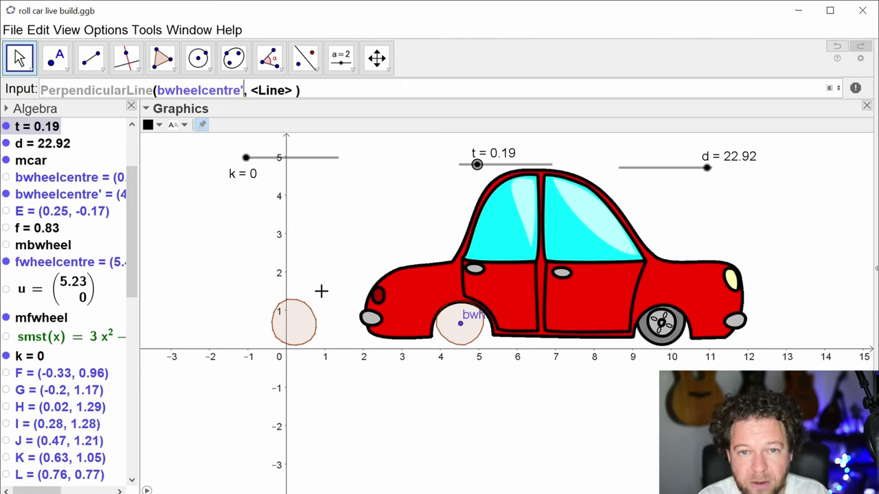
{"action": "key", "text": "Tab"}
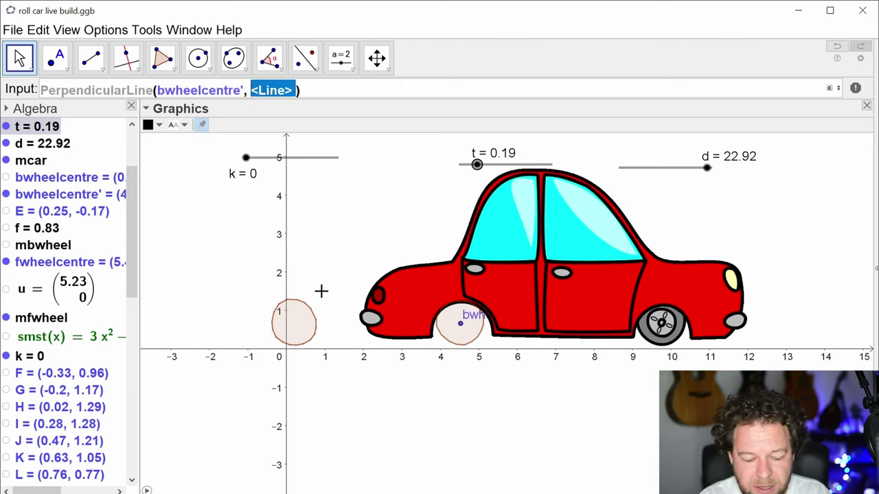
{"action": "type", "text": "xAxis"}
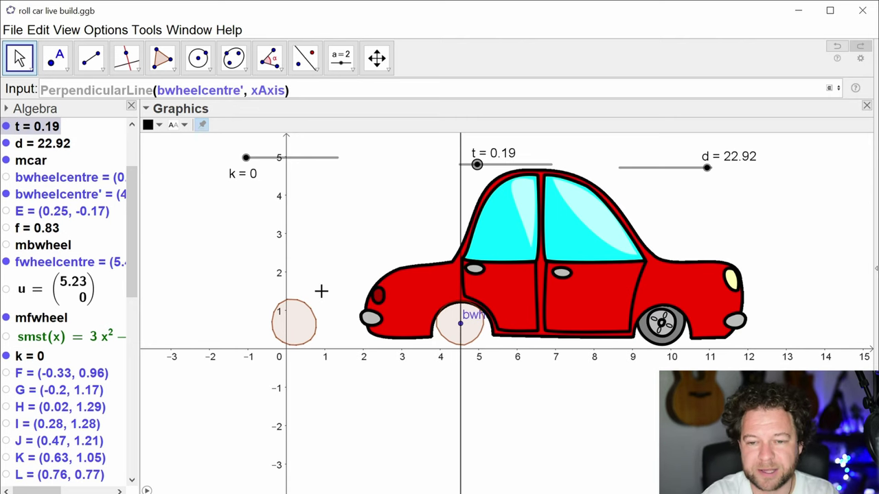
{"action": "key", "text": "Return"}
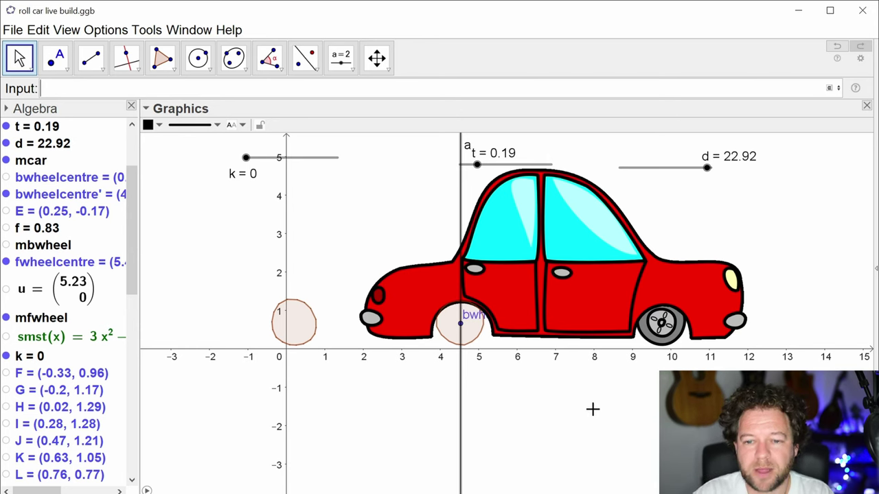
Step: Enter Intersect(a, poly2) to mark points Z and W on the back wheel, zooming in
{"action": "type", "text": "inte"}
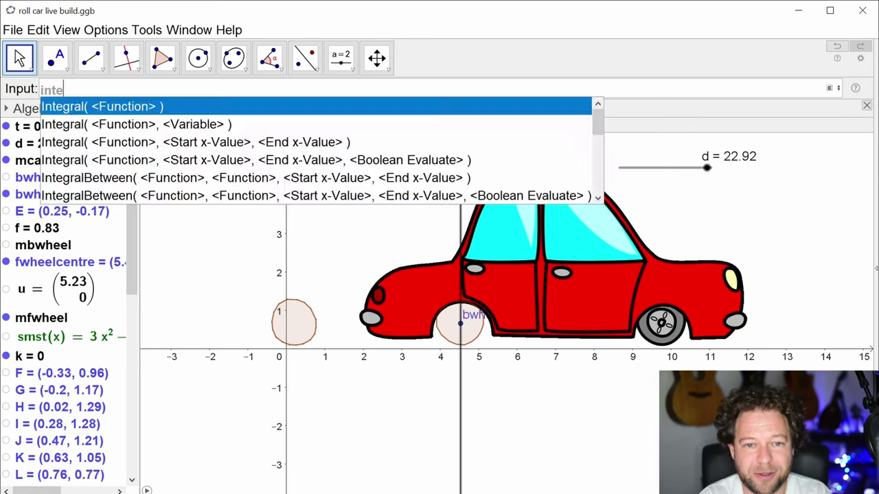
{"action": "type", "text": "rs"}
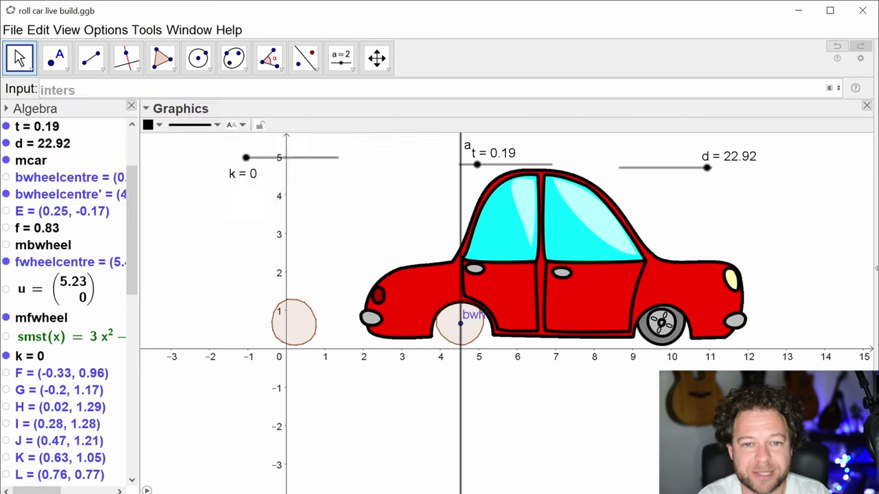
{"action": "key", "text": "Return"}
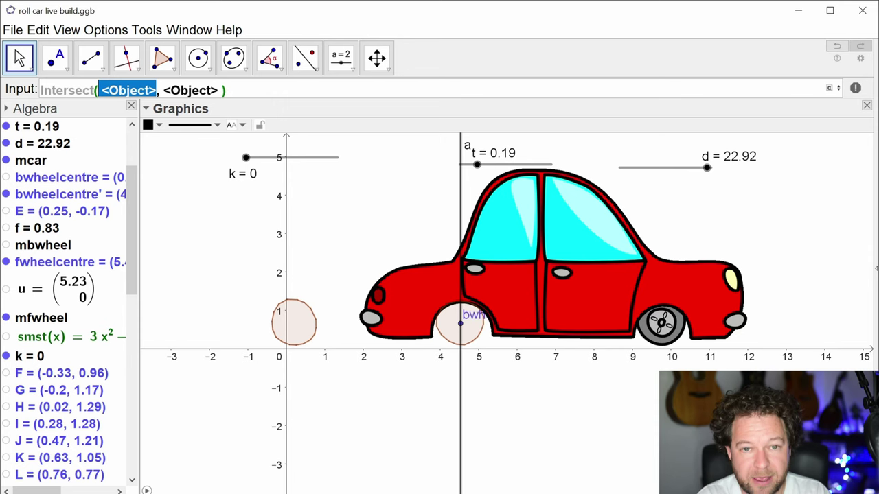
{"action": "type", "text": "a"}
{"action": "key", "text": "Tab"}
{"action": "type", "text": "poly1'"}
{"action": "scroll", "coordinate": [49, 385], "scroll_direction": "down", "scroll_amount": 10}
{"action": "key", "text": "BackSpace"}
{"action": "key", "text": "BackSpace"}
{"action": "type", "text": "2"}
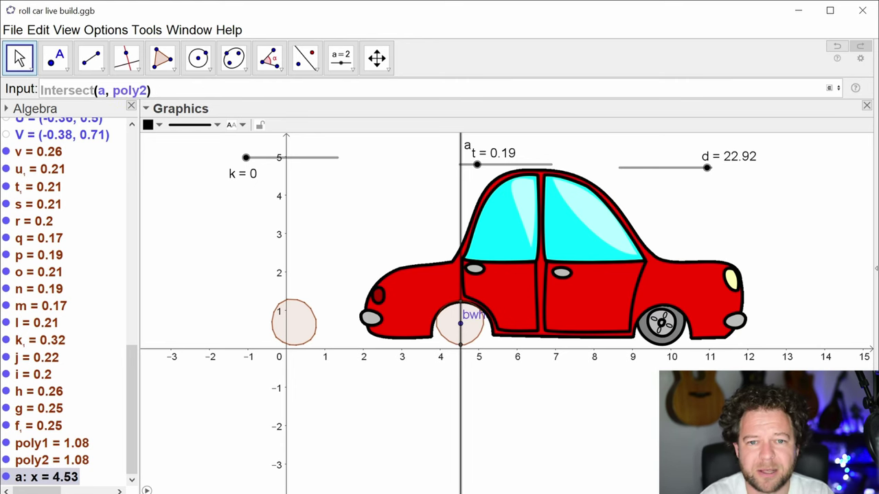
{"action": "key", "text": "Return"}
{"action": "scroll", "coordinate": [508, 369], "scroll_direction": "up", "scroll_amount": 4}
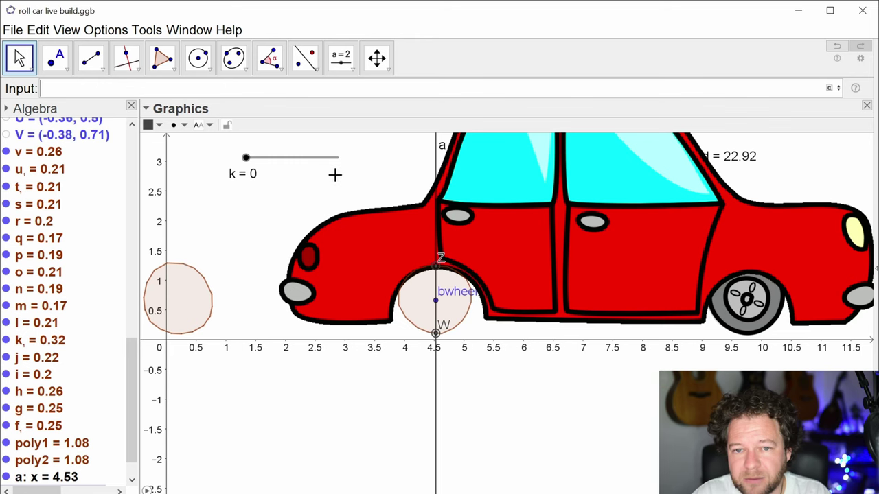
{"action": "scroll", "coordinate": [329, 179], "scroll_direction": "down", "scroll_amount": 2}
{"action": "scroll", "coordinate": [328, 181], "scroll_direction": "down", "scroll_amount": 2}
Step: Set slider k to 0.25 and enter Locus(W, t) to create loc1
{"action": "left_click_drag", "start_coordinate": [254, 165], "coordinate": [270, 173]}
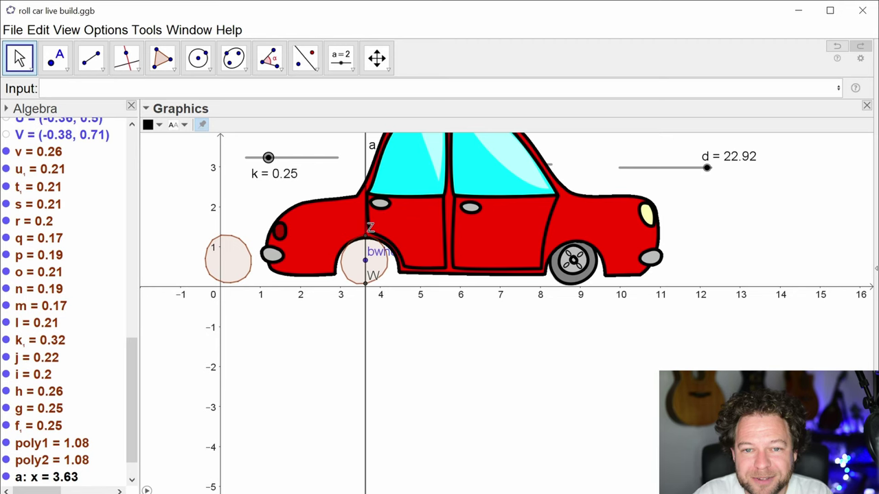
{"action": "type", "text": "locus"}
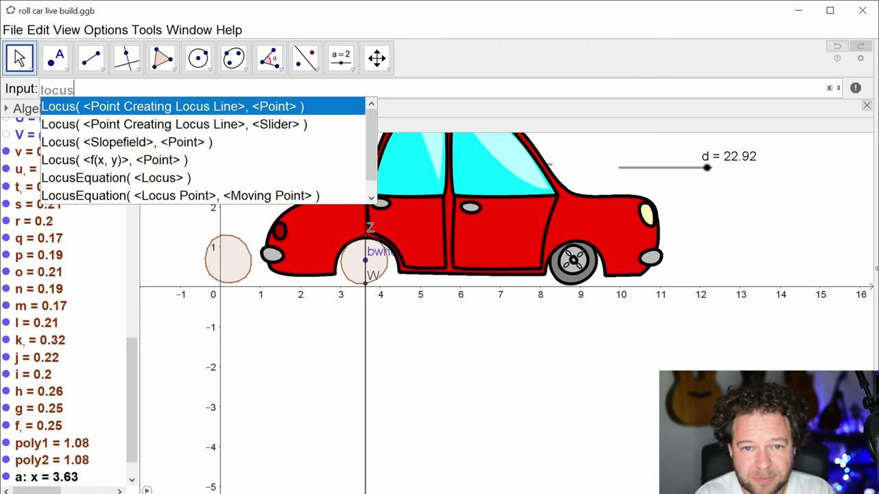
{"action": "key", "text": "Return"}
{"action": "type", "text": "W"}
{"action": "key", "text": "Tab"}
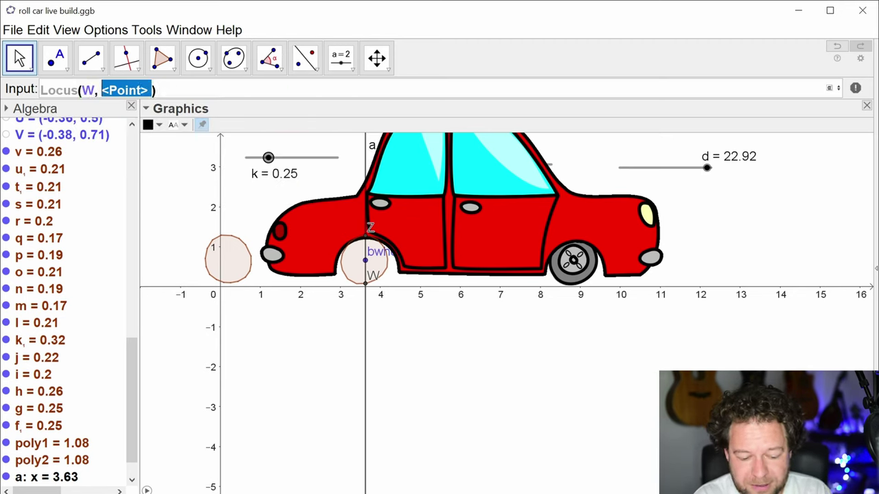
{"action": "type", "text": "t"}
{"action": "key", "text": "Return"}
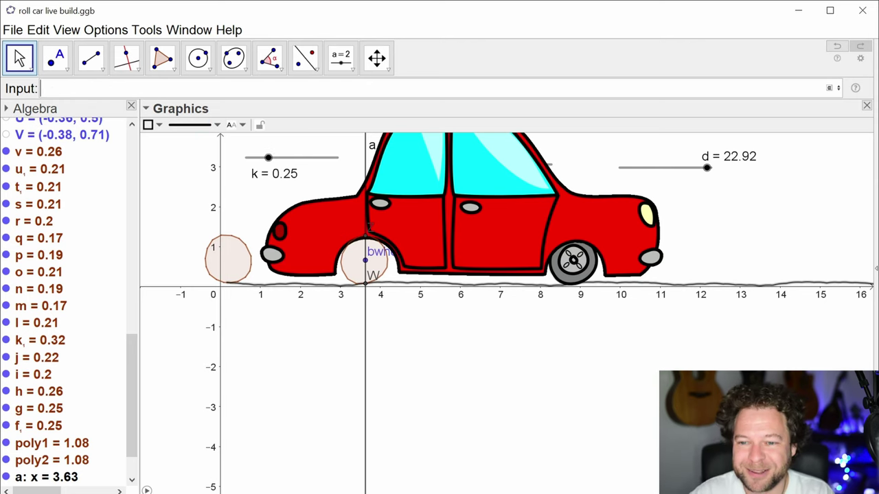
Step: Pan to show the car and ground, then drag t to test the locus
{"action": "scroll", "coordinate": [635, 406], "scroll_direction": "down", "scroll_amount": 3}
{"action": "left_click_drag", "start_coordinate": [637, 403], "coordinate": [587, 419]}
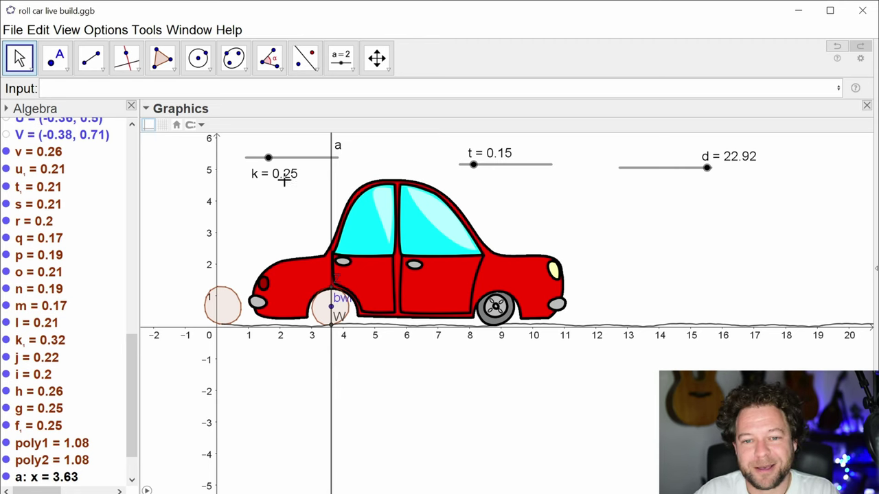
{"action": "left_click_drag", "start_coordinate": [472, 167], "coordinate": [477, 147]}
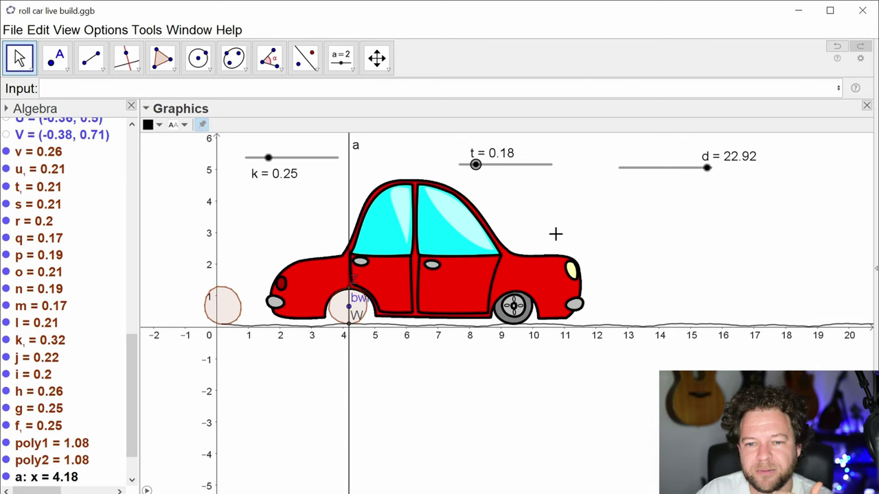
{"action": "scroll", "coordinate": [78, 412], "scroll_direction": "down", "scroll_amount": 2}
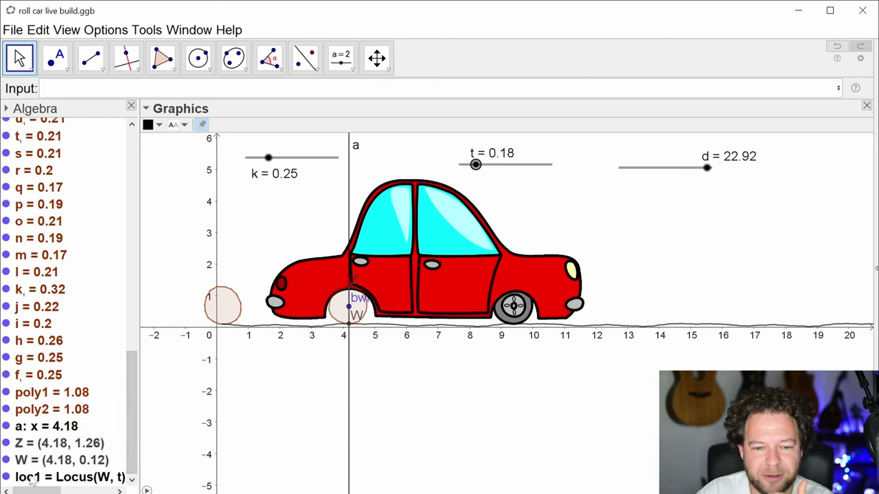
Step: Delete locus loc1 and hide line a and point Z, leaving W visible
{"action": "left_click", "coordinate": [30, 480]}
{"action": "key", "text": "Delete"}
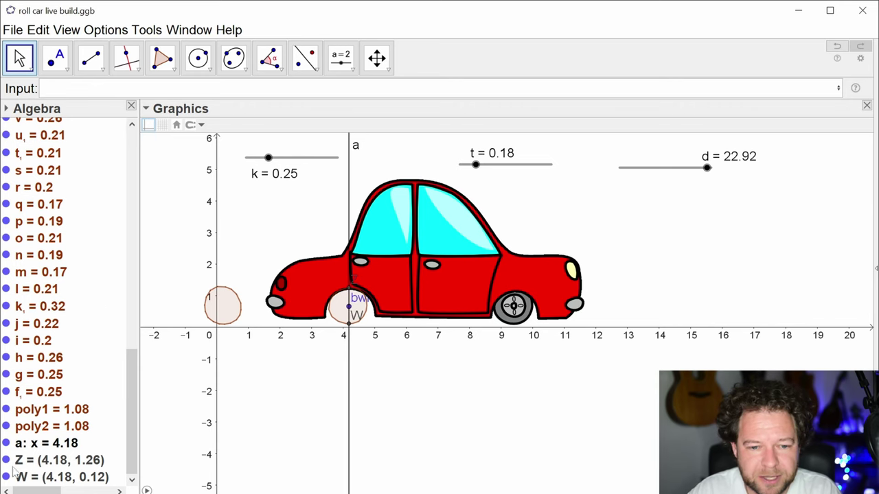
{"action": "left_click", "coordinate": [6, 444]}
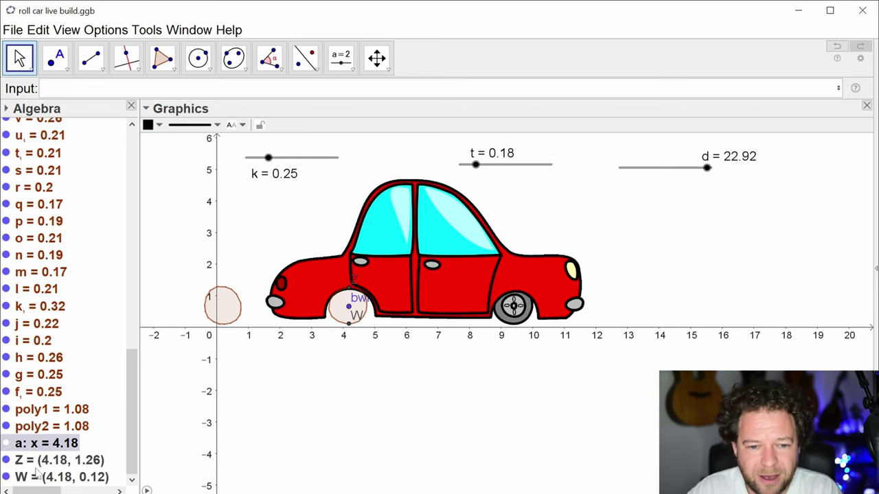
{"action": "left_click", "coordinate": [6, 461]}
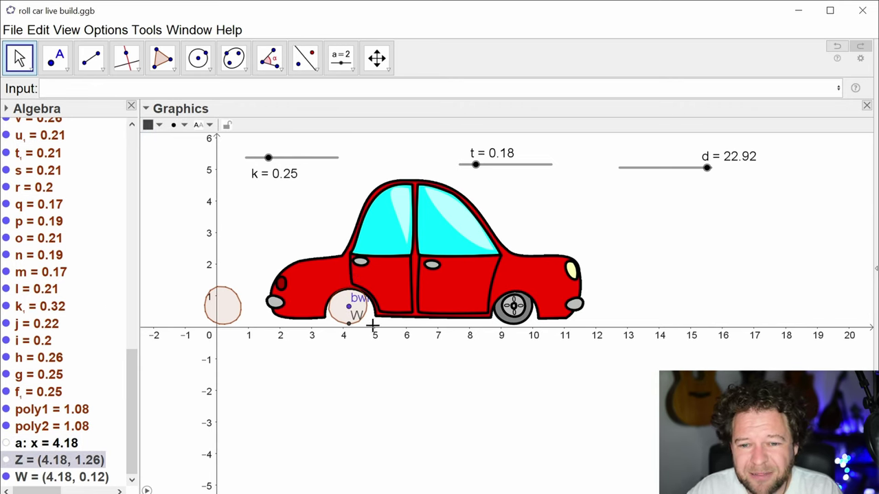
{"action": "scroll", "coordinate": [372, 361], "scroll_direction": "up", "scroll_amount": 2}
{"action": "scroll", "coordinate": [373, 361], "scroll_direction": "up", "scroll_amount": 5}
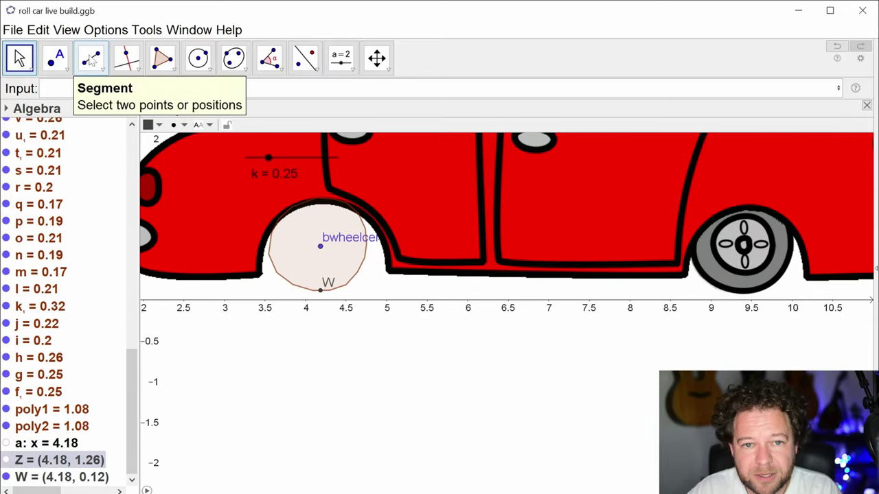
Step: Draw segment b from the rear wheel centre down to point W
{"action": "left_click", "coordinate": [91, 58]}
{"action": "left_click", "coordinate": [321, 247]}
{"action": "scroll", "coordinate": [74, 346], "scroll_direction": "down", "scroll_amount": 10}
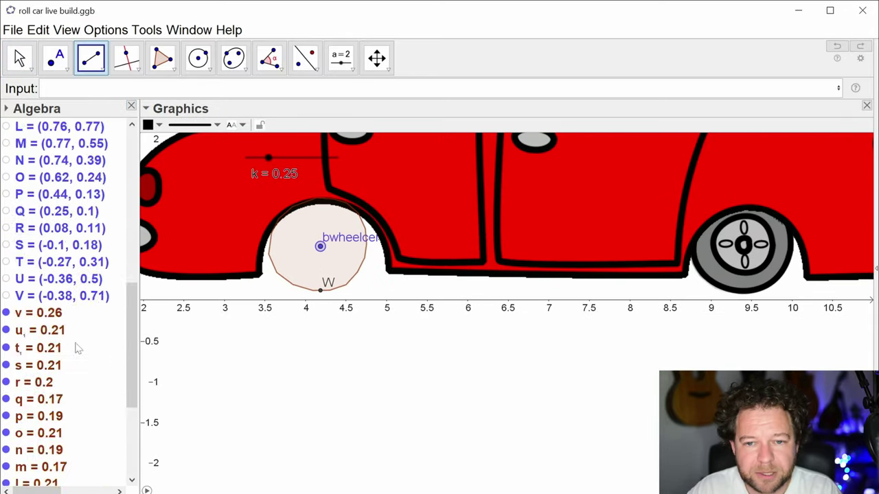
{"action": "left_click", "coordinate": [48, 478]}
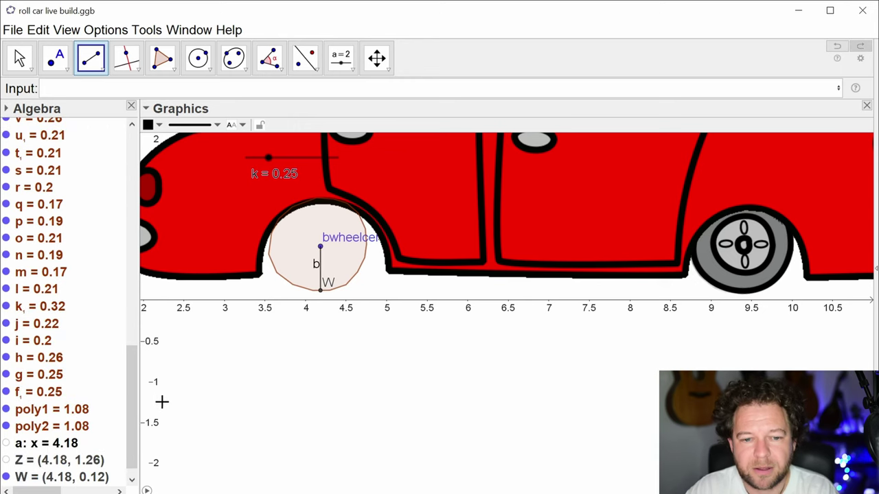
{"action": "key", "text": "Escape"}
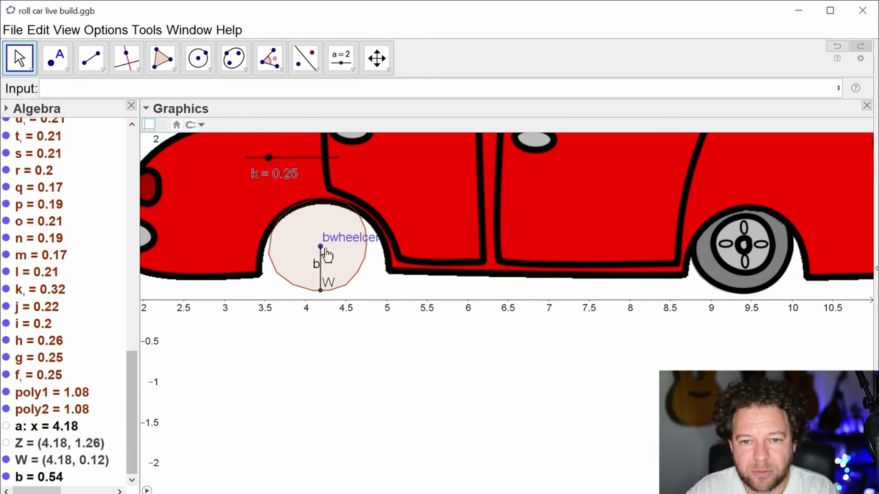
Step: Vary slider k to watch the wheel and pan out to show the whole car
{"action": "scroll", "coordinate": [325, 254], "scroll_direction": "down", "scroll_amount": 1}
{"action": "mouse_move", "coordinate": [264, 160]}
{"action": "left_mouse_down"}
{"action": "mouse_move", "coordinate": [281, 160]}
{"action": "mouse_move", "coordinate": [271, 167]}
{"action": "left_mouse_up"}
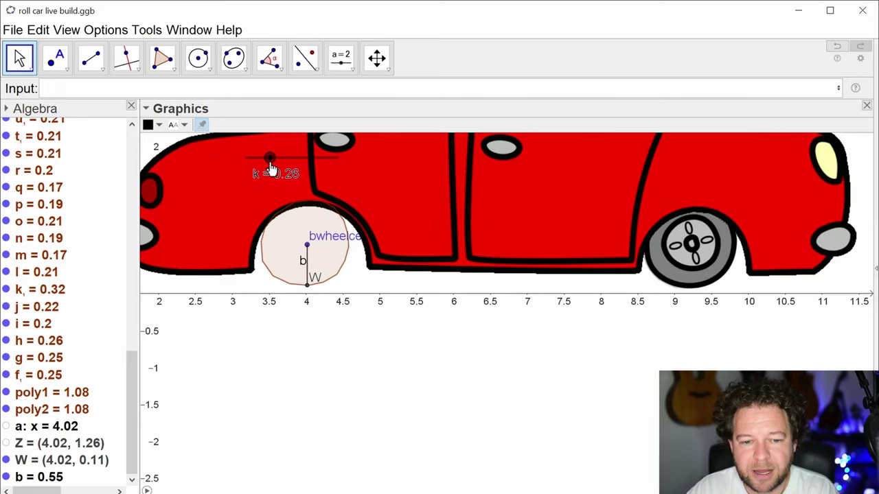
{"action": "scroll", "coordinate": [355, 330], "scroll_direction": "down", "scroll_amount": 5}
{"action": "left_click_drag", "start_coordinate": [357, 348], "coordinate": [360, 378]}
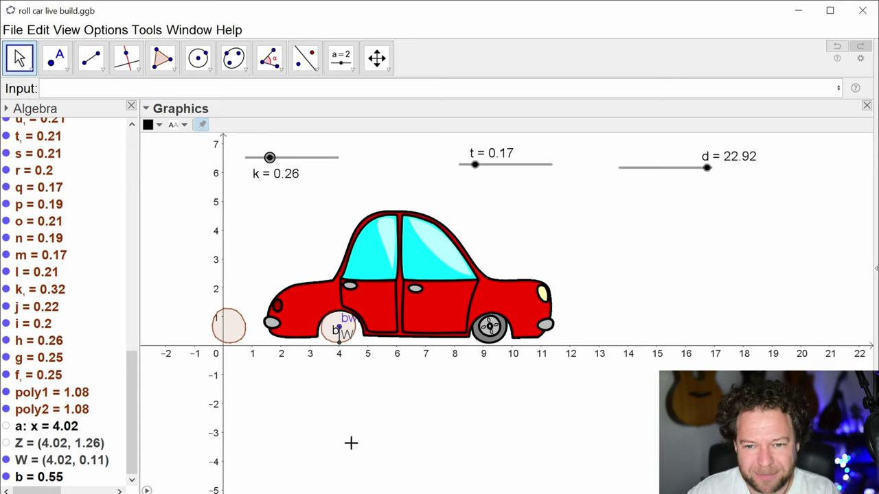
Step: Redefine mcar as Translate(car, (t d, b)) so the body lifts by b
{"action": "scroll", "coordinate": [92, 320], "scroll_direction": "up", "scroll_amount": 15}
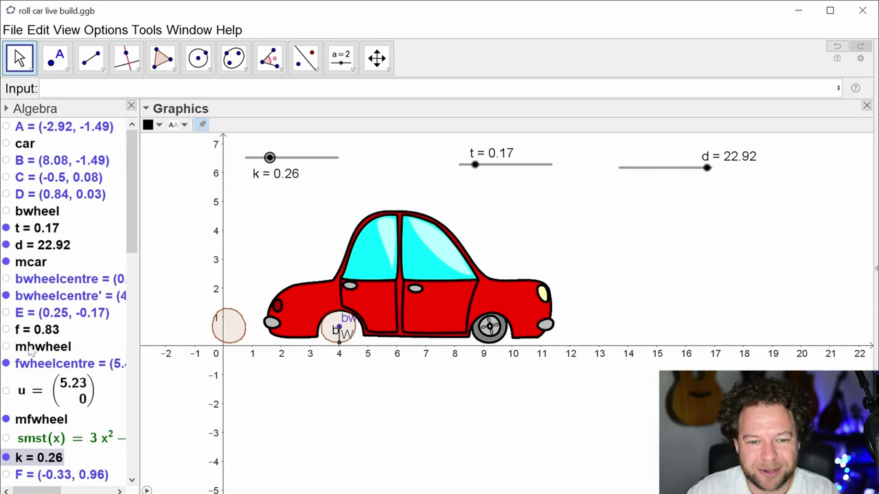
{"action": "left_click", "coordinate": [324, 422]}
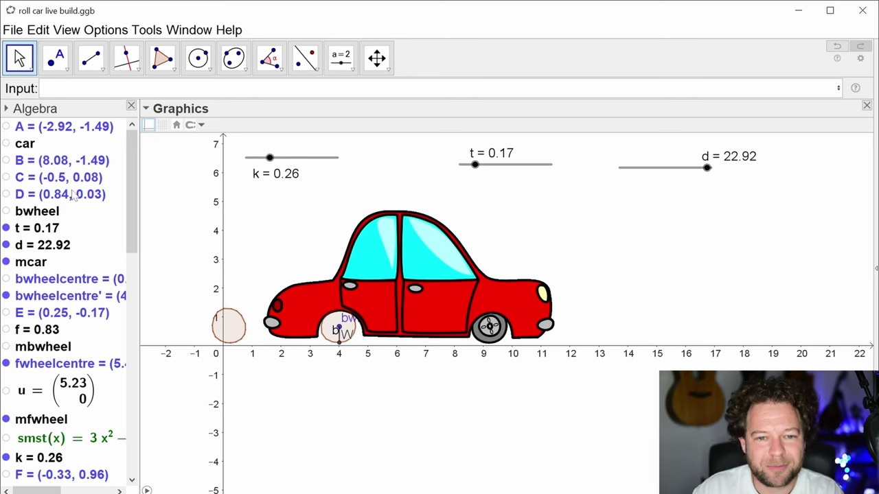
{"action": "double_click", "coordinate": [40, 263]}
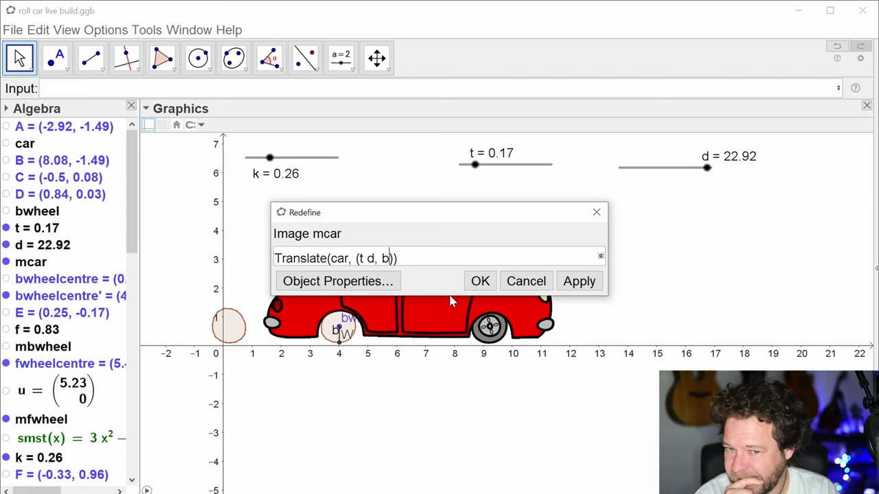
{"action": "key", "text": "Return"}
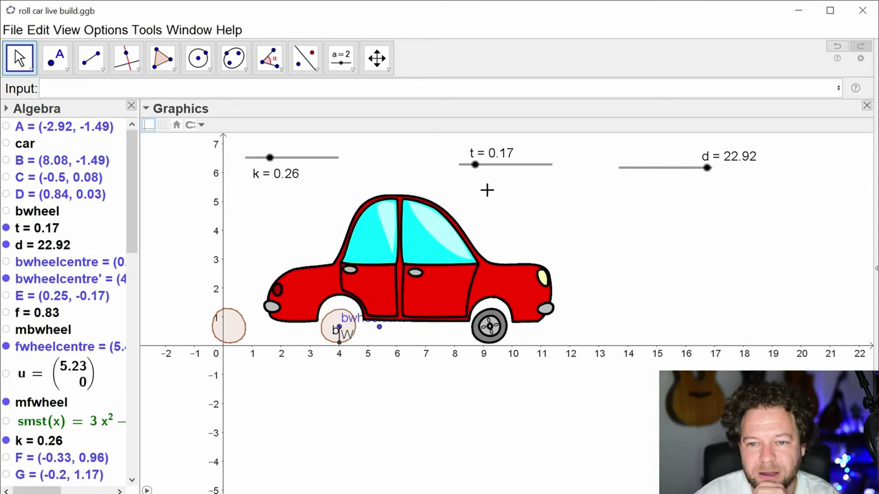
Step: Hide poly2 and the other helper shapes, then vary t to check rear wheel mbwheel
{"action": "mouse_move", "coordinate": [477, 174]}
{"action": "left_mouse_down"}
{"action": "mouse_move", "coordinate": [465, 170]}
{"action": "mouse_move", "coordinate": [510, 181]}
{"action": "mouse_move", "coordinate": [471, 173]}
{"action": "mouse_move", "coordinate": [488, 186]}
{"action": "mouse_move", "coordinate": [473, 190]}
{"action": "left_mouse_up"}
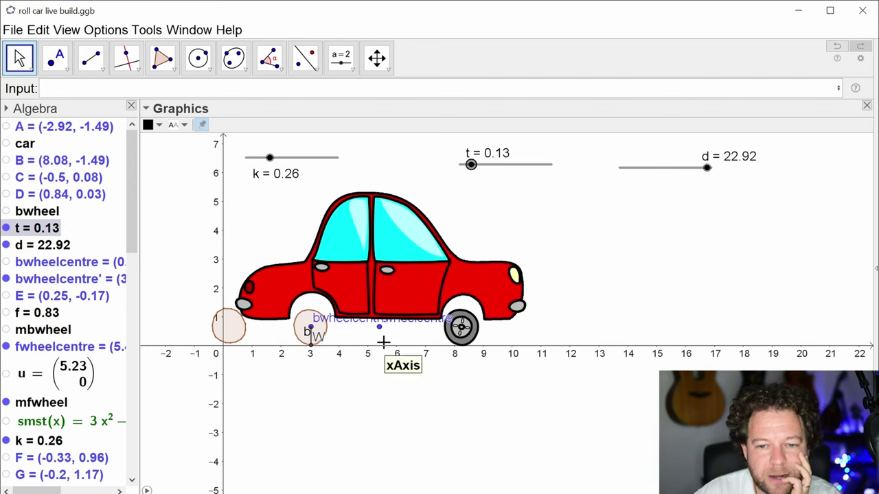
{"action": "scroll", "coordinate": [76, 446], "scroll_direction": "down", "scroll_amount": 10}
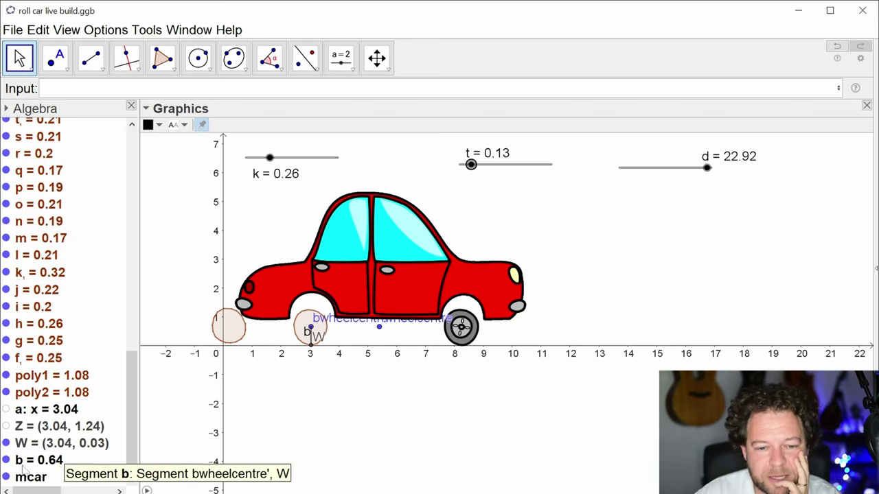
{"action": "left_click", "coordinate": [6, 392]}
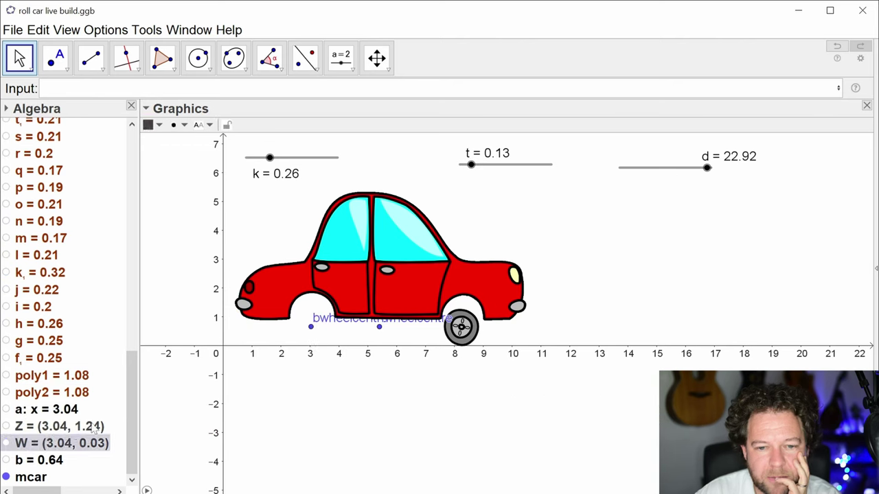
{"action": "left_click_drag", "start_coordinate": [133, 423], "coordinate": [140, 192]}
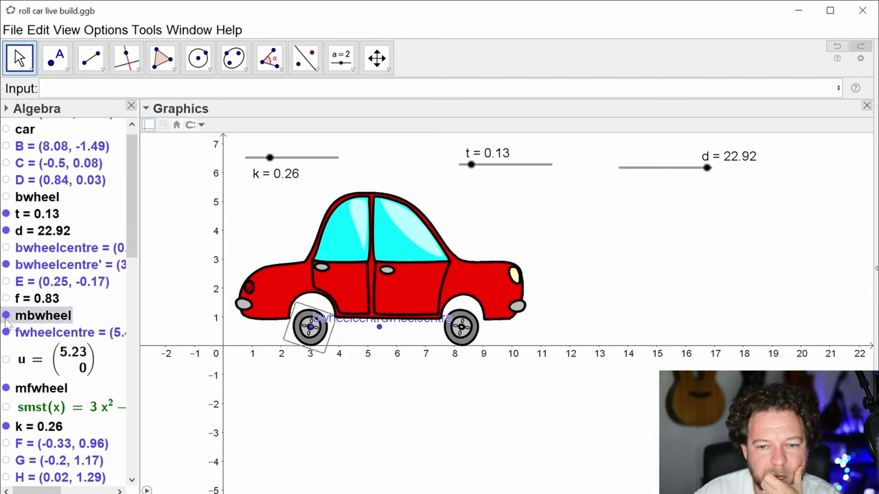
{"action": "mouse_move", "coordinate": [471, 164]}
{"action": "left_mouse_down"}
{"action": "mouse_move", "coordinate": [485, 172]}
{"action": "mouse_move", "coordinate": [474, 180]}
{"action": "left_mouse_up"}
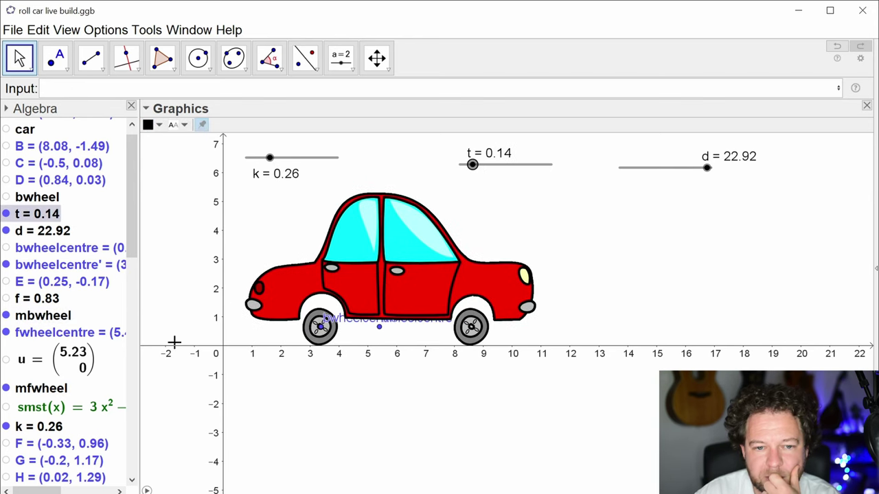
Step: Wrap mbwheel's Rotate(...) definition in Translate(..., (0, b)) so the wheel lifts with the car
{"action": "double_click", "coordinate": [46, 321]}
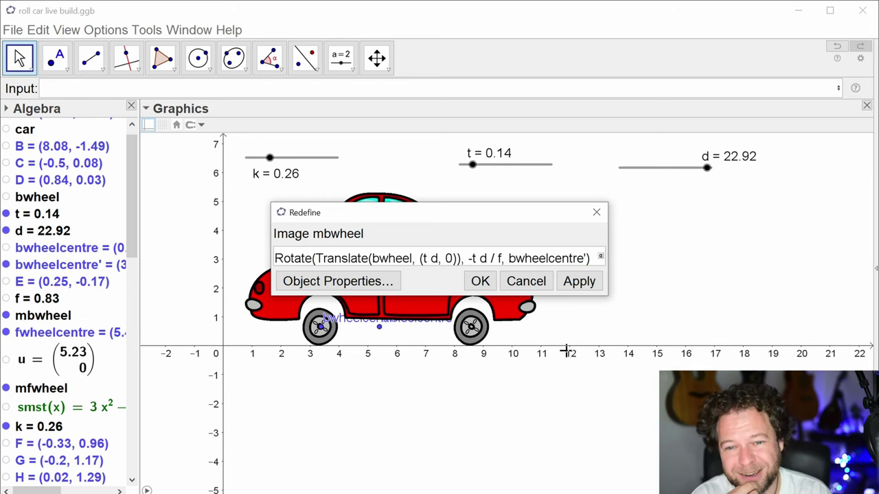
{"action": "type", "text": "t"}
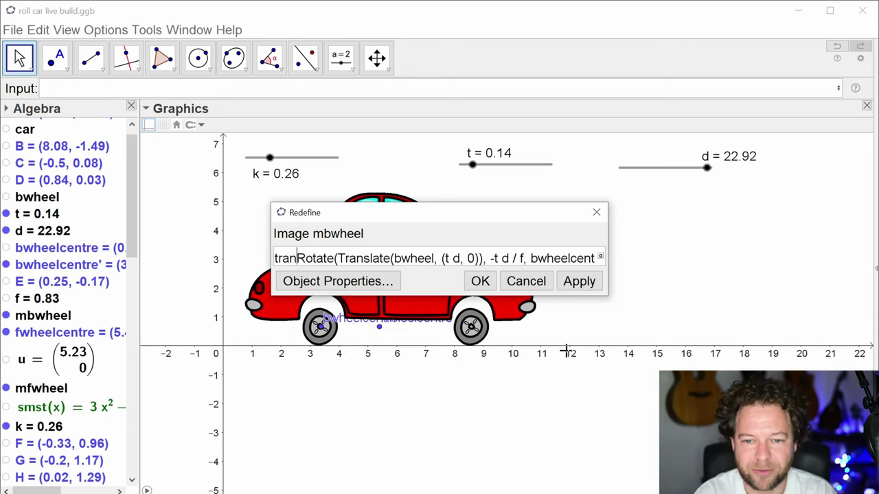
{"action": "type", "text": "rn("}
{"action": "key", "text": "End"}
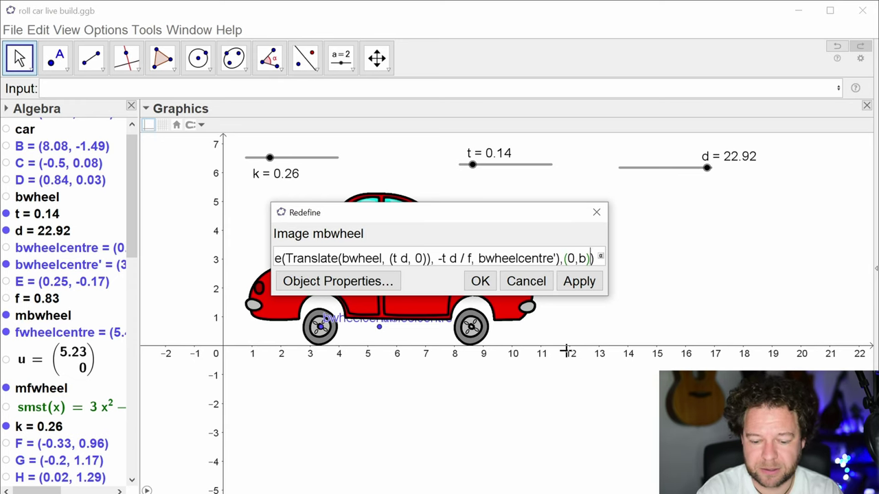
{"action": "key", "text": "Return"}
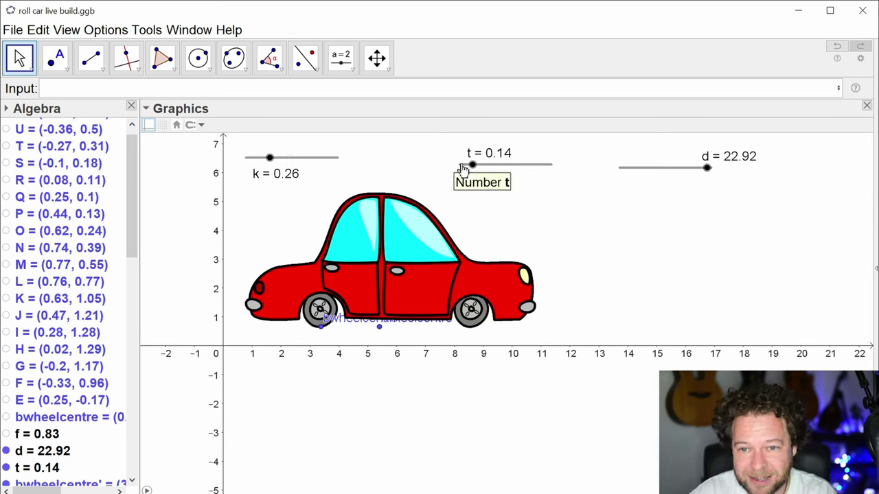
Step: Drag slider t back and forth to test the car rolling over ground line g₁
{"action": "left_click_drag", "start_coordinate": [472, 166], "coordinate": [467, 184]}
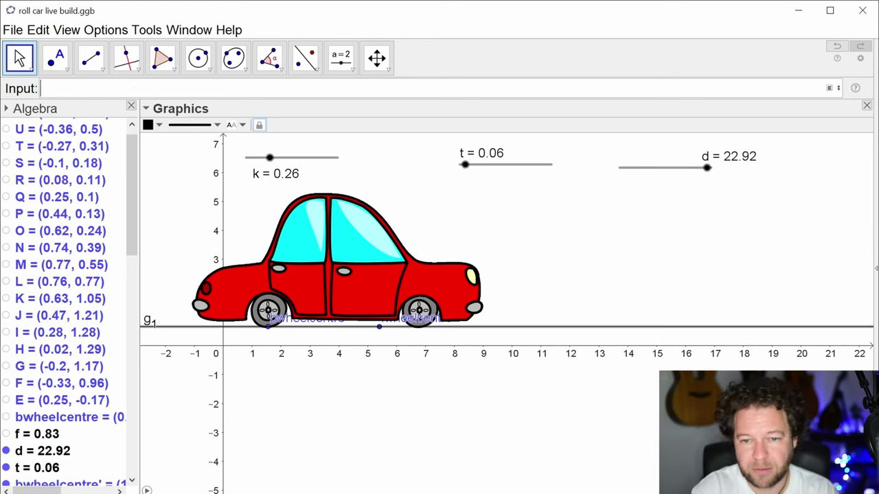
{"action": "scroll", "coordinate": [49, 376], "scroll_direction": "down", "scroll_amount": 4}
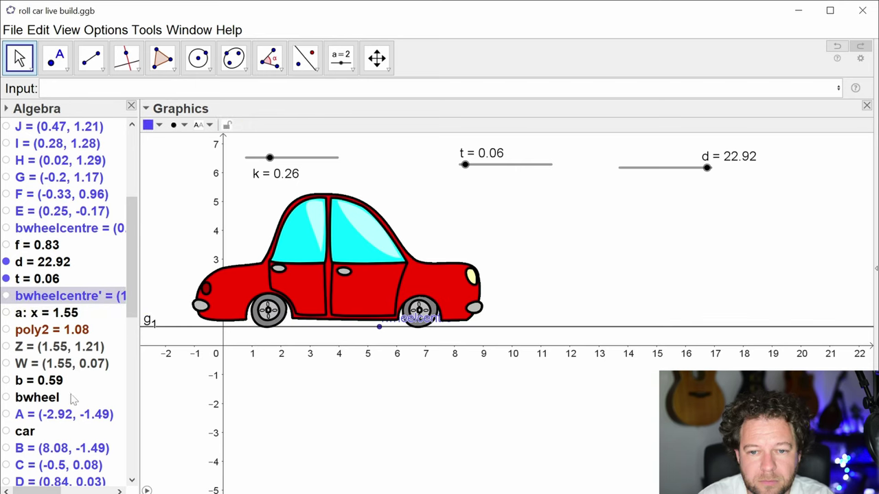
{"action": "scroll", "coordinate": [58, 362], "scroll_direction": "down", "scroll_amount": 7}
{"action": "scroll", "coordinate": [37, 280], "scroll_direction": "up", "scroll_amount": 3}
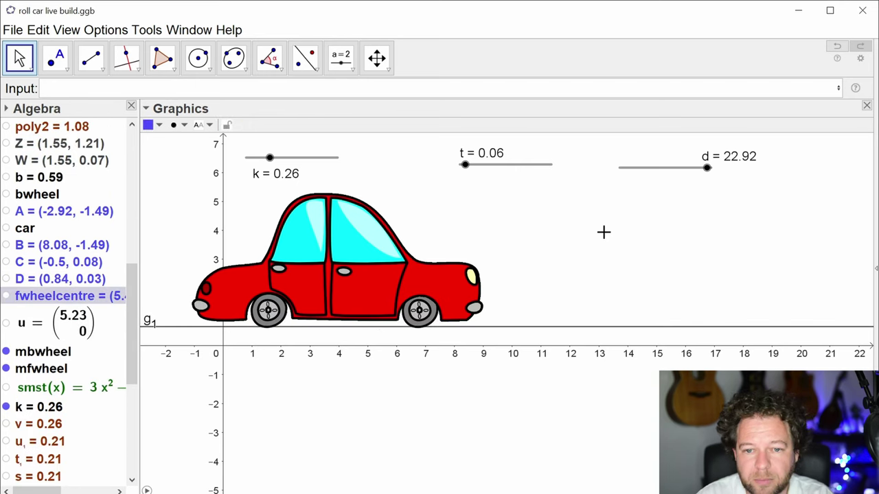
{"action": "scroll", "coordinate": [134, 368], "scroll_direction": "down", "scroll_amount": 5}
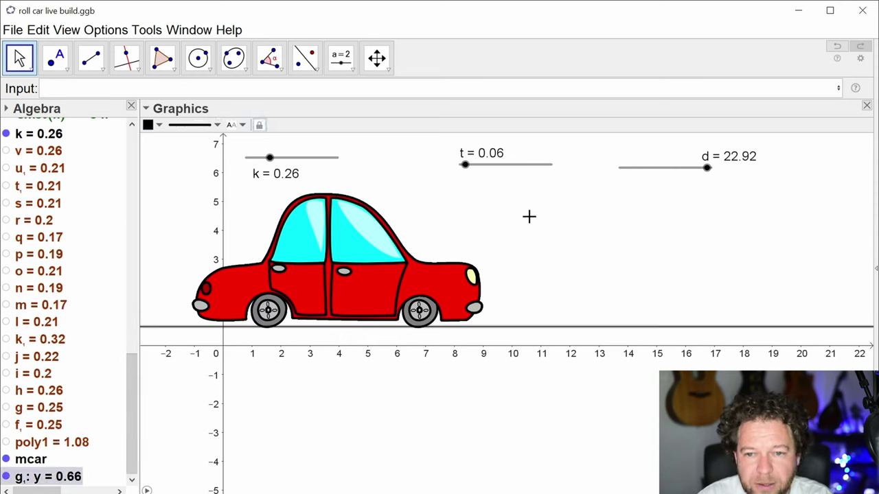
{"action": "left_click_drag", "start_coordinate": [466, 169], "coordinate": [280, 169]}
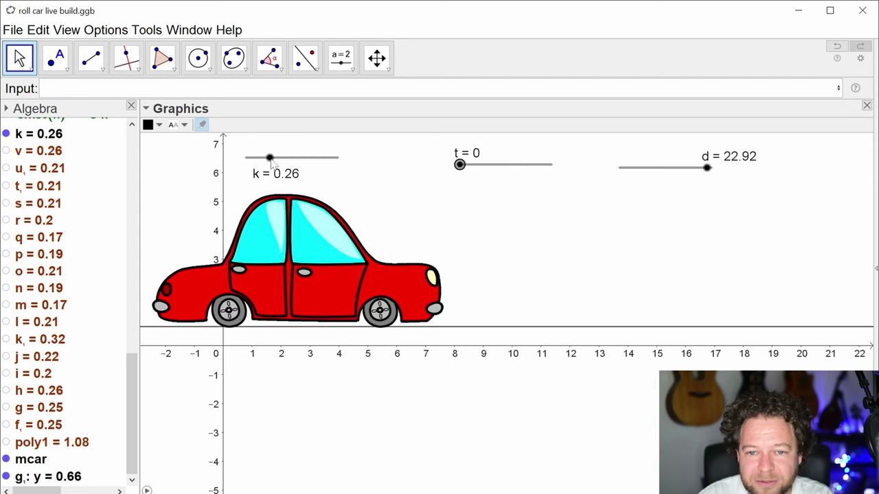
Step: Start animating sliders k and t
{"action": "right_click", "coordinate": [269, 157]}
{"action": "left_click", "coordinate": [317, 223]}
{"action": "right_click", "coordinate": [511, 170]}
{"action": "left_click", "coordinate": [540, 226]}
Step: Pan the view to follow the rolling car and hide the coordinate axes
{"action": "scroll", "coordinate": [722, 223], "scroll_direction": "down", "scroll_amount": 2}
{"action": "left_click_drag", "start_coordinate": [722, 223], "coordinate": [642, 267]}
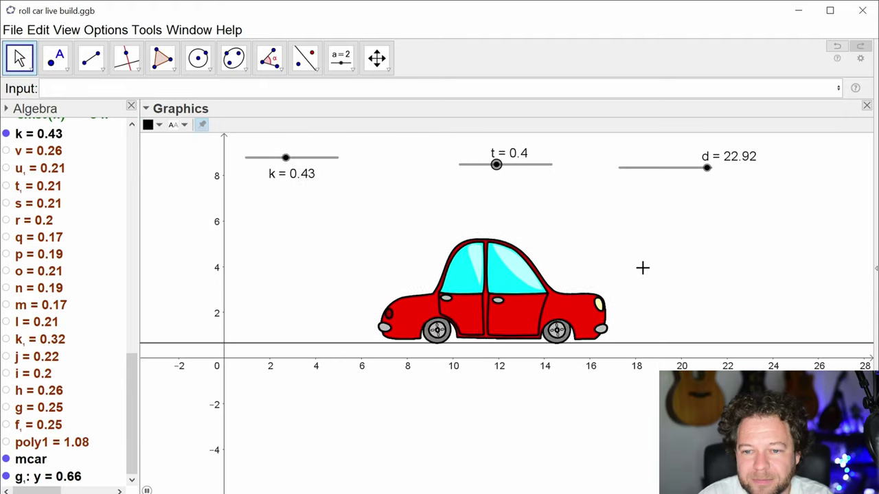
{"action": "left_click_drag", "start_coordinate": [515, 236], "coordinate": [473, 247]}
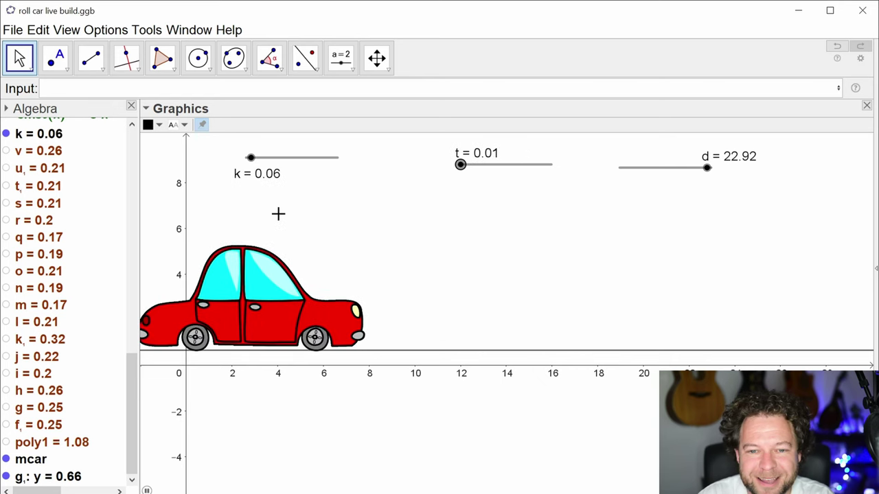
{"action": "left_click", "coordinate": [149, 124]}
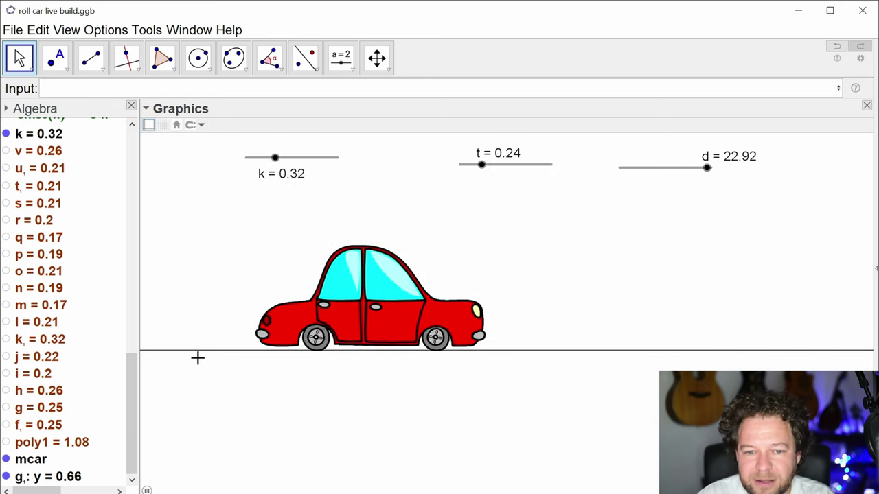
Step: Set ground line g₁ to maximum line thickness
{"action": "left_click", "coordinate": [176, 350]}
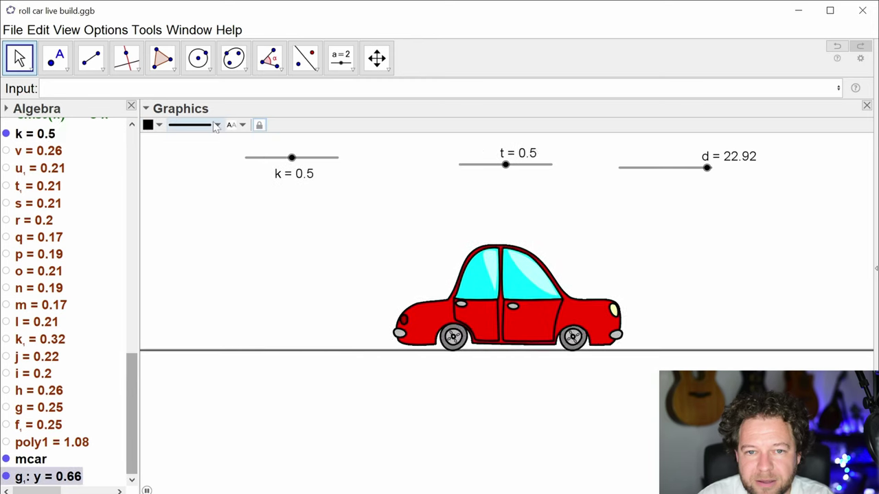
{"action": "left_click", "coordinate": [217, 125]}
{"action": "left_click_drag", "start_coordinate": [186, 215], "coordinate": [221, 219]}
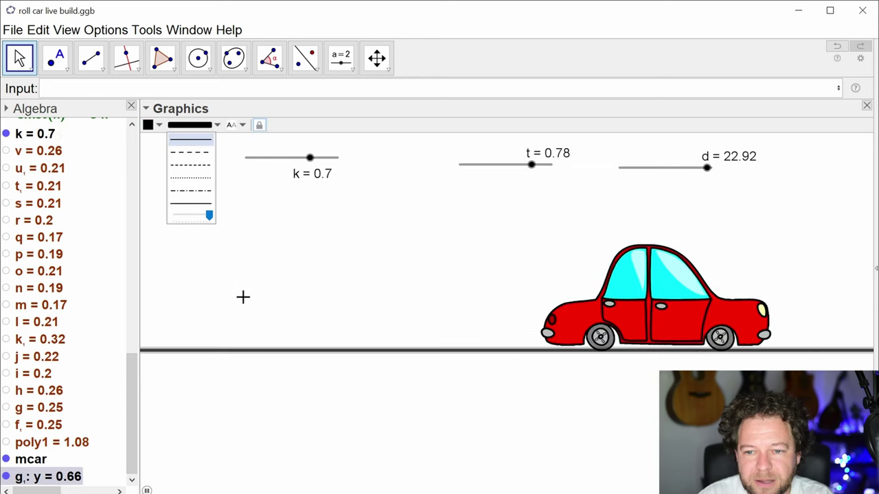
{"action": "left_click", "coordinate": [199, 369]}
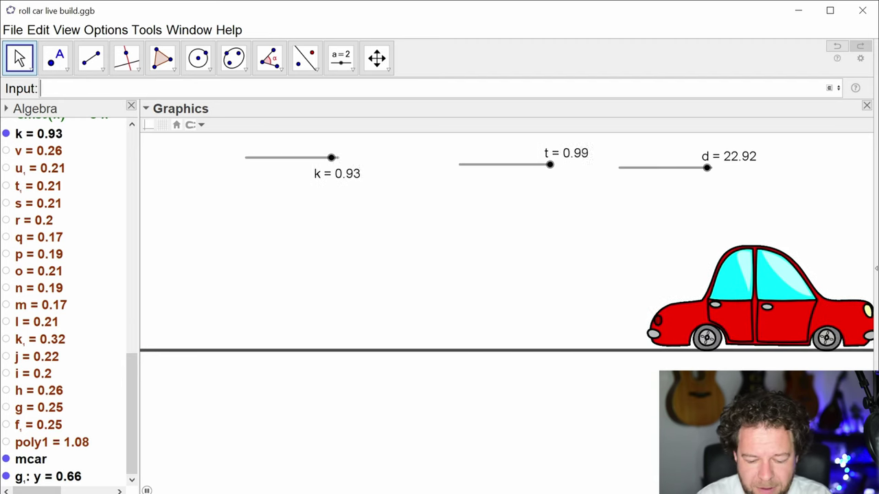
Step: Create the inequality y<y(bwheelcentre) and colour it dark grey with higher opacity
{"action": "type", "text": "y"}
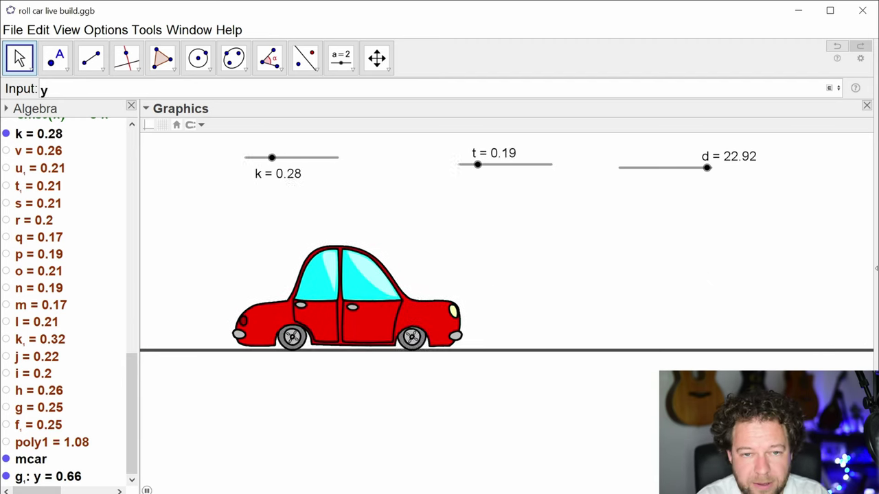
{"action": "type", "text": "<y(bwhee"}
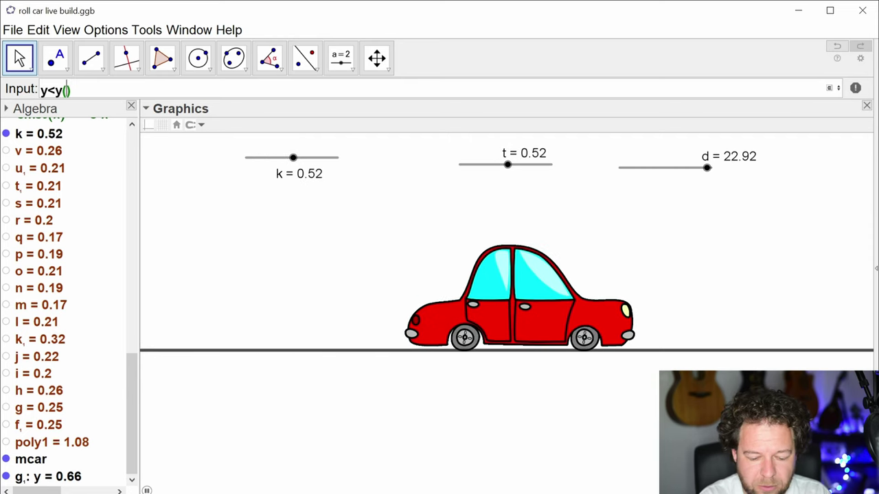
{"action": "type", "text": "lcentre"}
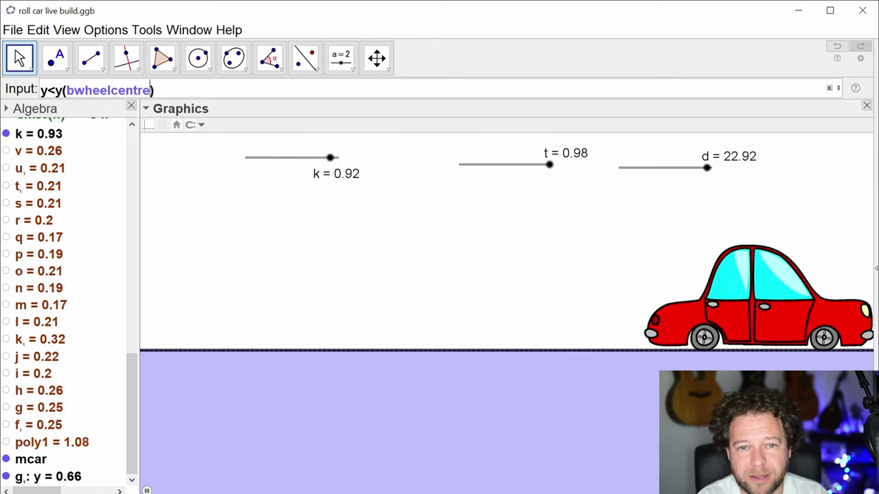
{"action": "key", "text": "Return"}
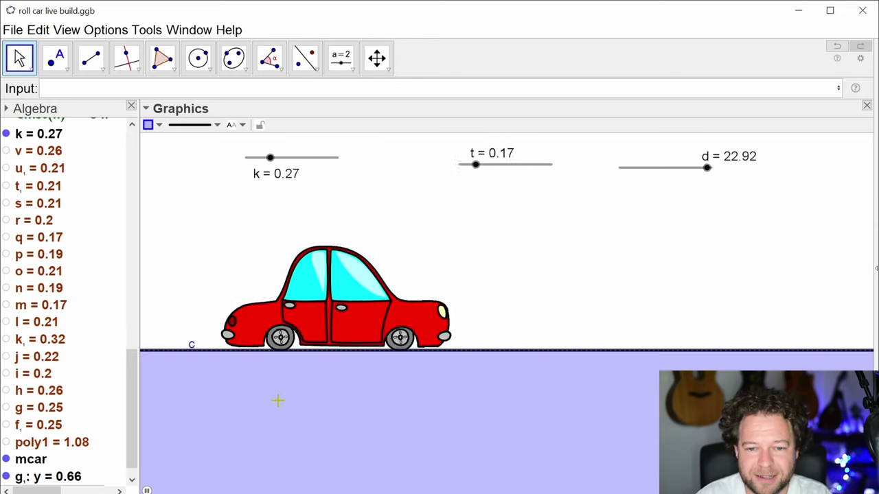
{"action": "right_click", "coordinate": [277, 401]}
{"action": "left_click", "coordinate": [159, 125]}
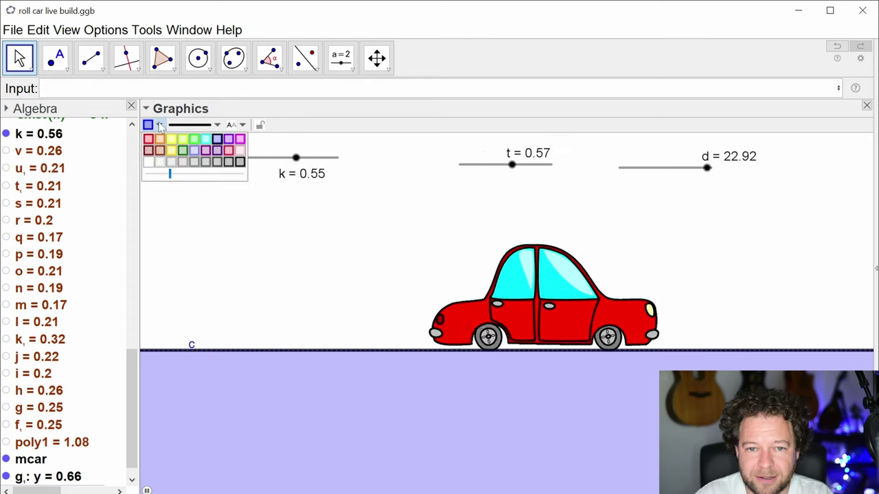
{"action": "left_click", "coordinate": [228, 162]}
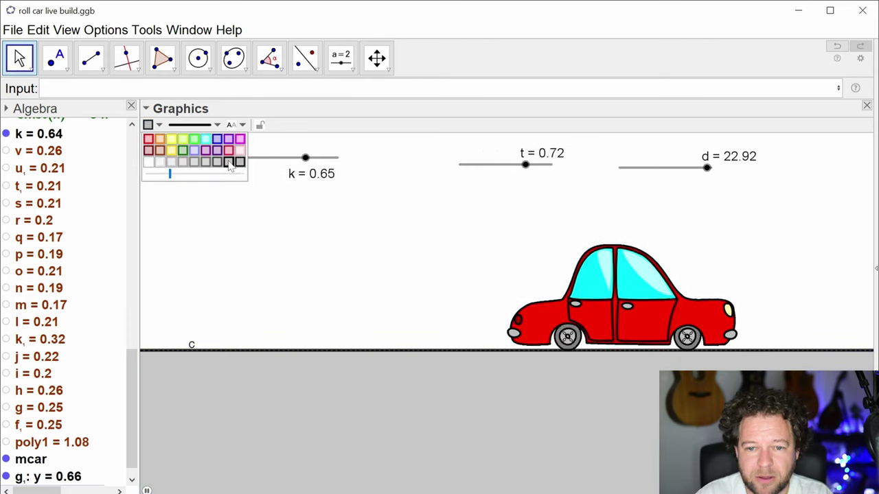
{"action": "left_click_drag", "start_coordinate": [171, 174], "coordinate": [205, 180]}
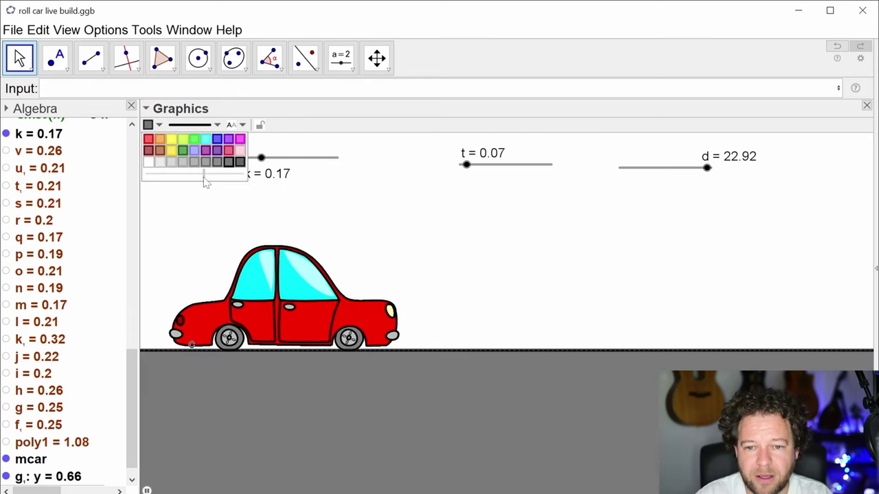
Step: Reposition the view around the road and set slider d to 24
{"action": "scroll", "coordinate": [82, 450], "scroll_direction": "down", "scroll_amount": 1}
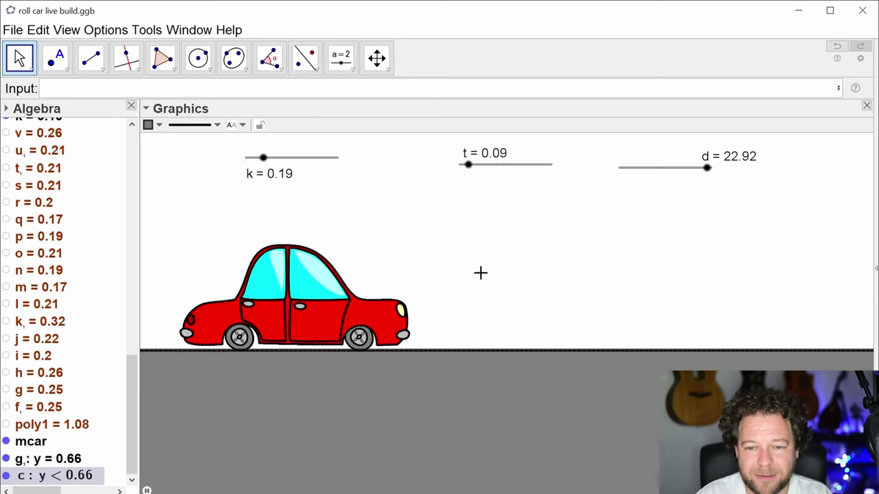
{"action": "left_click_drag", "start_coordinate": [419, 275], "coordinate": [356, 278]}
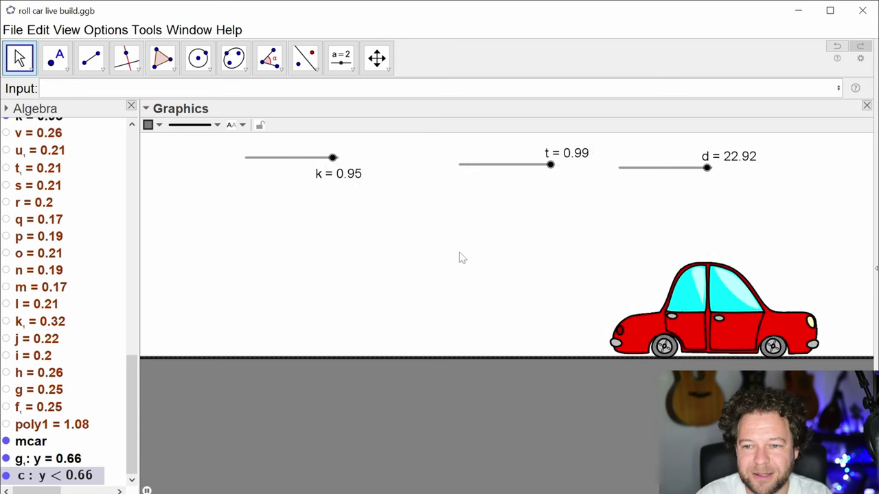
{"action": "left_click", "coordinate": [707, 169]}
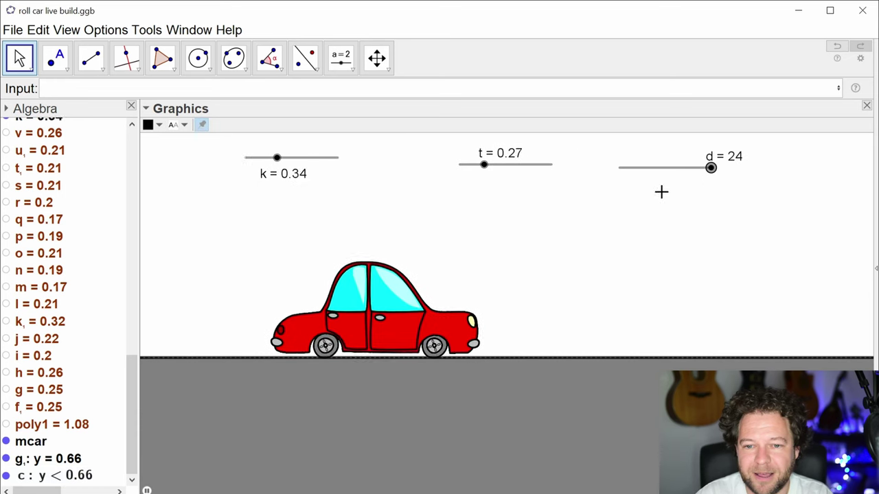
{"action": "left_click", "coordinate": [507, 261]}
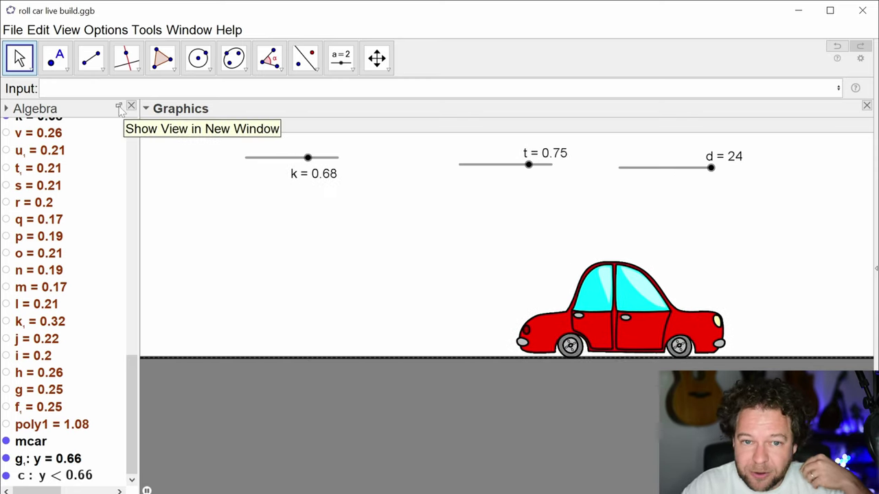
Step: Float the Algebra view aside and show a Graphics 2 view beside the main Graphics
{"action": "left_click", "coordinate": [119, 107]}
{"action": "left_click_drag", "start_coordinate": [380, 175], "coordinate": [134, 216]}
{"action": "left_click", "coordinate": [65, 30]}
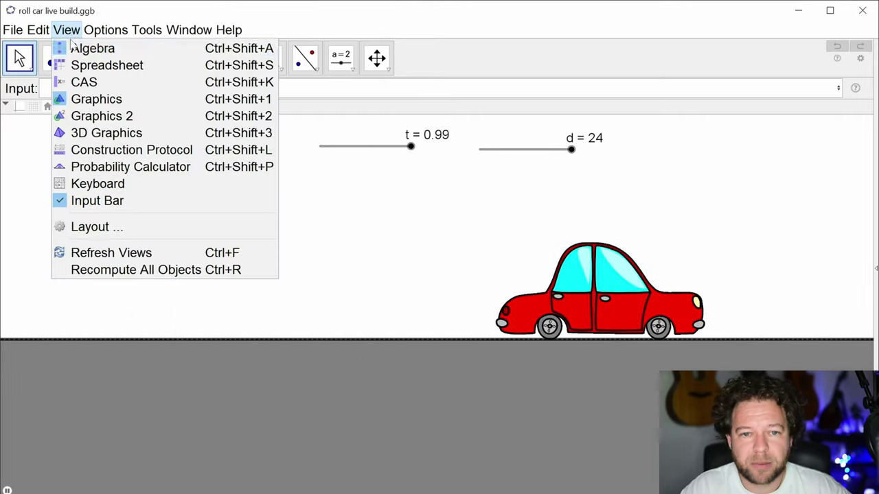
{"action": "left_click", "coordinate": [91, 118]}
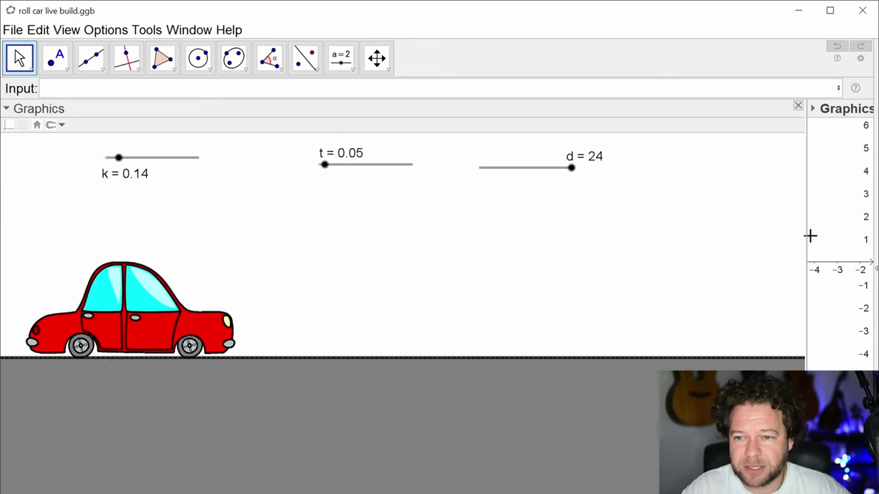
{"action": "left_click_drag", "start_coordinate": [805, 236], "coordinate": [653, 236]}
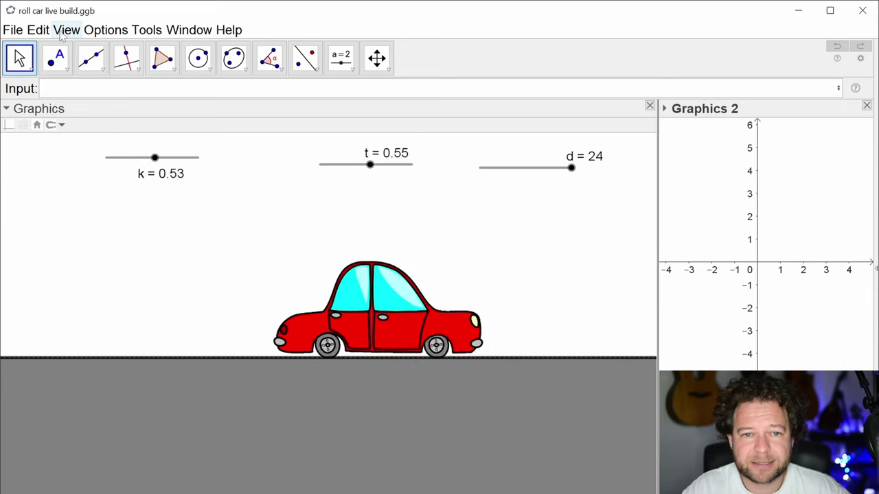
{"action": "left_click", "coordinate": [67, 30]}
{"action": "left_click", "coordinate": [422, 224]}
Step: Move sliders k, t and d to Graphics 2 only, then dock Graphics 2 above the scene
{"action": "left_click_drag", "start_coordinate": [633, 221], "coordinate": [81, 141]}
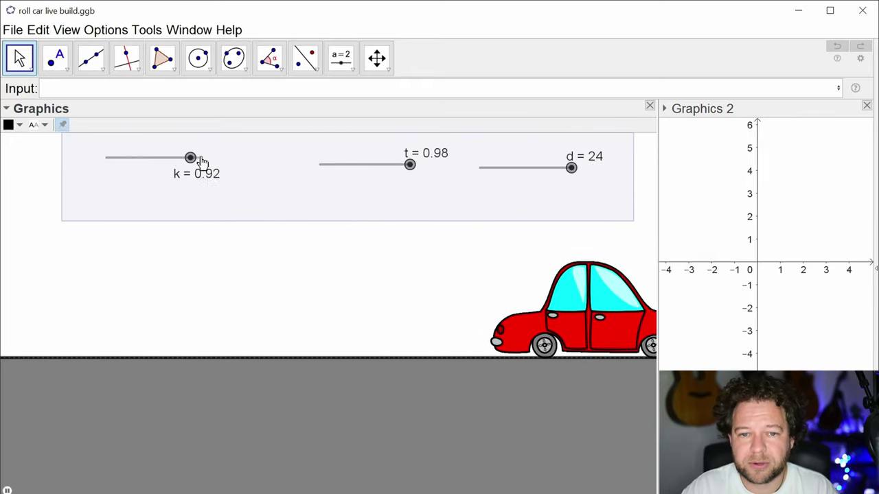
{"action": "right_click", "coordinate": [172, 161]}
{"action": "left_click", "coordinate": [274, 330]}
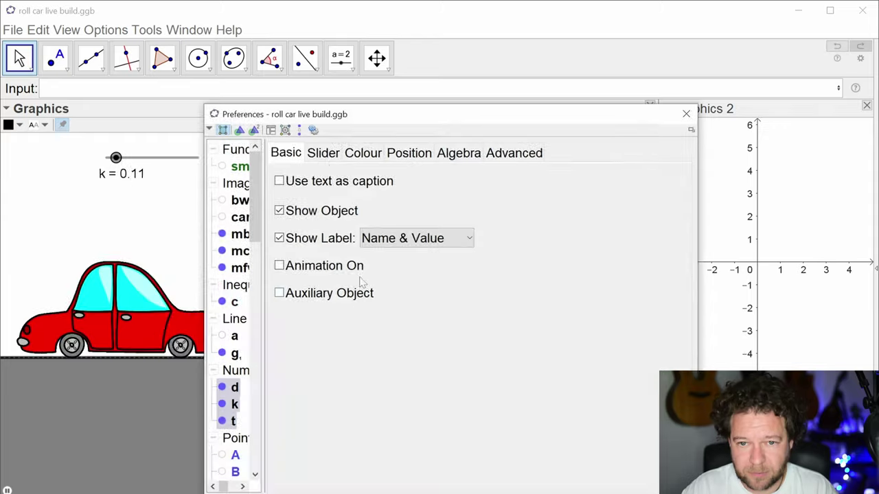
{"action": "left_click", "coordinate": [512, 152]}
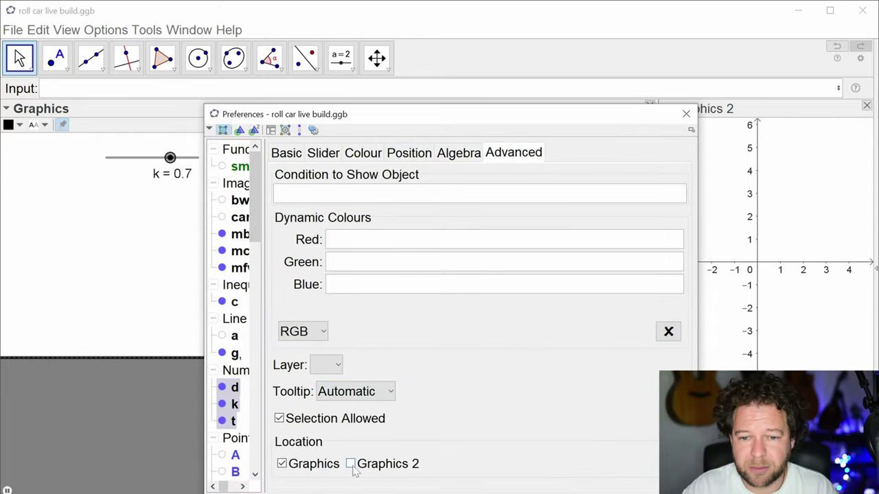
{"action": "left_click", "coordinate": [686, 114]}
{"action": "left_click_drag", "start_coordinate": [786, 117], "coordinate": [831, 117]}
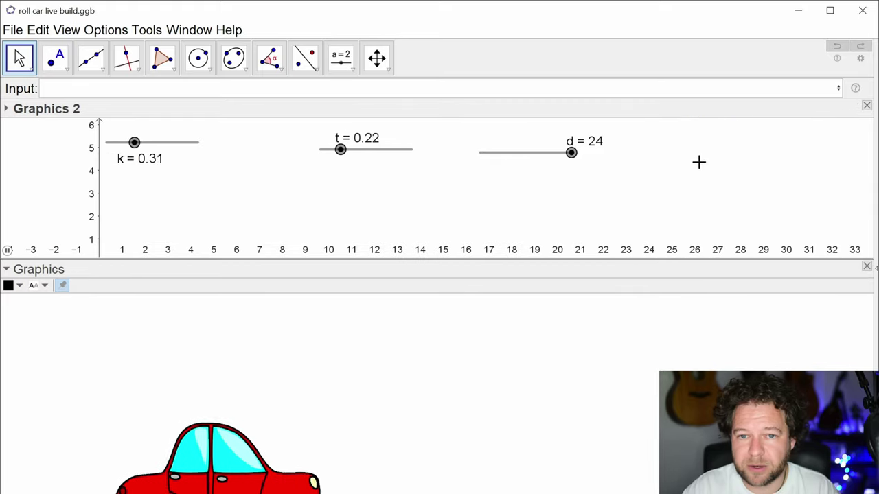
Step: Float Graphics 2 as a small window on the right with sliders stacked vertically
{"action": "left_click", "coordinate": [814, 110]}
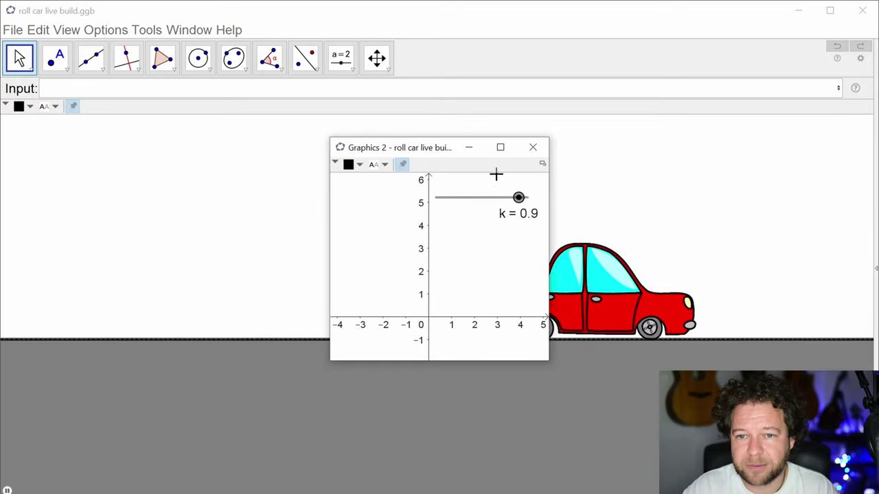
{"action": "left_click_drag", "start_coordinate": [420, 151], "coordinate": [269, 153]}
{"action": "left_click_drag", "start_coordinate": [398, 231], "coordinate": [716, 233]}
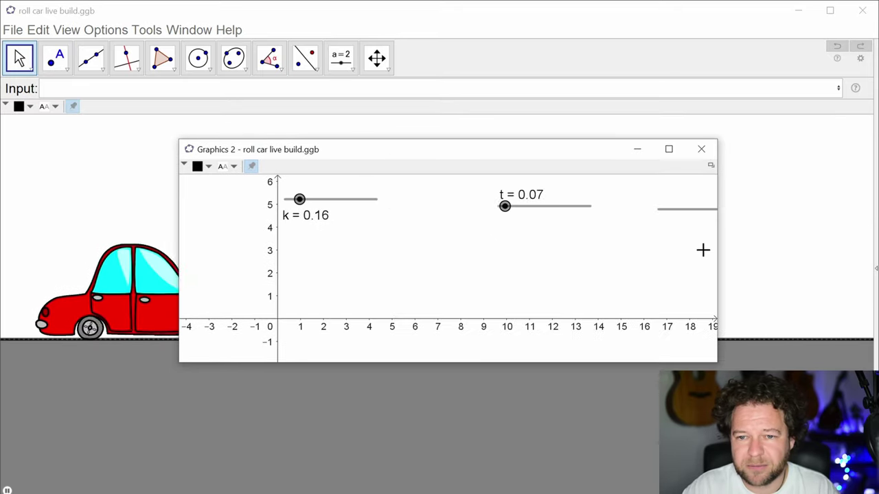
{"action": "left_click_drag", "start_coordinate": [551, 215], "coordinate": [343, 256]}
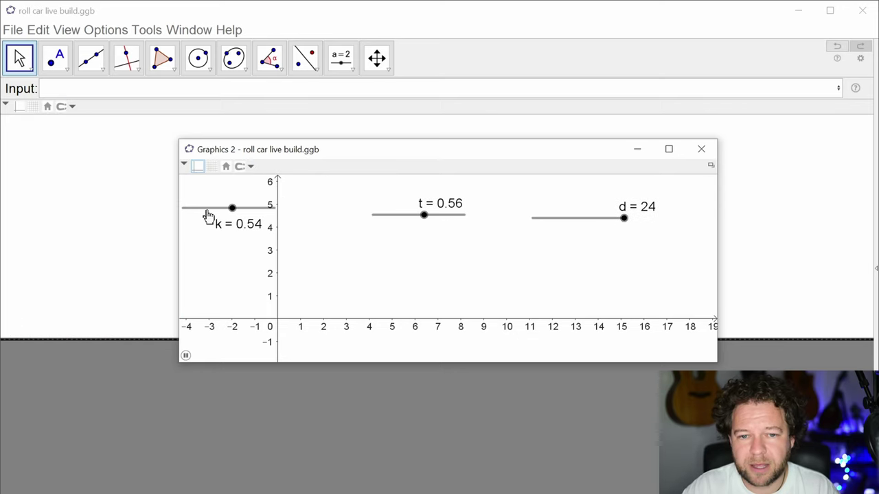
{"action": "left_click_drag", "start_coordinate": [251, 206], "coordinate": [247, 205]}
{"action": "left_click_drag", "start_coordinate": [435, 224], "coordinate": [283, 241]}
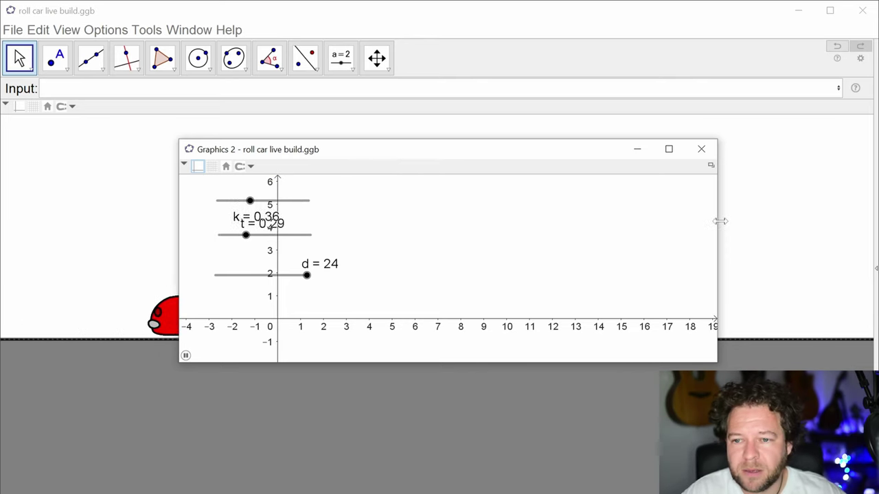
{"action": "mouse_move", "coordinate": [316, 153]}
{"action": "left_mouse_down"}
{"action": "mouse_move", "coordinate": [524, 156]}
{"action": "mouse_move", "coordinate": [309, 141]}
{"action": "left_mouse_up"}
{"action": "left_click_drag", "start_coordinate": [710, 230], "coordinate": [375, 234]}
{"action": "left_click_drag", "start_coordinate": [261, 138], "coordinate": [661, 142]}
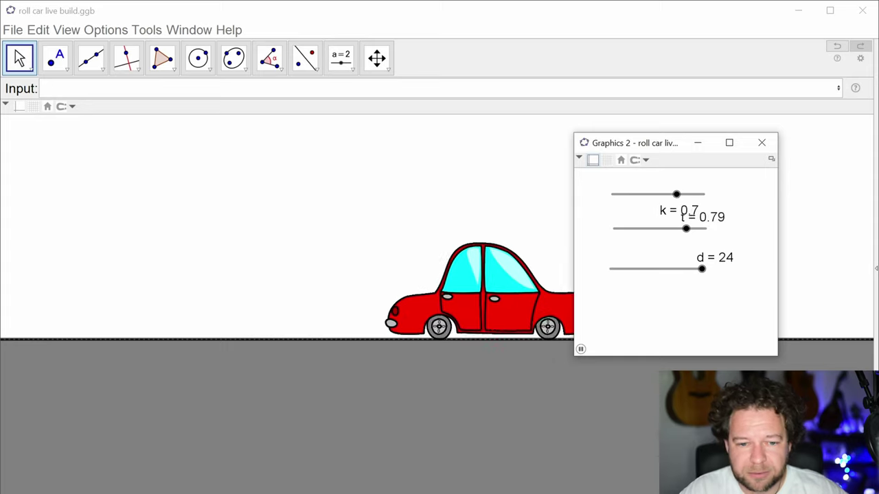
Step: Reopen the Algebra view with Ctrl+Shift+A, move it aside, and bring the main window forward
{"action": "key", "text": "ctrl+shift+a"}
{"action": "left_click_drag", "start_coordinate": [212, 216], "coordinate": [478, 296]}
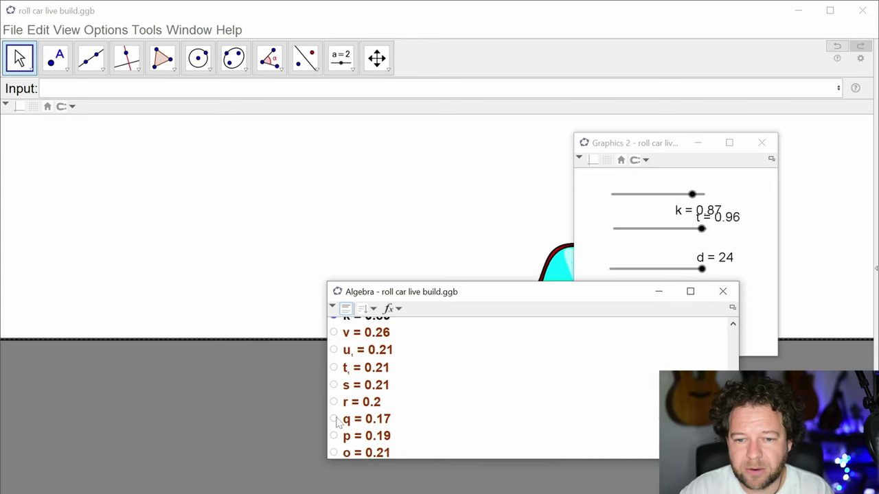
{"action": "left_click_drag", "start_coordinate": [407, 294], "coordinate": [683, 333]}
{"action": "left_click", "coordinate": [287, 228]}
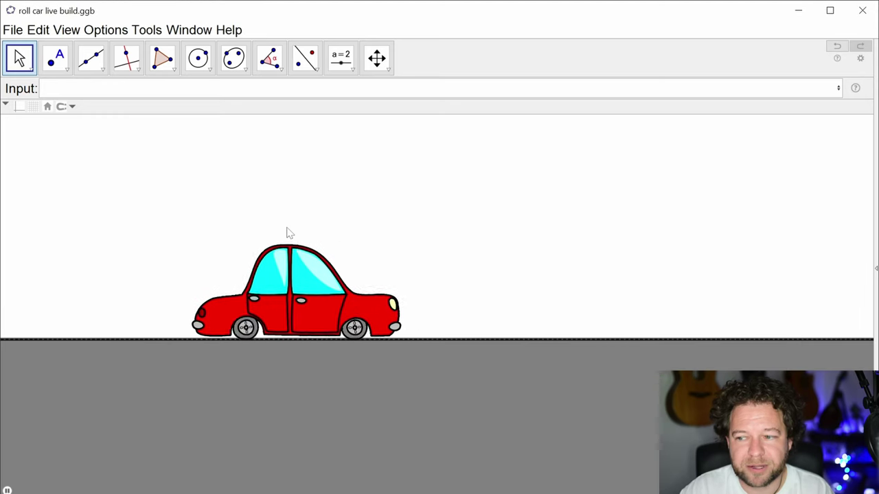